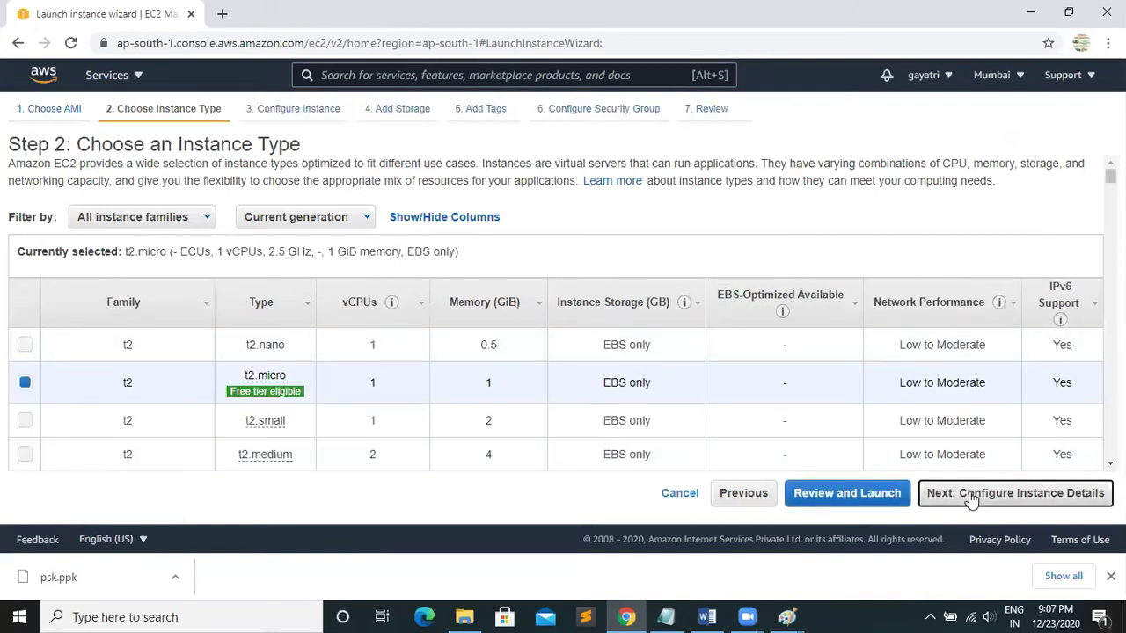
# Keep the t2.micro type, continue to the instance details and activate the User data field under Advanced Details.
pyautogui.click(972, 494)
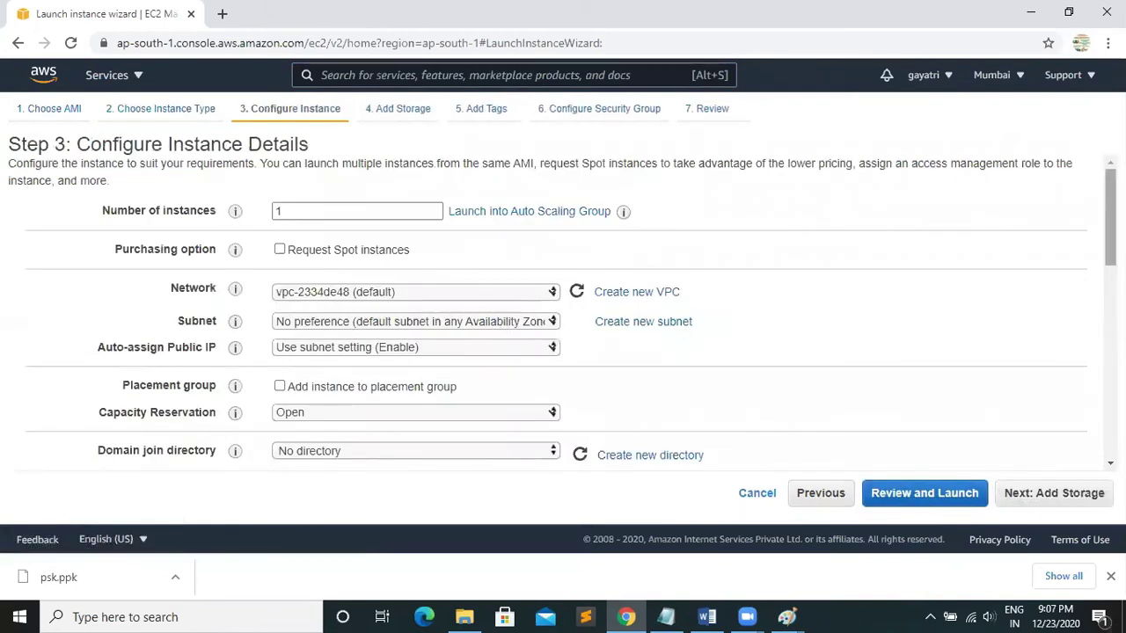
pyautogui.scroll(-8, 563, 316)
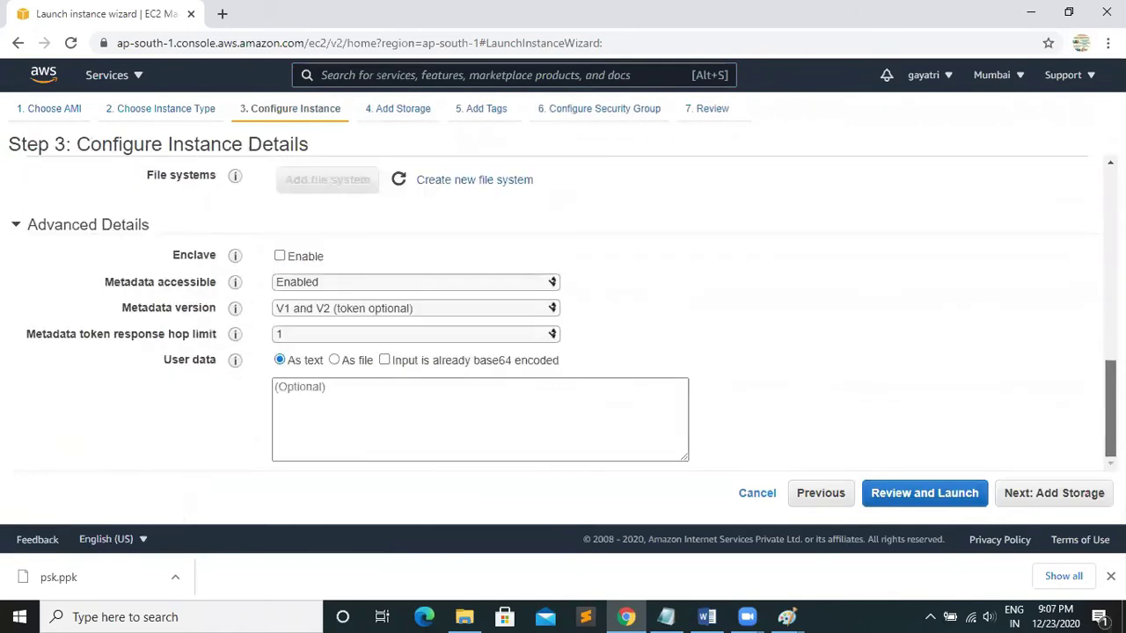
pyautogui.click(364, 427)
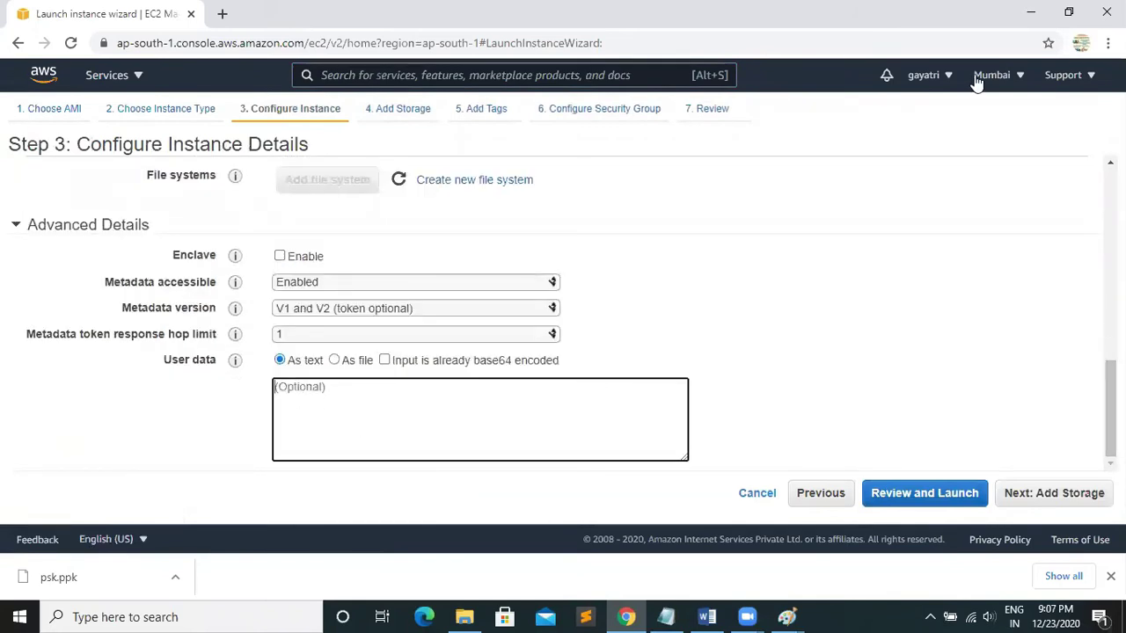
# In File Explorer, open the "bash script" file from the scripts folder and copy its entire text.
pyautogui.click(1030, 13)
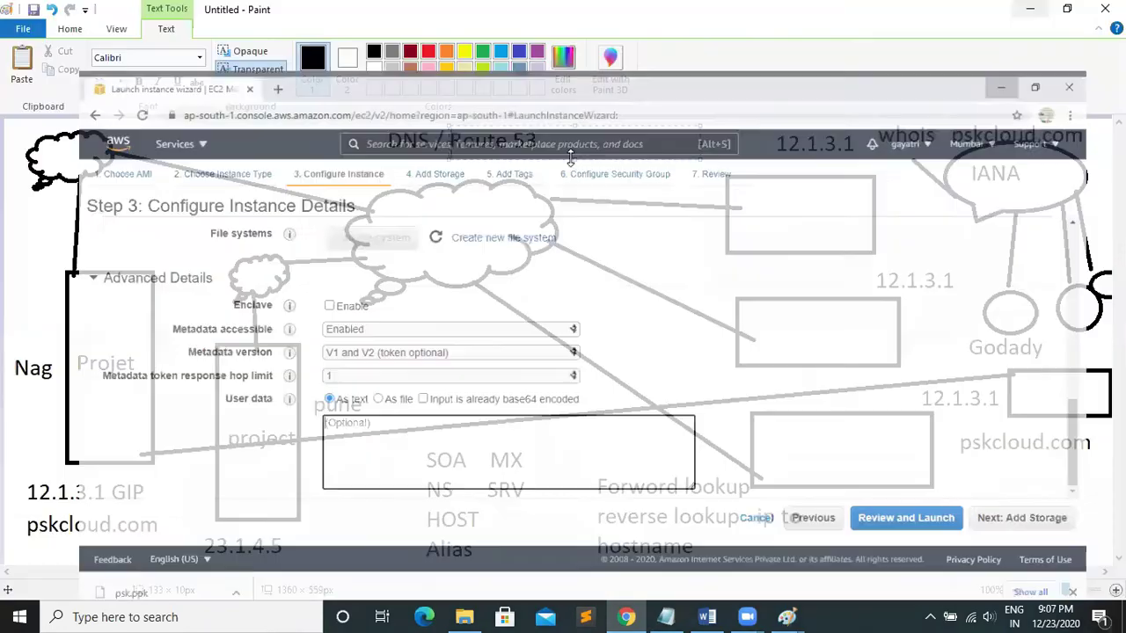
pyautogui.click(1029, 10)
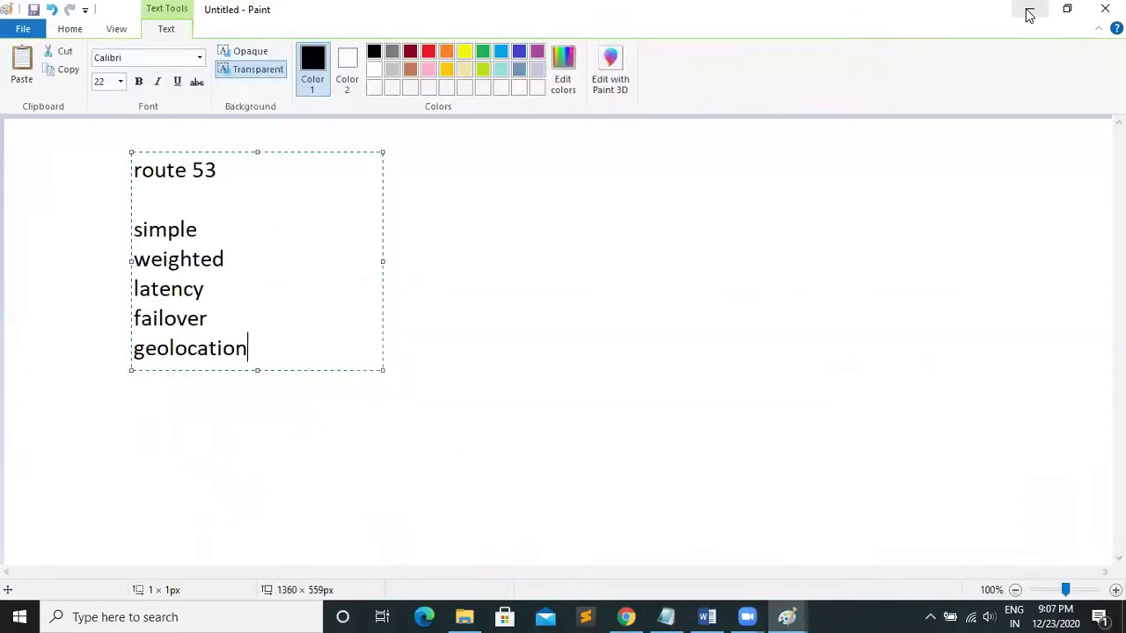
pyautogui.click(1029, 14)
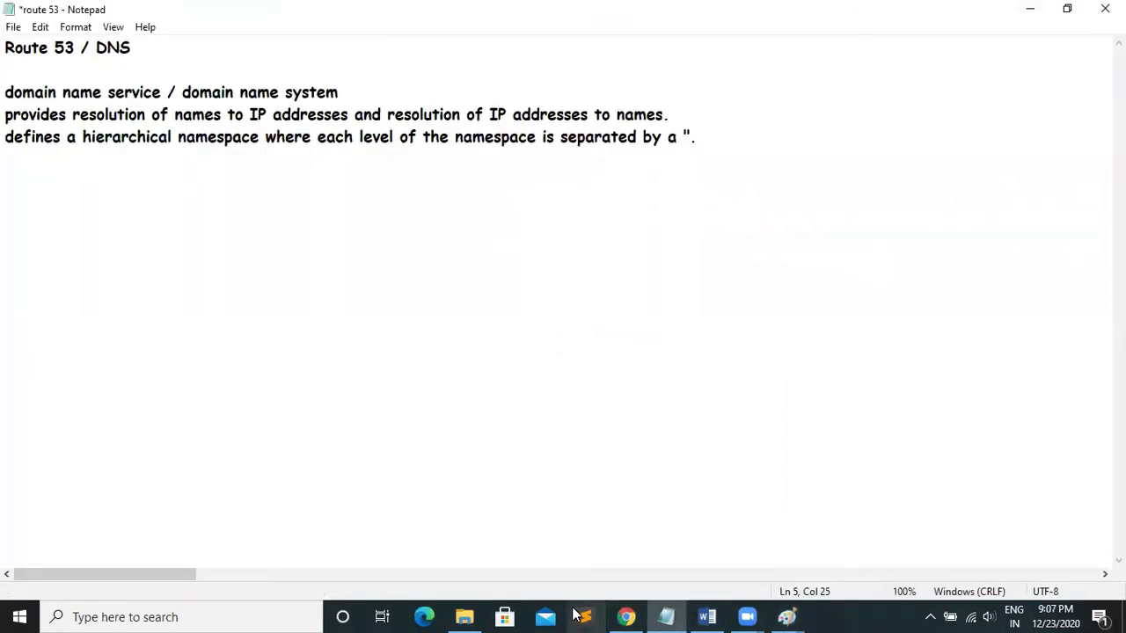
pyautogui.click(464, 616)
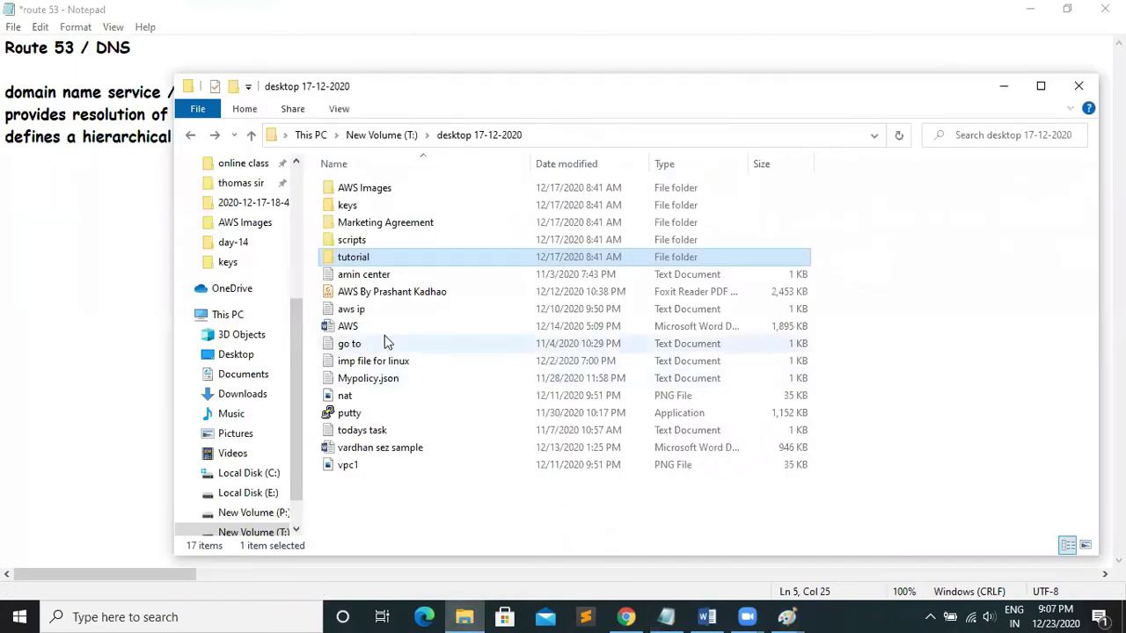
pyautogui.doubleClick(358, 241)
pyautogui.click(360, 189)
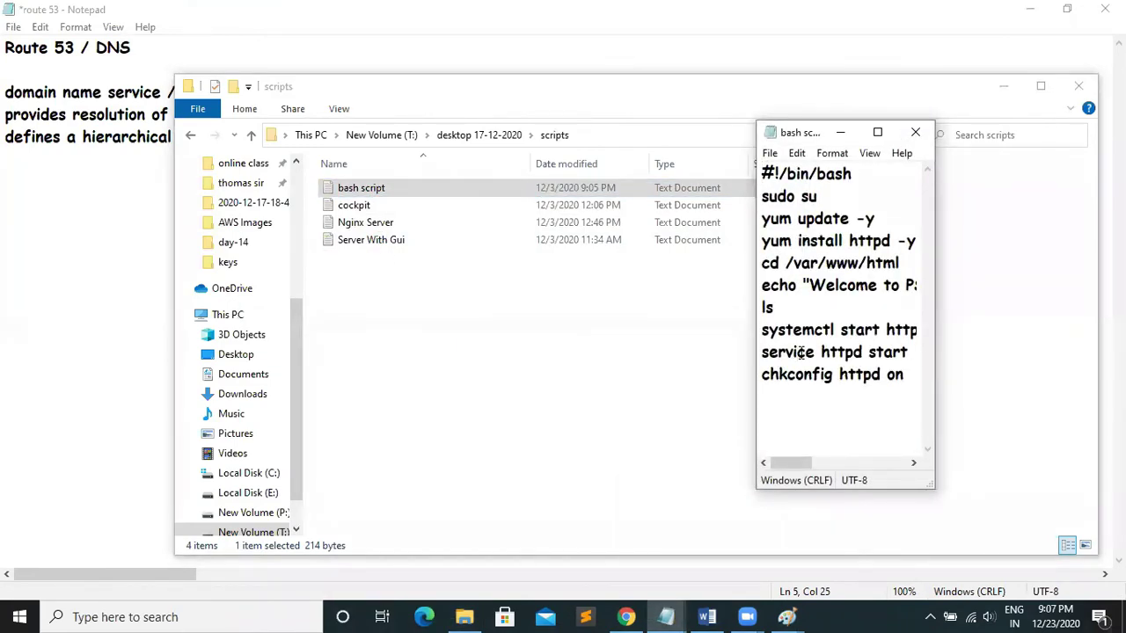
pyautogui.hotkey('ctrl', 'a')
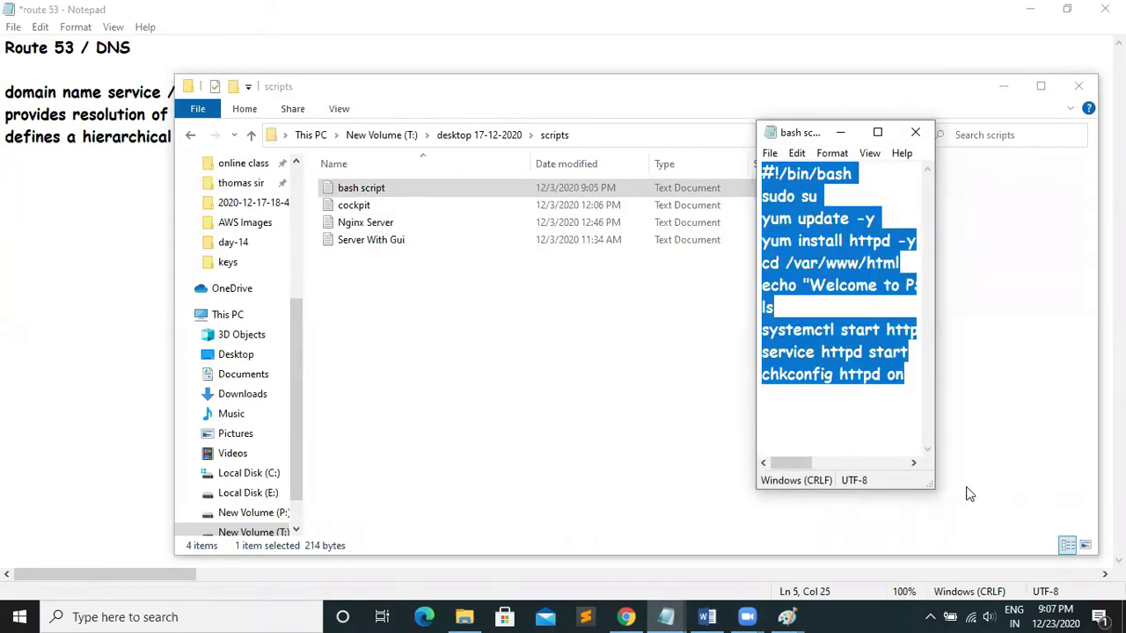
# Back in the EC2 launch wizard in Chrome, paste the bash script into User data and continue to storage.
pyautogui.click(626, 617)
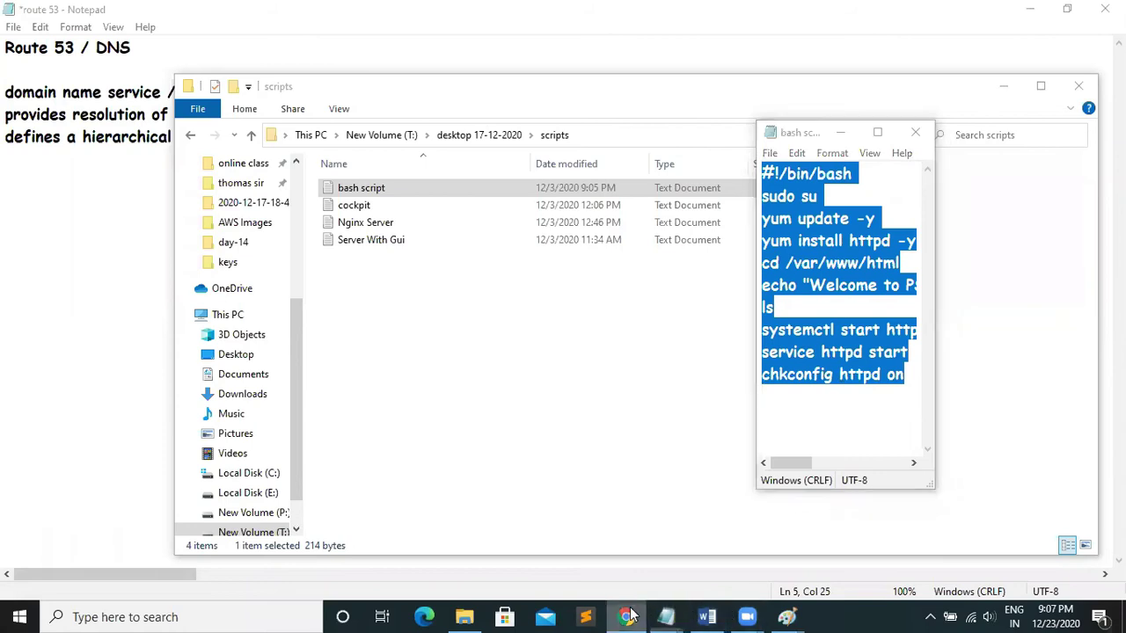
pyautogui.write('#!/bin/bash sudo su yum update -y yum install httpd -y cd /var/www/html echo "Welcome to PSK Technologies Pvt.ltd Nagpur " > index.html ls systemctl start httpd service httpd start chkconfig httpd on')
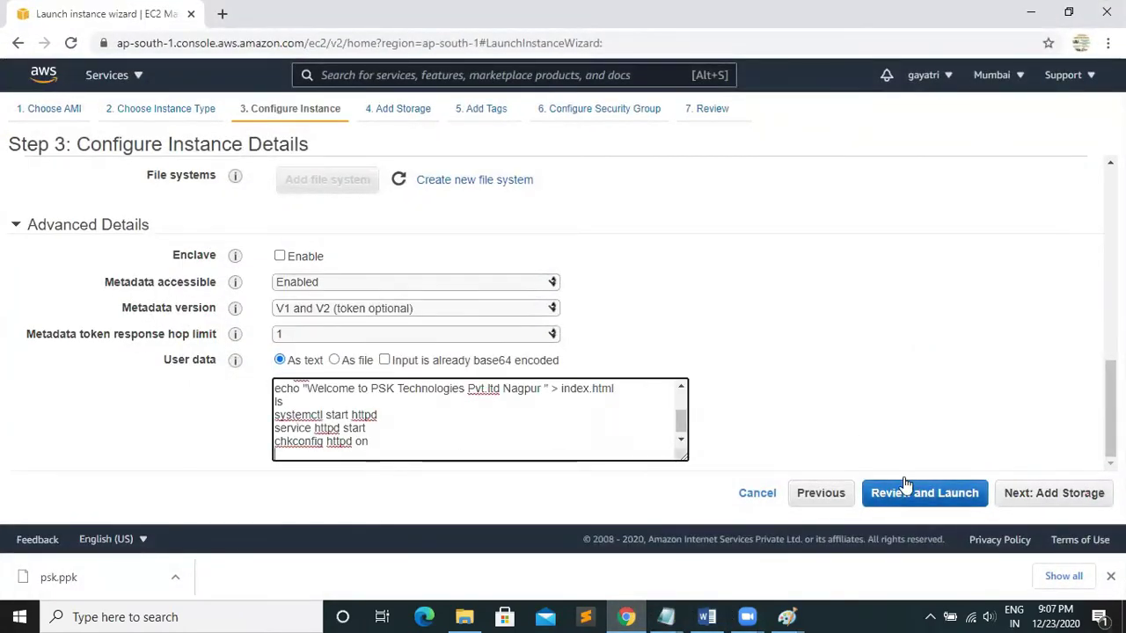
pyautogui.click(1053, 495)
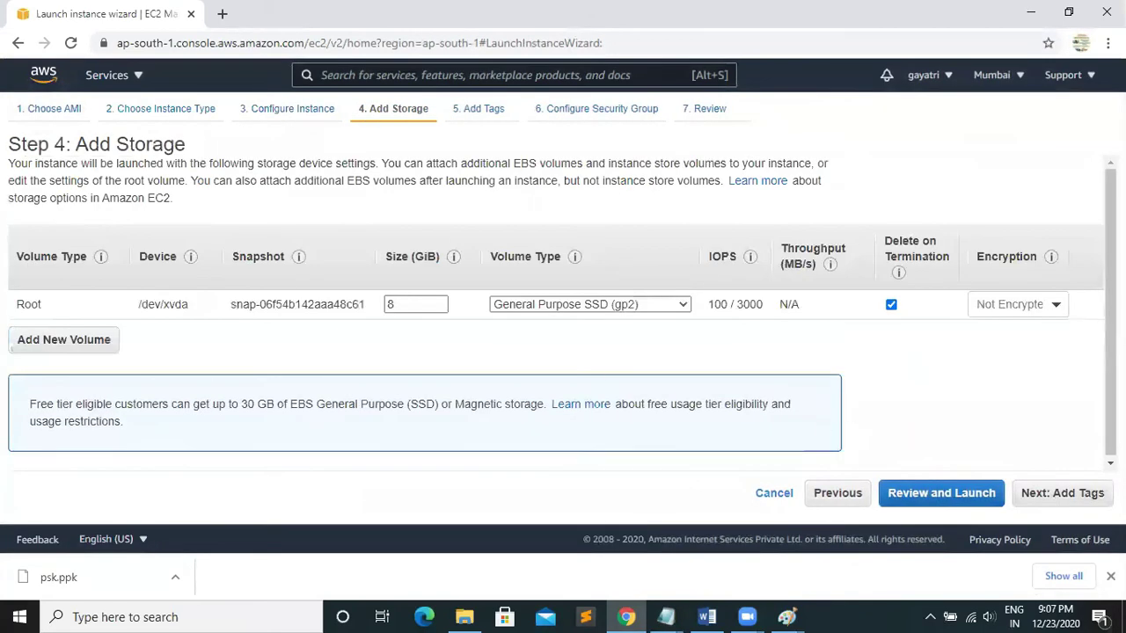
# Keep the default 8 GiB root volume and add an instance tag with the key Name.
pyautogui.click(1059, 494)
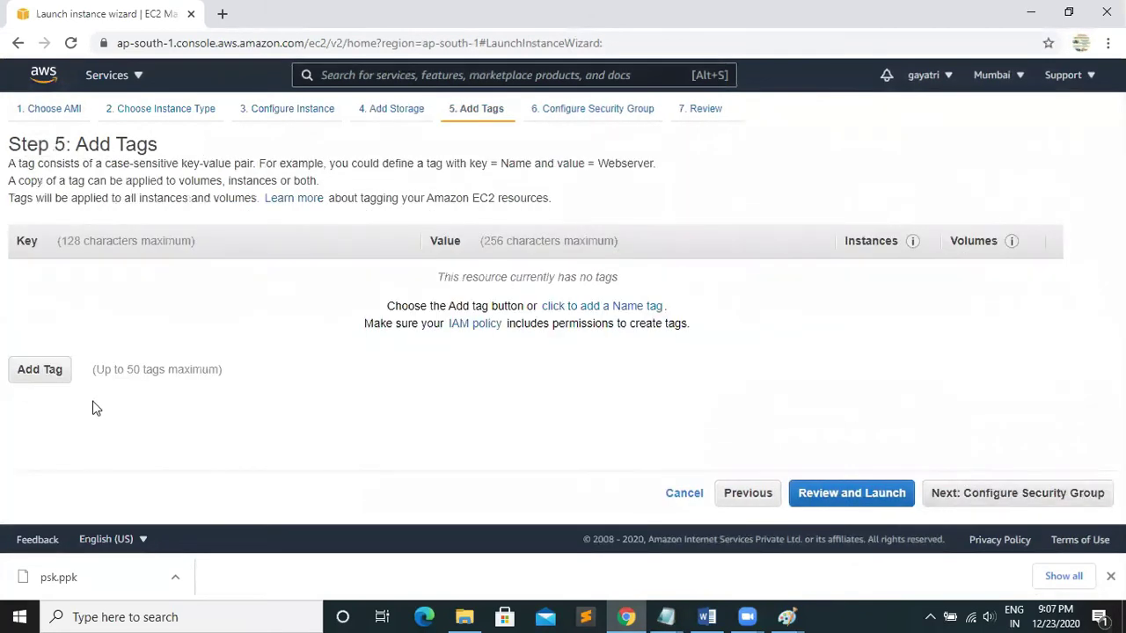
pyautogui.click(46, 369)
pyautogui.click(127, 280)
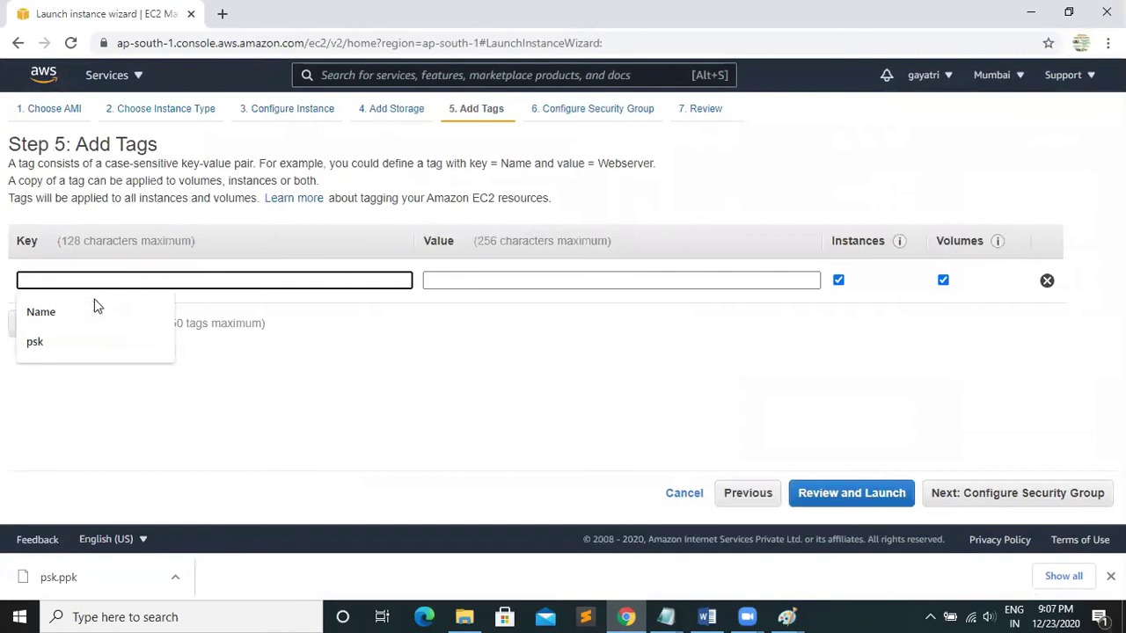
pyautogui.click(97, 312)
# Set the value of the Name tag to Webserver.
pyautogui.click(454, 279)
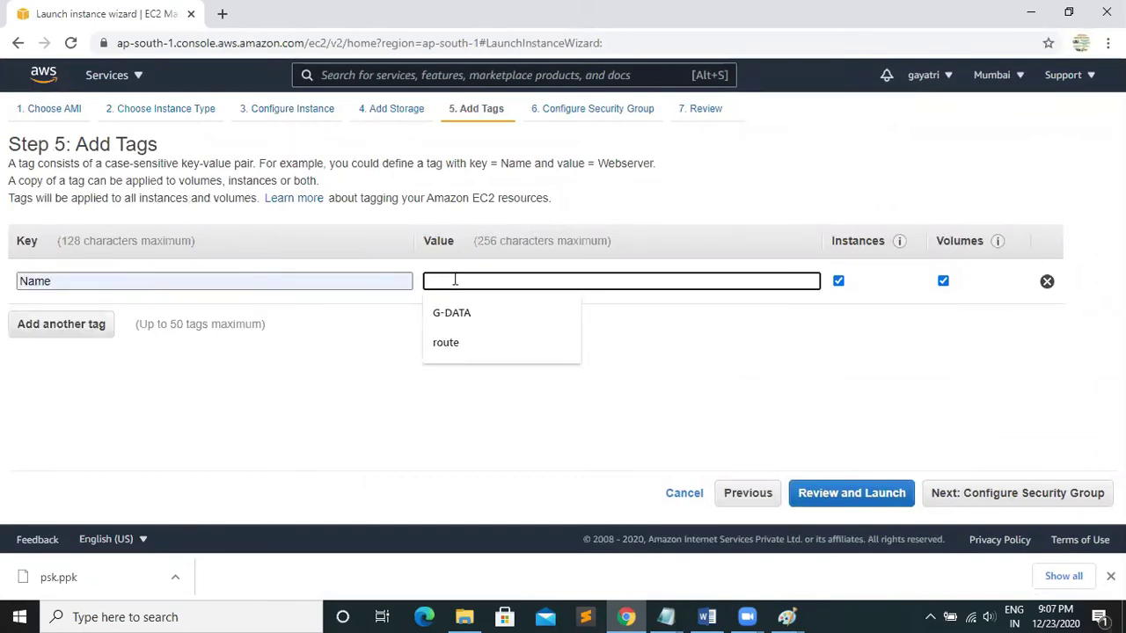
pyautogui.write('Ps')
pyautogui.press('BackSpace')
pyautogui.press('BackSpace')
pyautogui.write('SK-')
pyautogui.press('BackSpace')
pyautogui.press('BackSpace')
pyautogui.press('BackSpace')
pyautogui.press('BackSpace')
pyautogui.write('Webserver')
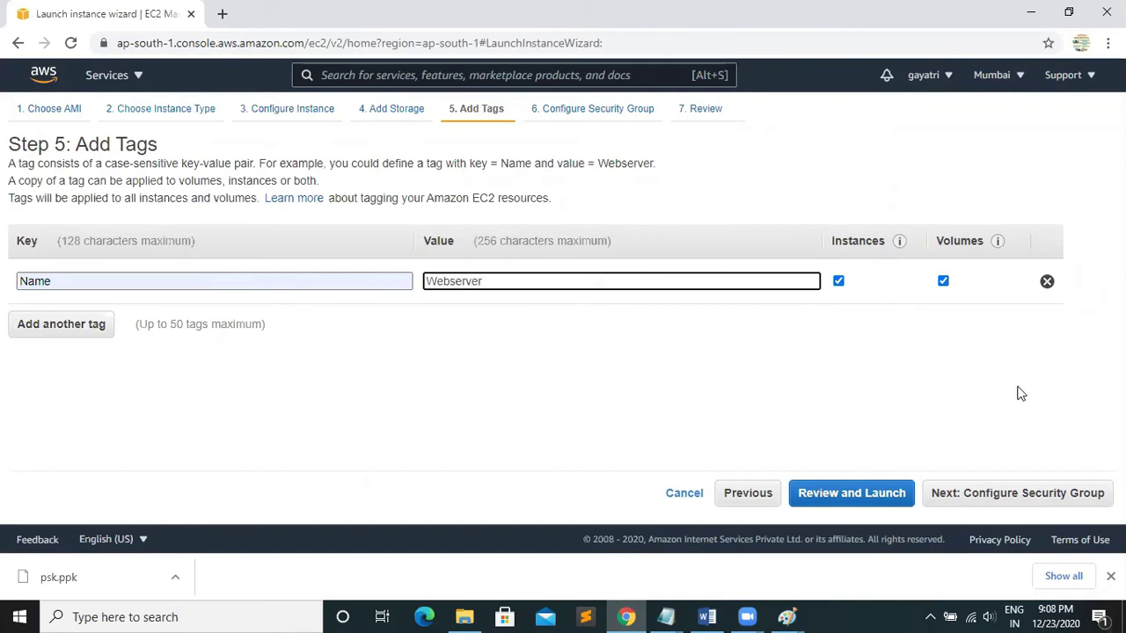
# Continue to the security group settings and set both the new group's name and description to Server.
pyautogui.click(1011, 503)
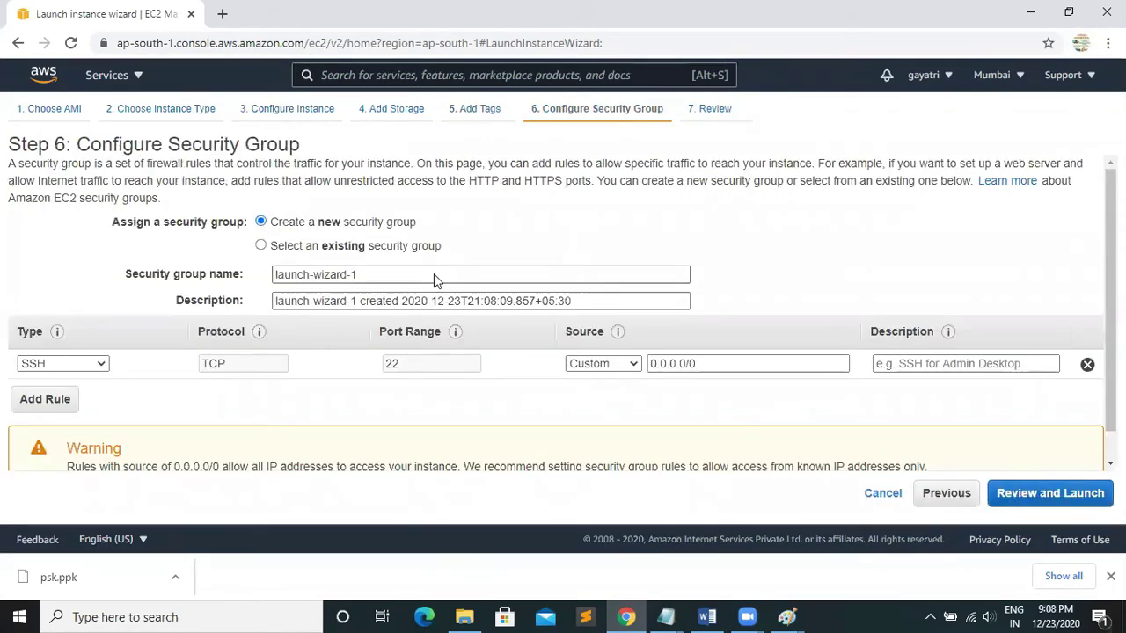
pyautogui.moveTo(387, 276); pyautogui.dragTo(82, 239)
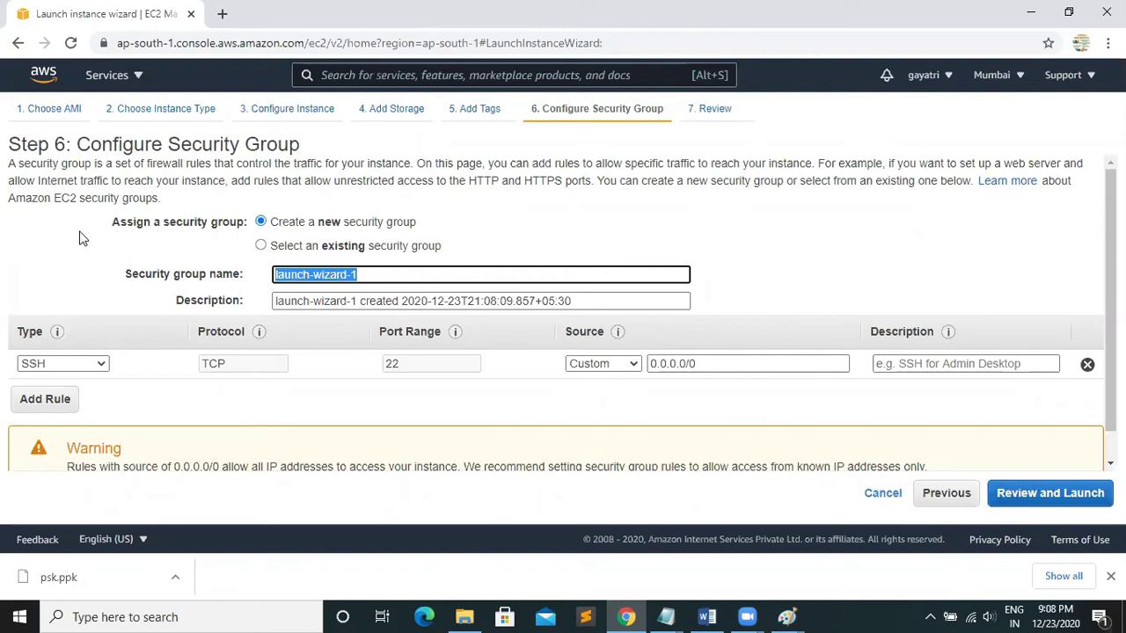
pyautogui.write('Server')
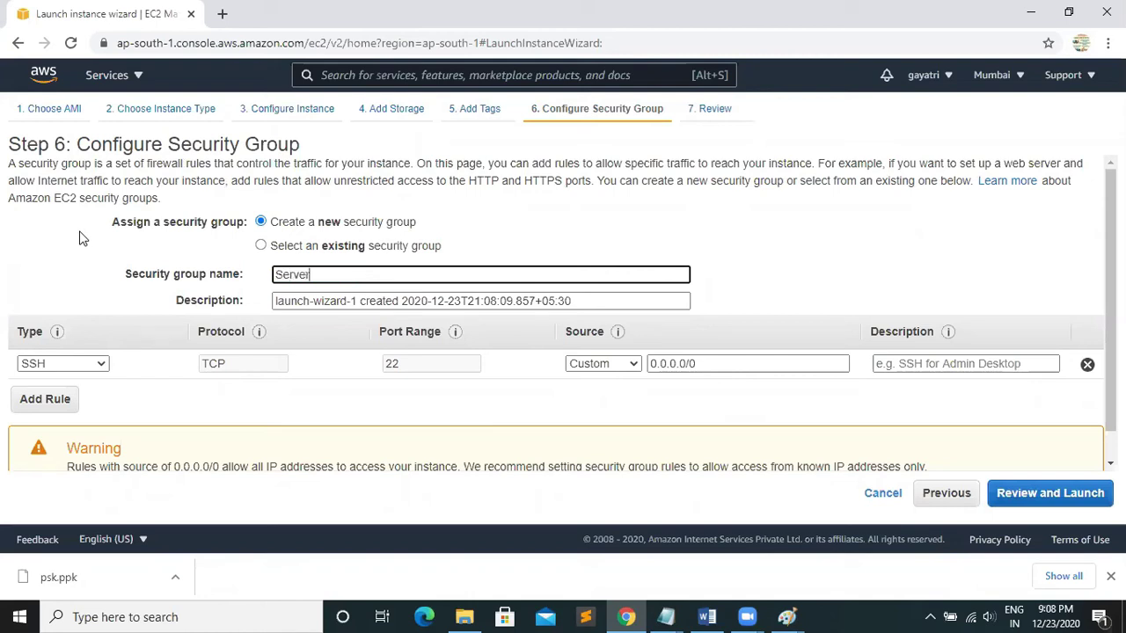
pyautogui.click(602, 301)
pyautogui.moveTo(601, 301); pyautogui.dragTo(105, 330)
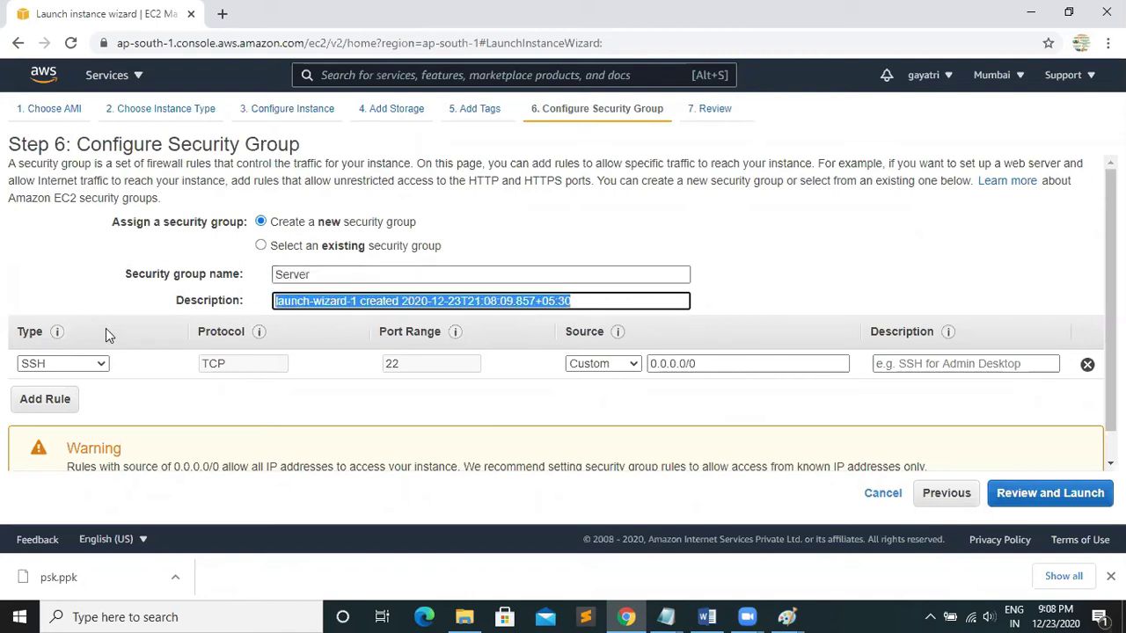
pyautogui.write('Server')
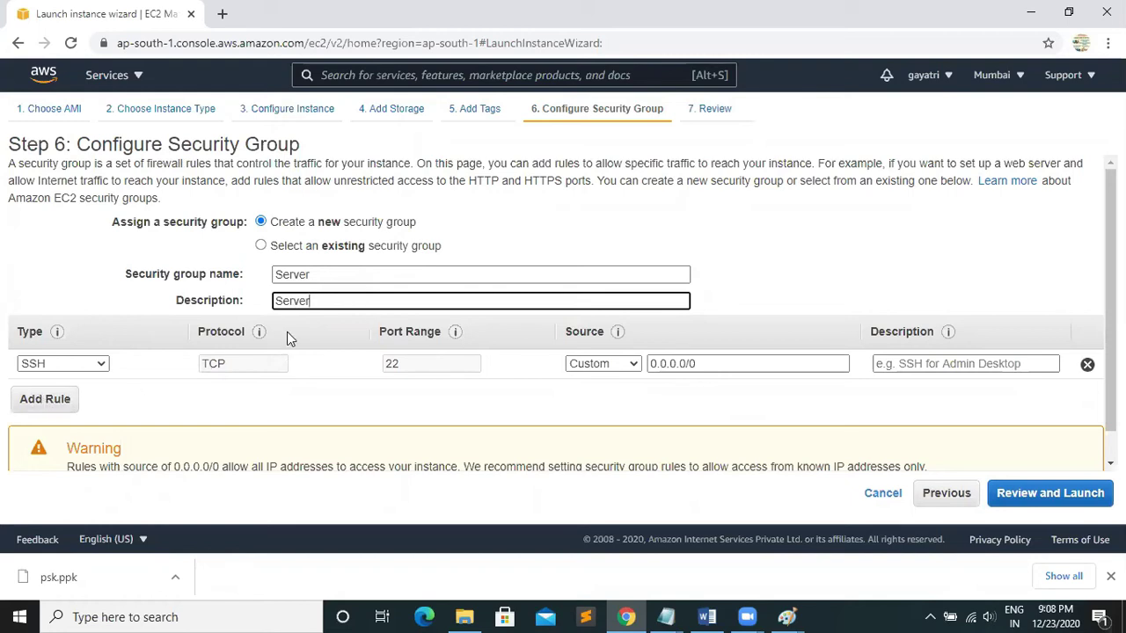
# Add an HTTP rule to the Server security group.
pyautogui.click(40, 401)
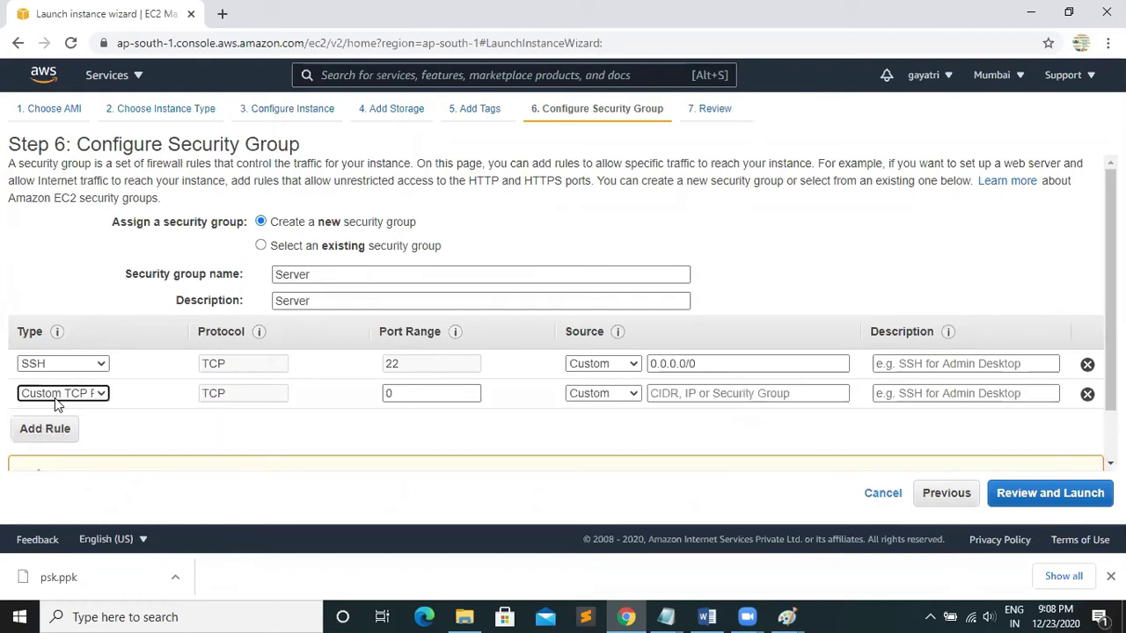
pyautogui.click(70, 396)
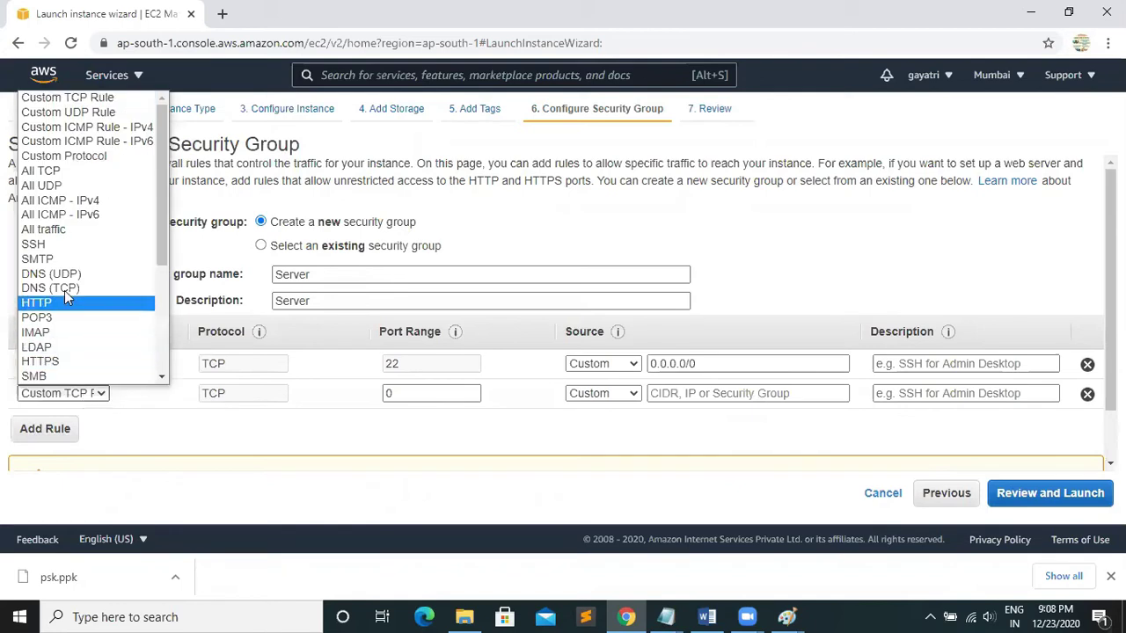
pyautogui.click(40, 303)
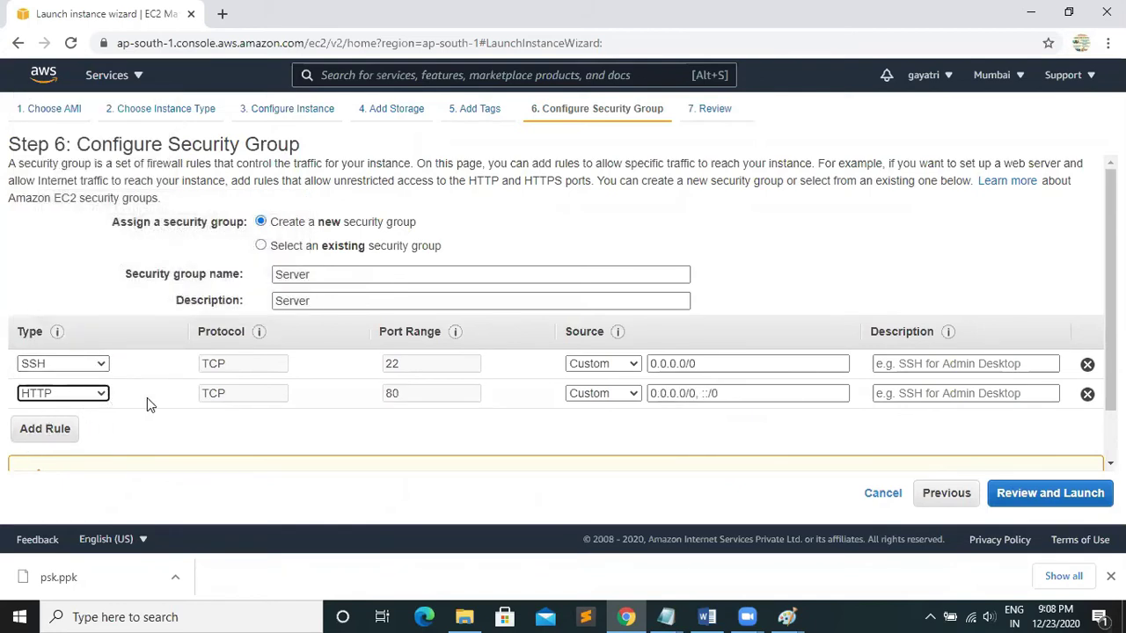
# Set the source of both the SSH and HTTP rules to Anywhere.
pyautogui.click(635, 369)
pyautogui.click(600, 393)
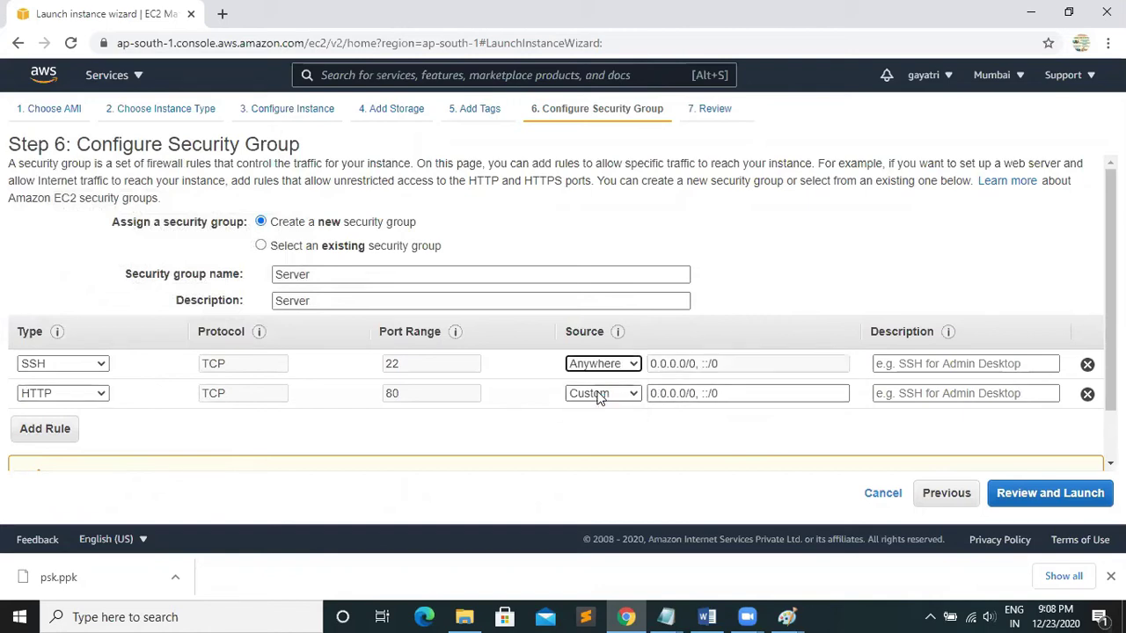
pyautogui.click(637, 395)
pyautogui.click(610, 422)
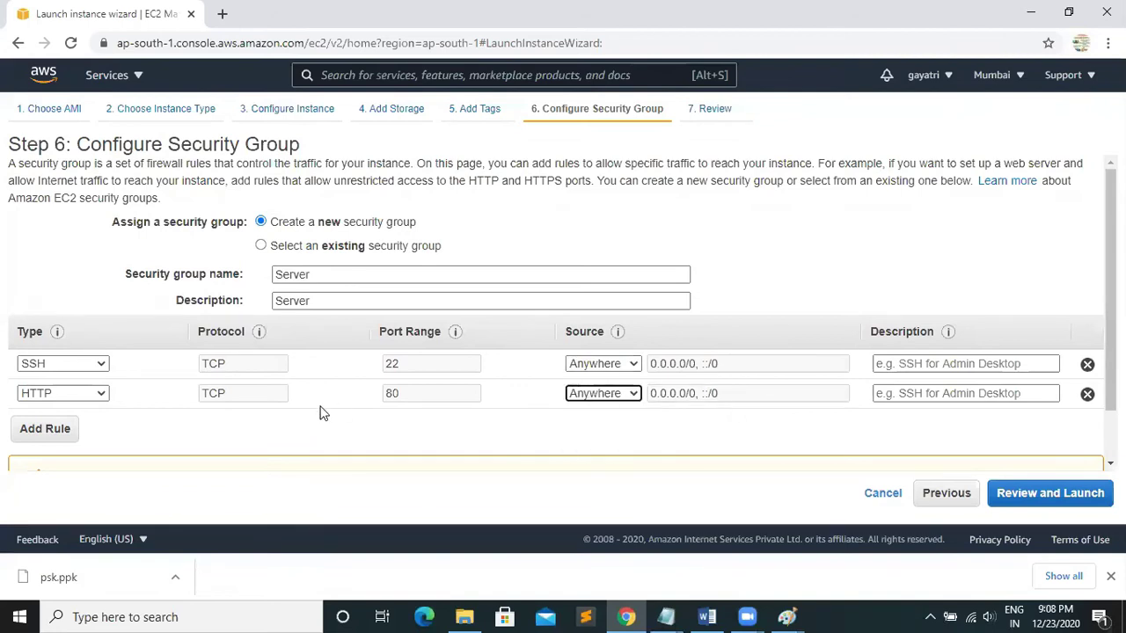
# Restrict the SSH rule's source to My IP.
pyautogui.click(633, 364)
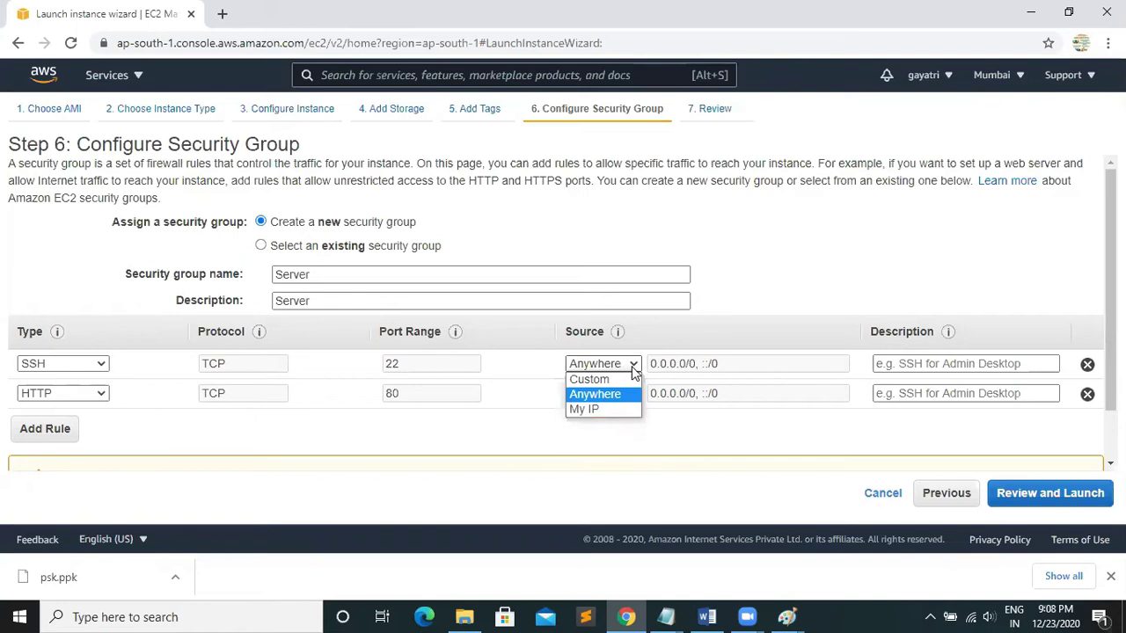
pyautogui.click(711, 414)
pyautogui.click(634, 364)
pyautogui.click(598, 410)
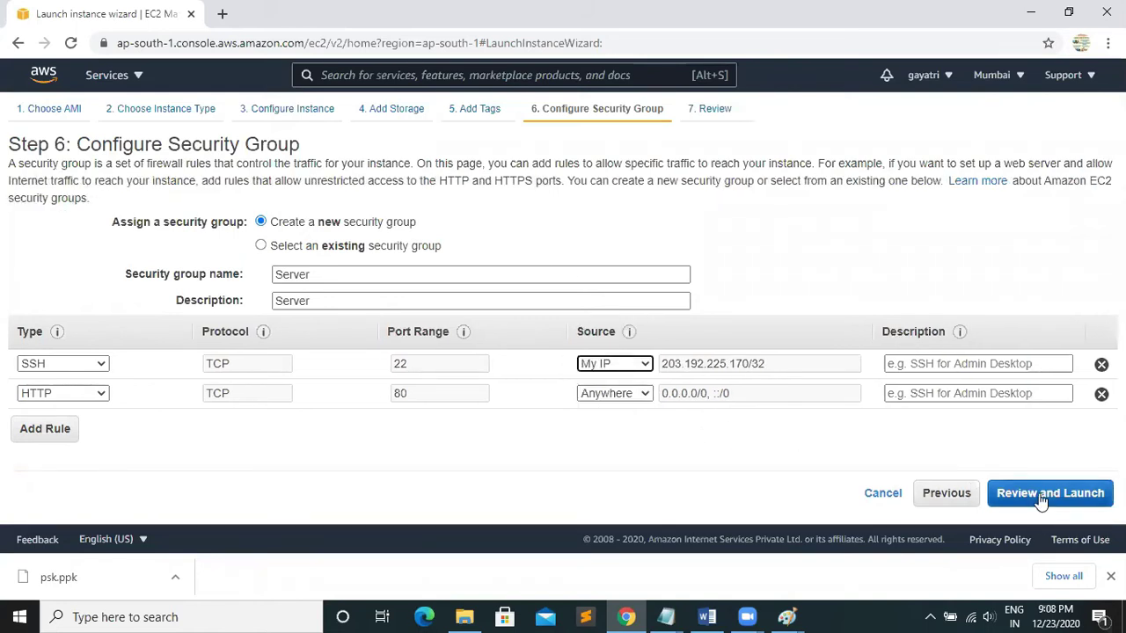
# Review and launch the instance with the existing key pair psk, acknowledging access to its private key file.
pyautogui.click(994, 495)
pyautogui.click(1072, 501)
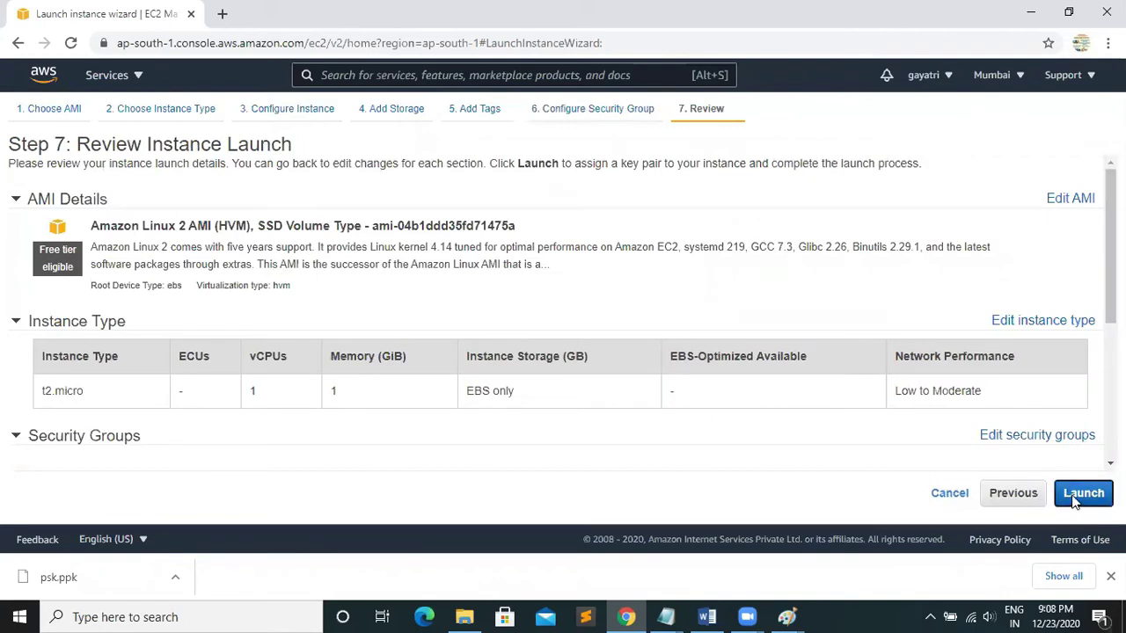
pyautogui.click(444, 370)
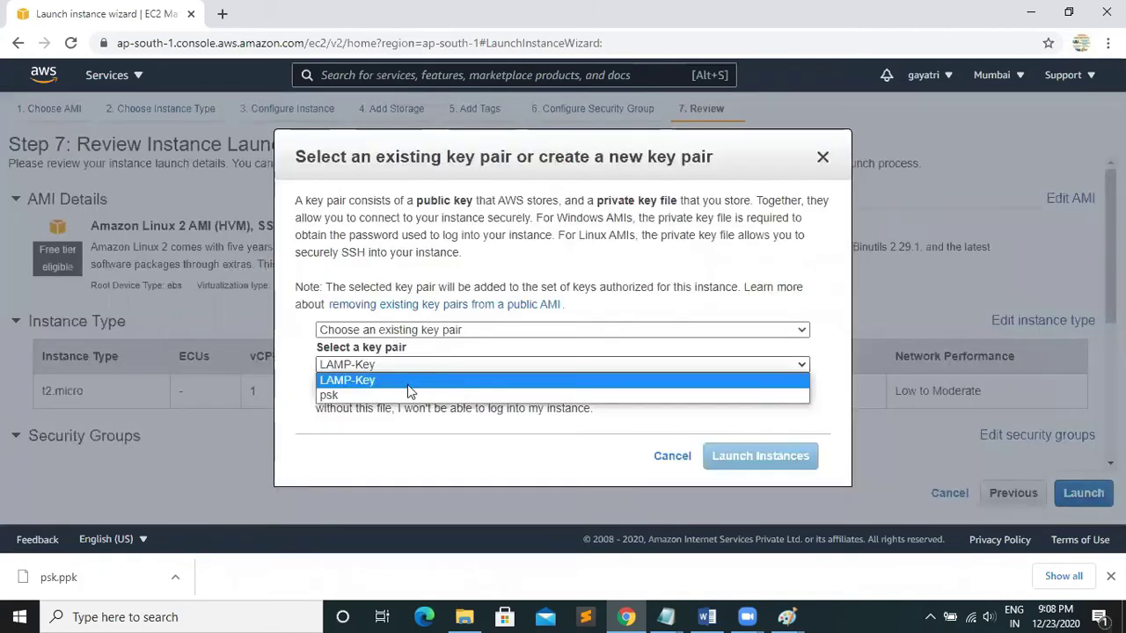
pyautogui.click(361, 396)
pyautogui.click(323, 390)
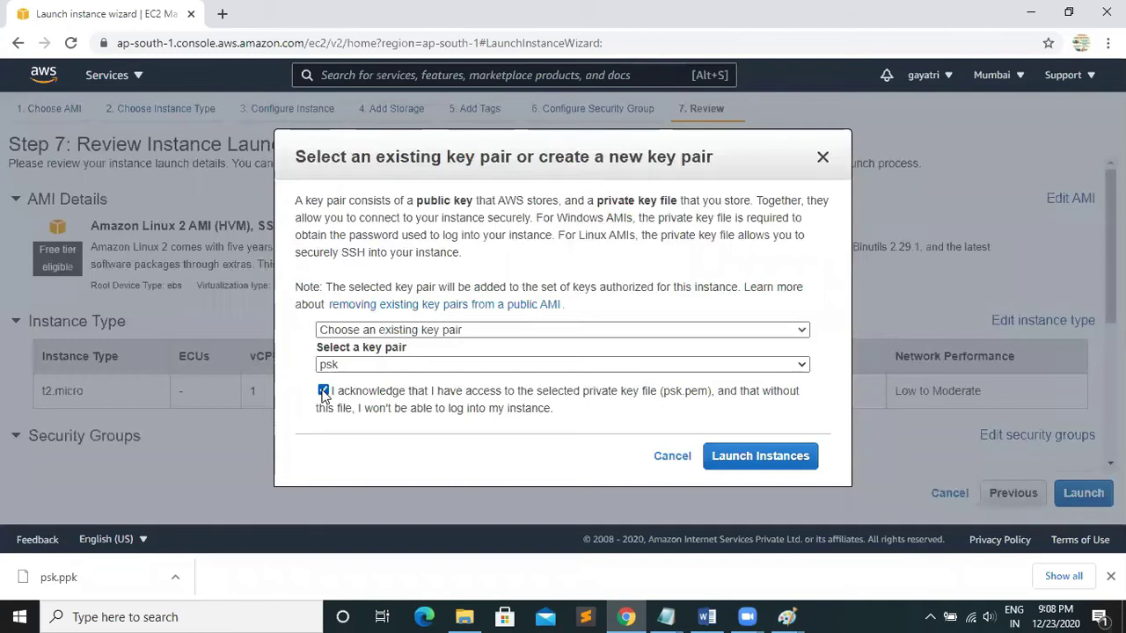
pyautogui.click(750, 466)
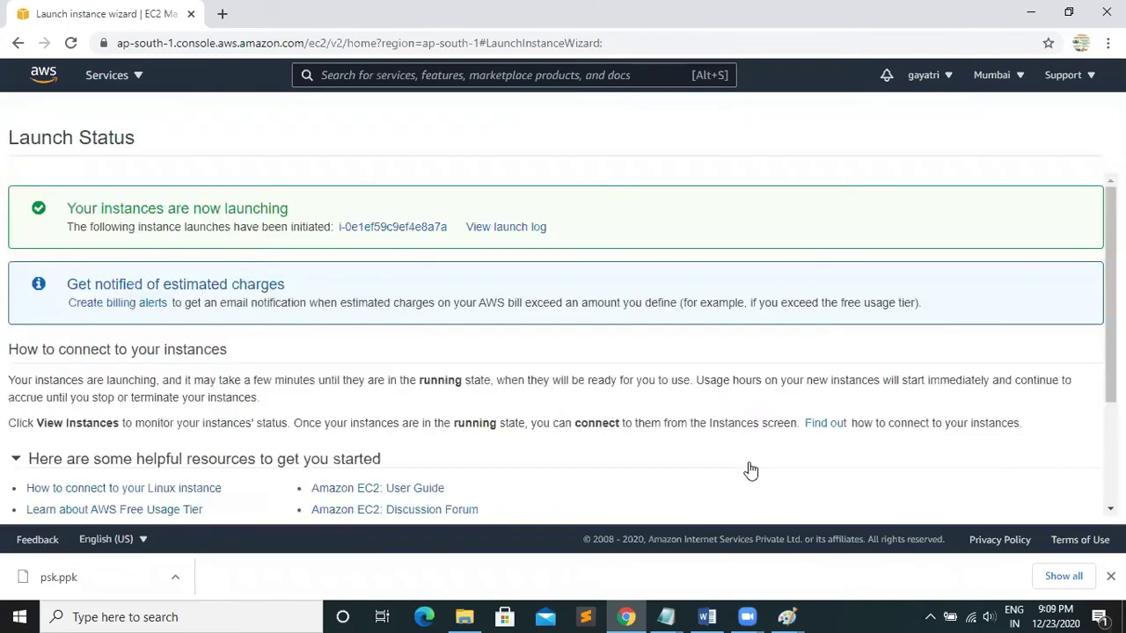
# Open the launched instance in the Instances list, remove the search filter and select Webserver to show its details.
pyautogui.click(382, 228)
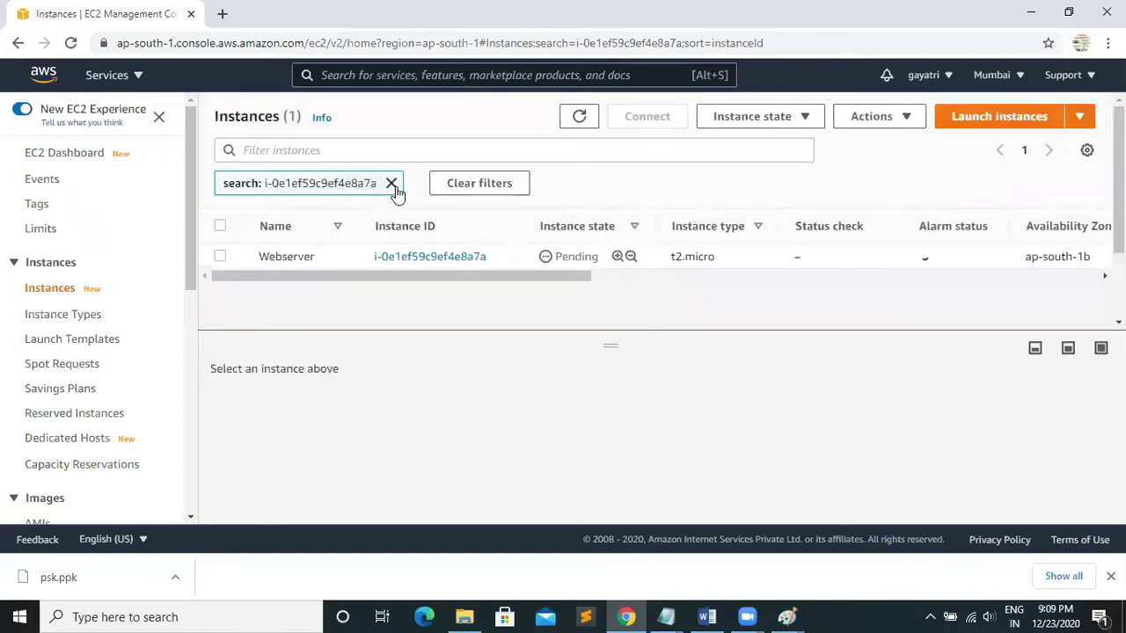
pyautogui.click(393, 183)
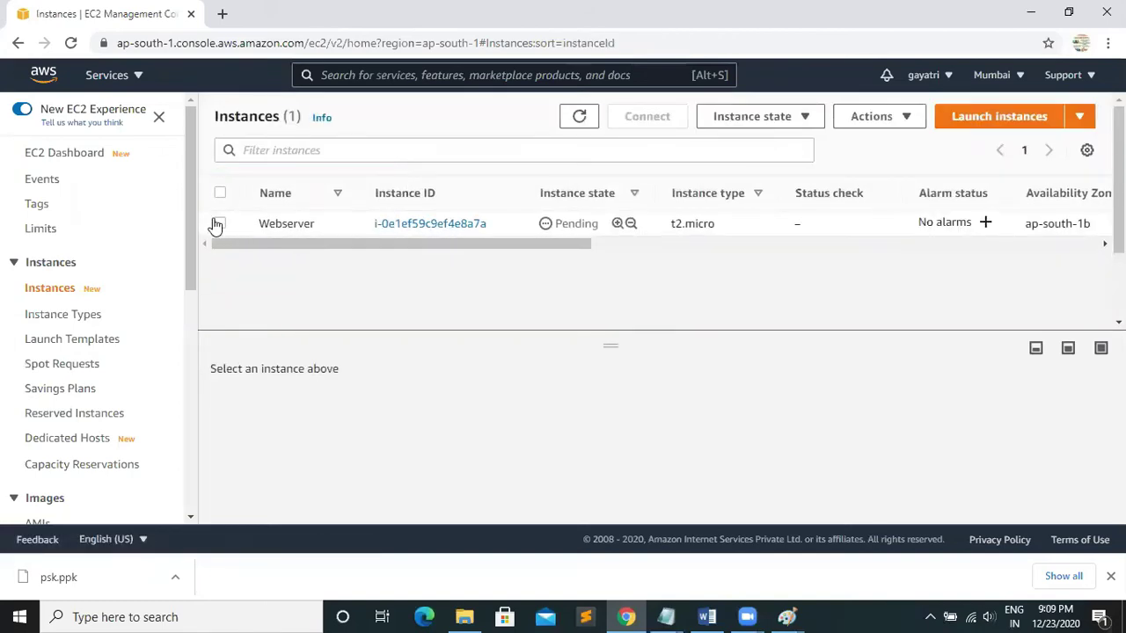
pyautogui.click(218, 224)
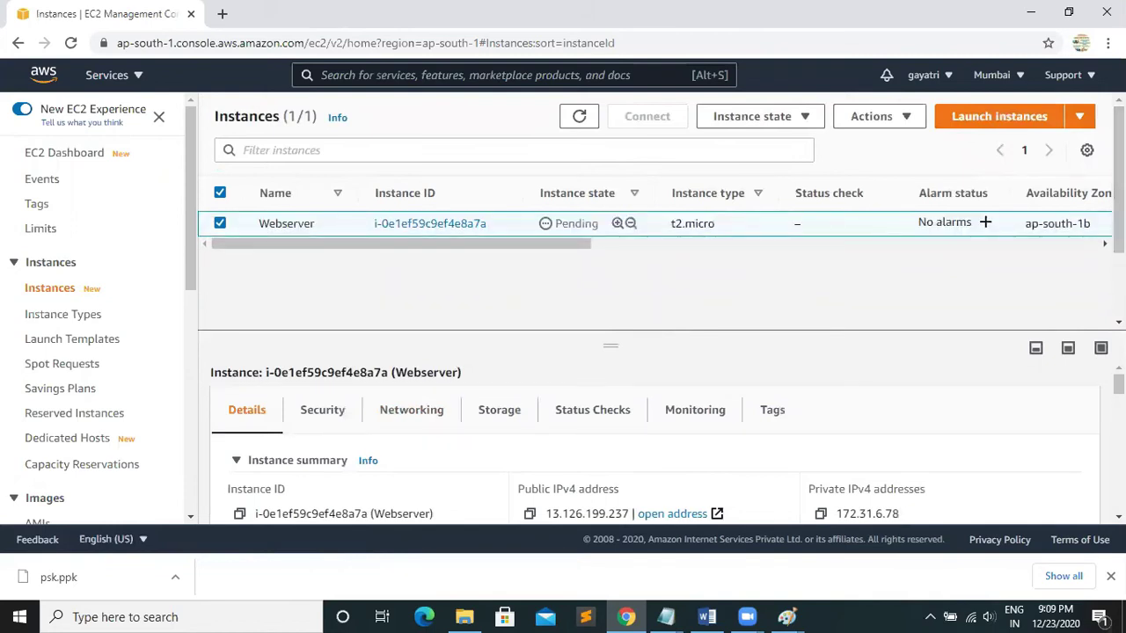
# Copy the Webserver instance's public IPv4 address and open it in a new browser tab.
pyautogui.scroll(-1, 674, 435)
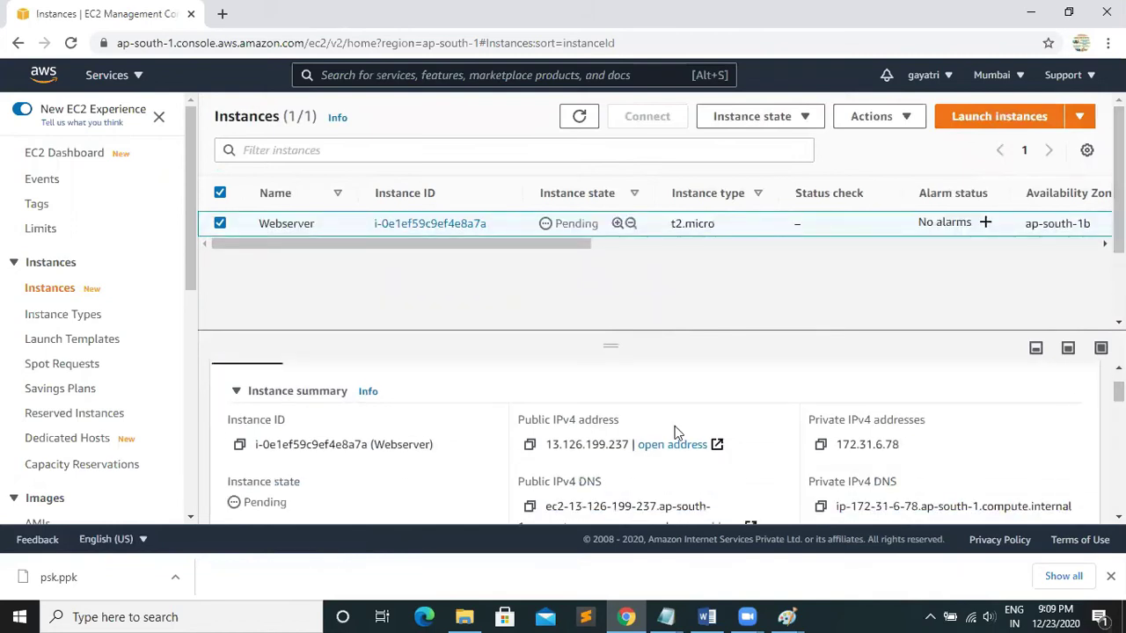
pyautogui.click(529, 445)
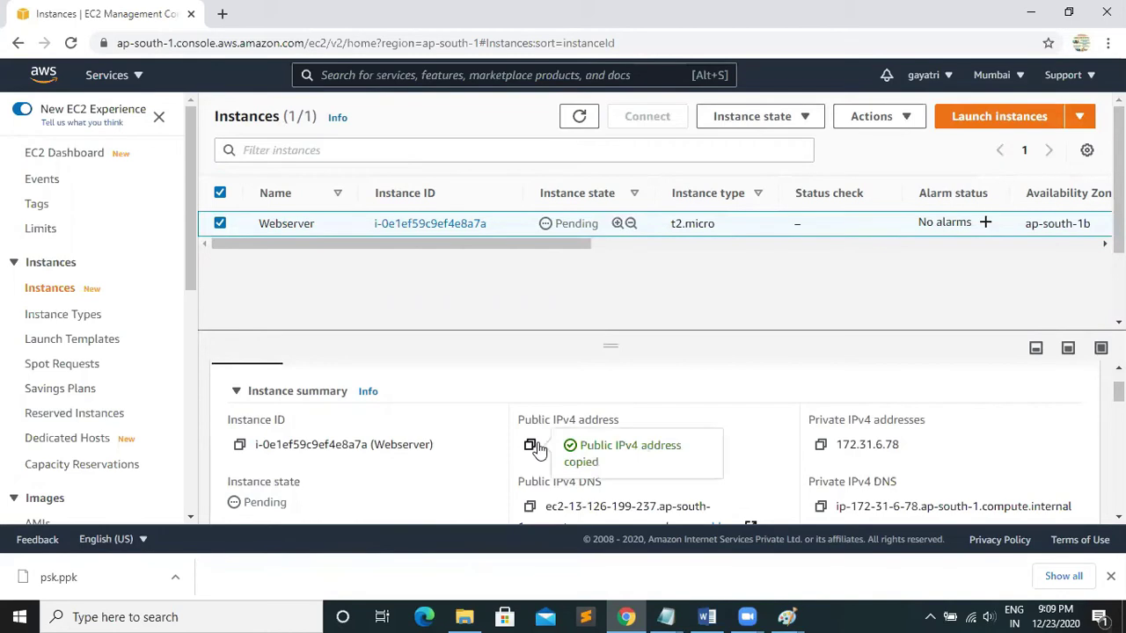
pyautogui.click(222, 14)
pyautogui.hotkey('ctrl', 'v')
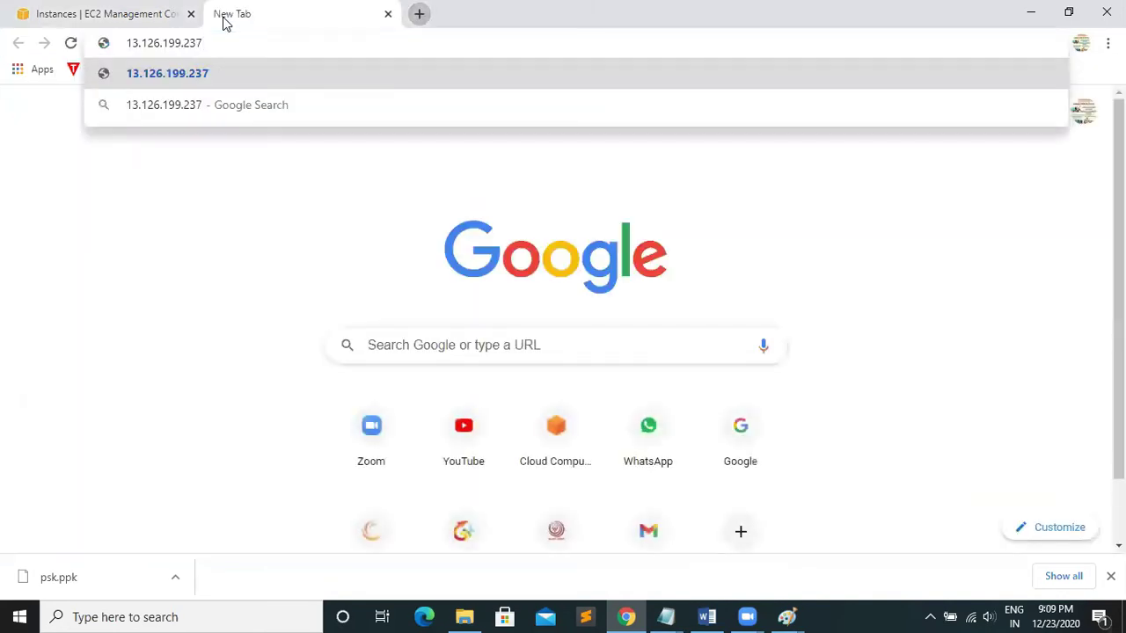
pyautogui.press('Return')
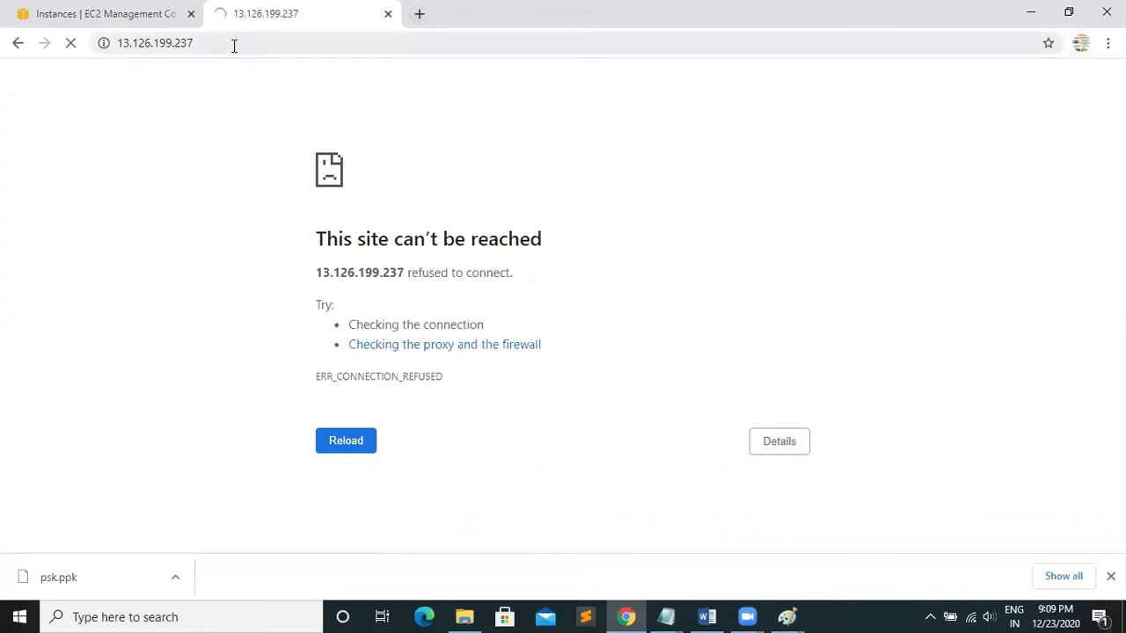
# Refresh the EC2 Instances list to check the instance's state, and reload the web server's page at 13.126.199.237.
pyautogui.click(116, 15)
pyautogui.click(579, 117)
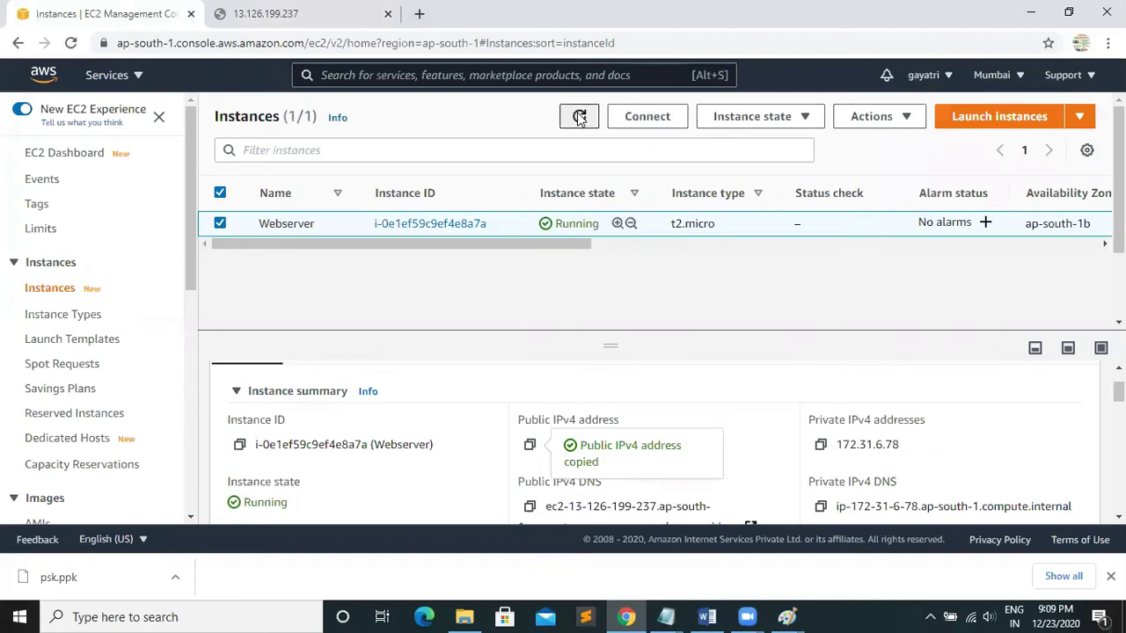
pyautogui.click(578, 117)
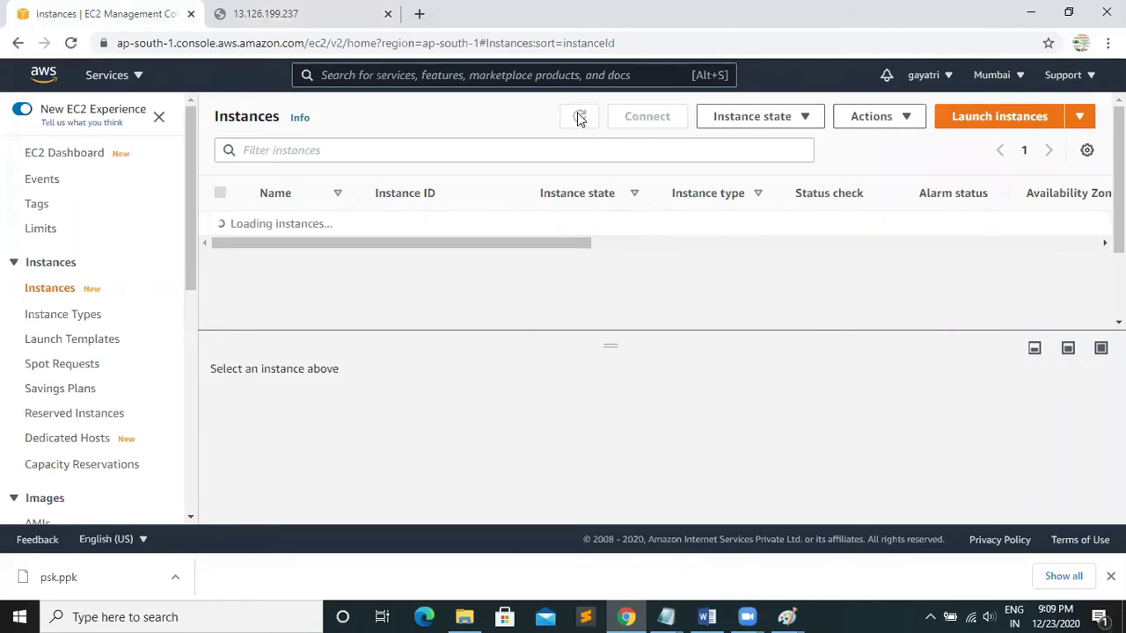
pyautogui.click(578, 117)
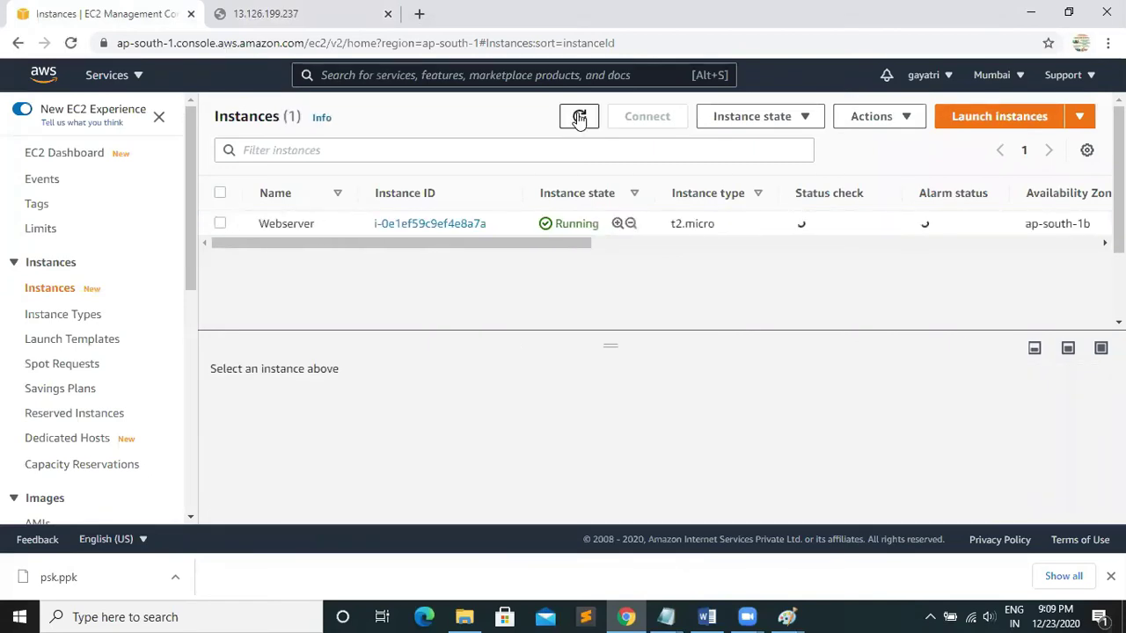
pyautogui.click(272, 14)
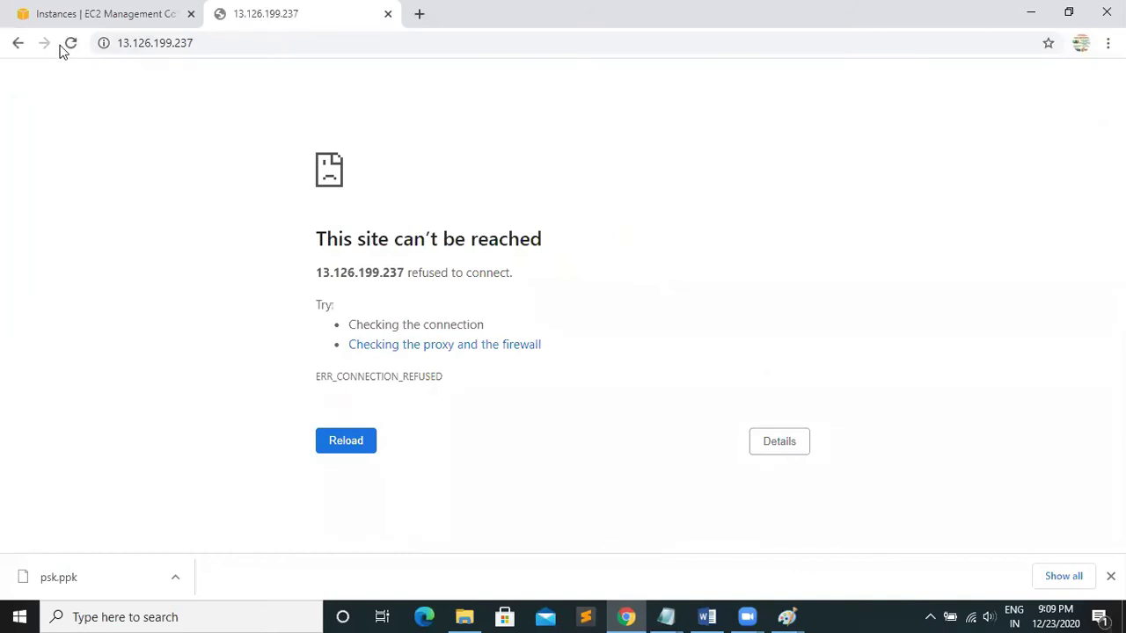
pyautogui.click(71, 44)
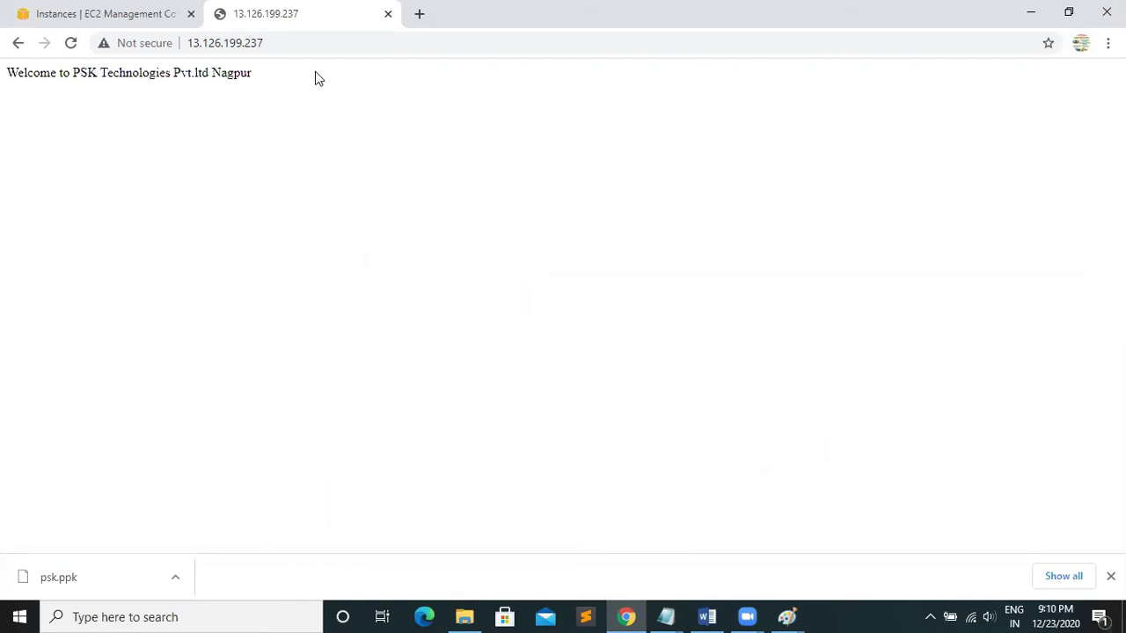
pyautogui.moveTo(287, 42); pyautogui.dragTo(171, 40)
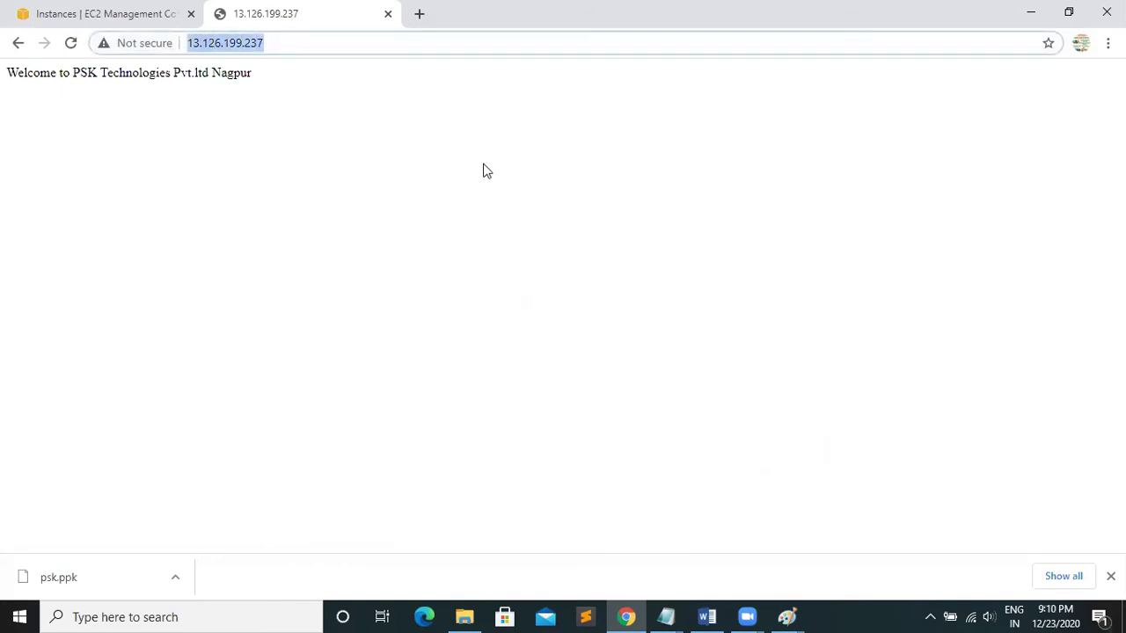
pyautogui.click(294, 44)
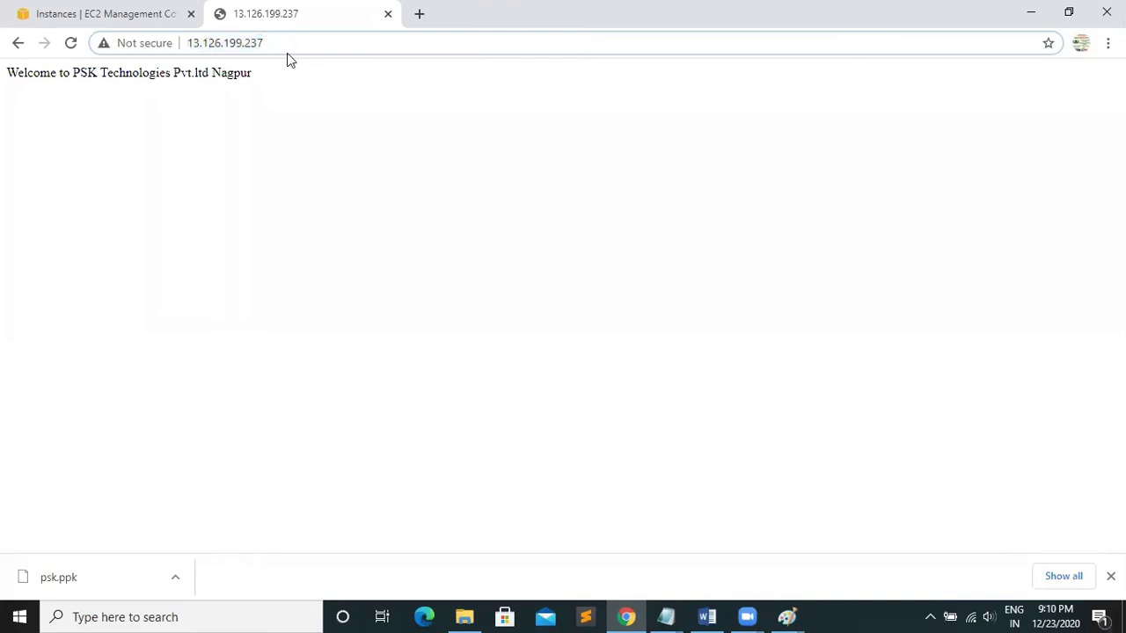
pyautogui.doubleClick(234, 43)
pyautogui.moveTo(281, 41); pyautogui.dragTo(161, 43)
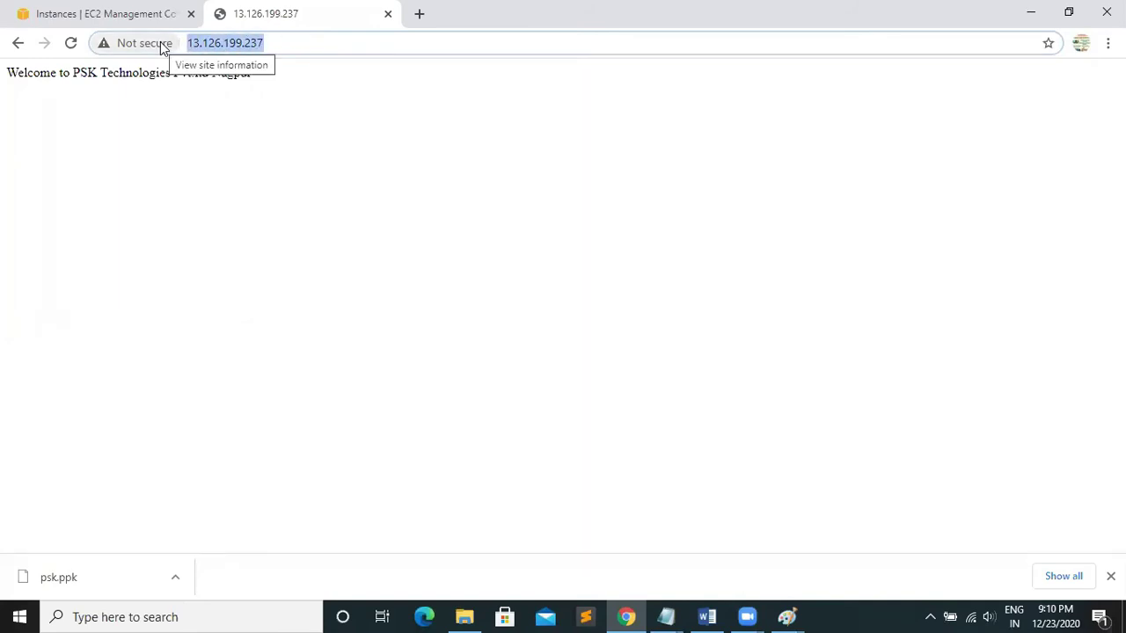
pyautogui.click(284, 40)
pyautogui.moveTo(284, 40); pyautogui.dragTo(181, 42)
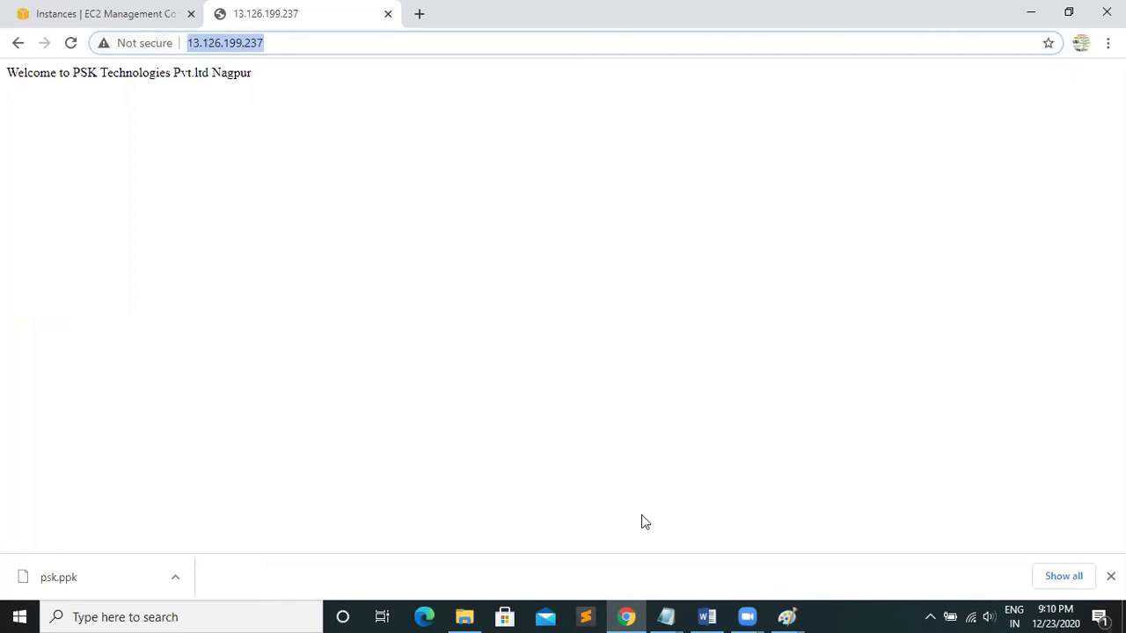
pyautogui.click(626, 616)
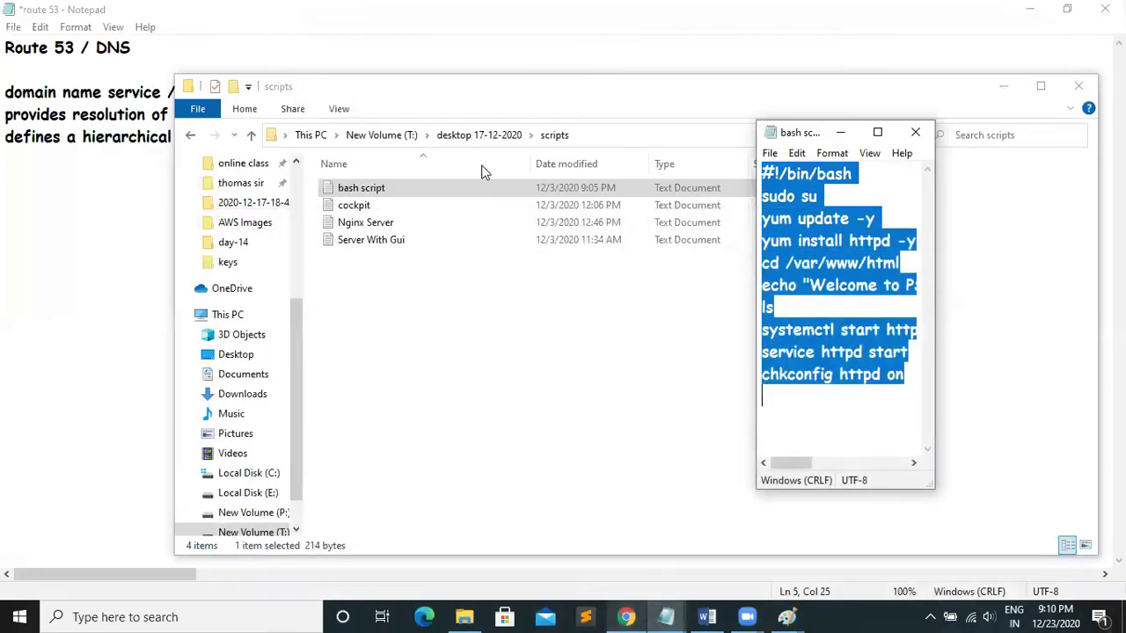
pyautogui.click(627, 616)
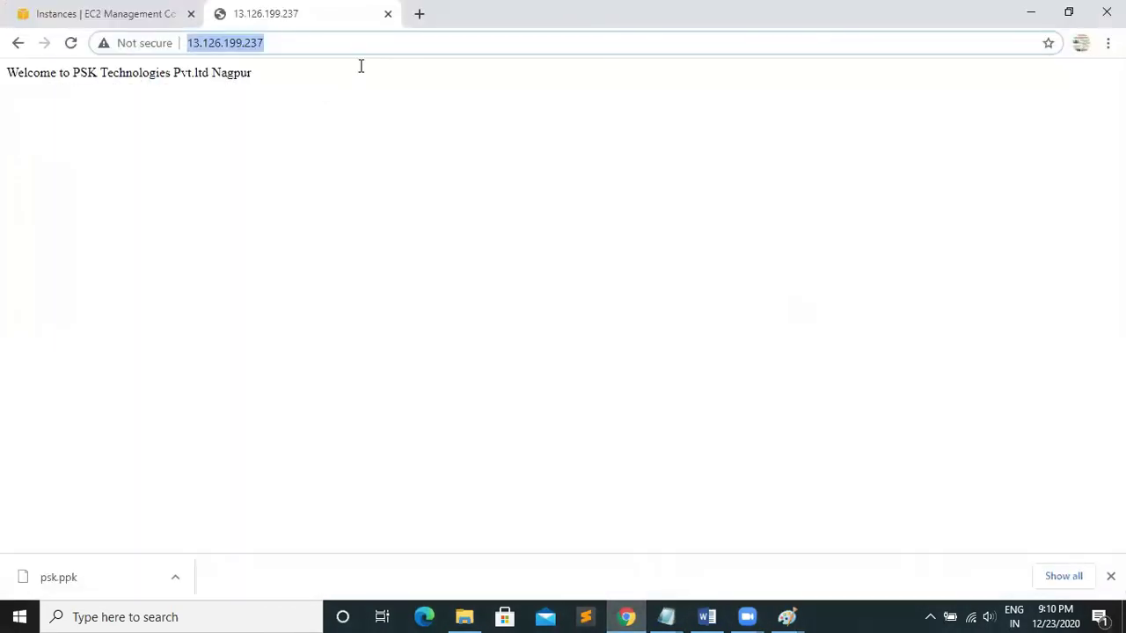
pyautogui.click(417, 13)
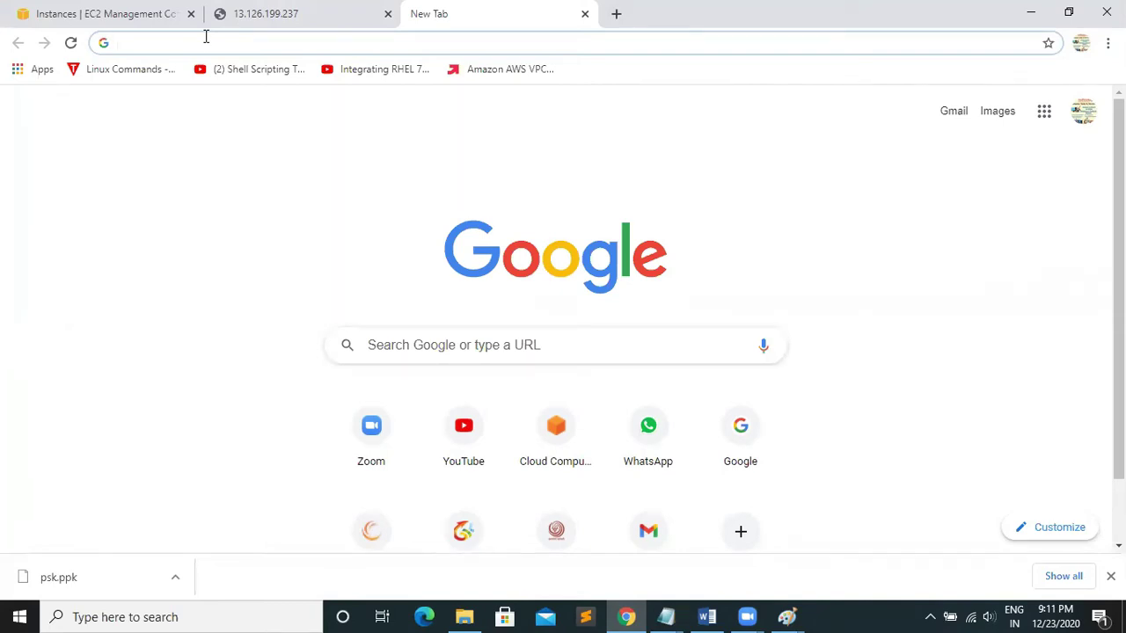
pyautogui.click(301, 42)
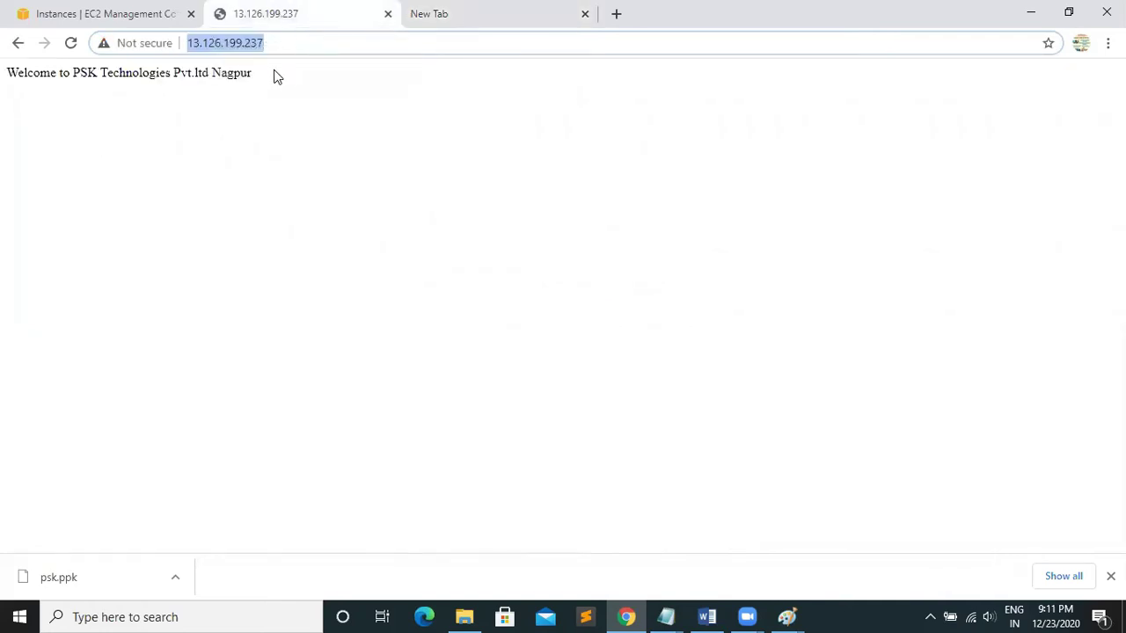
pyautogui.click(328, 144)
pyautogui.moveTo(290, 46); pyautogui.dragTo(150, 43)
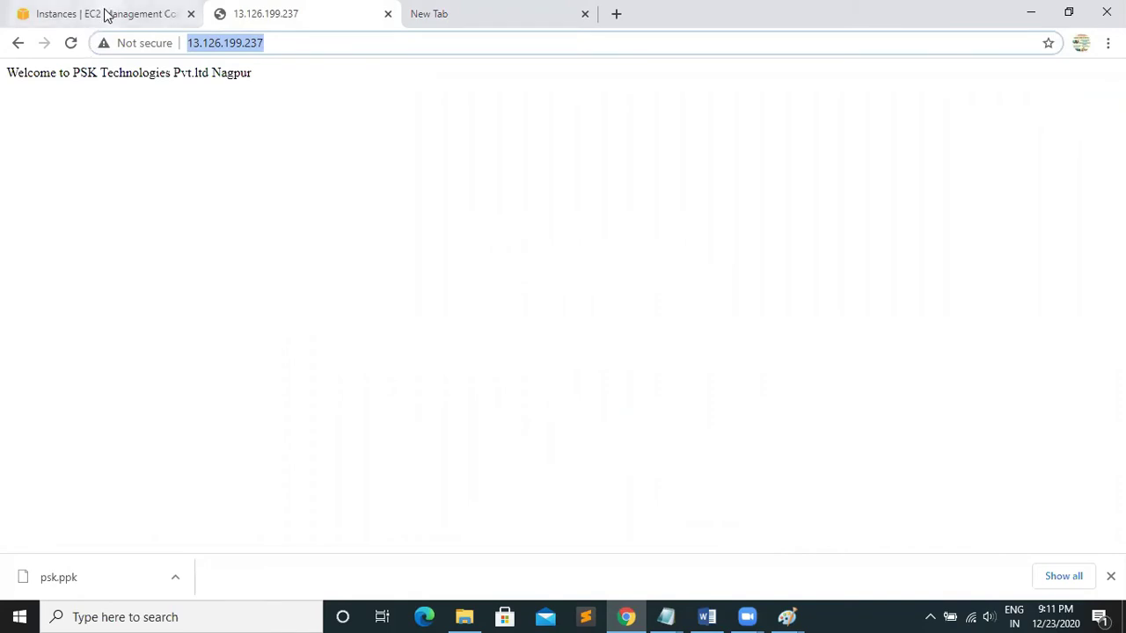
# Return to the AWS console and open the Route 53 service.
pyautogui.click(105, 13)
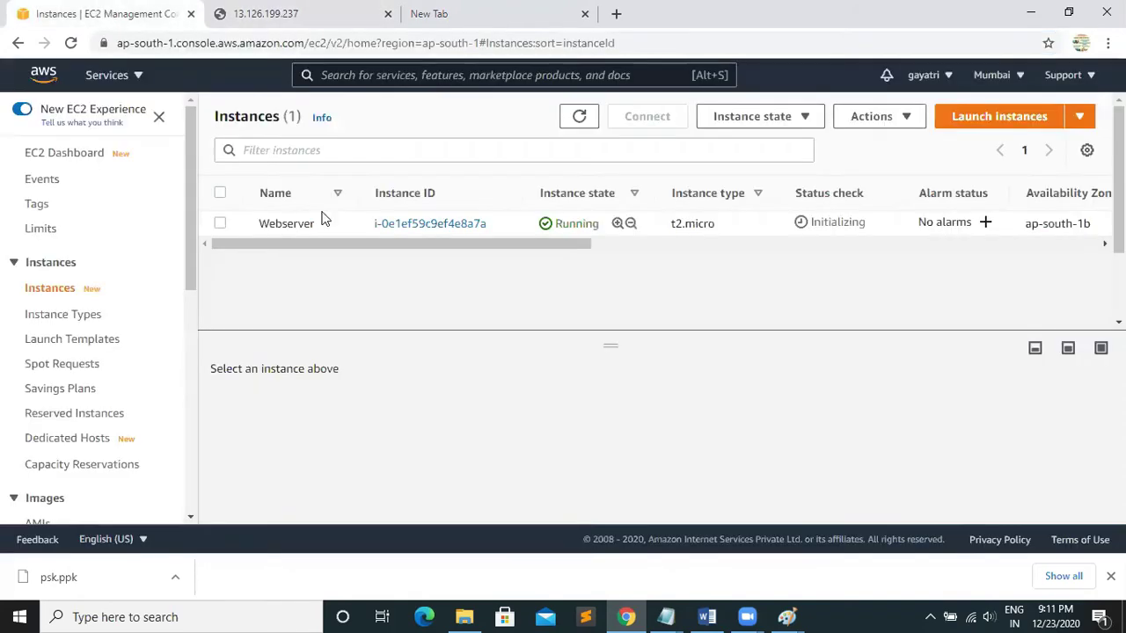
pyautogui.click(139, 77)
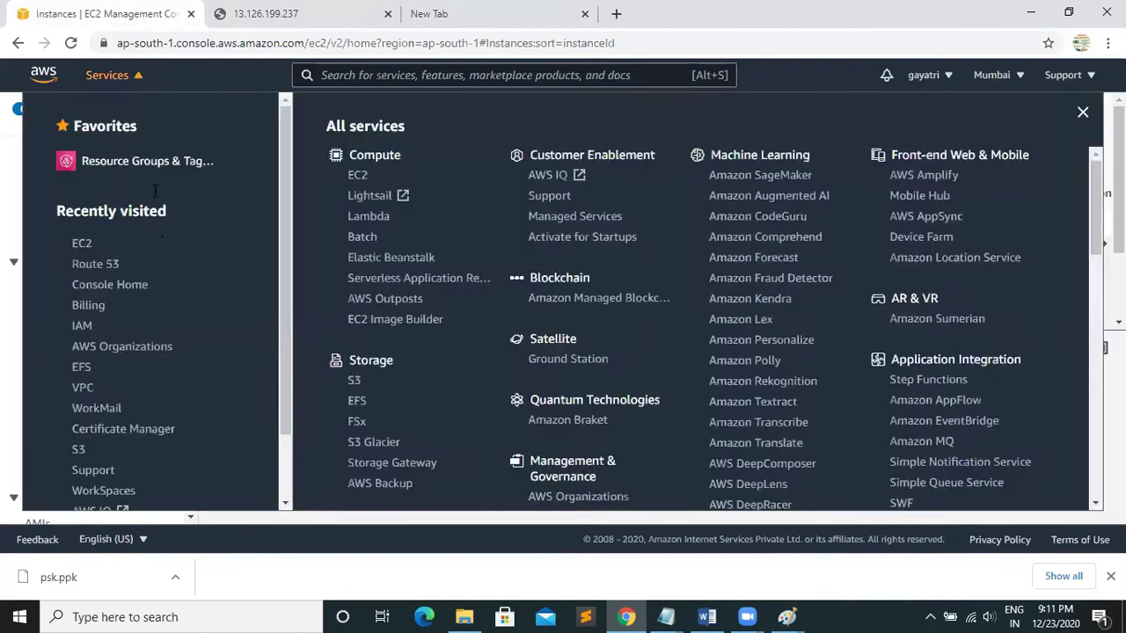
pyautogui.click(94, 268)
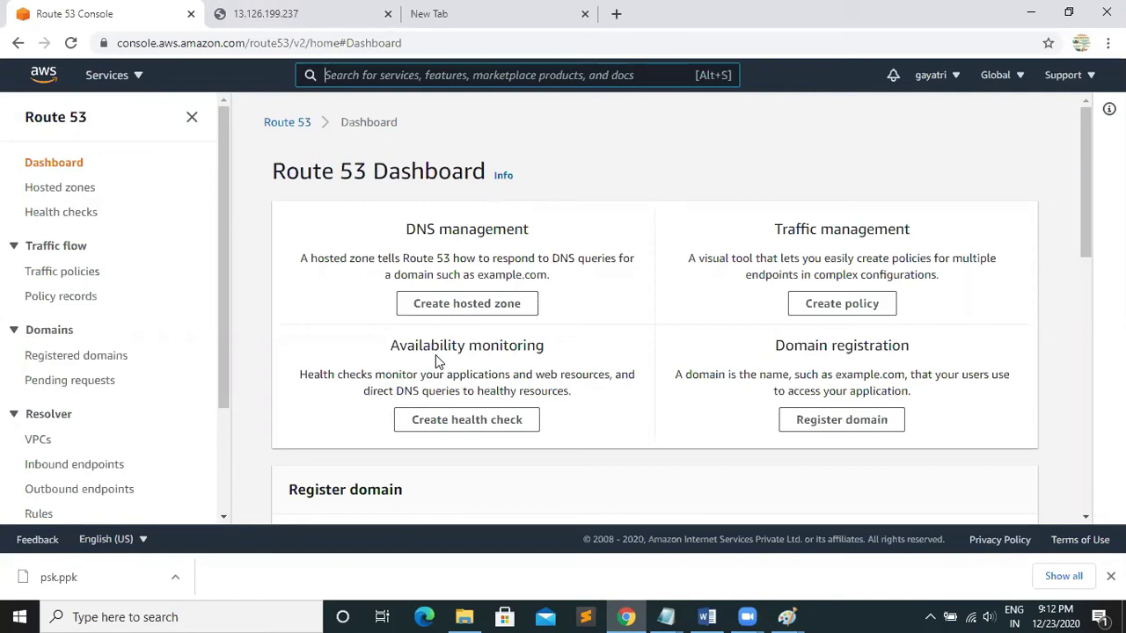
# Start a domain registration and check the availability of pskcloudservices with the .com extension.
pyautogui.click(832, 427)
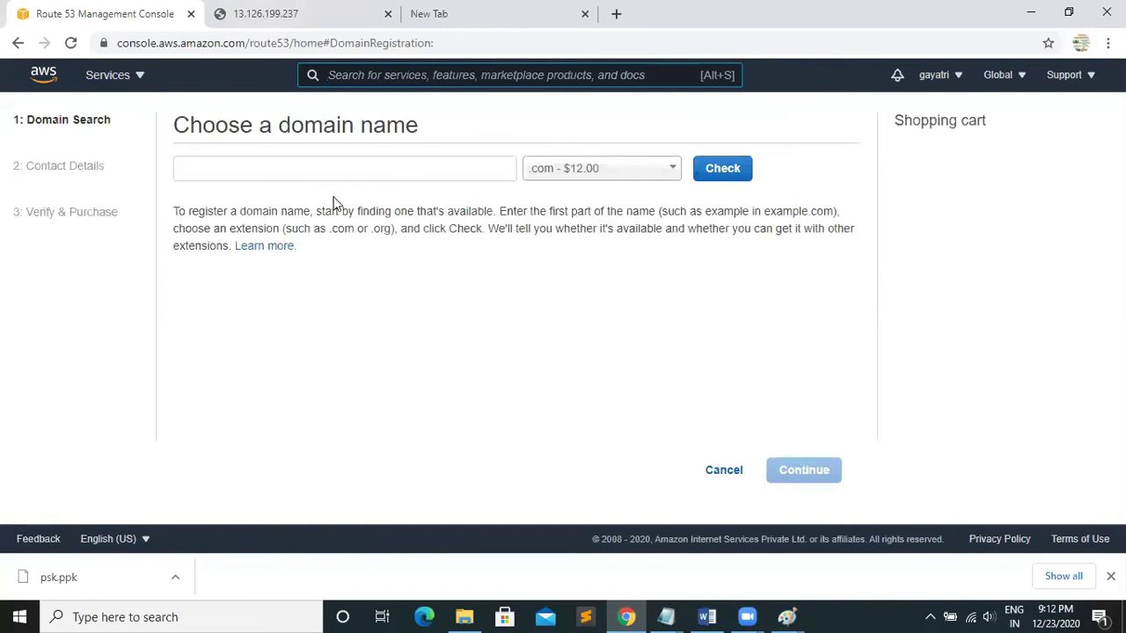
pyautogui.click(276, 170)
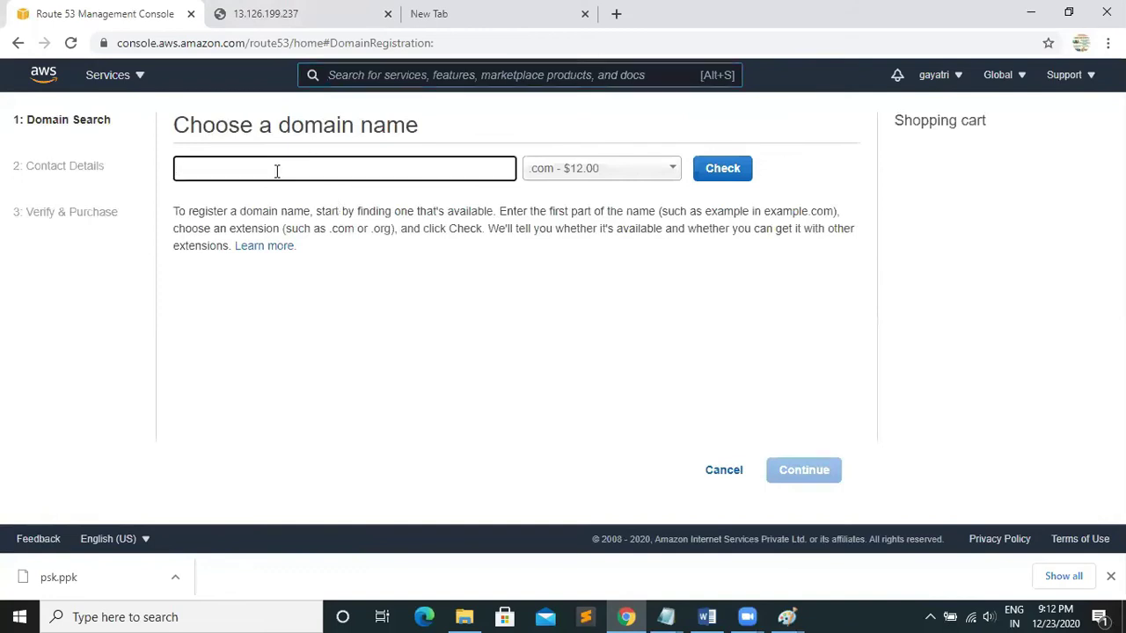
pyautogui.write('pskcloudservices')
pyautogui.press('Tab')
pyautogui.write('.co')
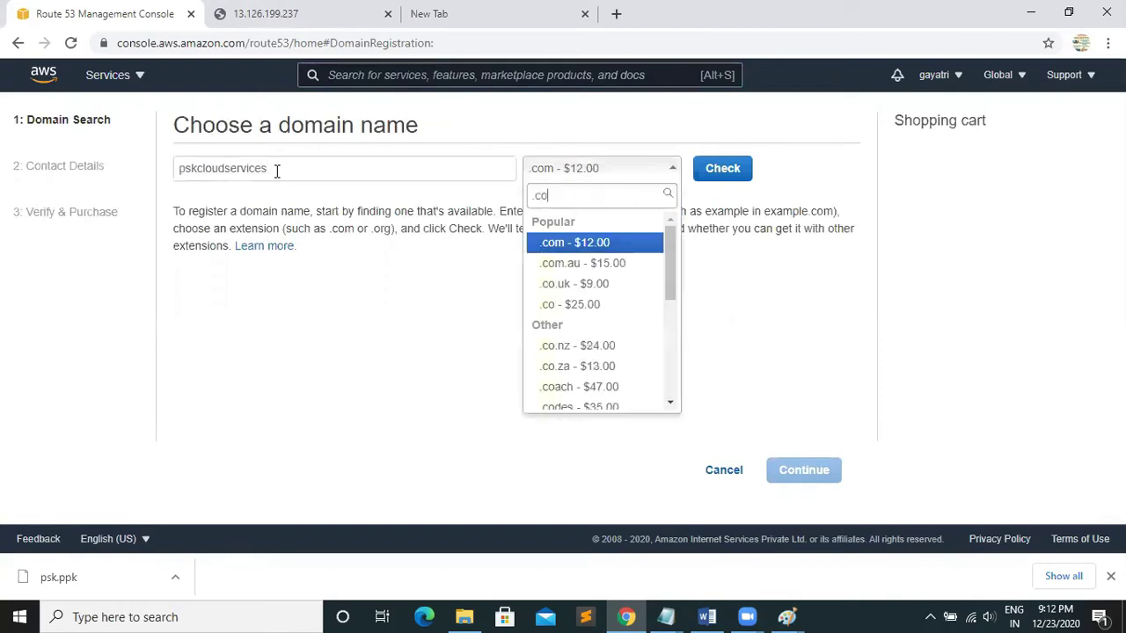
pyautogui.write('m')
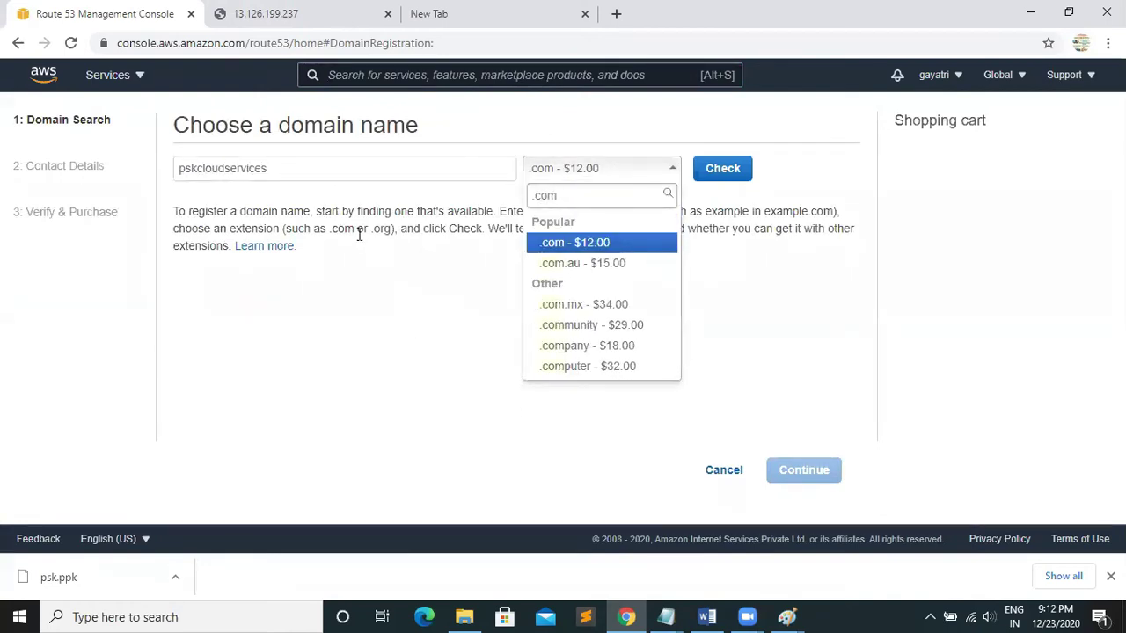
pyautogui.press('Return')
pyautogui.click(722, 165)
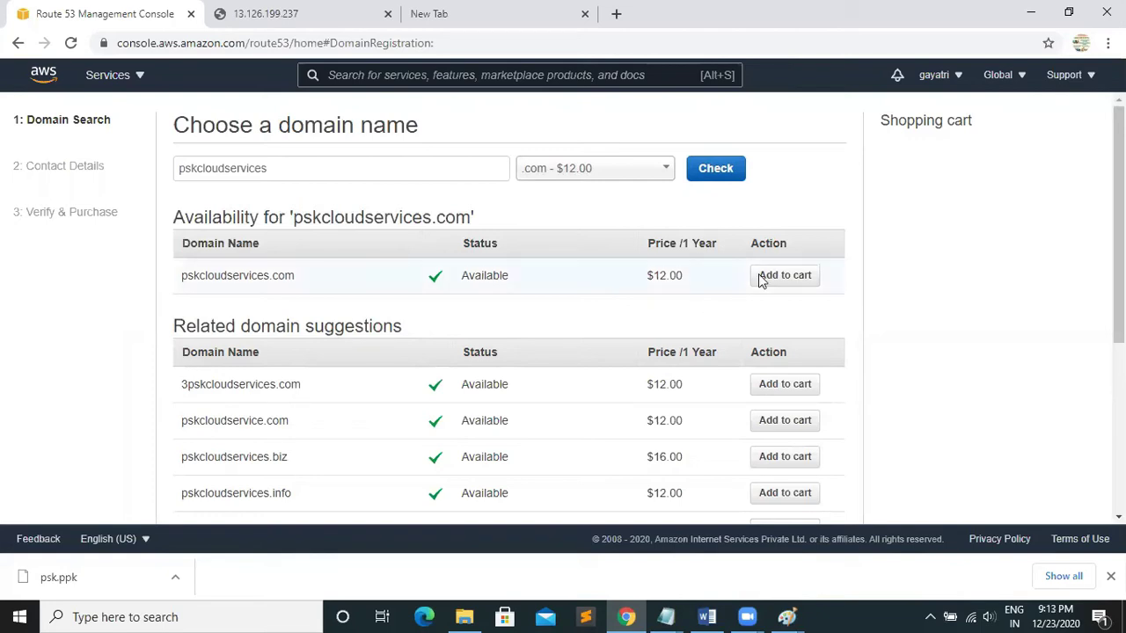
# Add pskcloudservices.com to the shopping cart and continue to the contact details.
pyautogui.click(791, 276)
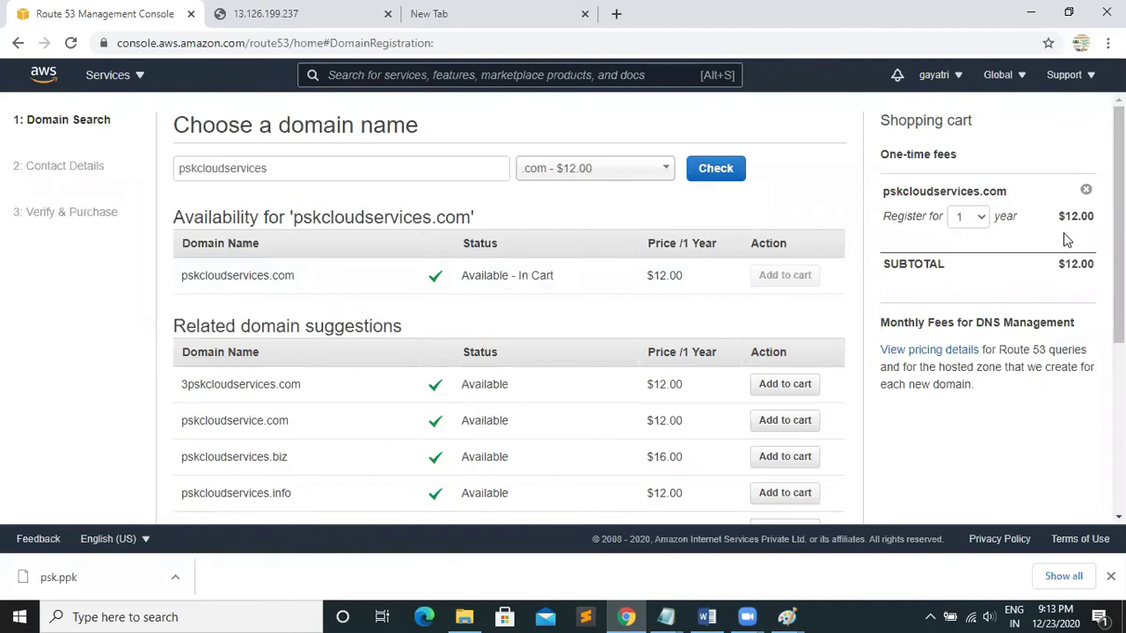
pyautogui.scroll(-4, 1066, 239)
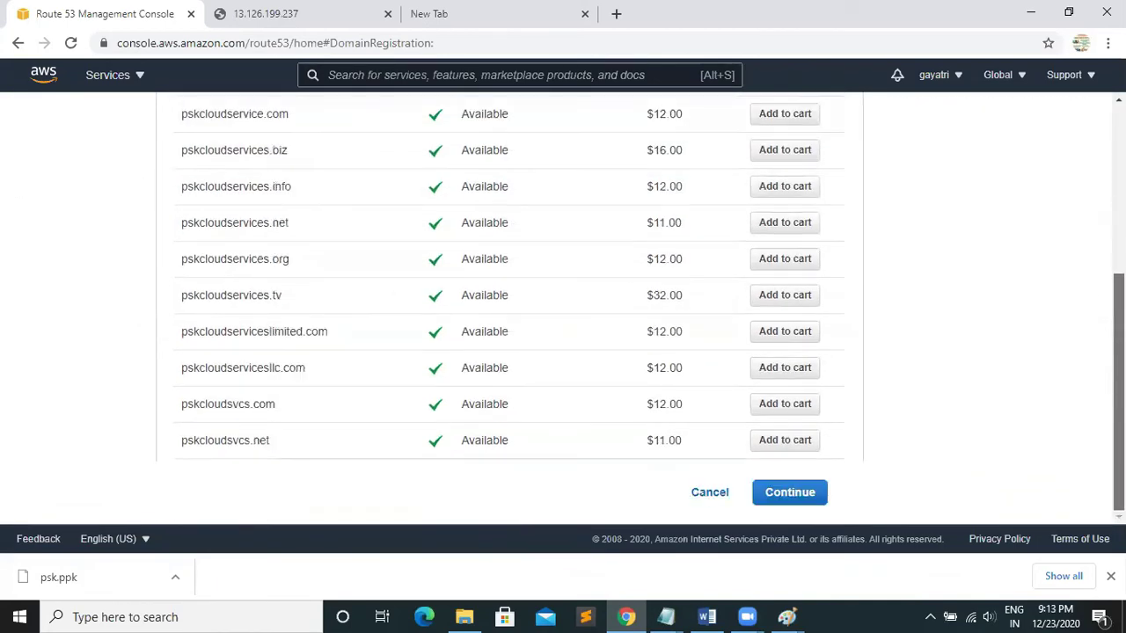
pyautogui.click(787, 493)
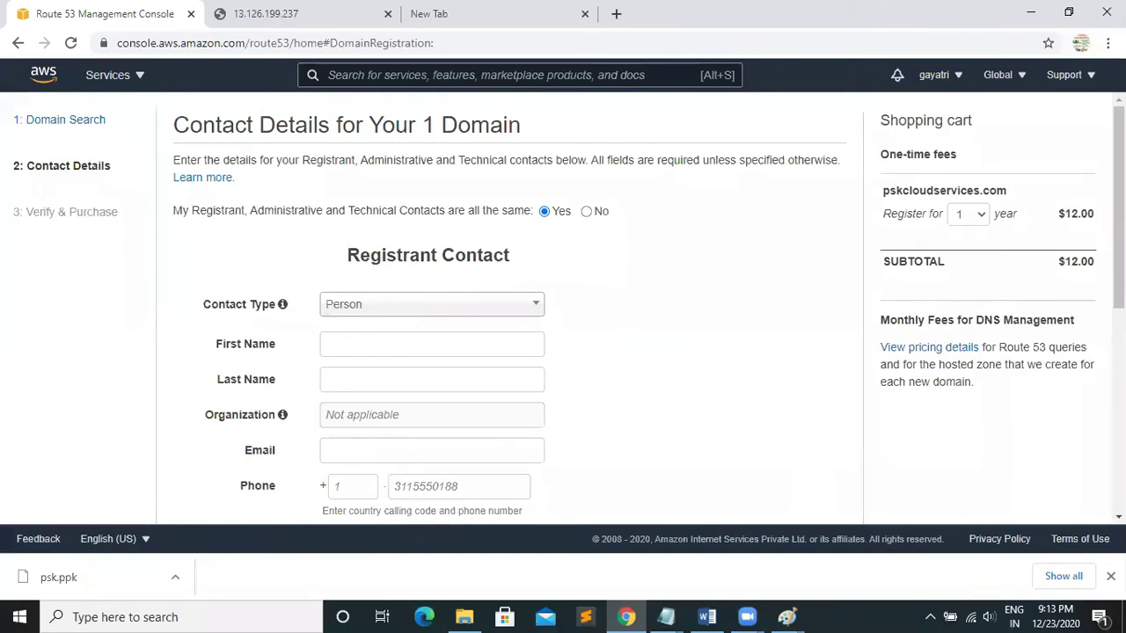
# Examine the registrant contact fields and privacy protection options, and go back to the Route 53 dashboard.
pyautogui.scroll(-5, 510, 308)
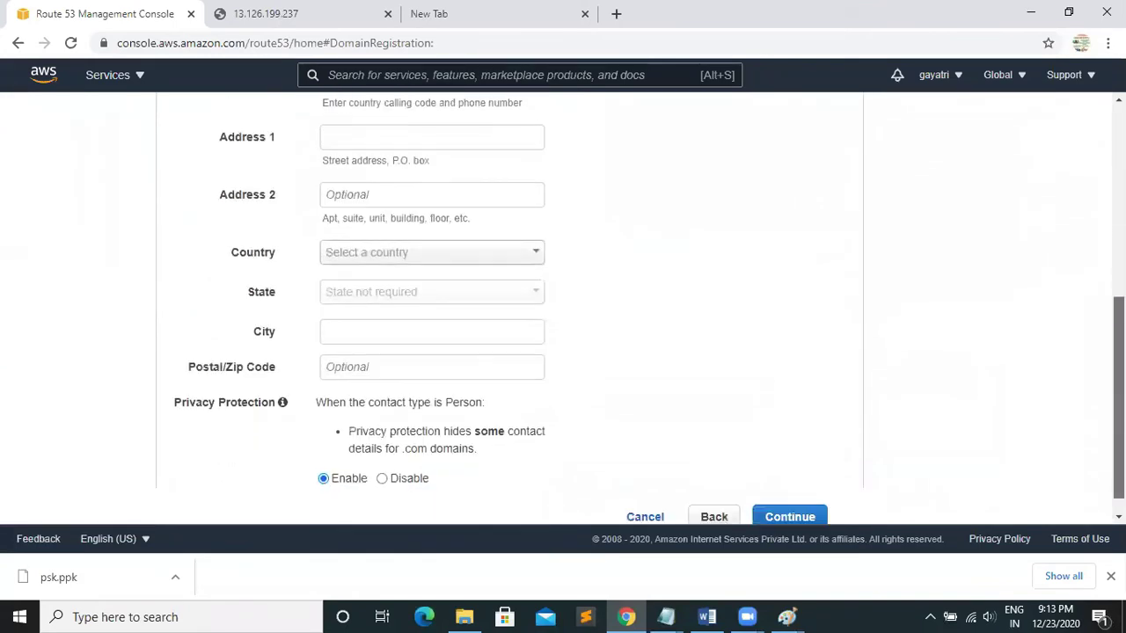
pyautogui.scroll(5, 510, 307)
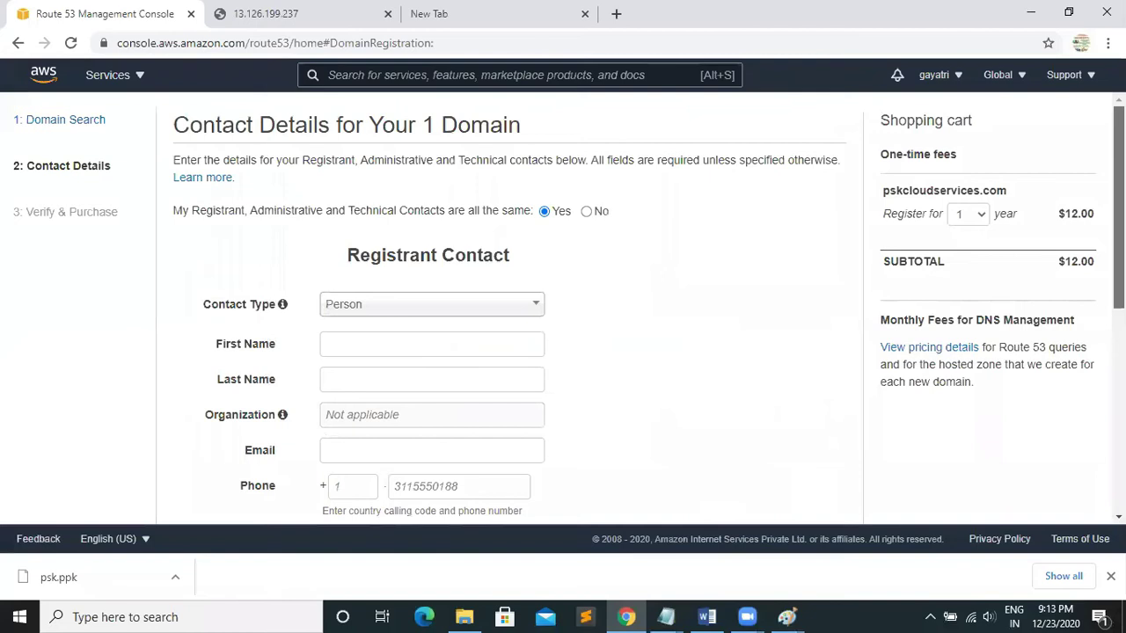
pyautogui.scroll(-2, 1019, 216)
pyautogui.scroll(2, 1019, 216)
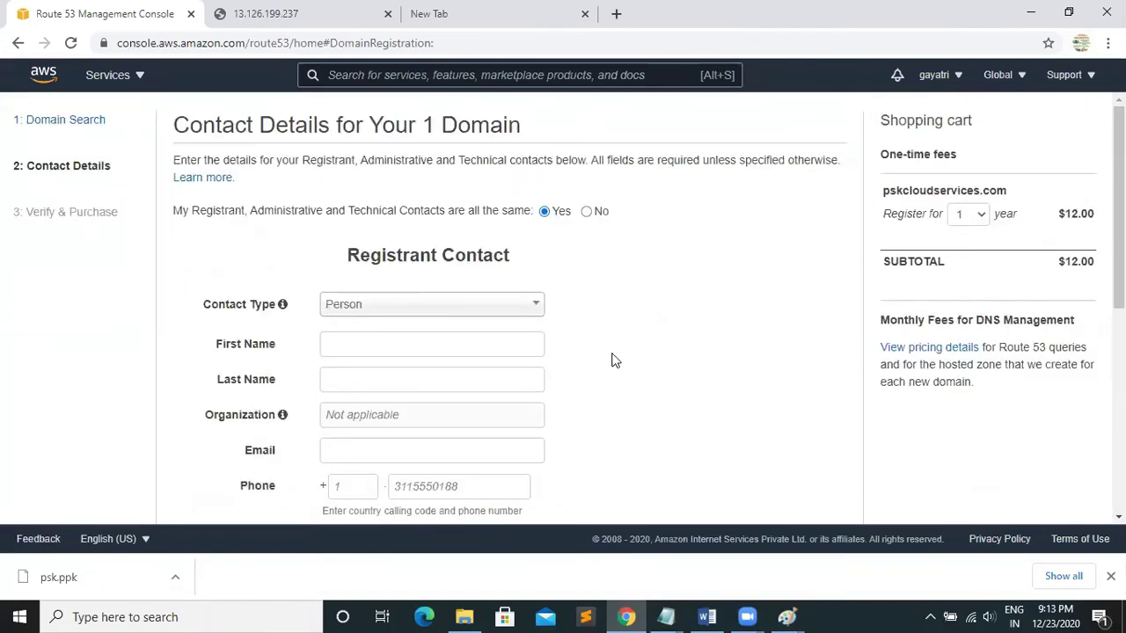
pyautogui.scroll(-5, 615, 361)
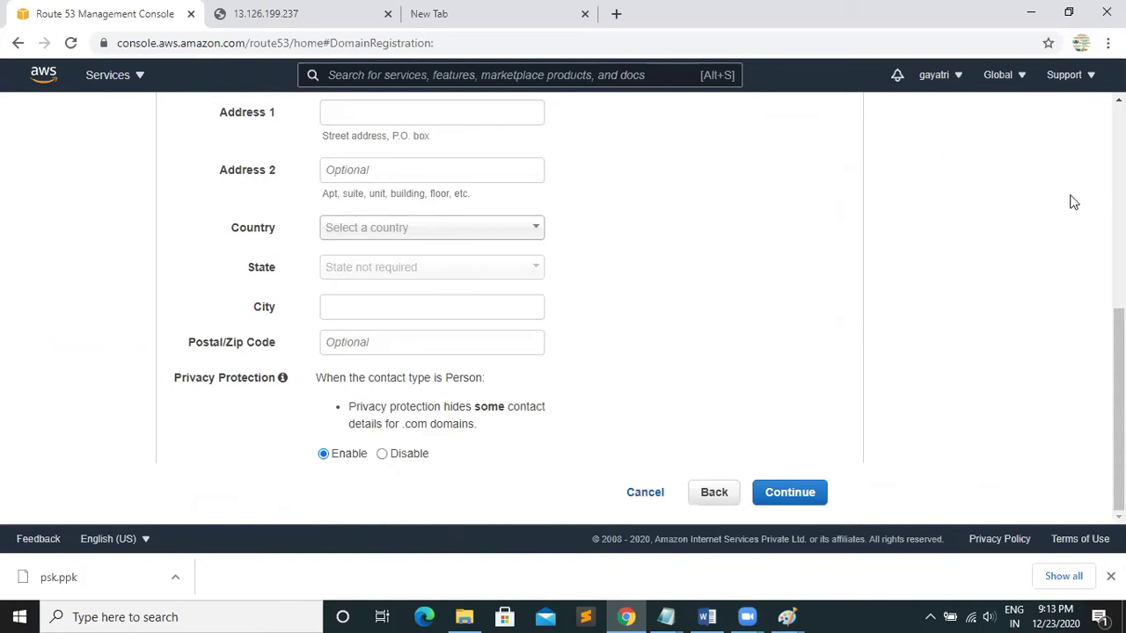
pyautogui.moveTo(1118, 356); pyautogui.dragTo(1118, 131)
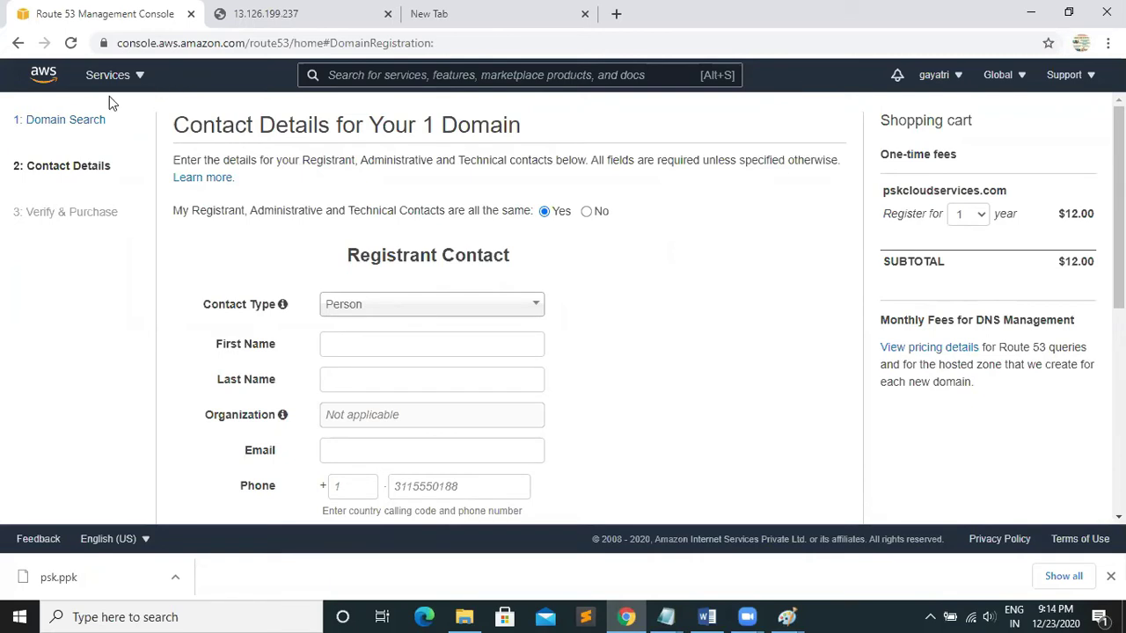
pyautogui.click(18, 43)
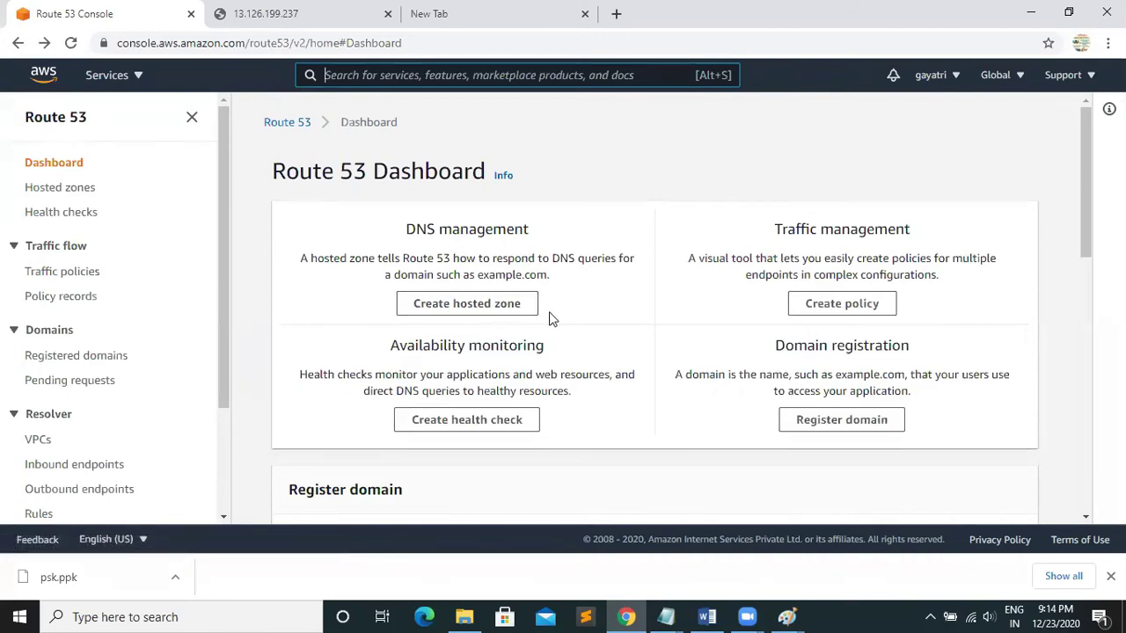
# Start creating a hosted zone with the domain name nayakias.com, leaving the description empty.
pyautogui.click(485, 309)
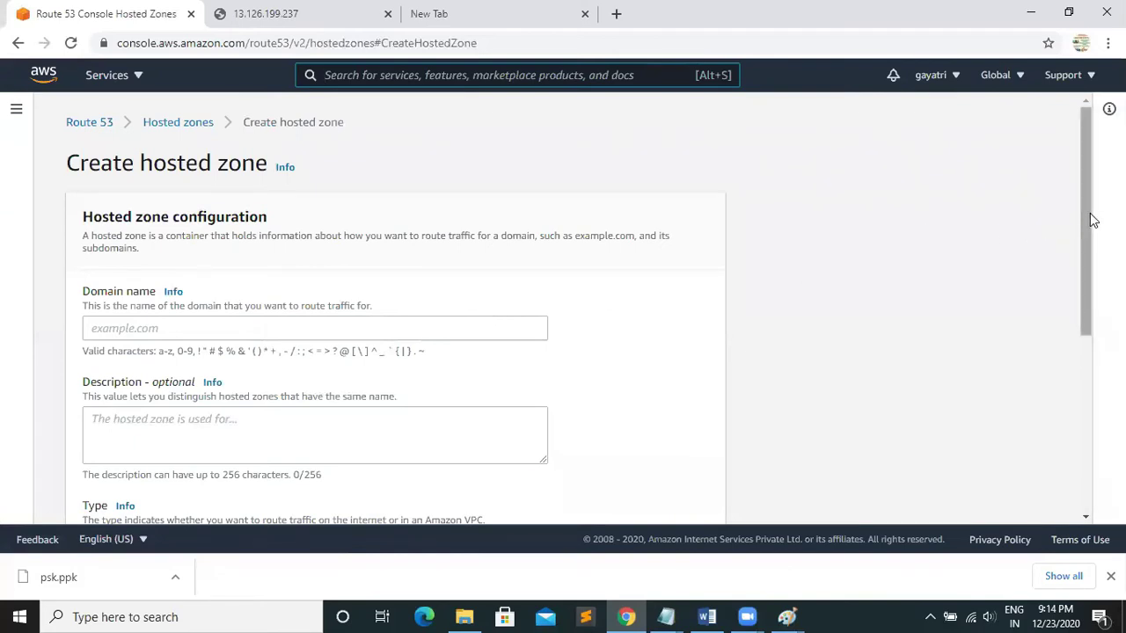
pyautogui.scroll(-1, 1090, 220)
pyautogui.click(120, 288)
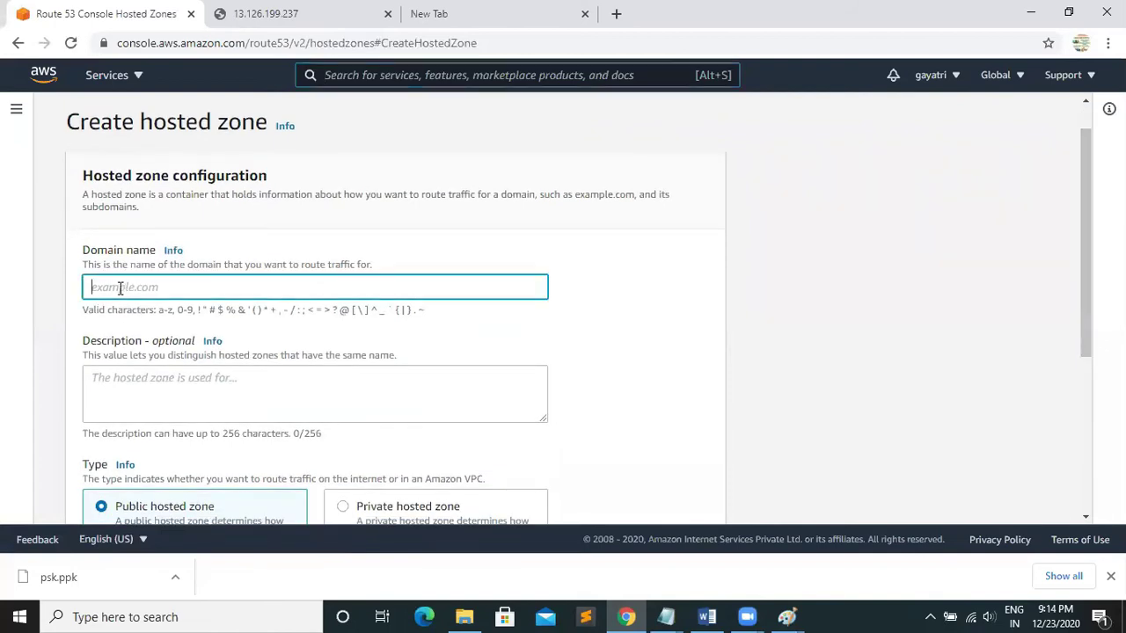
pyautogui.write('n')
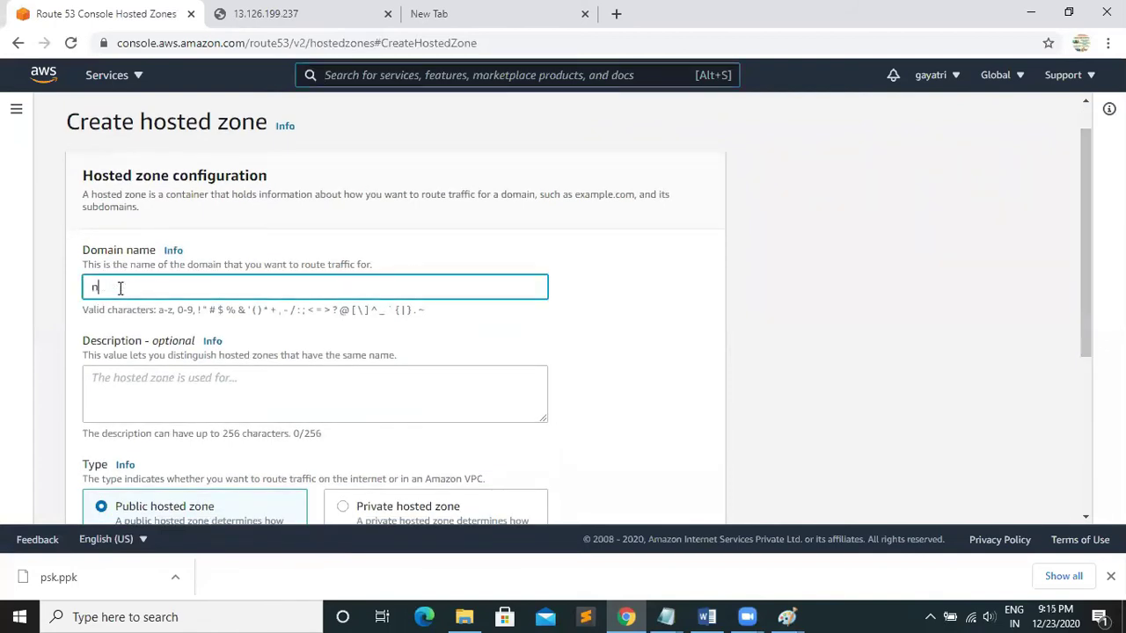
pyautogui.write('ayakias.com')
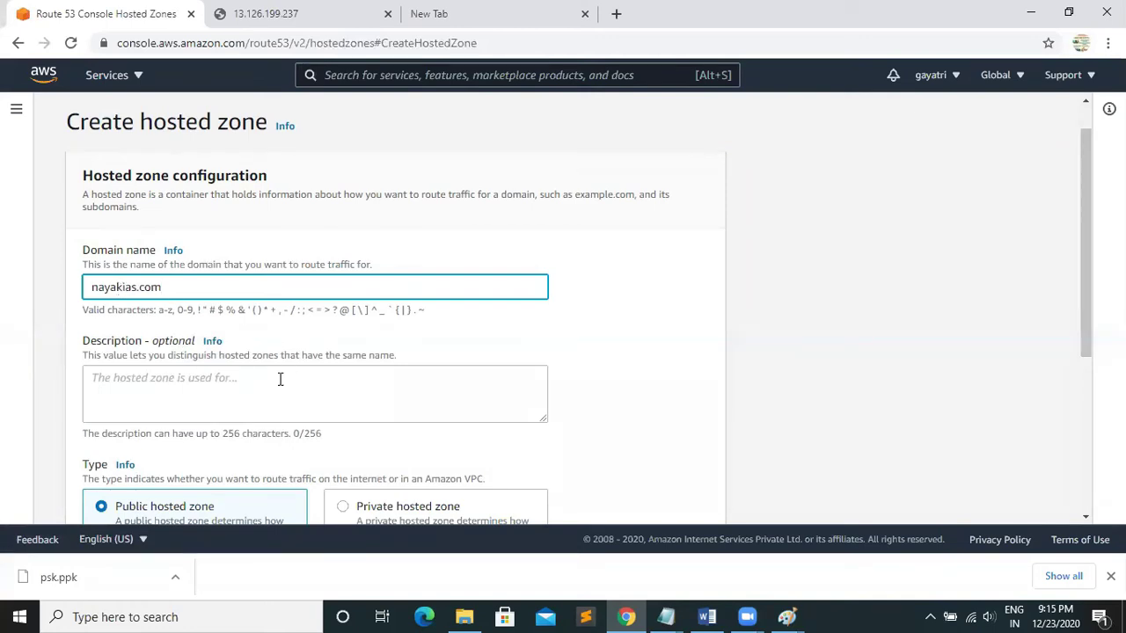
pyautogui.click(165, 376)
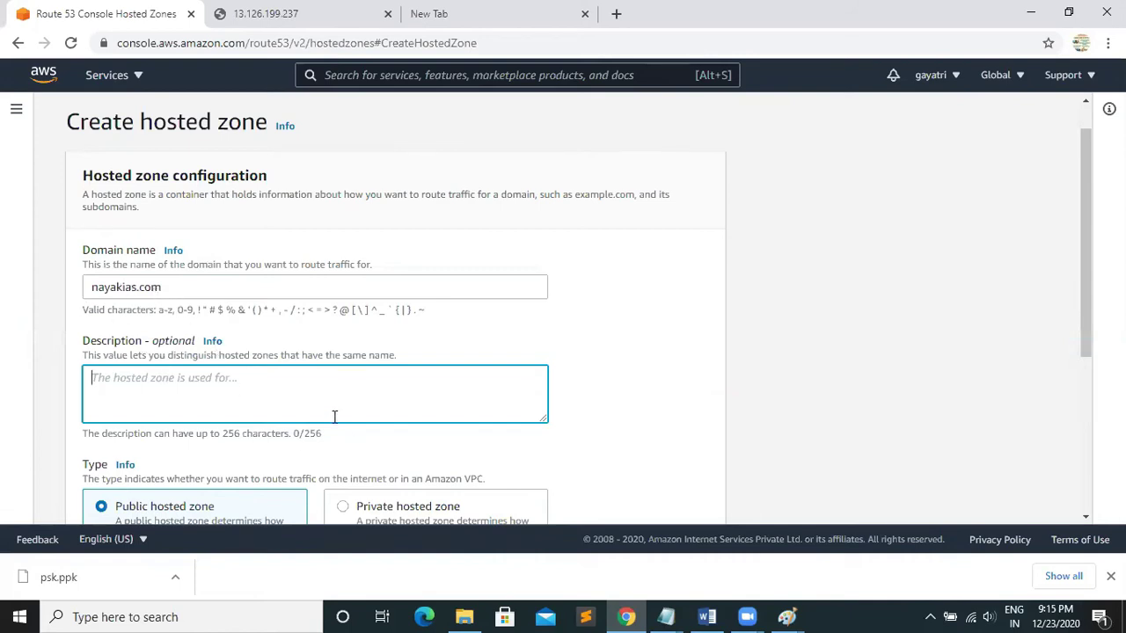
# Choose Public hosted zone as the type and create the hosted zone.
pyautogui.moveTo(1087, 274); pyautogui.dragTo(1083, 365)
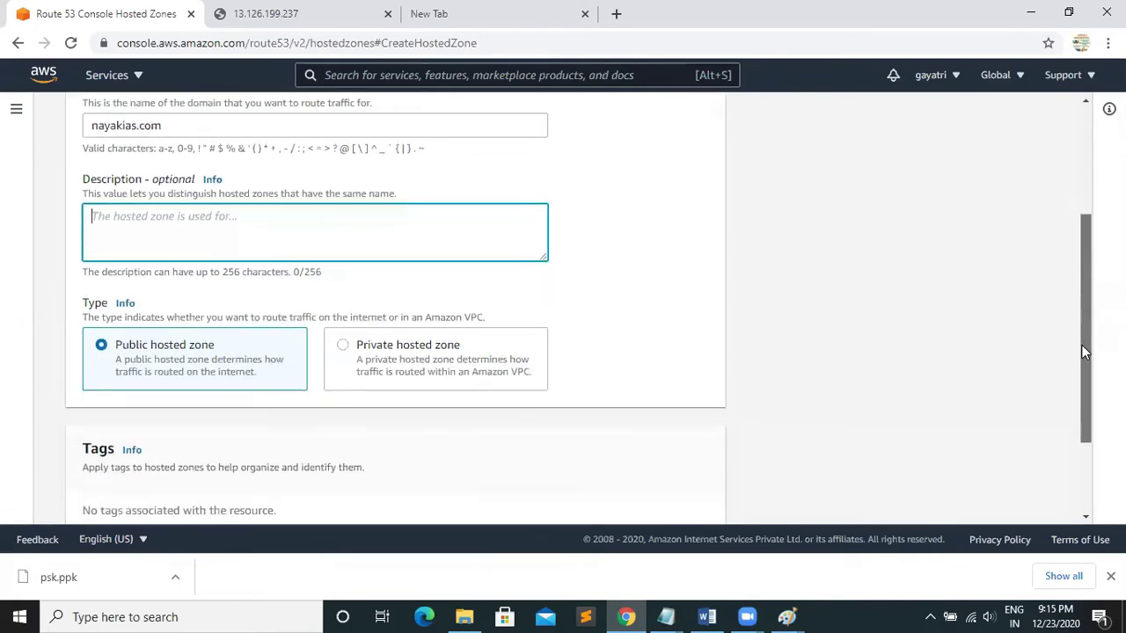
pyautogui.click(345, 348)
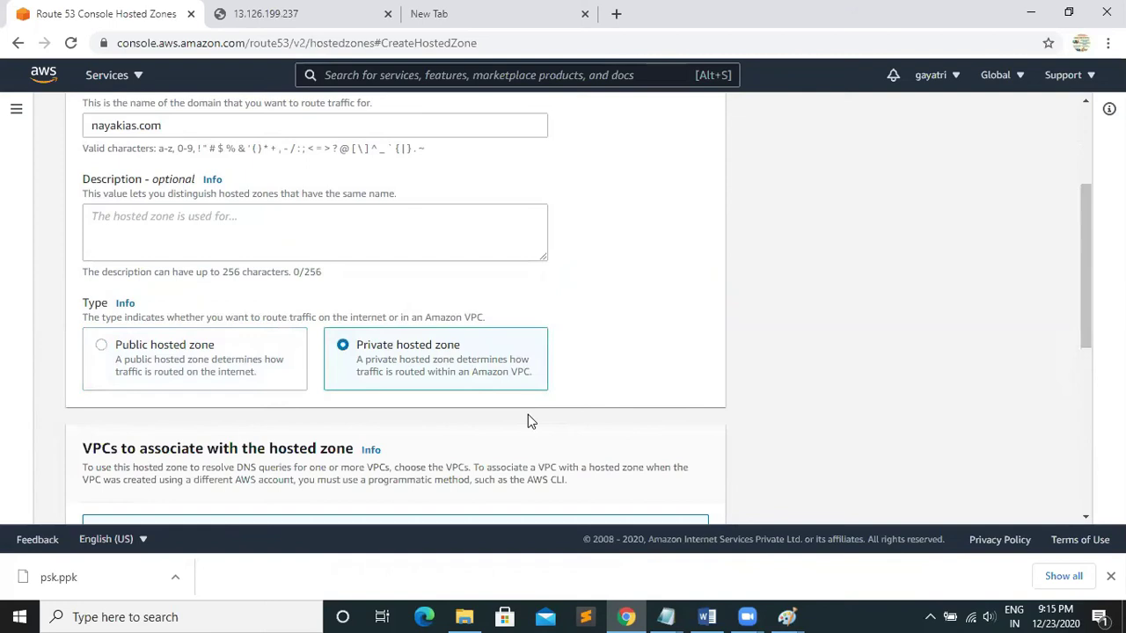
pyautogui.click(102, 347)
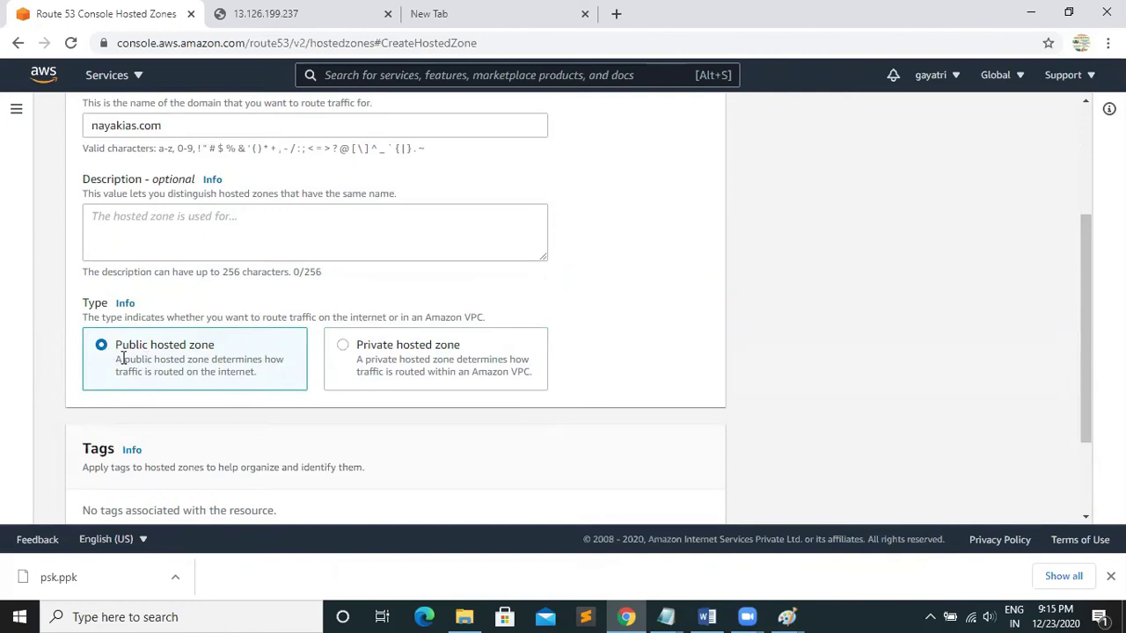
pyautogui.moveTo(1093, 305); pyautogui.dragTo(1087, 412)
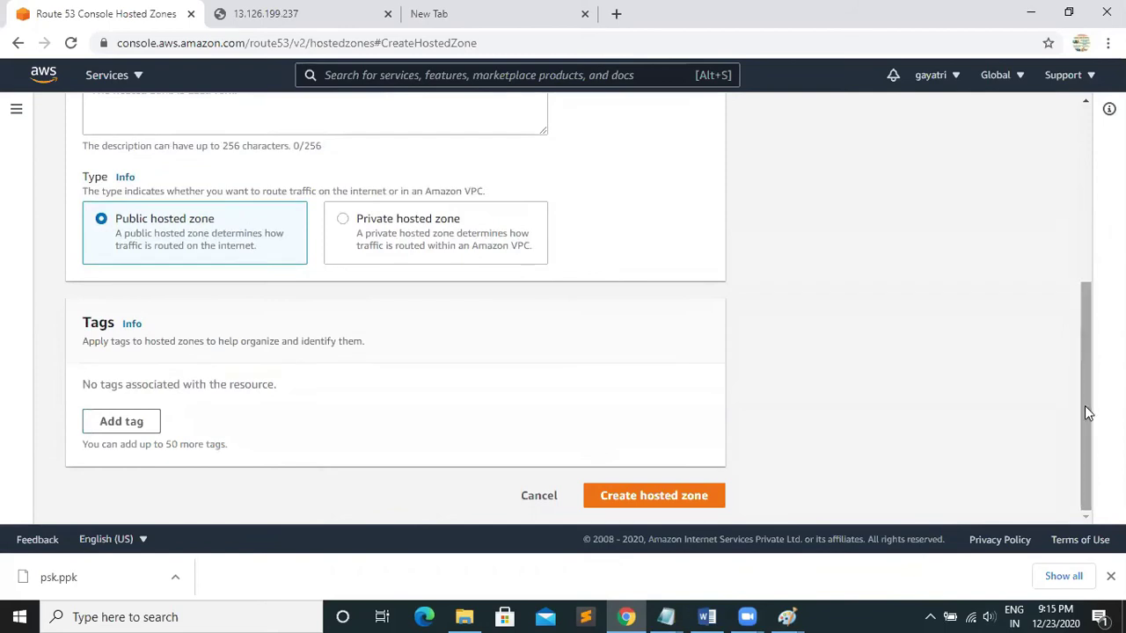
pyautogui.click(637, 496)
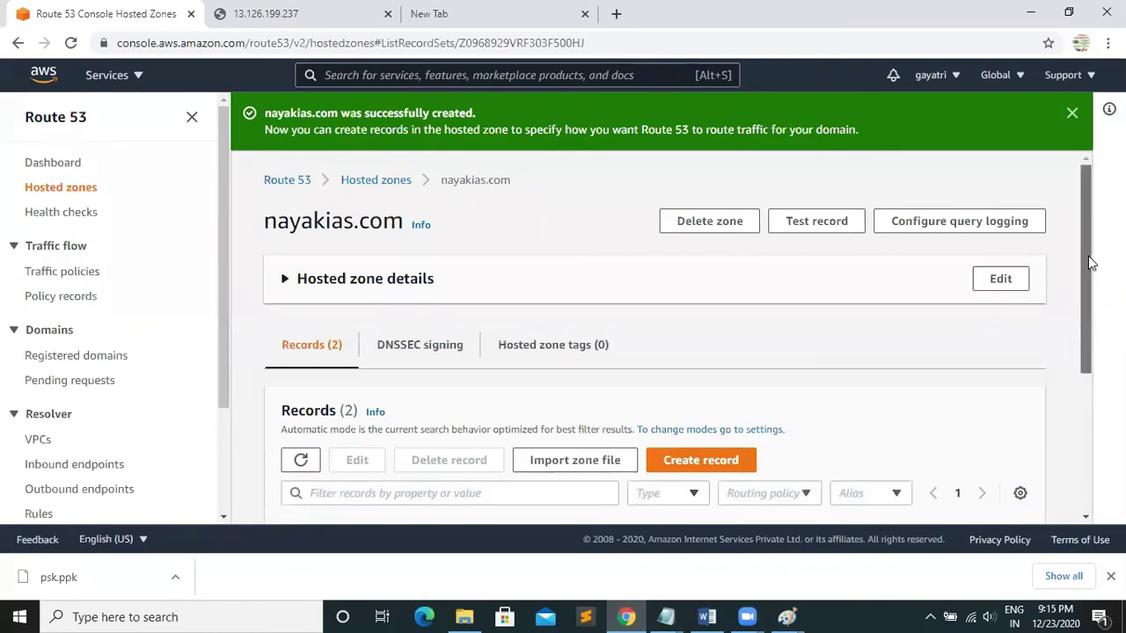
# Examine the NS and SOA records of the nayakias.com hosted zone and dismiss the notification banner.
pyautogui.scroll(-2, 1065, 363)
pyautogui.moveTo(1049, 429); pyautogui.dragTo(1047, 450)
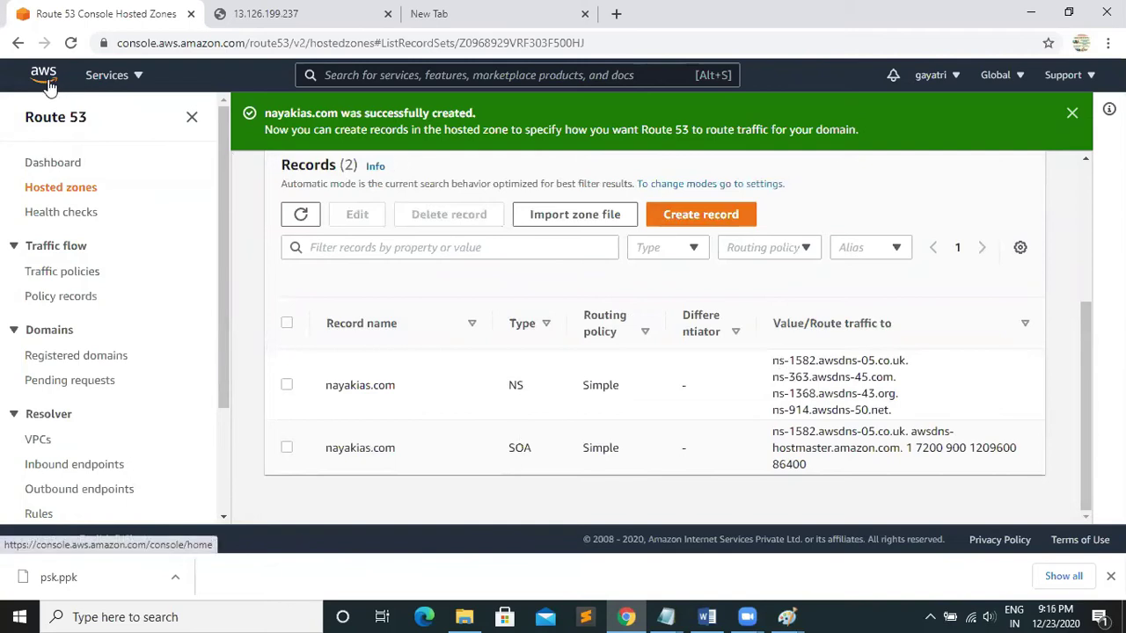
pyautogui.click(1071, 112)
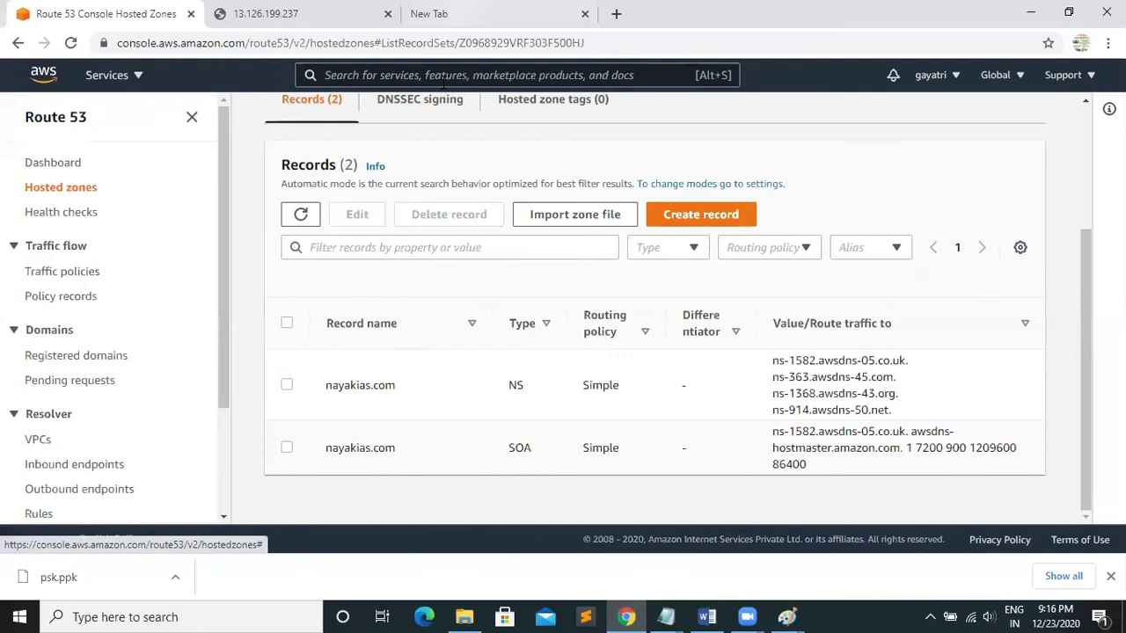
# Open godaddy.com in the empty browser tab.
pyautogui.click(458, 14)
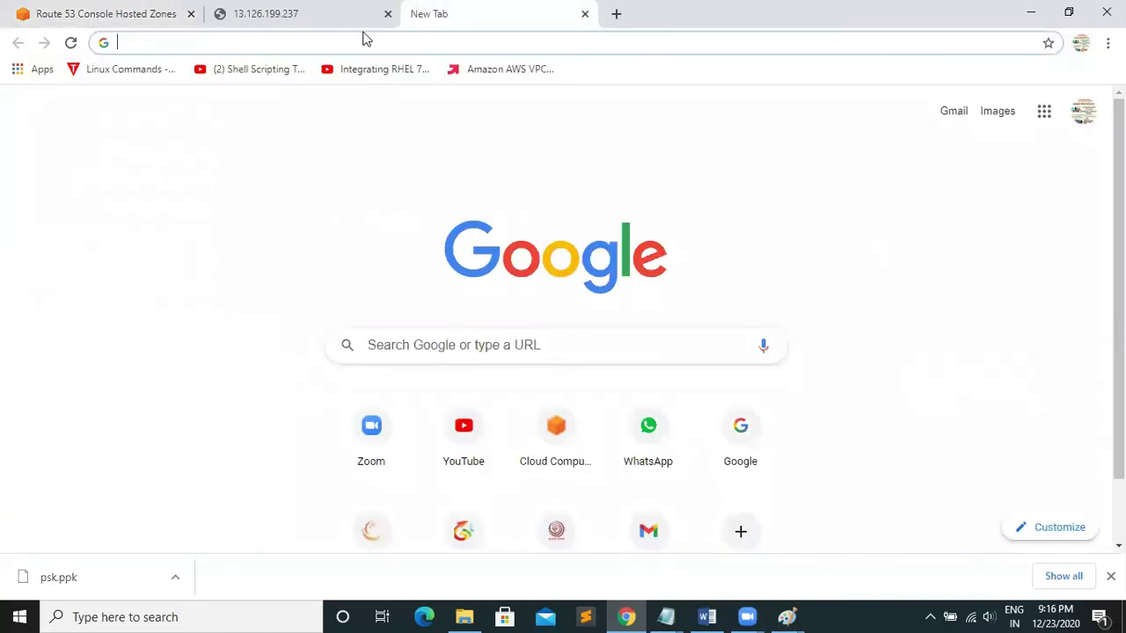
pyautogui.write('go')
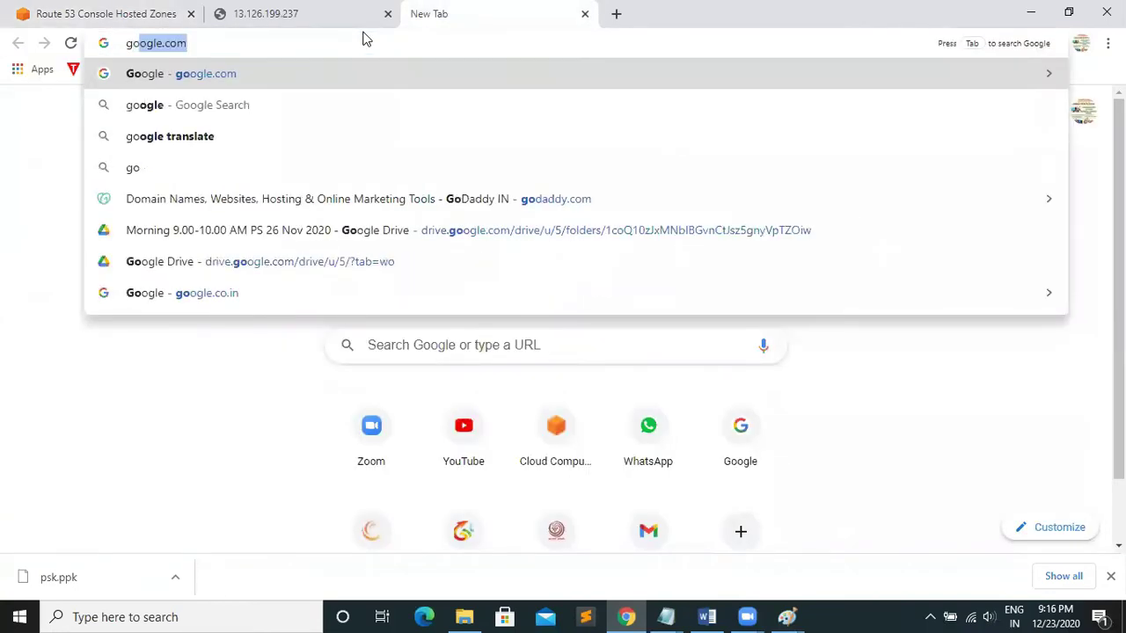
pyautogui.write('da')
pyautogui.press('Return')
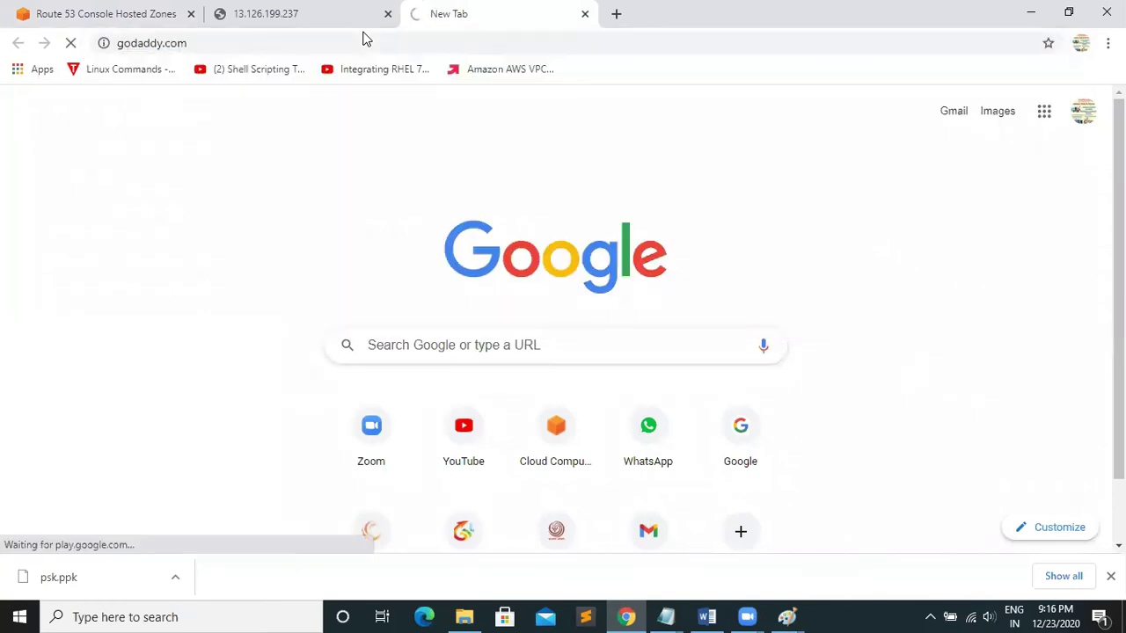
# Go back to the Route 53 hosted zone and examine the name server values of the nayakias.com NS record.
pyautogui.click(81, 15)
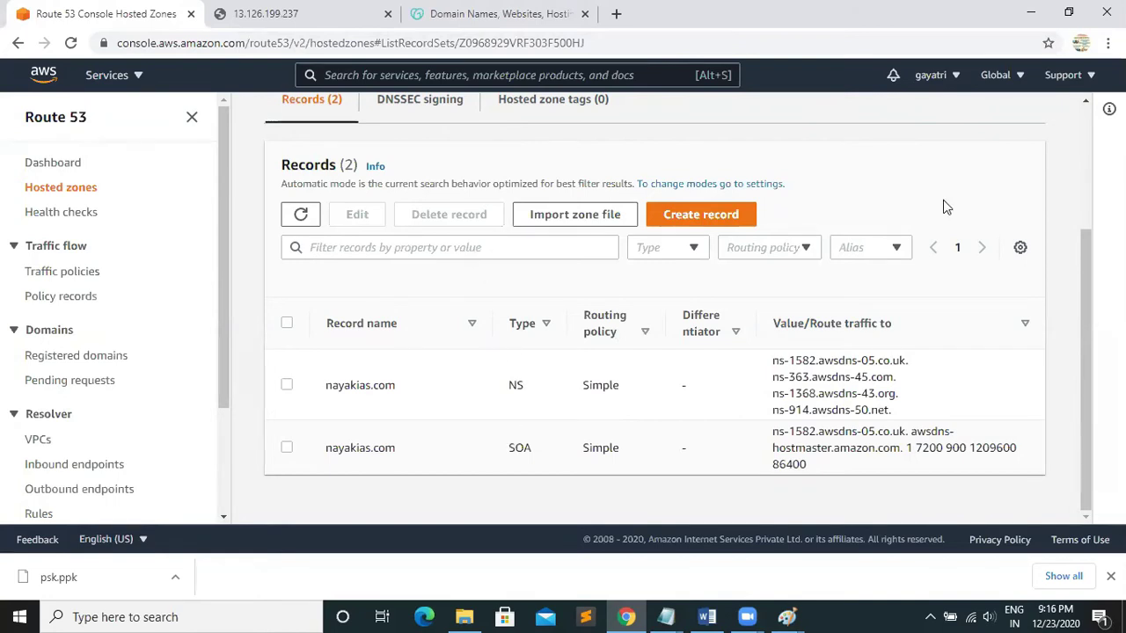
pyautogui.moveTo(1095, 273); pyautogui.dragTo(1069, 301)
pyautogui.moveTo(772, 362); pyautogui.dragTo(920, 414)
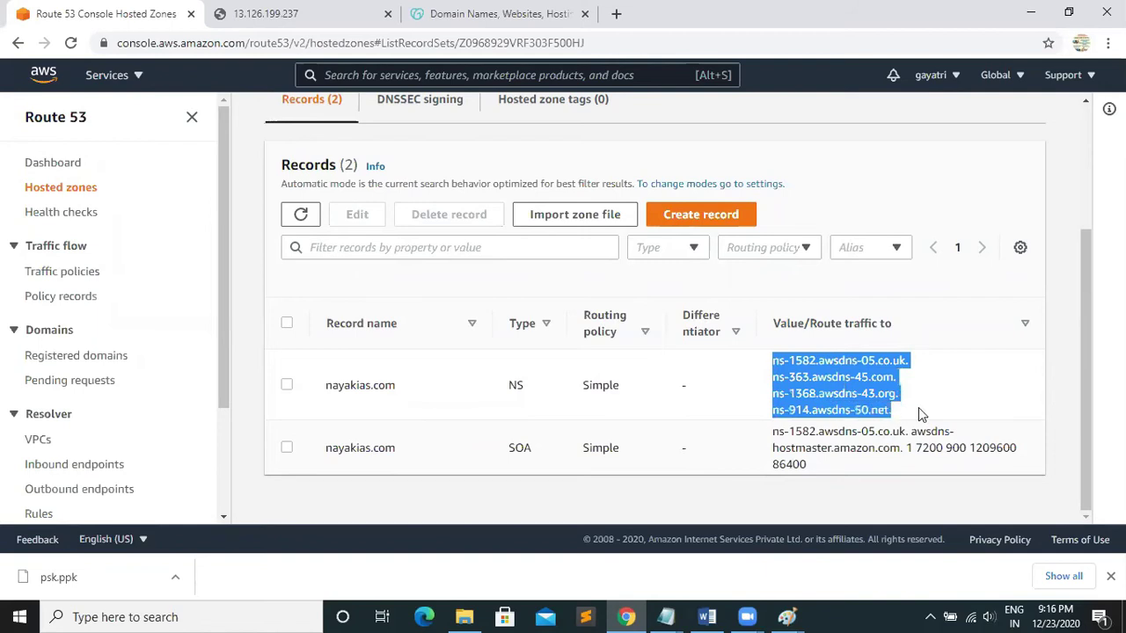
pyautogui.click(718, 379)
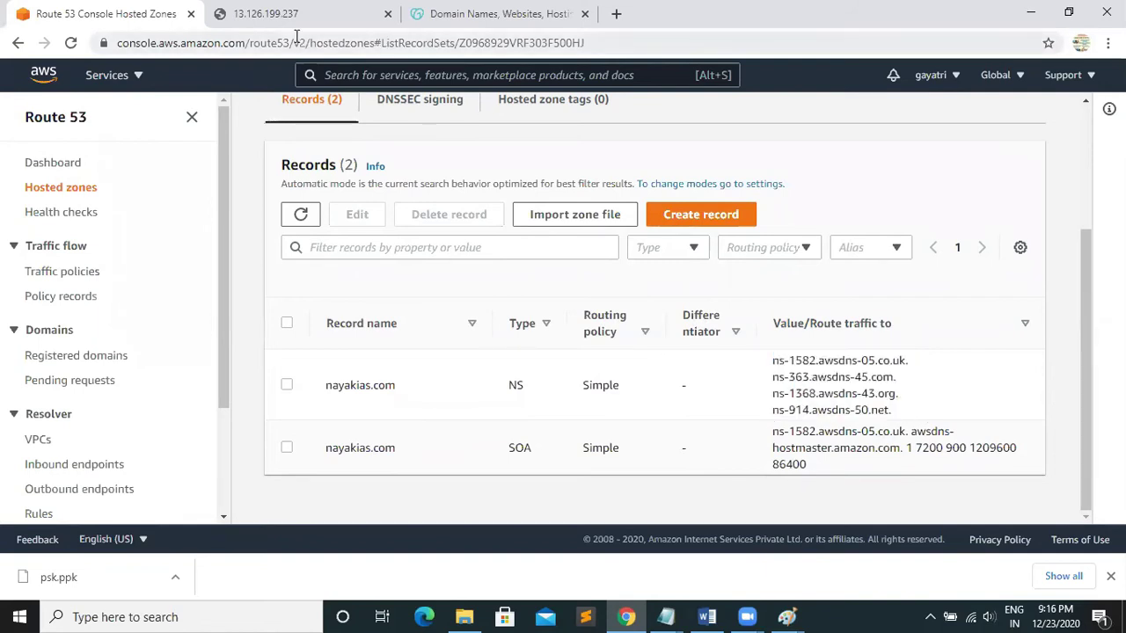
# Switch to GoDaddy, go to the account's products and open the domain settings of nayakias.com.
pyautogui.click(414, 13)
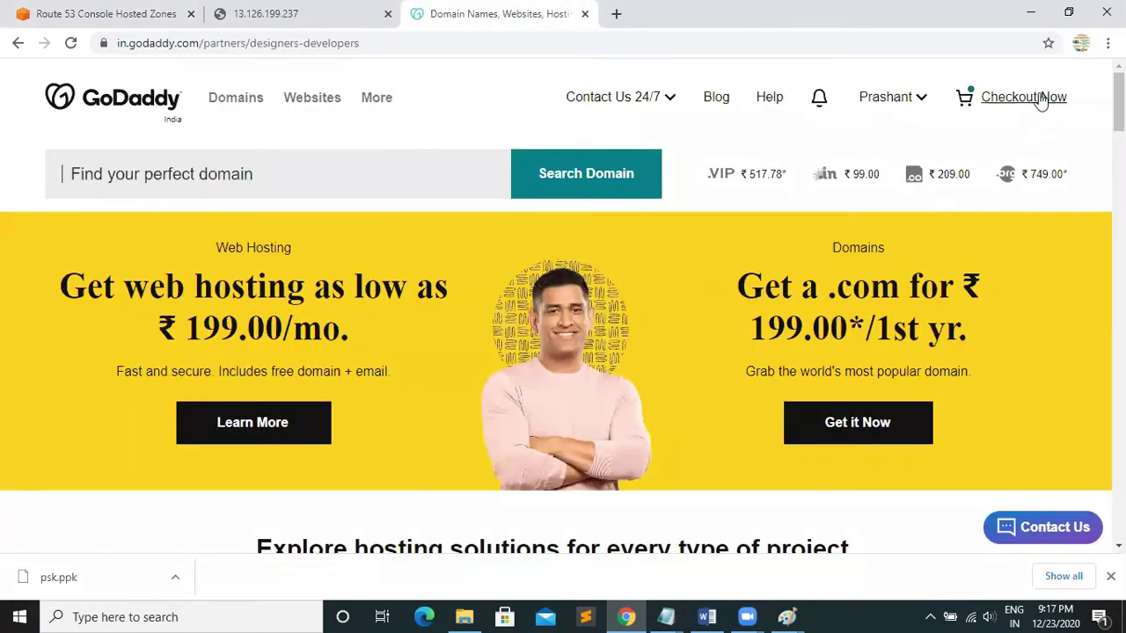
pyautogui.click(915, 98)
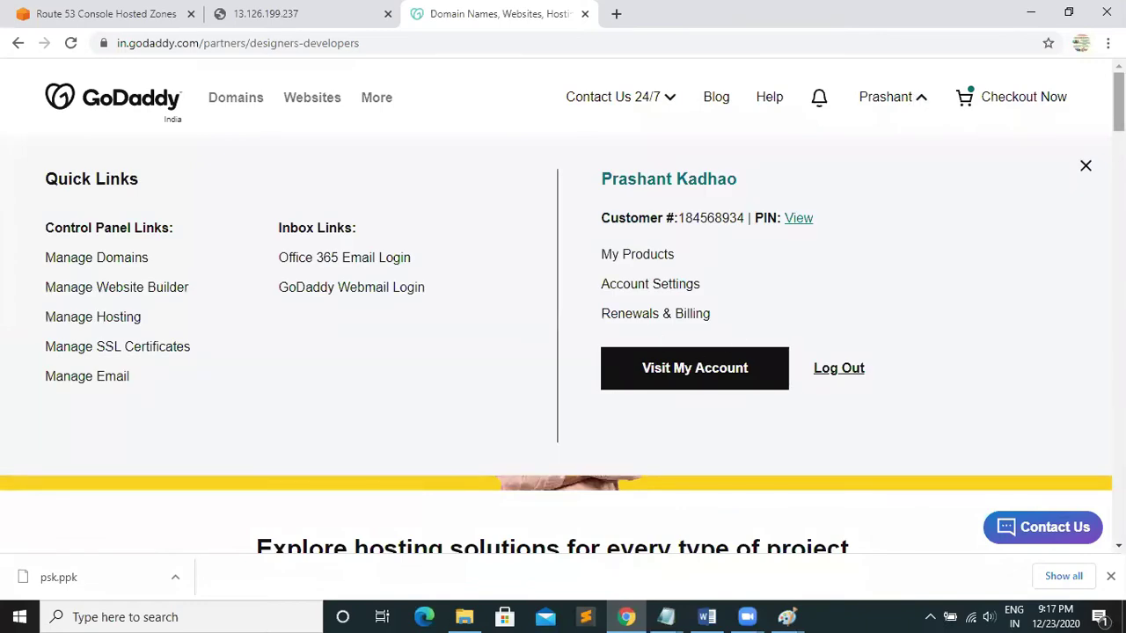
pyautogui.click(637, 256)
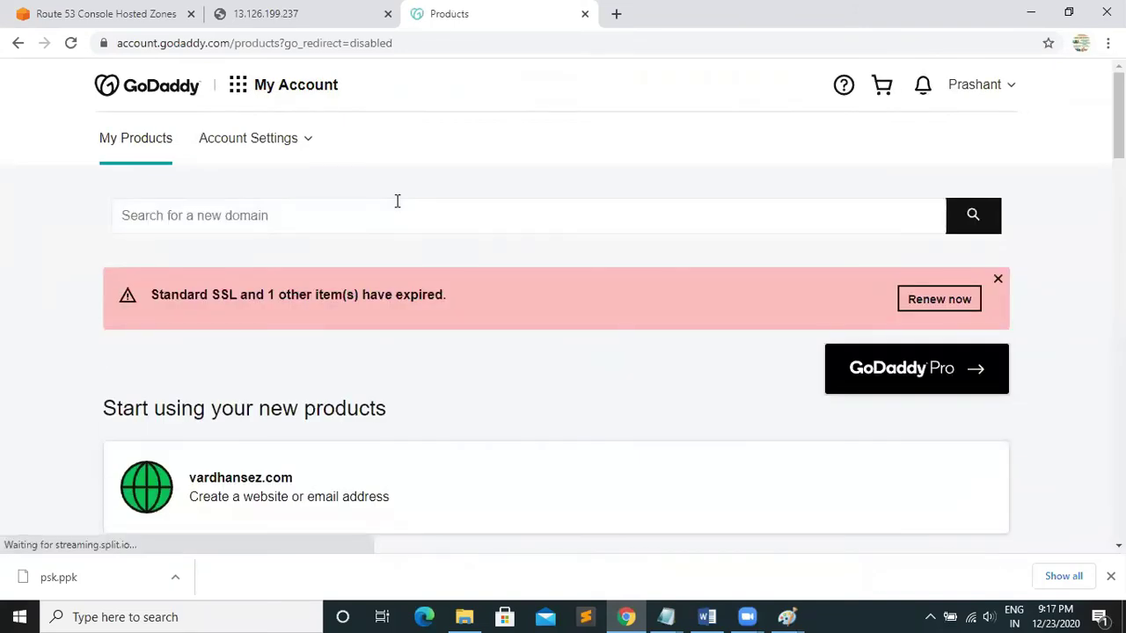
pyautogui.scroll(-15, 1090, 316)
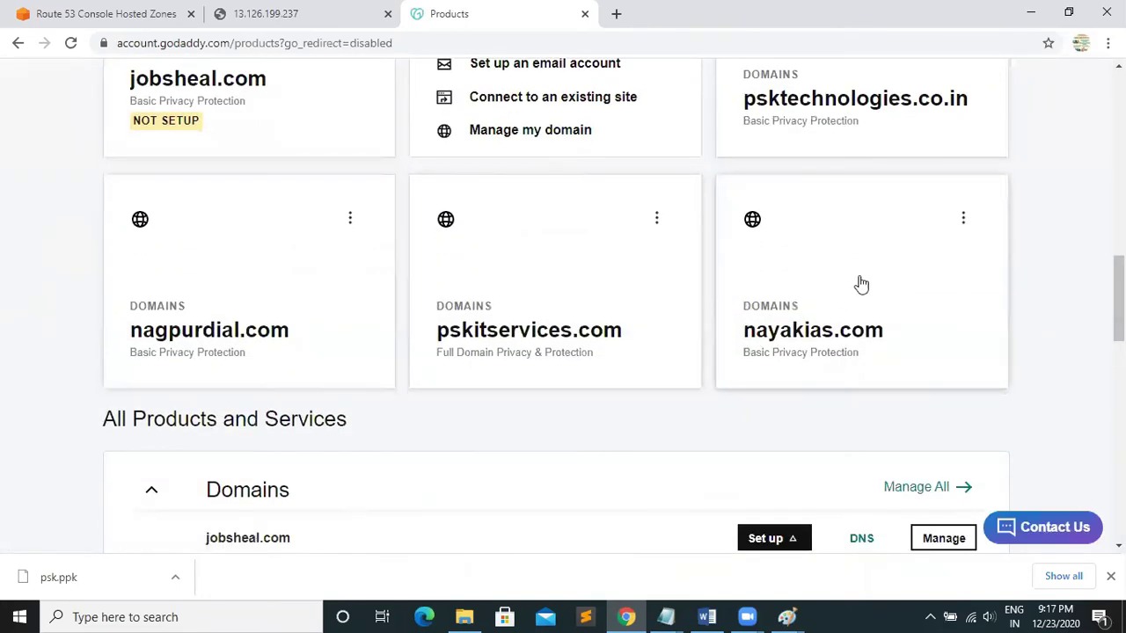
pyautogui.click(962, 220)
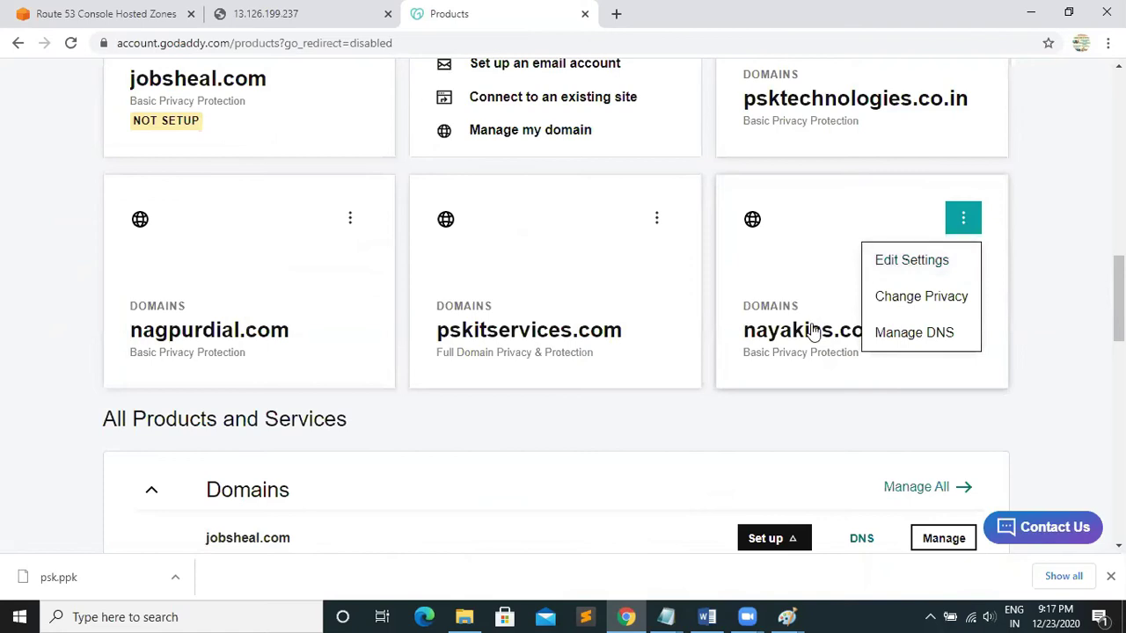
pyautogui.click(888, 264)
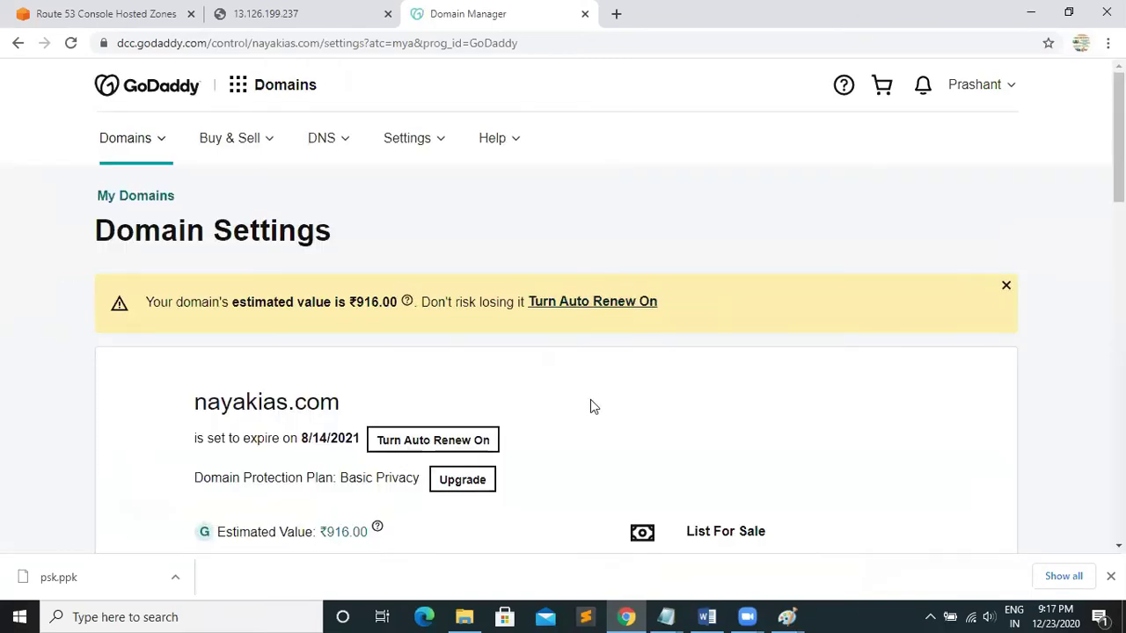
# Open DNS management for nayakias.com from the domain's additional settings.
pyautogui.scroll(-10, 919, 343)
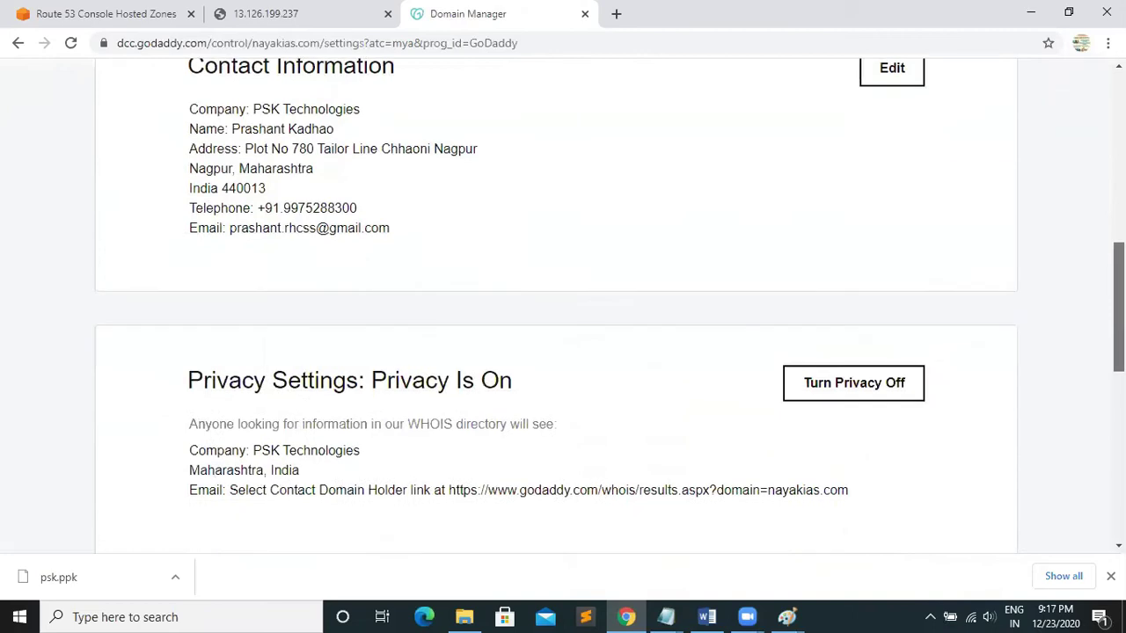
pyautogui.scroll(-5, 919, 343)
pyautogui.scroll(3, 919, 343)
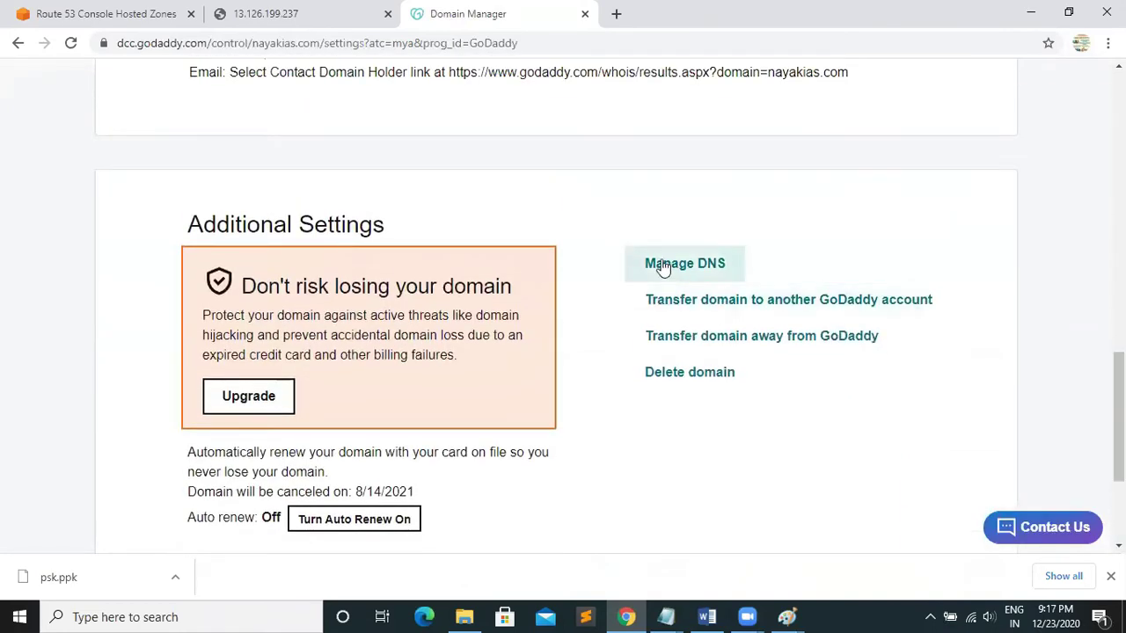
pyautogui.click(661, 265)
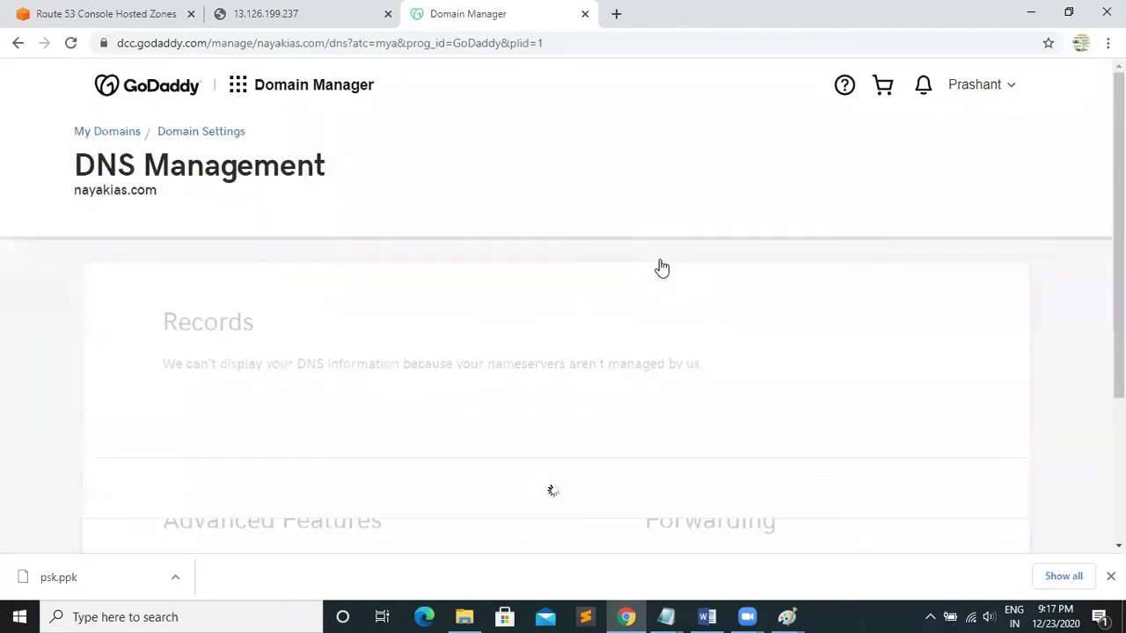
# Open the nameserver change form for nayakias.com and choose to use own nameservers instead of GoDaddy's.
pyautogui.moveTo(1117, 206); pyautogui.dragTo(1117, 374)
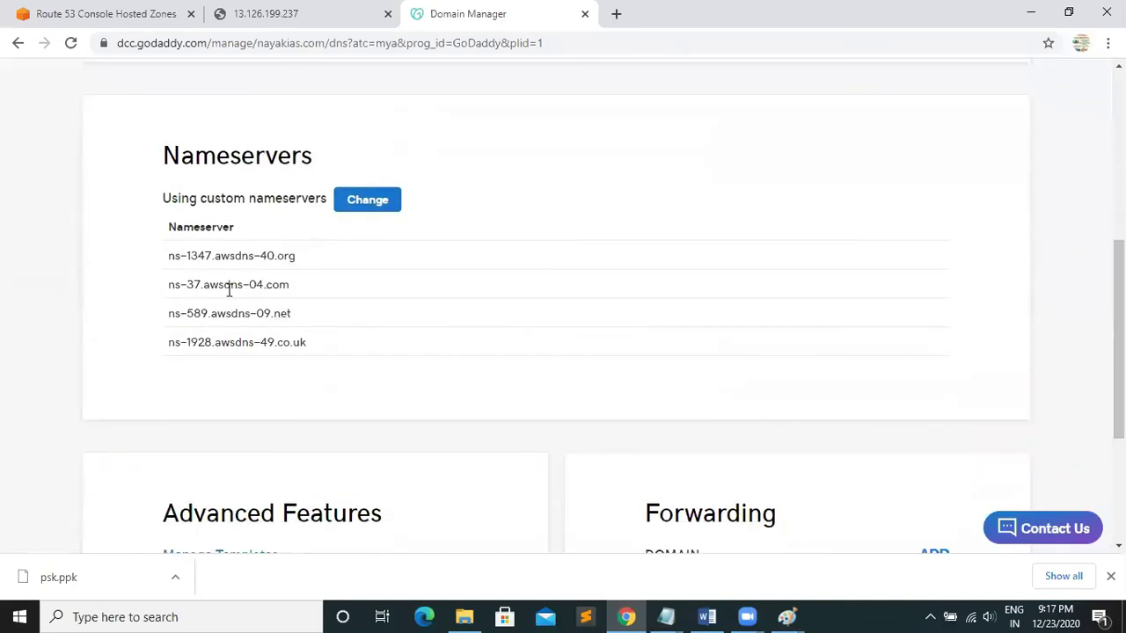
pyautogui.click(367, 205)
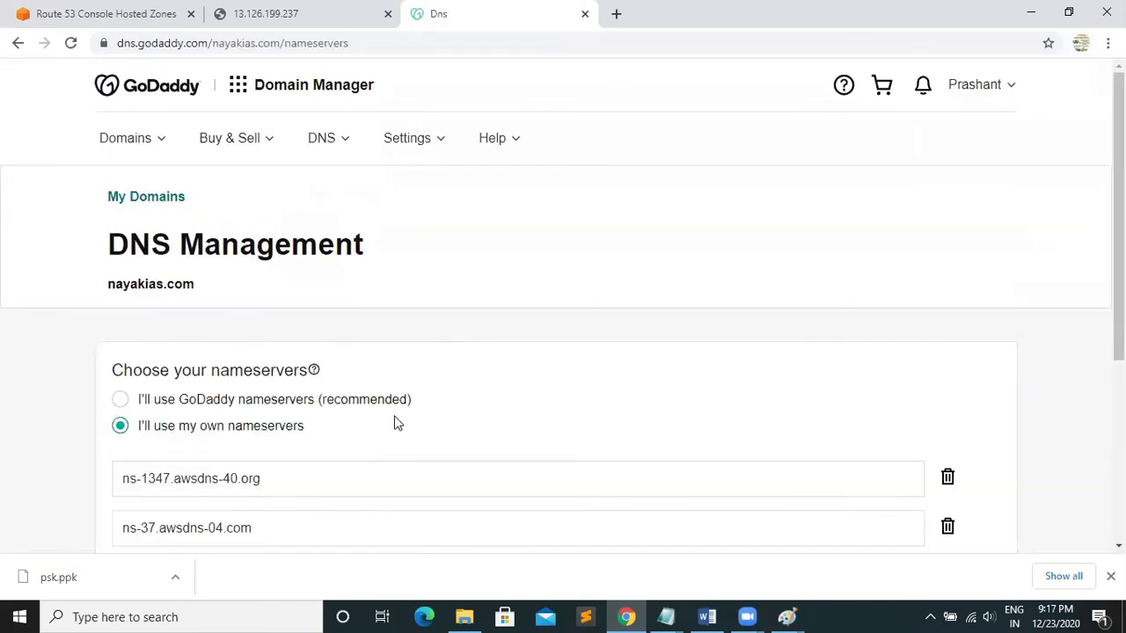
pyautogui.click(121, 403)
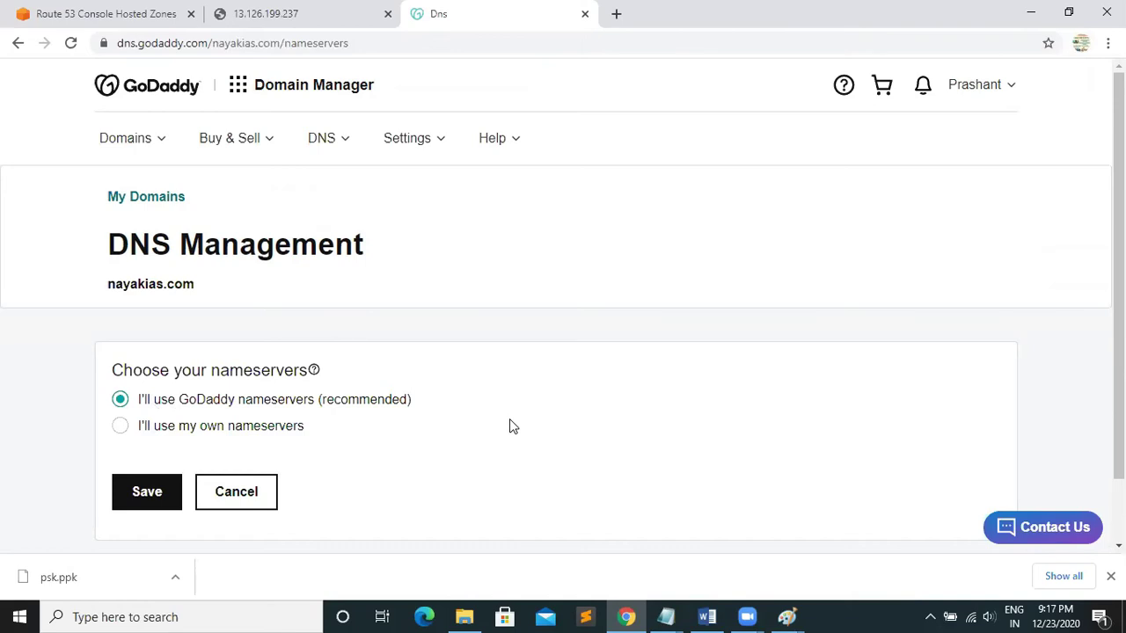
pyautogui.scroll(-2, 1117, 264)
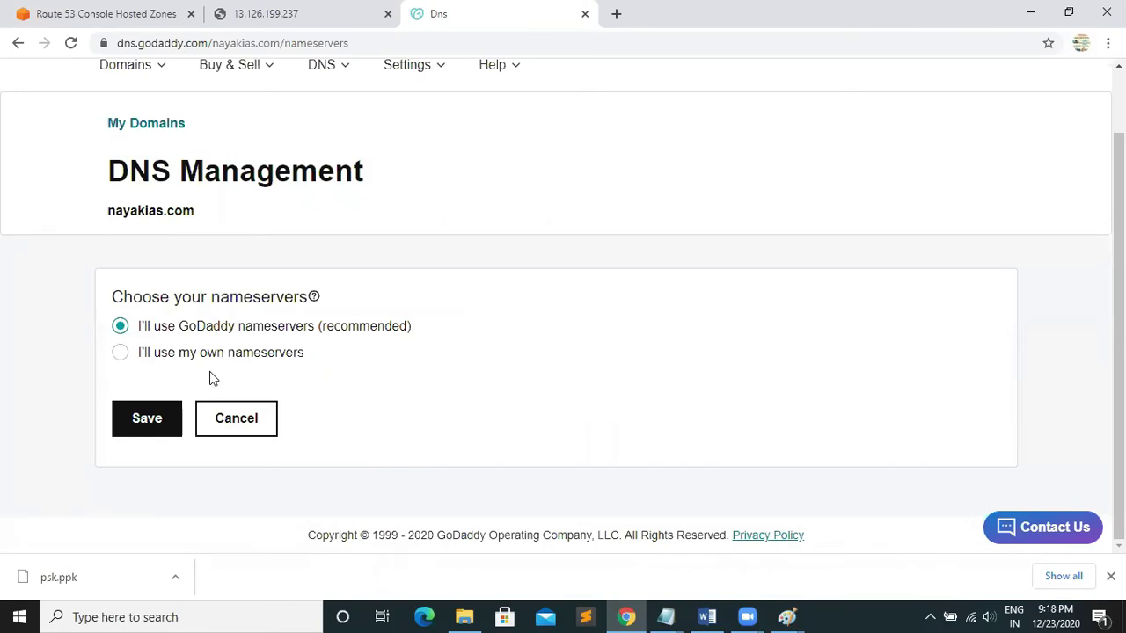
pyautogui.click(120, 354)
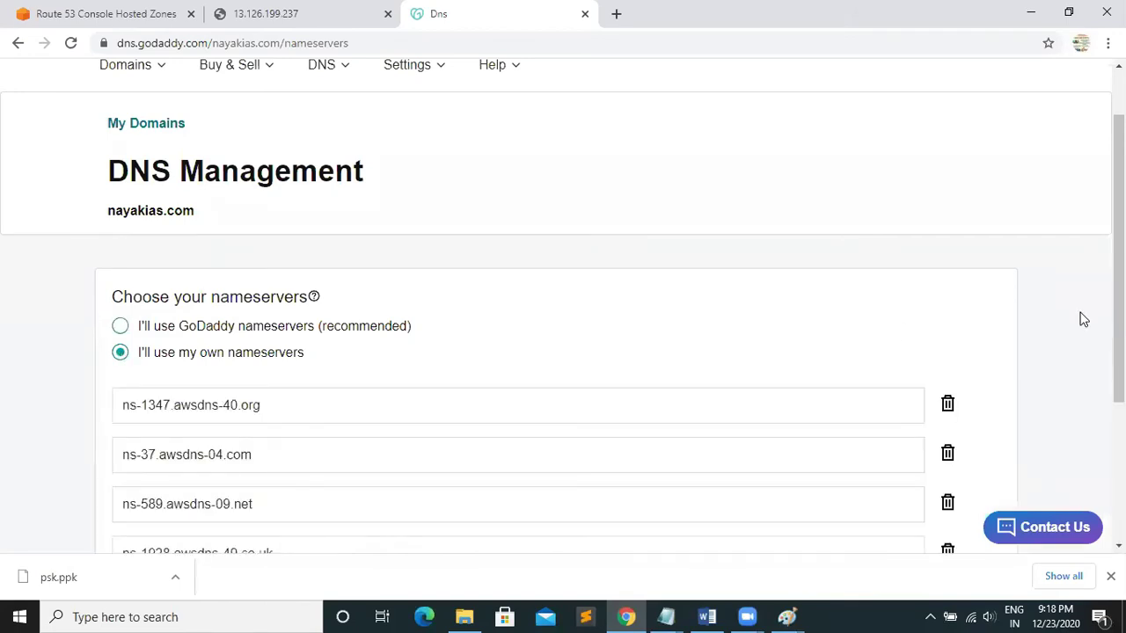
pyautogui.scroll(-2, 1117, 317)
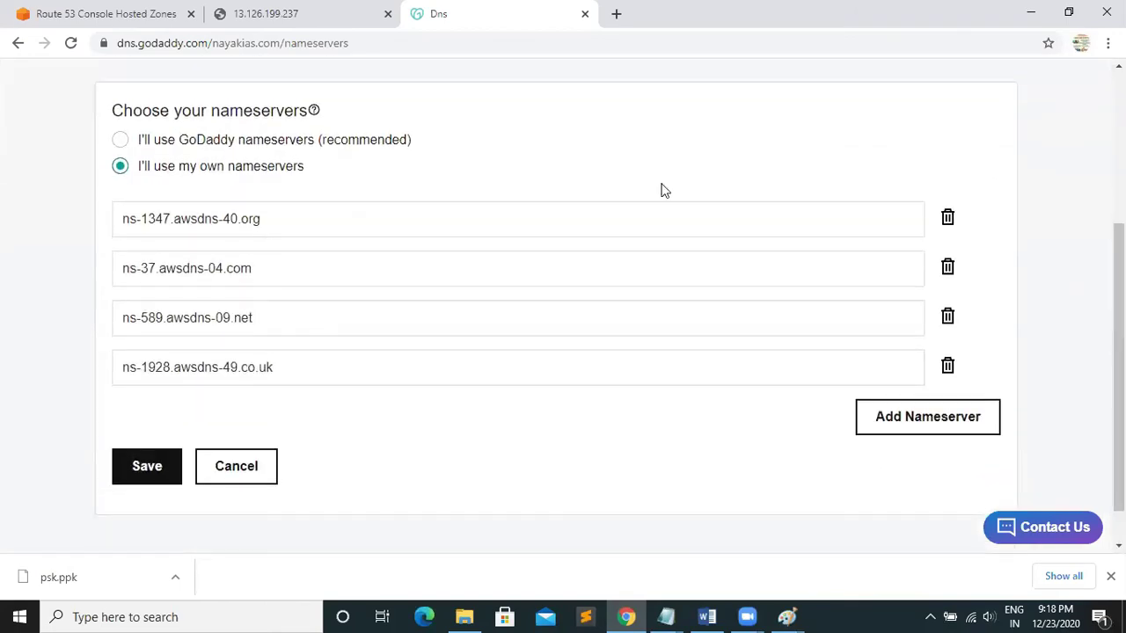
# Go back to the Route 53 hosted zone and copy the four name server values of the nayakias.com NS record.
pyautogui.click(347, 29)
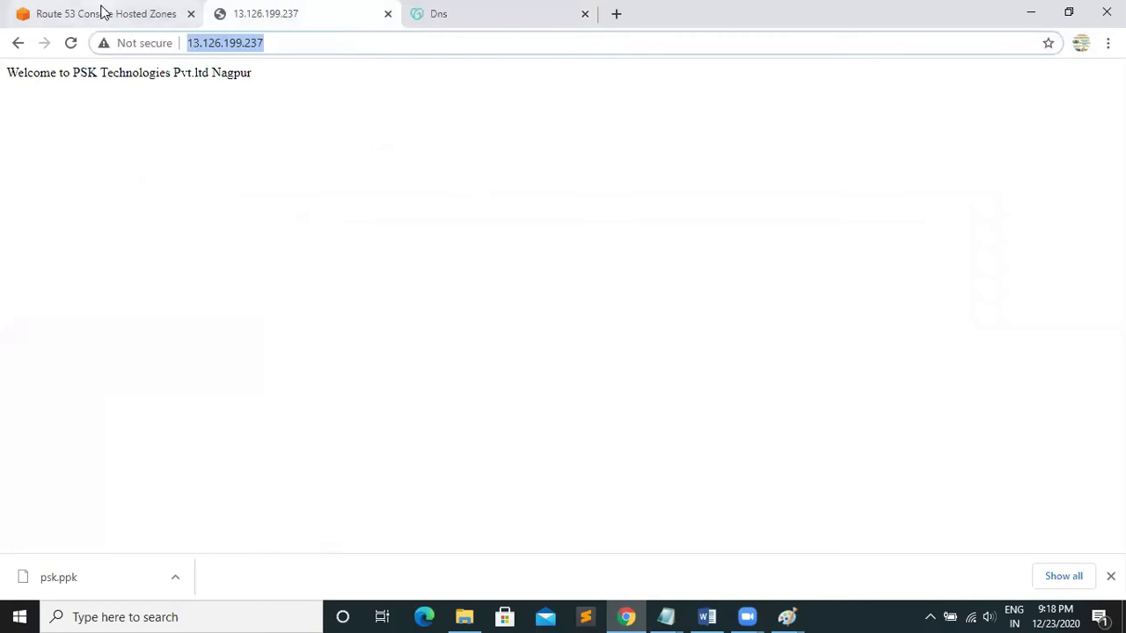
pyautogui.click(102, 11)
pyautogui.moveTo(765, 367); pyautogui.dragTo(875, 405)
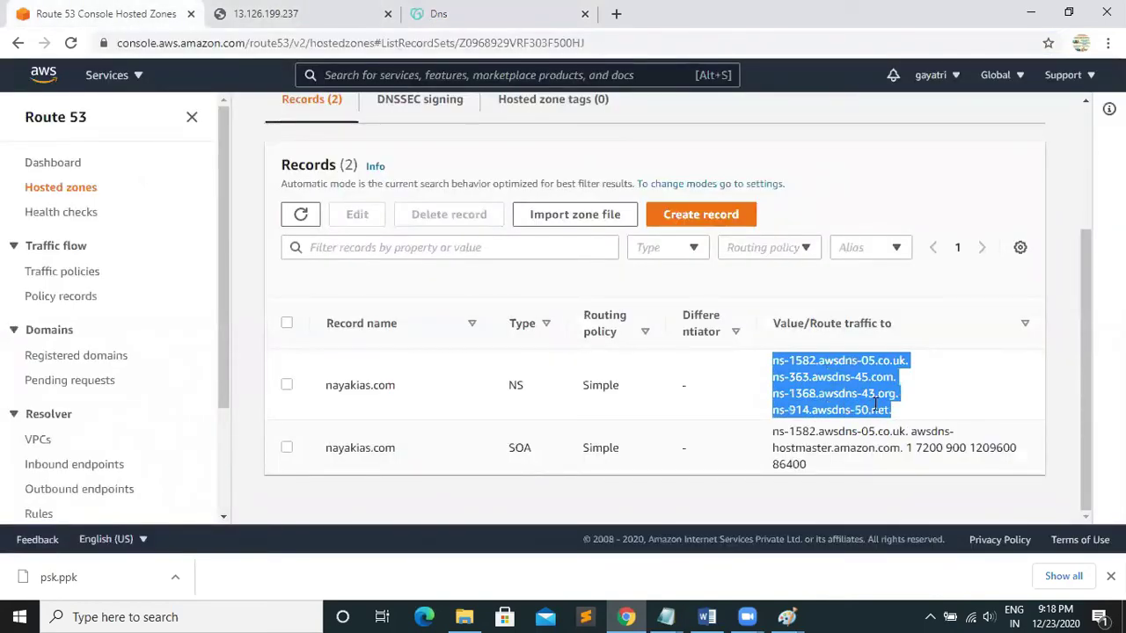
pyautogui.rightClick(818, 368)
pyautogui.click(798, 376)
# Launch a new Notepad document, paste the copied name server values into it and minimize it.
pyautogui.press('super+r')
pyautogui.write('no')
pyautogui.press('Down')
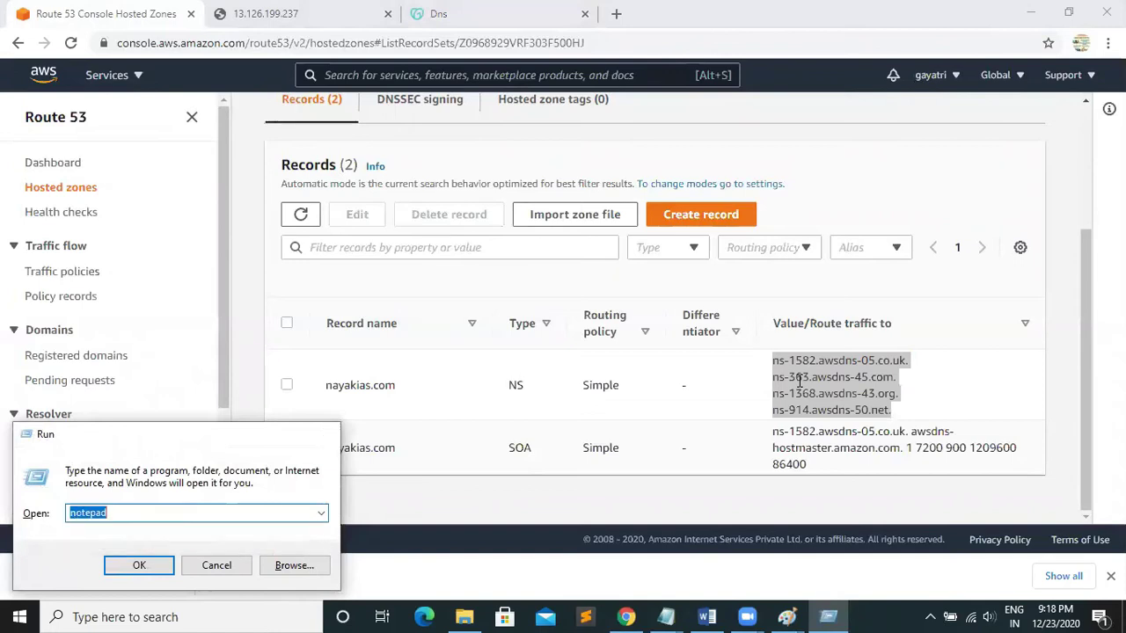
pyautogui.press('Return')
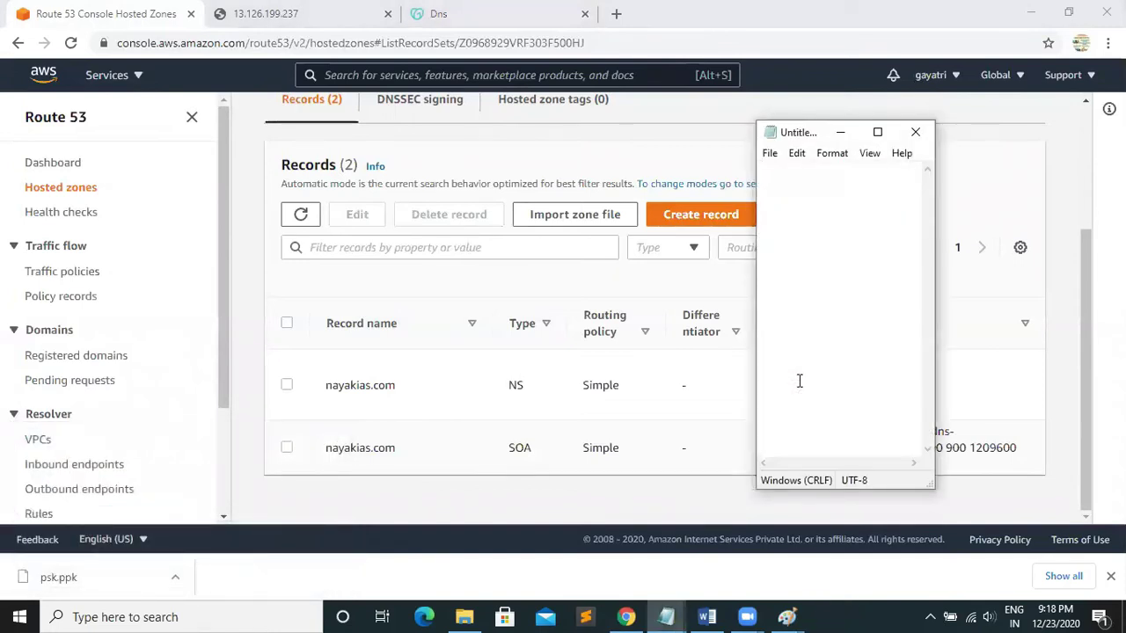
pyautogui.hotkey('ctrl', 'v')
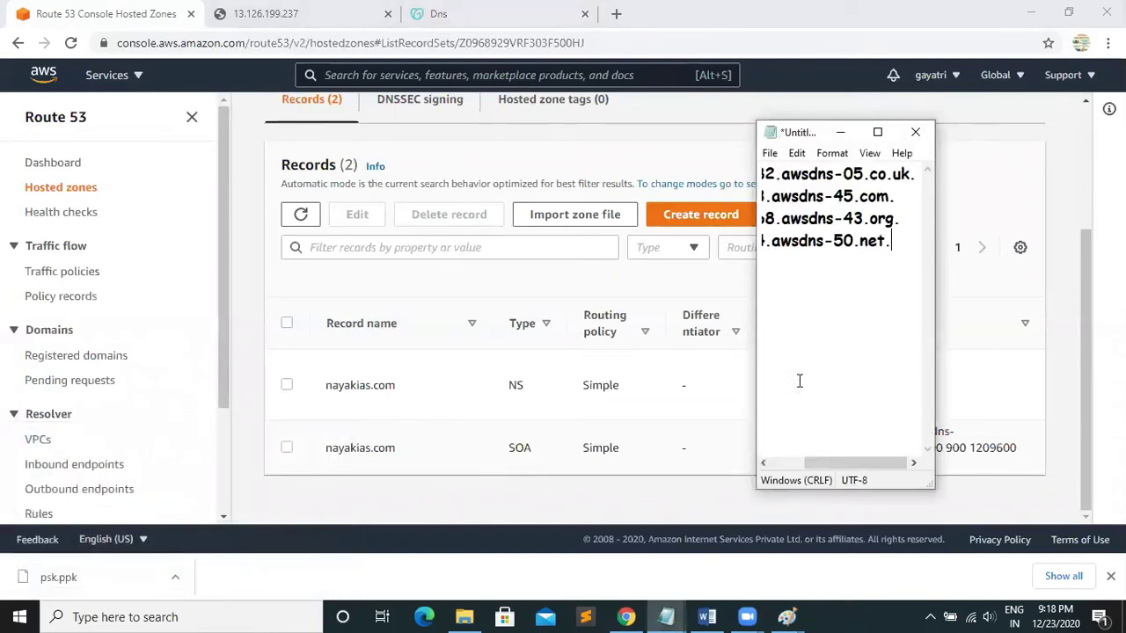
pyautogui.click(840, 134)
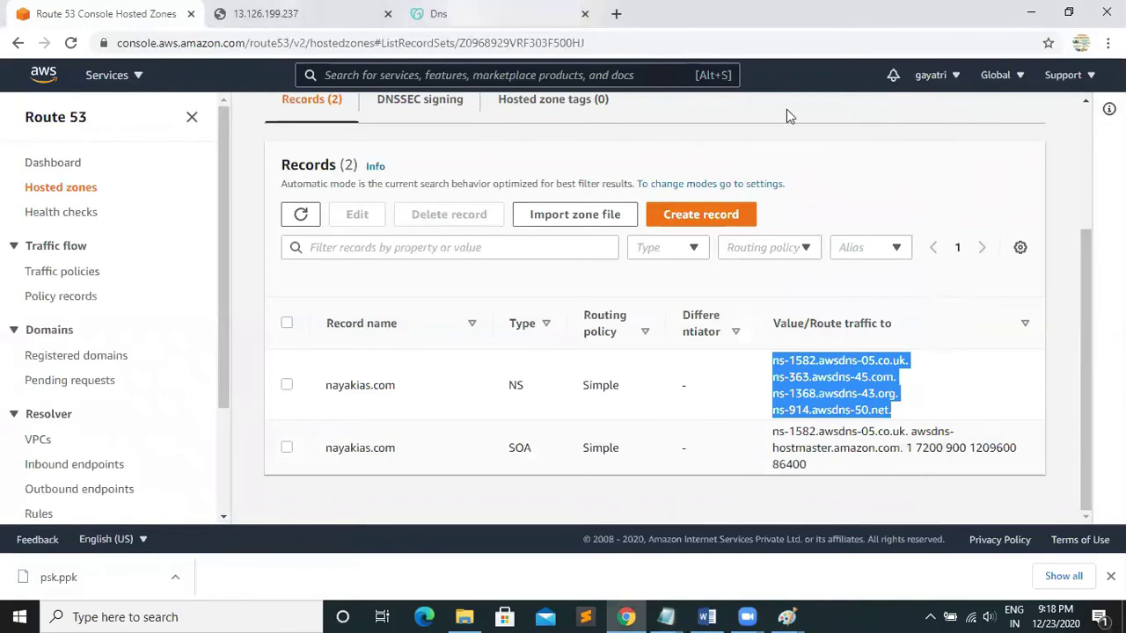
# Replace GoDaddy's first nameserver with ns-1582.awsdns-05.co.uk, copied from the Notepad list without its trailing dot.
pyautogui.click(482, 14)
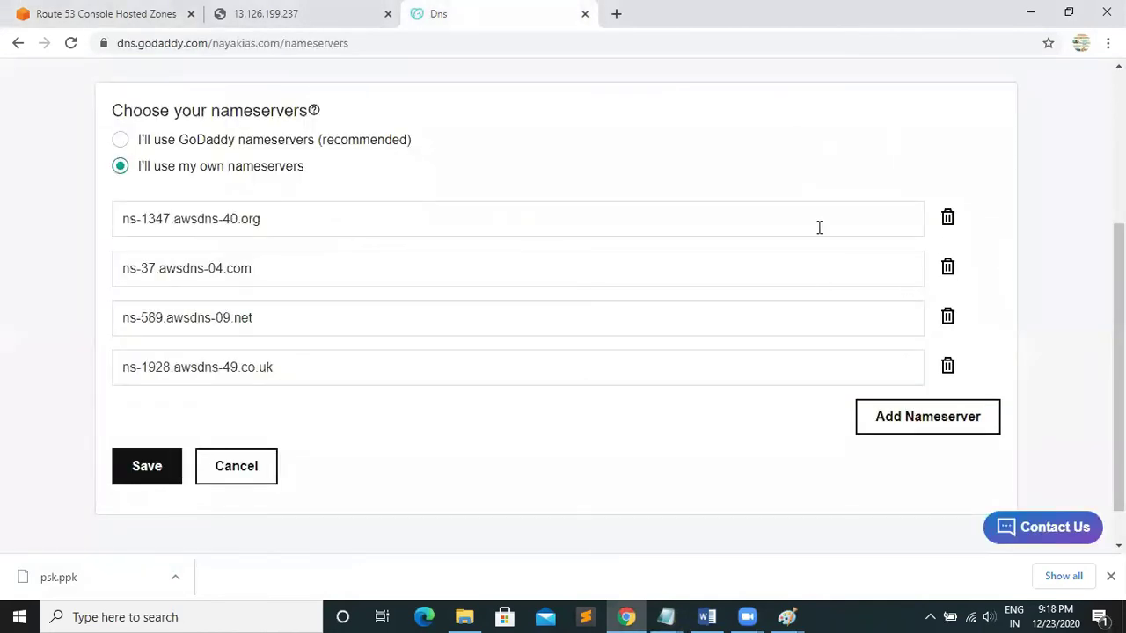
pyautogui.moveTo(634, 206); pyautogui.dragTo(100, 217)
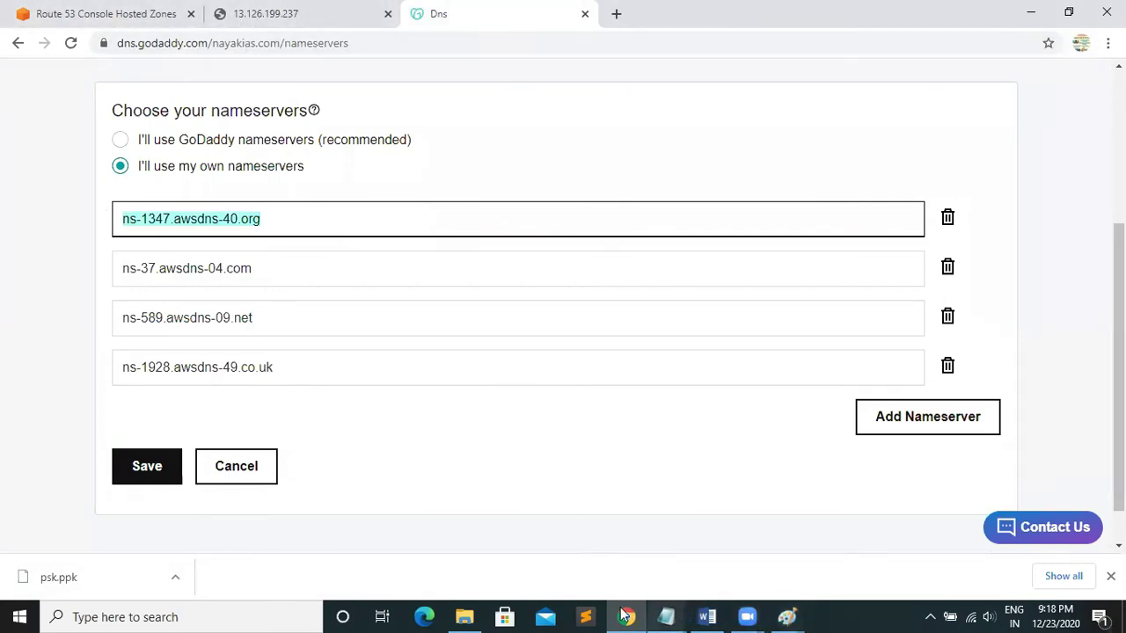
pyautogui.moveTo(665, 616)
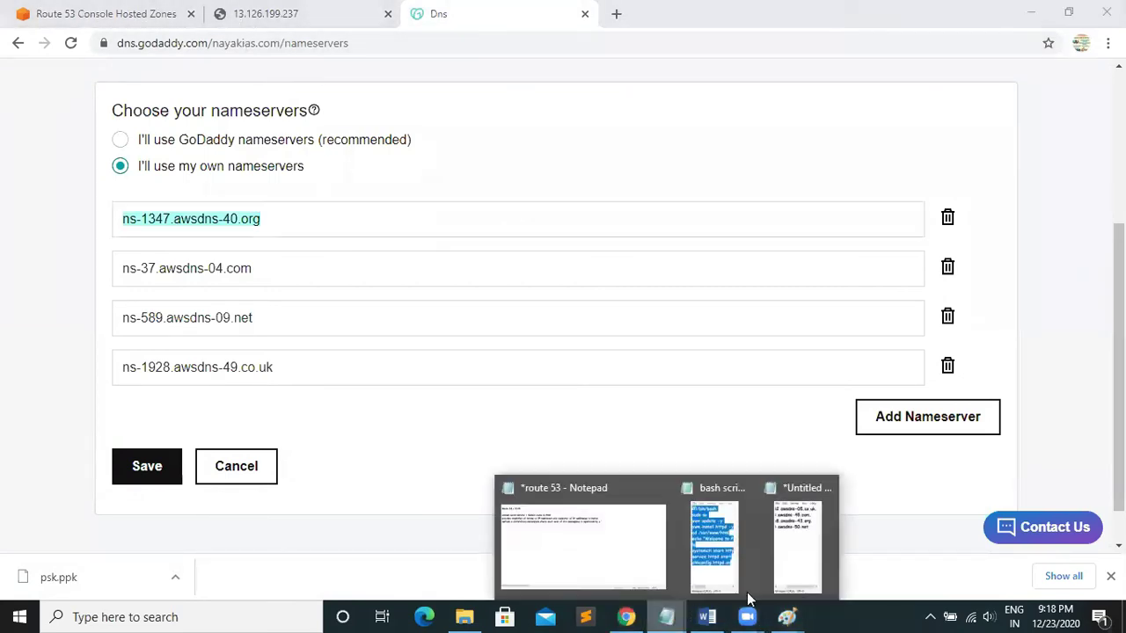
pyautogui.click(799, 552)
pyautogui.click(875, 131)
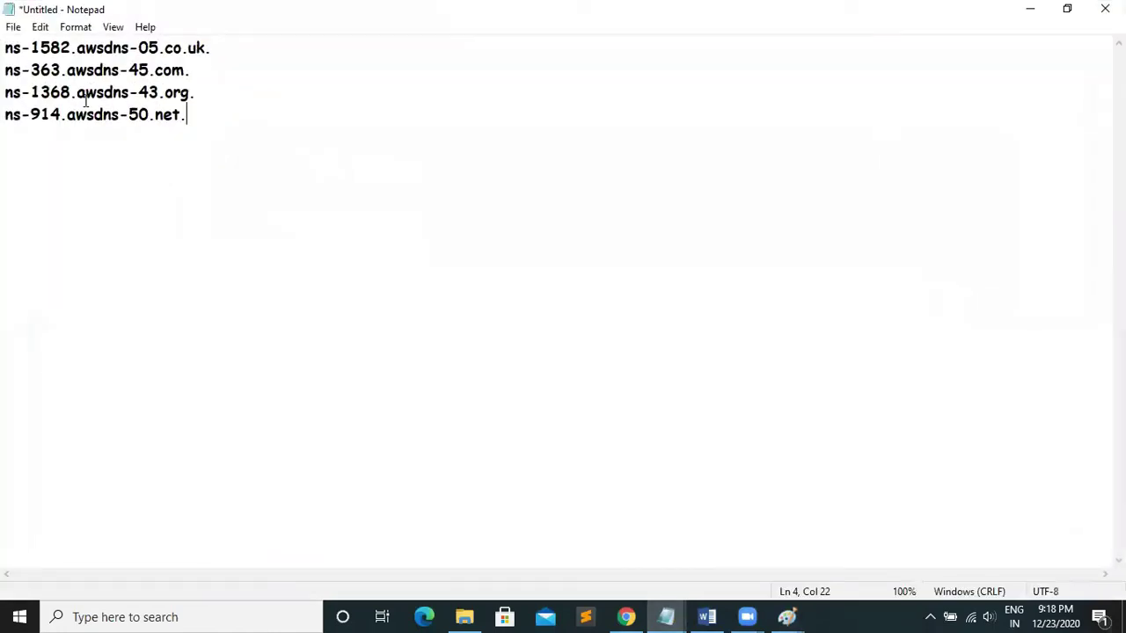
pyautogui.moveTo(6, 45); pyautogui.dragTo(203, 57)
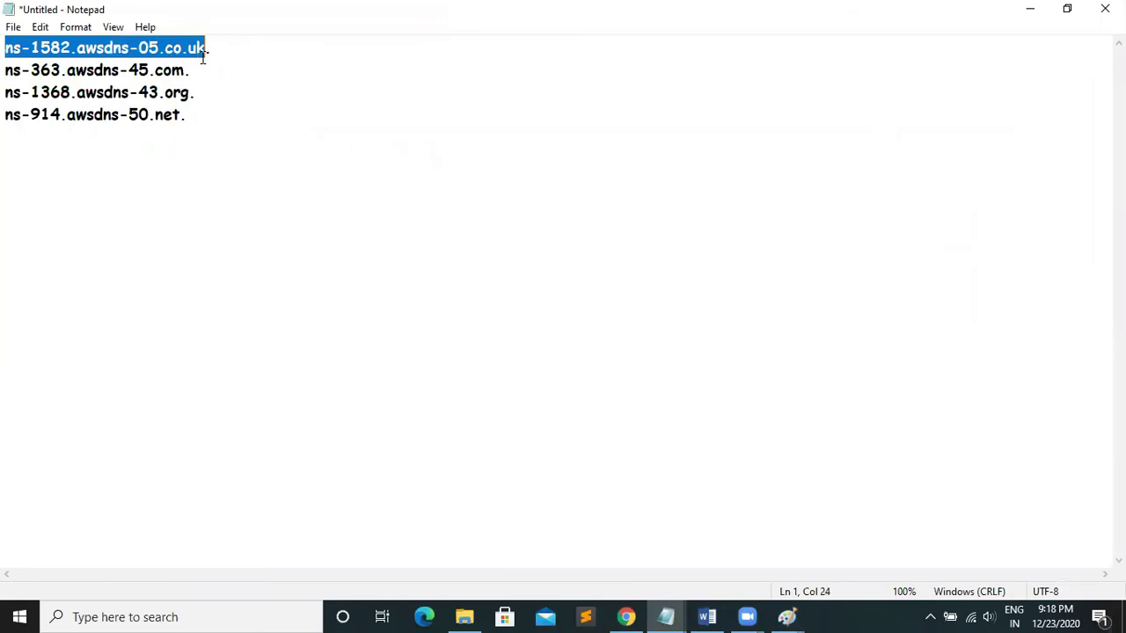
pyautogui.rightClick(199, 50)
pyautogui.click(234, 103)
pyautogui.click(1030, 9)
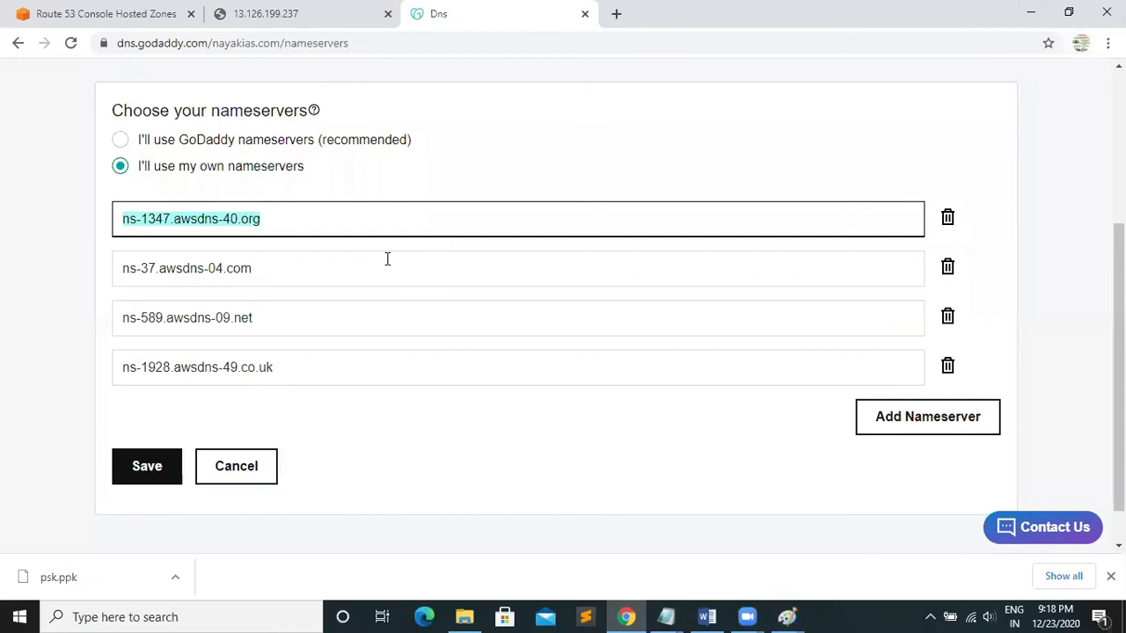
pyautogui.press('BackSpace')
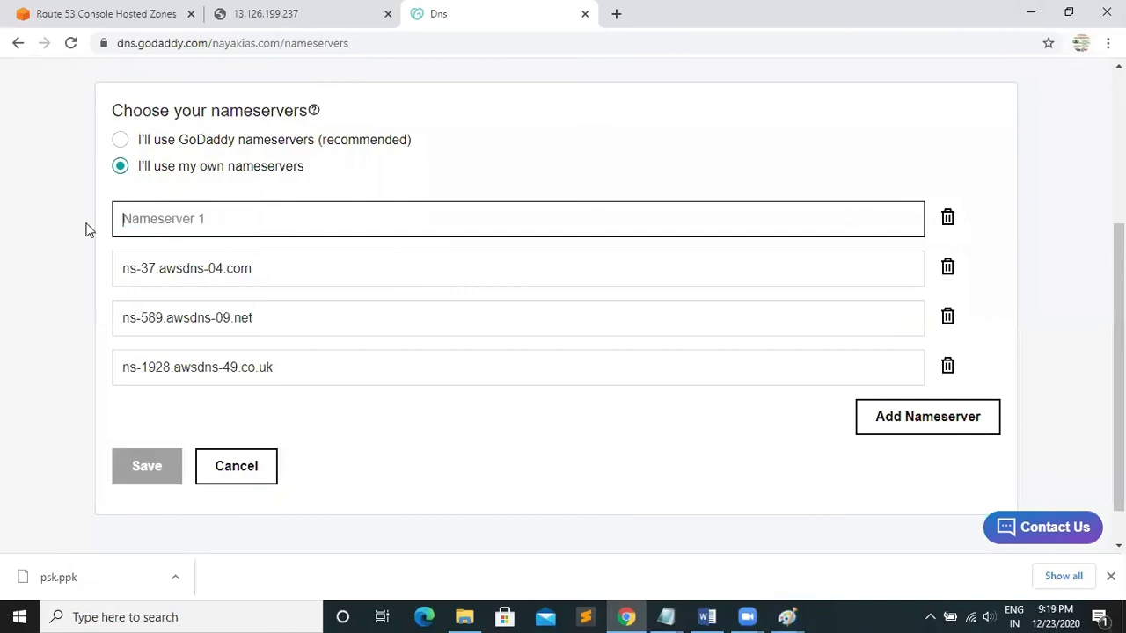
pyautogui.hotkey('ctrl', 'v')
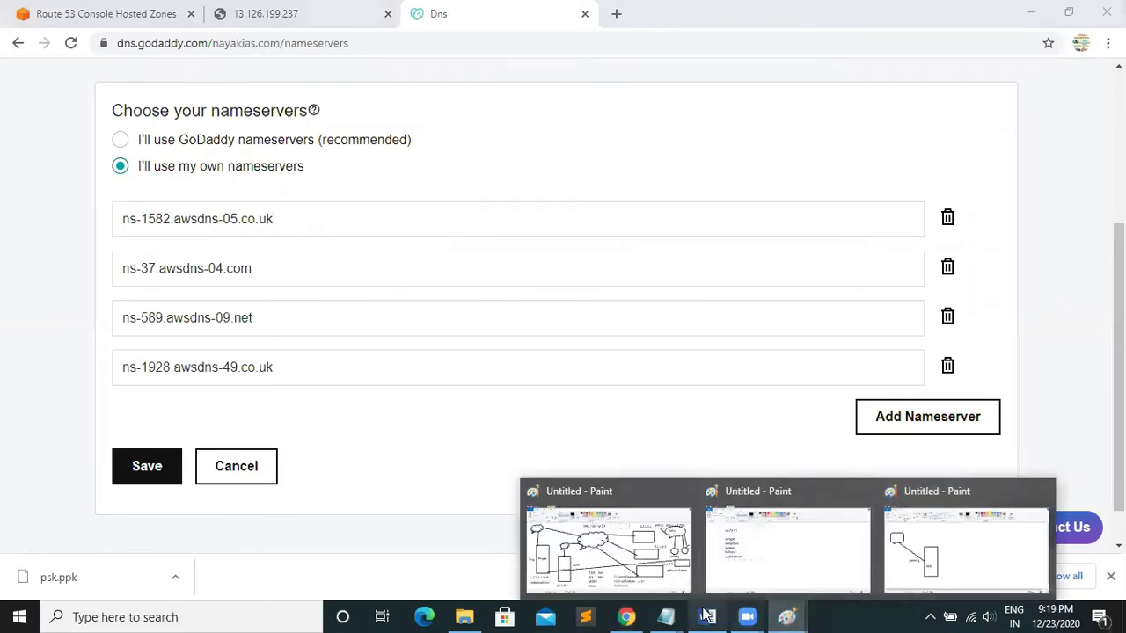
# Replace GoDaddy's second nameserver with ns-363.awsdns-45.com, copied from the Notepad list without its trailing dot.
pyautogui.moveTo(666, 616)
pyautogui.click(815, 530)
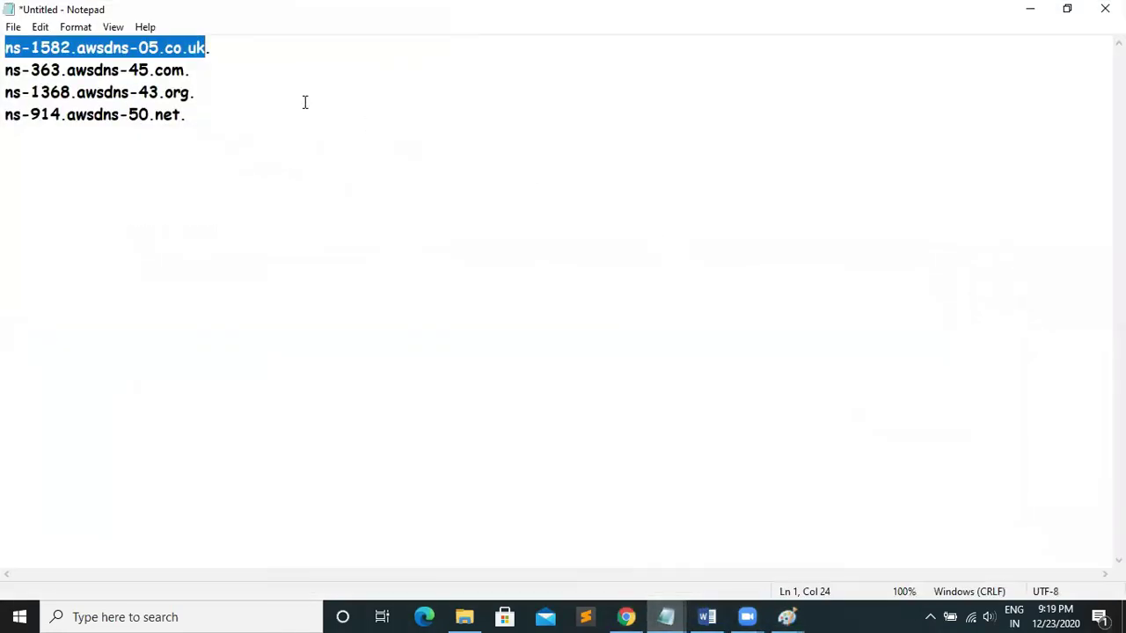
pyautogui.moveTo(186, 74); pyautogui.dragTo(7, 63)
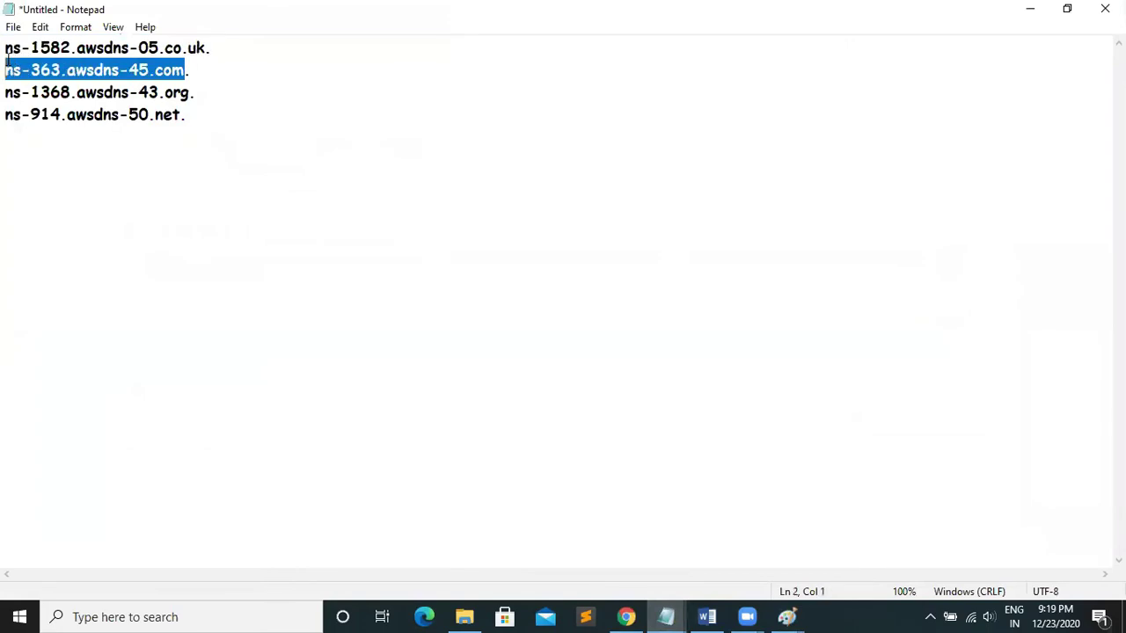
pyautogui.rightClick(70, 70)
pyautogui.click(110, 123)
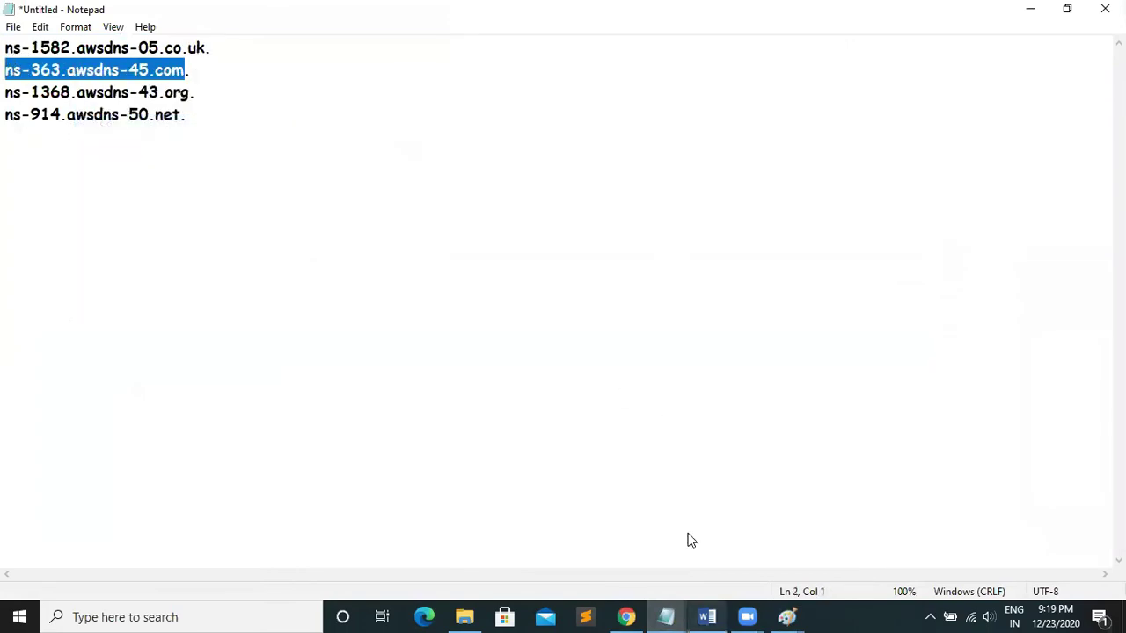
pyautogui.click(626, 617)
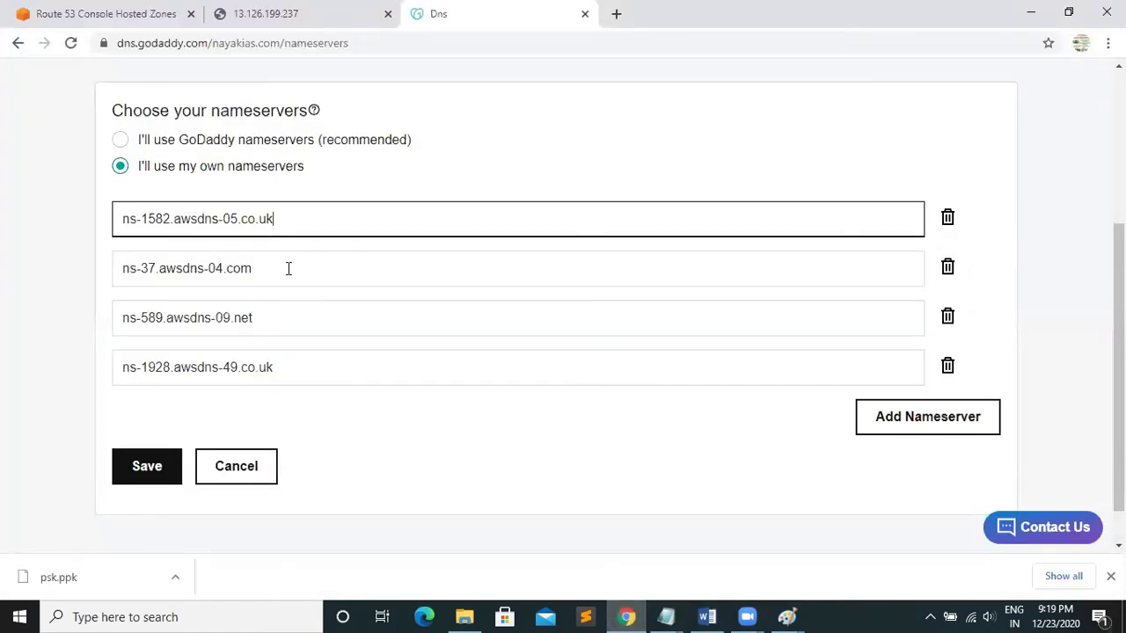
pyautogui.moveTo(288, 268); pyautogui.dragTo(3, 220)
pyautogui.hotkey('ctrl', 'v')
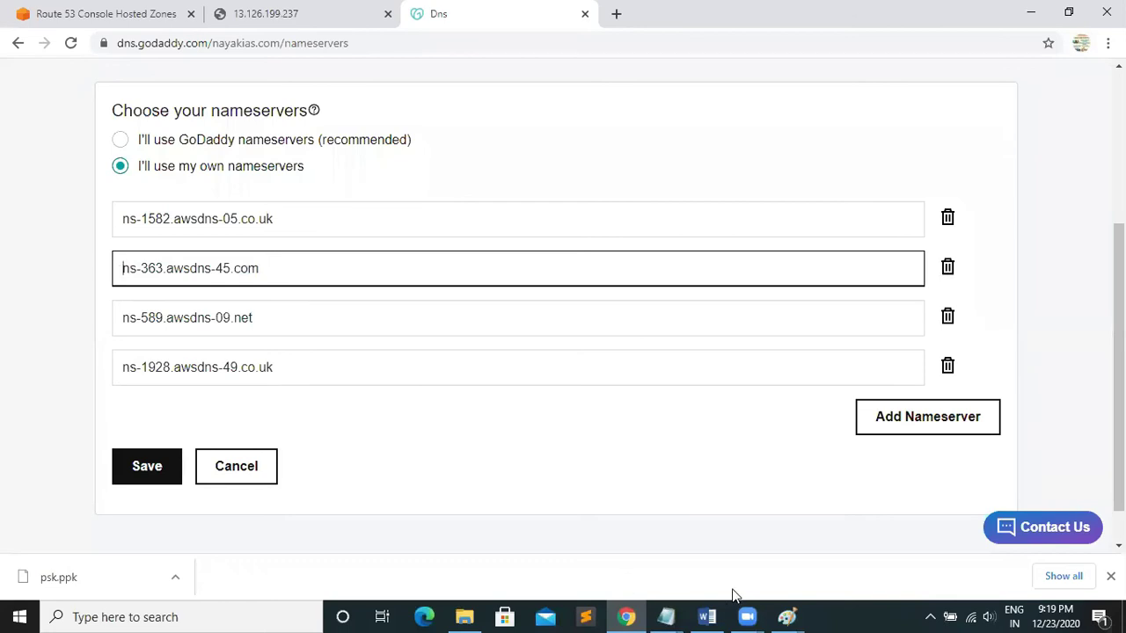
# Replace GoDaddy's third nameserver with ns-1368.awsdns-43.org, copied from the Notepad list without its trailing dot.
pyautogui.moveTo(662, 613)
pyautogui.click(734, 541)
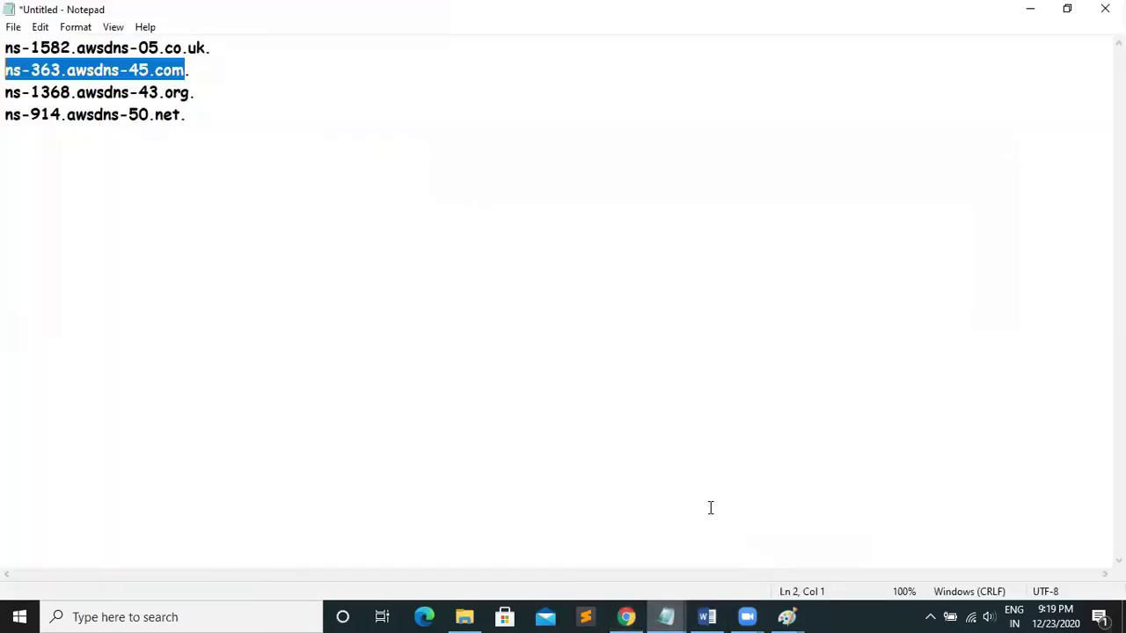
pyautogui.moveTo(189, 92); pyautogui.dragTo(6, 92)
pyautogui.rightClick(68, 83)
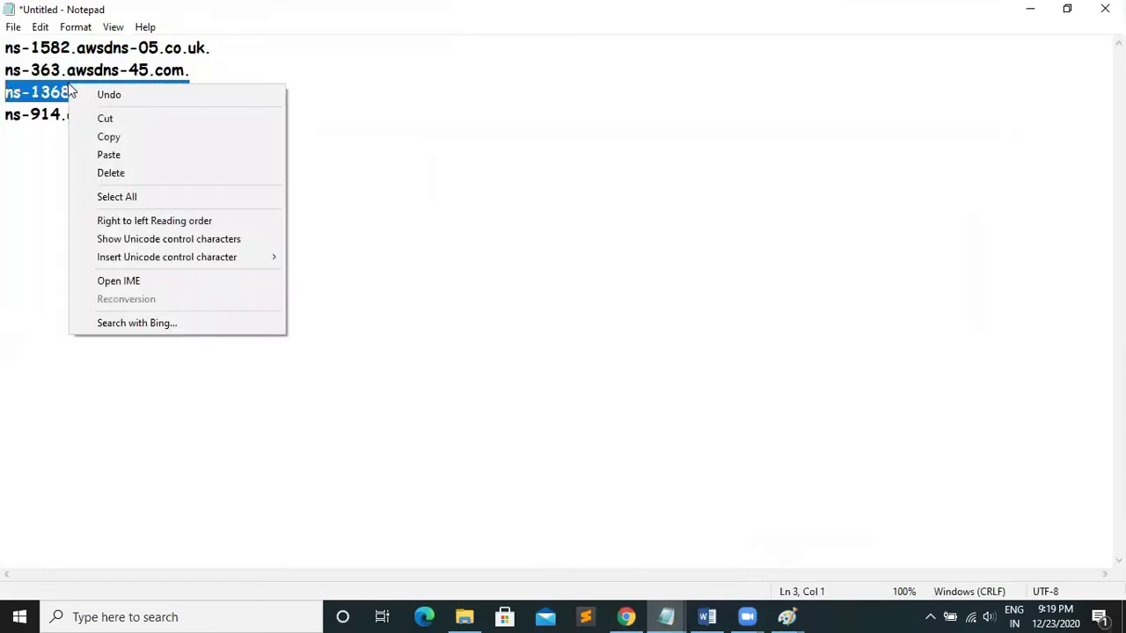
pyautogui.click(121, 135)
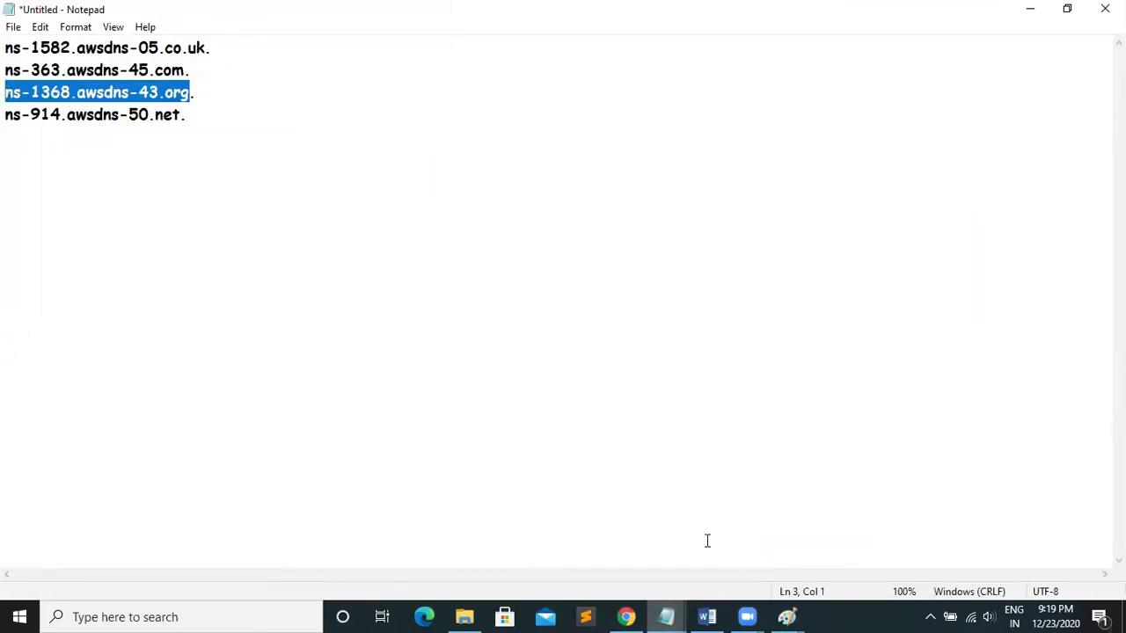
pyautogui.click(626, 617)
pyautogui.moveTo(263, 322); pyautogui.dragTo(2, 313)
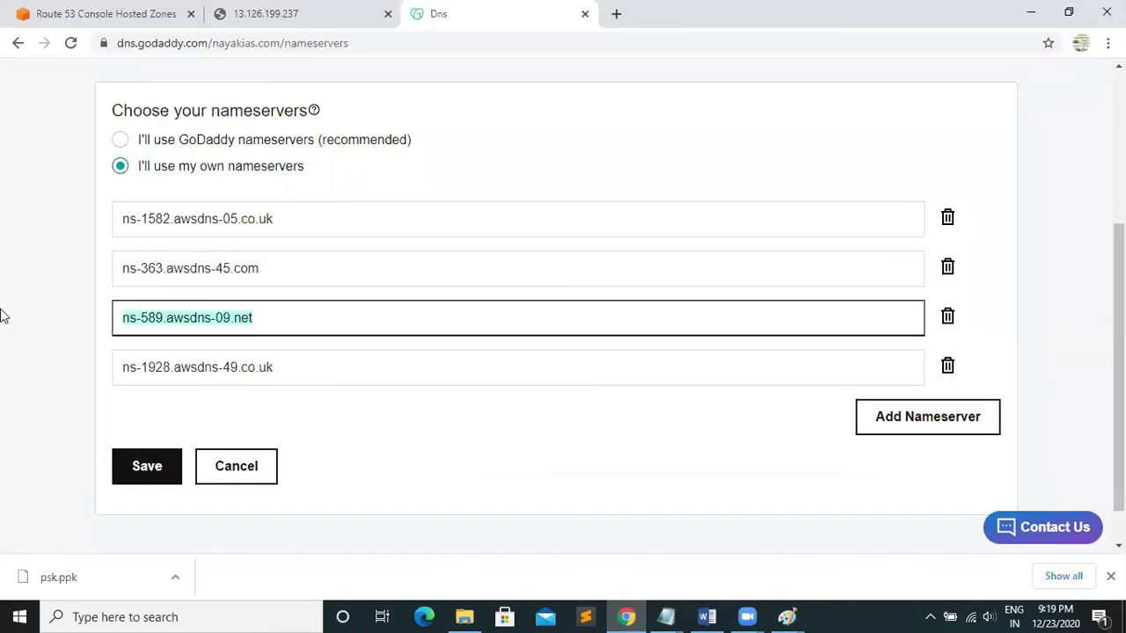
pyautogui.hotkey('ctrl', 'v')
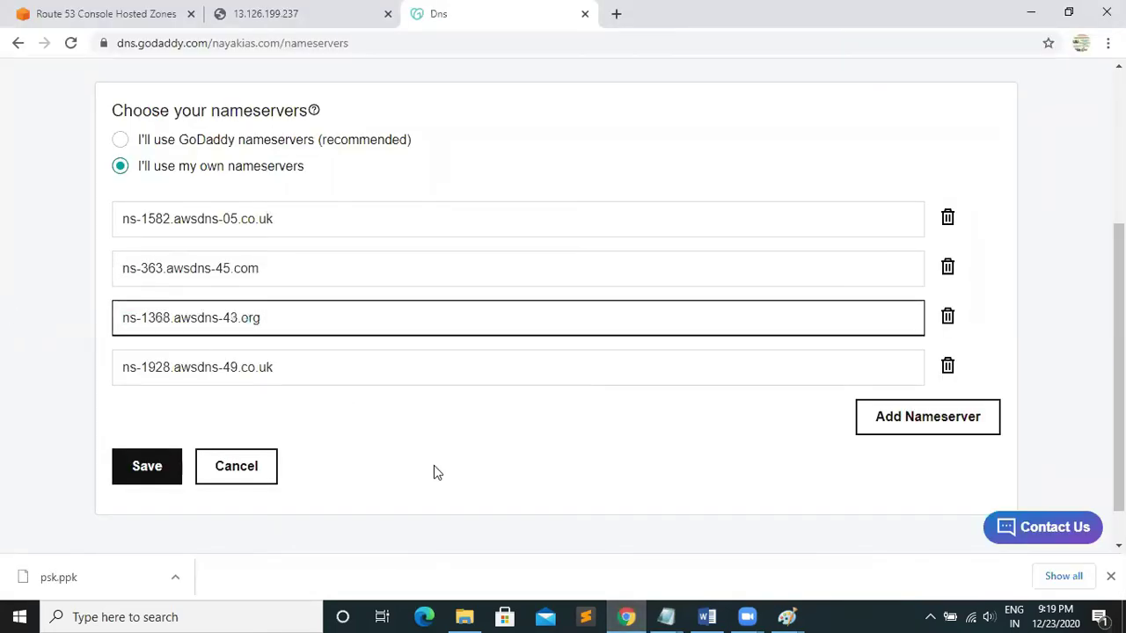
# Replace GoDaddy's fourth nameserver with ns-914.awsdns-50.net, copied from the Notepad list without its trailing dot.
pyautogui.click(666, 617)
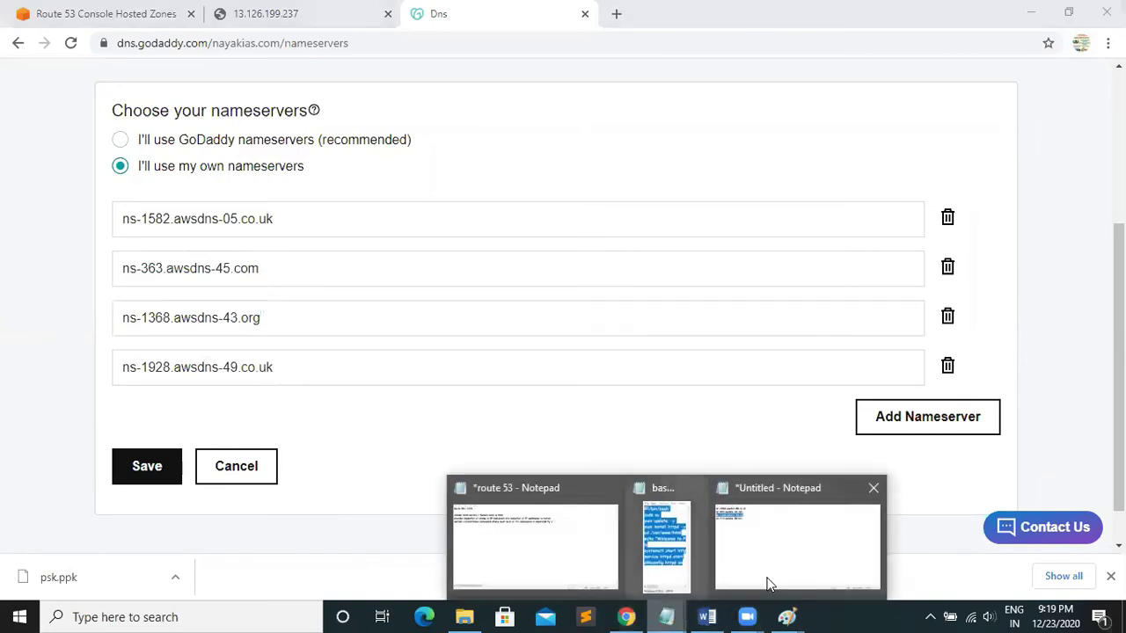
pyautogui.click(768, 583)
pyautogui.moveTo(179, 115); pyautogui.dragTo(6, 114)
pyautogui.rightClick(60, 114)
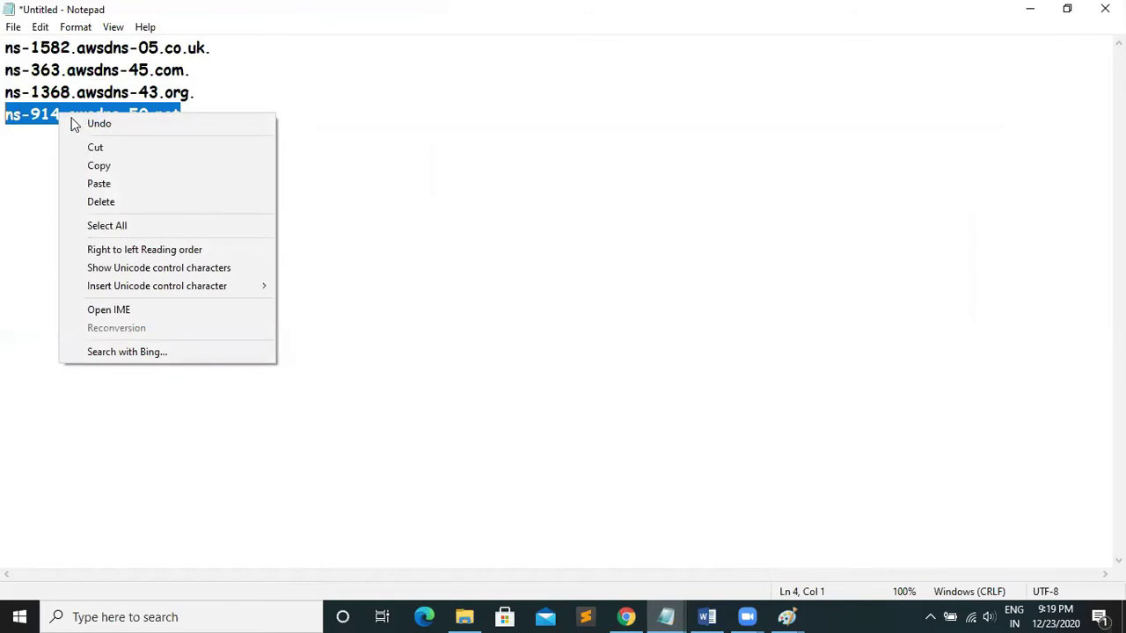
pyautogui.click(114, 167)
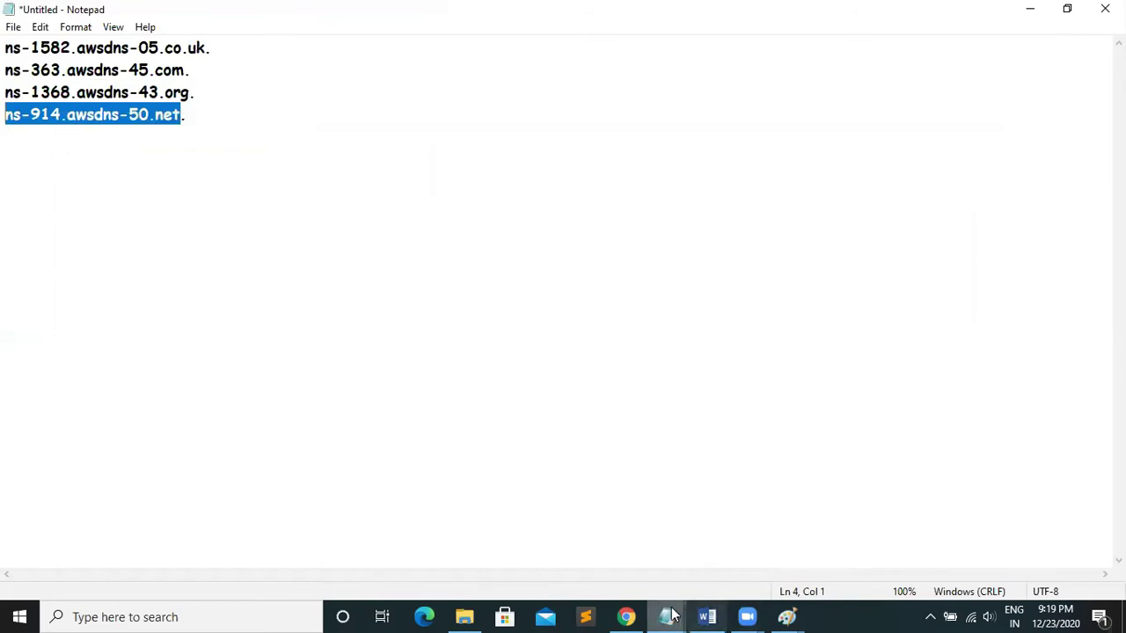
pyautogui.click(627, 616)
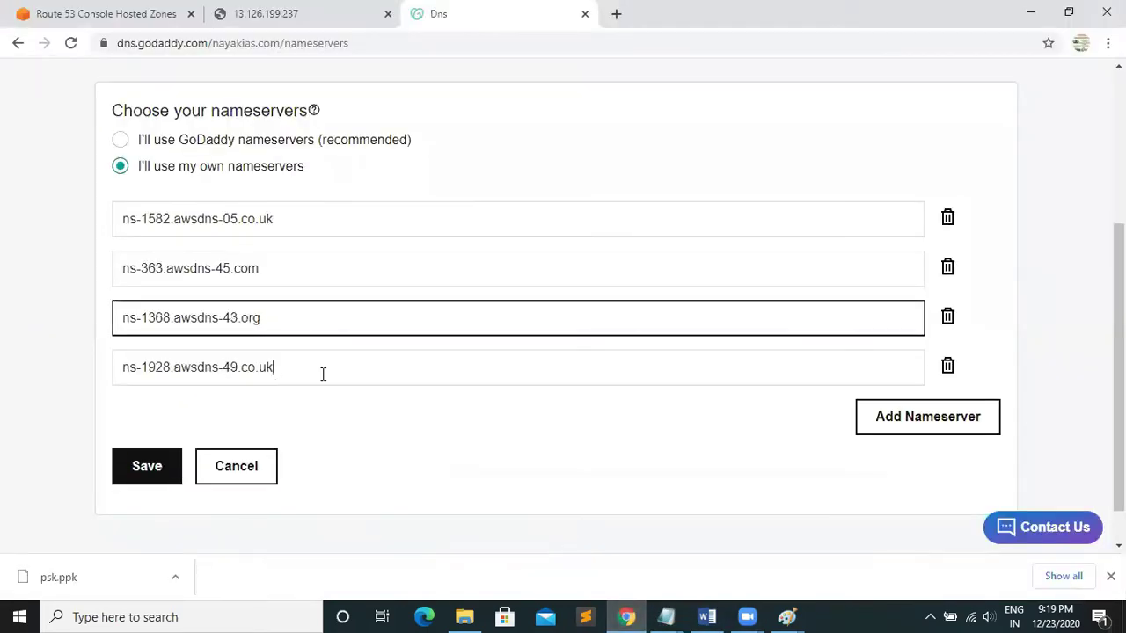
pyautogui.moveTo(322, 374); pyautogui.dragTo(0, 369)
pyautogui.hotkey('ctrl', 'v')
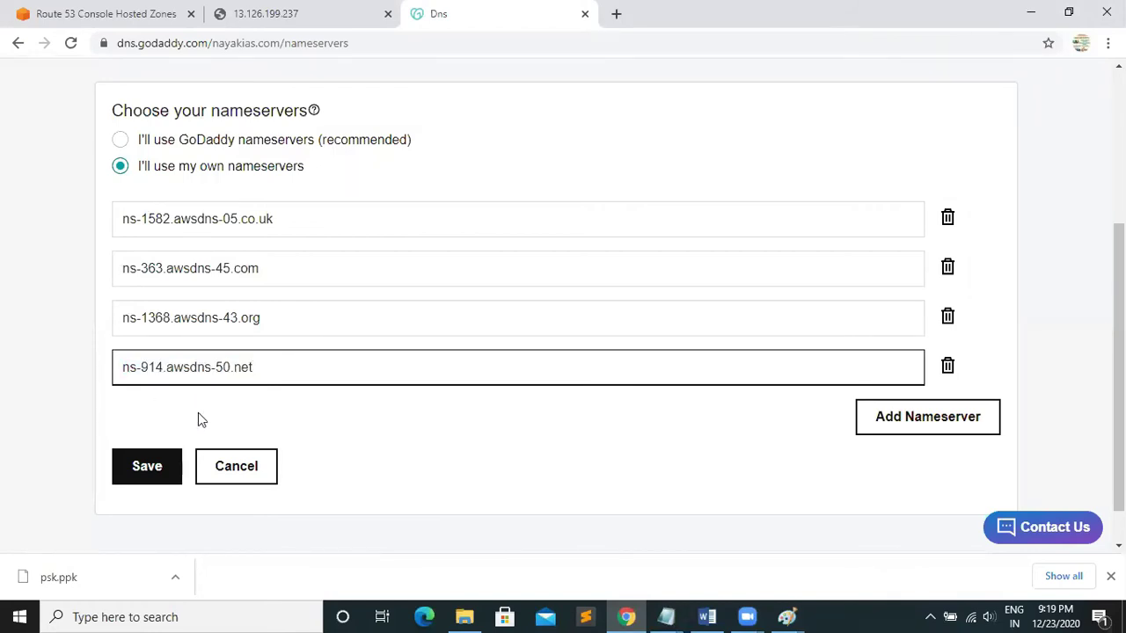
# Save the nameservers, consent to the update for nayakias.com, and check the Nameservers list in DNS management.
pyautogui.click(136, 472)
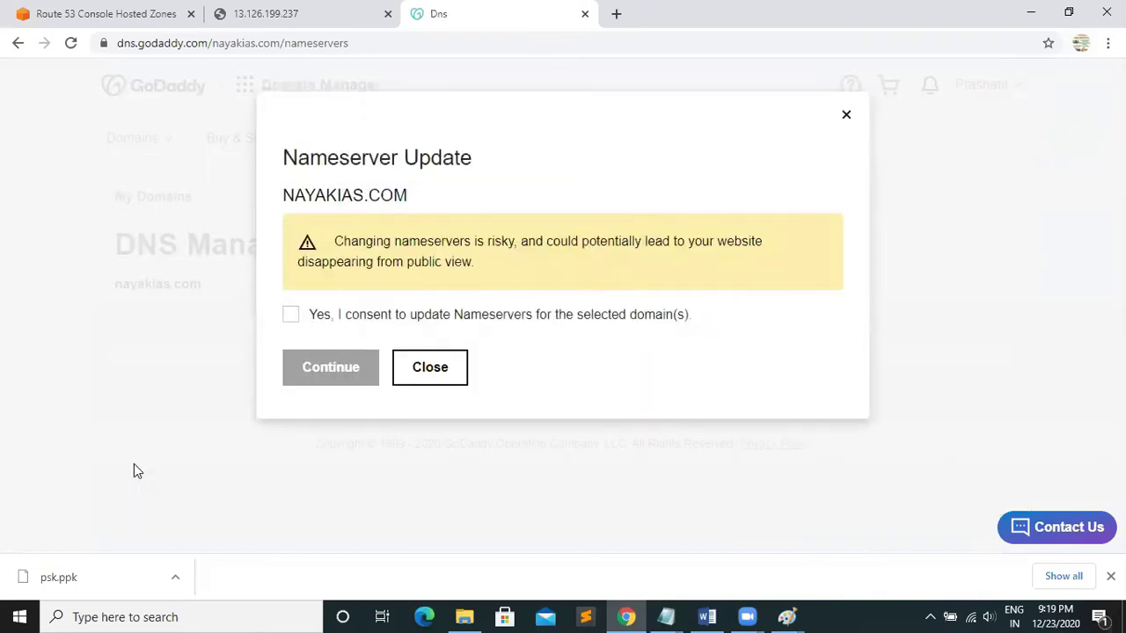
pyautogui.click(292, 317)
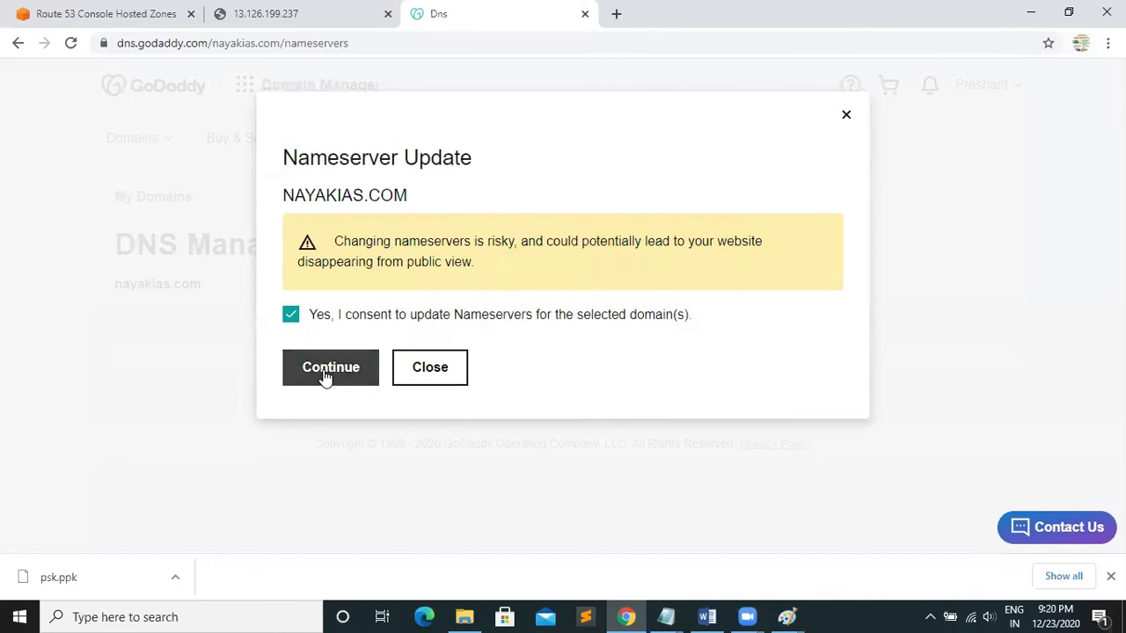
pyautogui.click(326, 377)
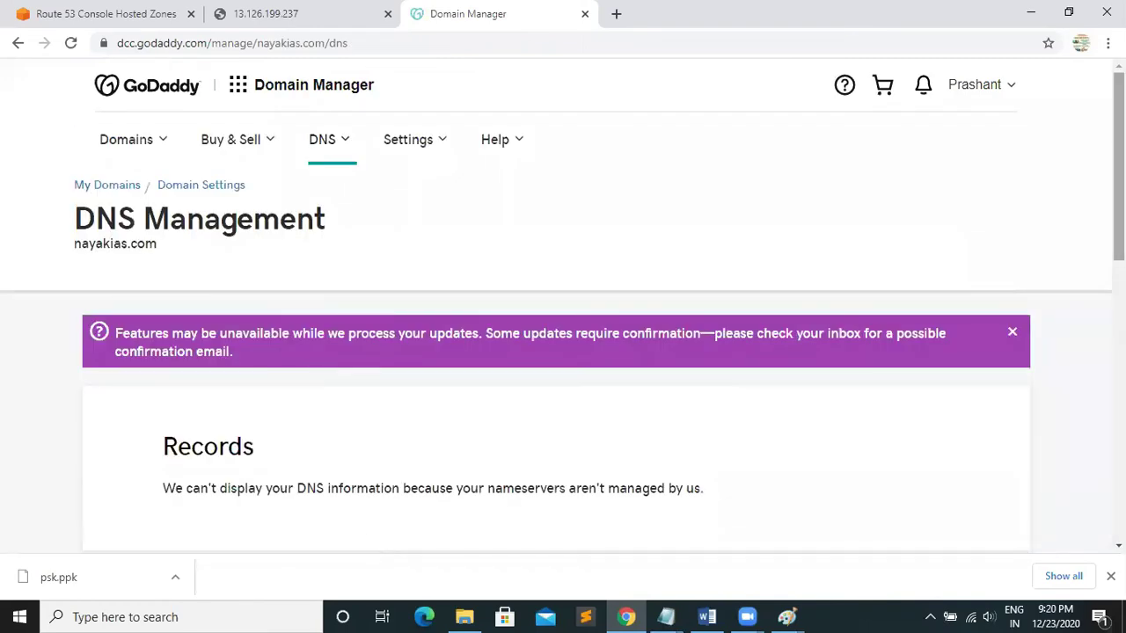
pyautogui.scroll(-4, 1078, 293)
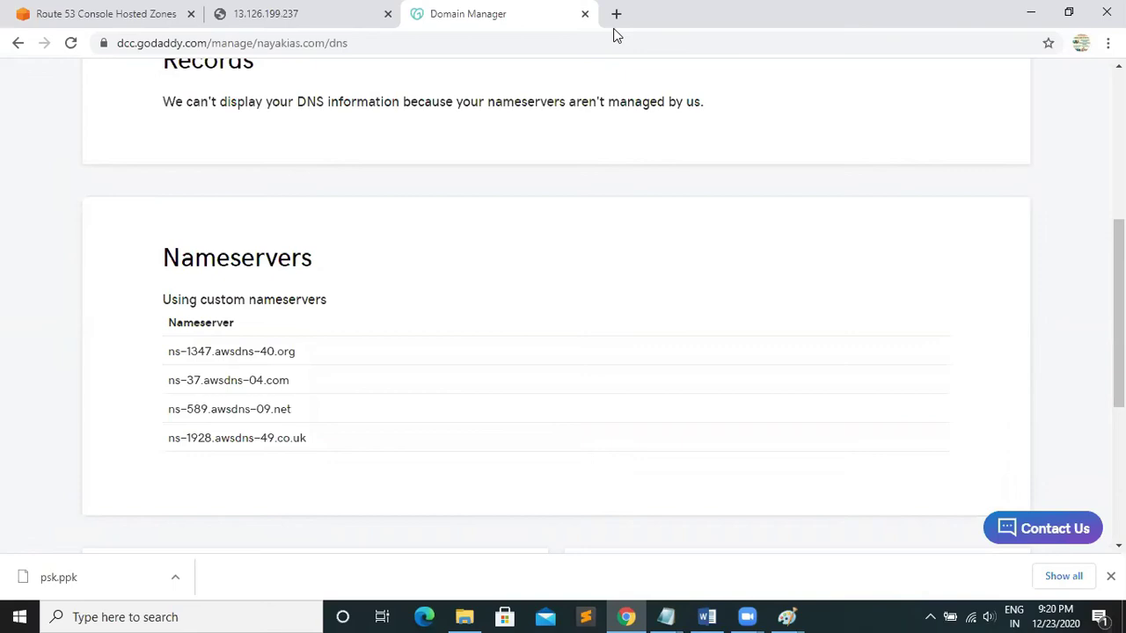
# Open whois.com in the browser tab that shows the EC2 site at 13.126.199.237.
pyautogui.click(292, 16)
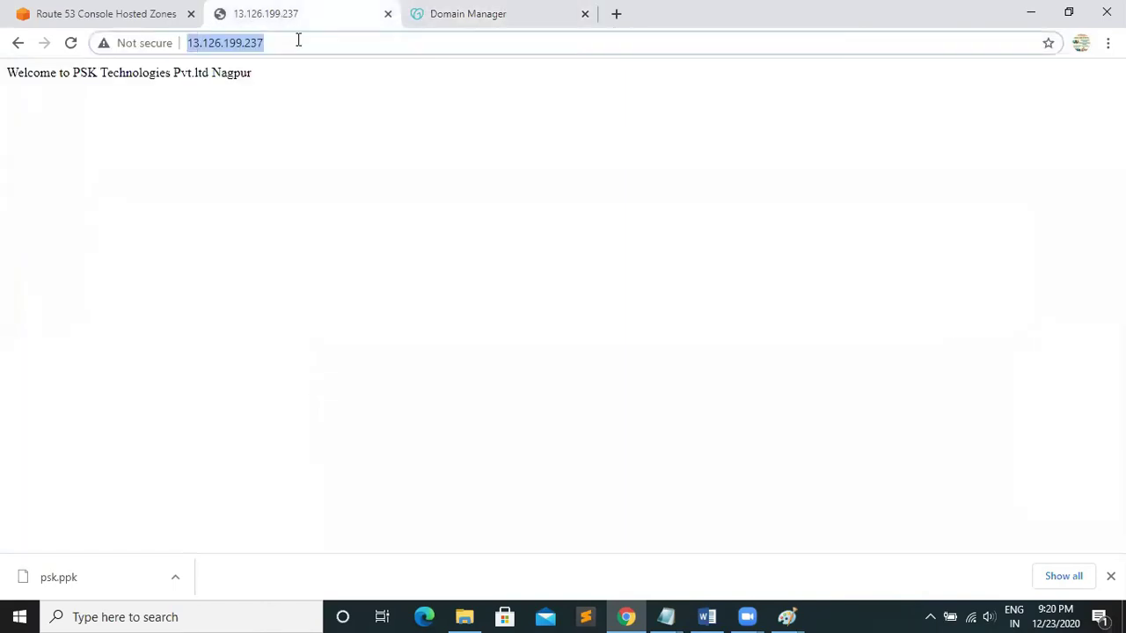
pyautogui.write('whi')
pyautogui.press('BackSpace')
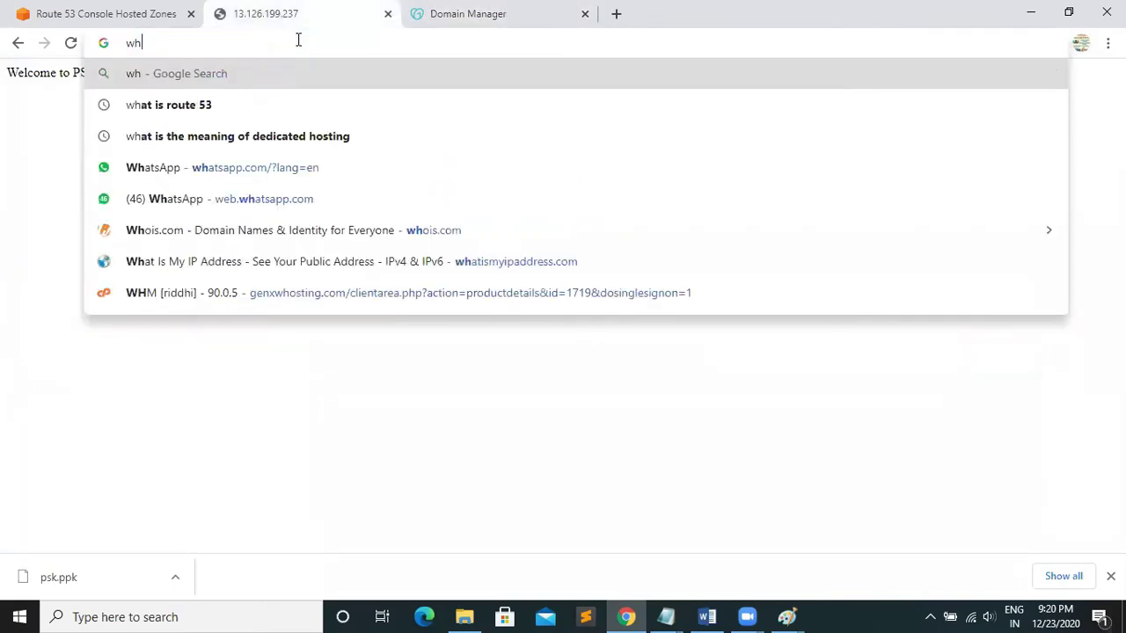
pyautogui.write('ois')
pyautogui.press('Return')
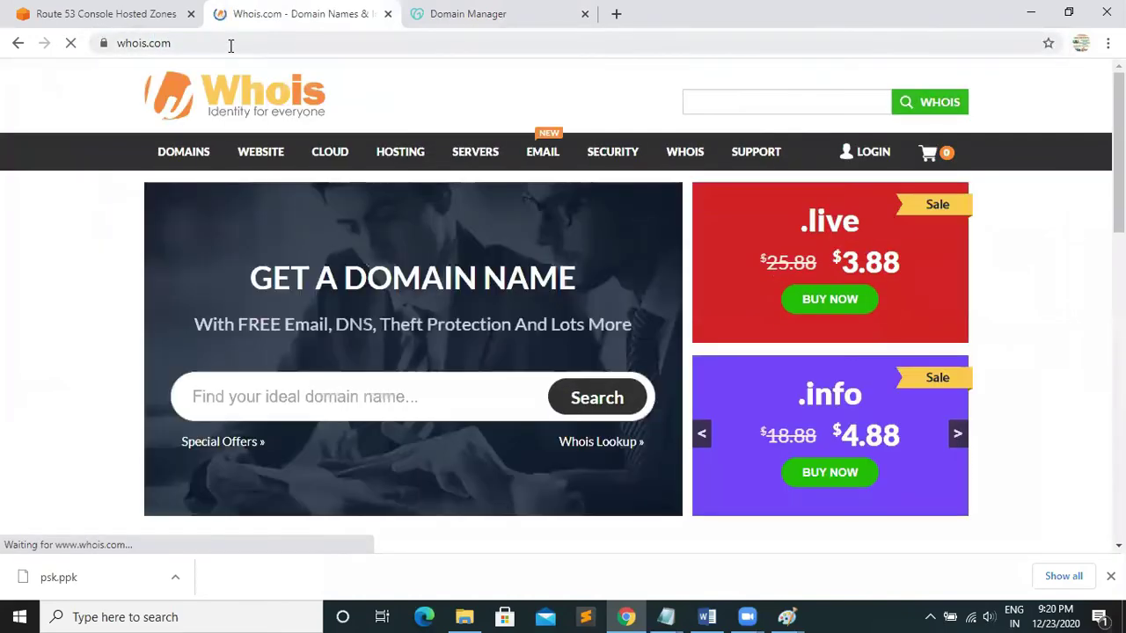
# Search Google for whois and look through the results for a WHOIS lookup site.
pyautogui.click(230, 44)
pyautogui.doubleClick(226, 44)
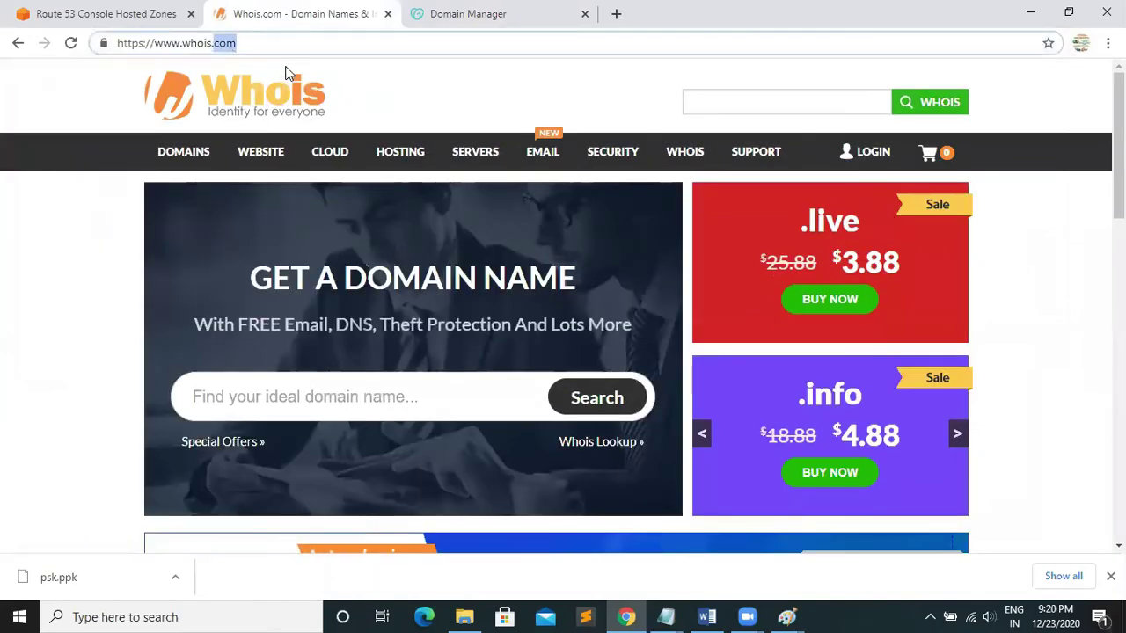
pyautogui.press('BackSpace')
pyautogui.press('BackSpace')
pyautogui.press('BackSpace')
pyautogui.press('BackSpace')
pyautogui.press('BackSpace')
pyautogui.press('BackSpace')
pyautogui.press('BackSpace')
pyautogui.press('BackSpace')
pyautogui.press('BackSpace')
pyautogui.press('BackSpace')
pyautogui.press('BackSpace')
pyautogui.press('BackSpace')
pyautogui.write('whis')
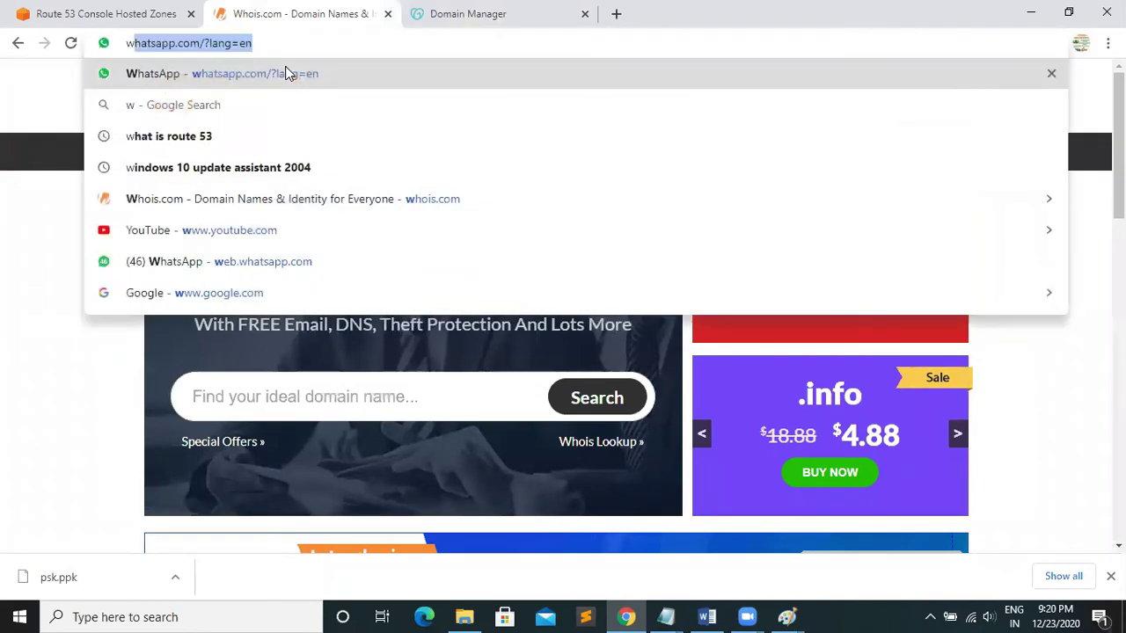
pyautogui.press('BackSpace')
pyautogui.press('BackSpace')
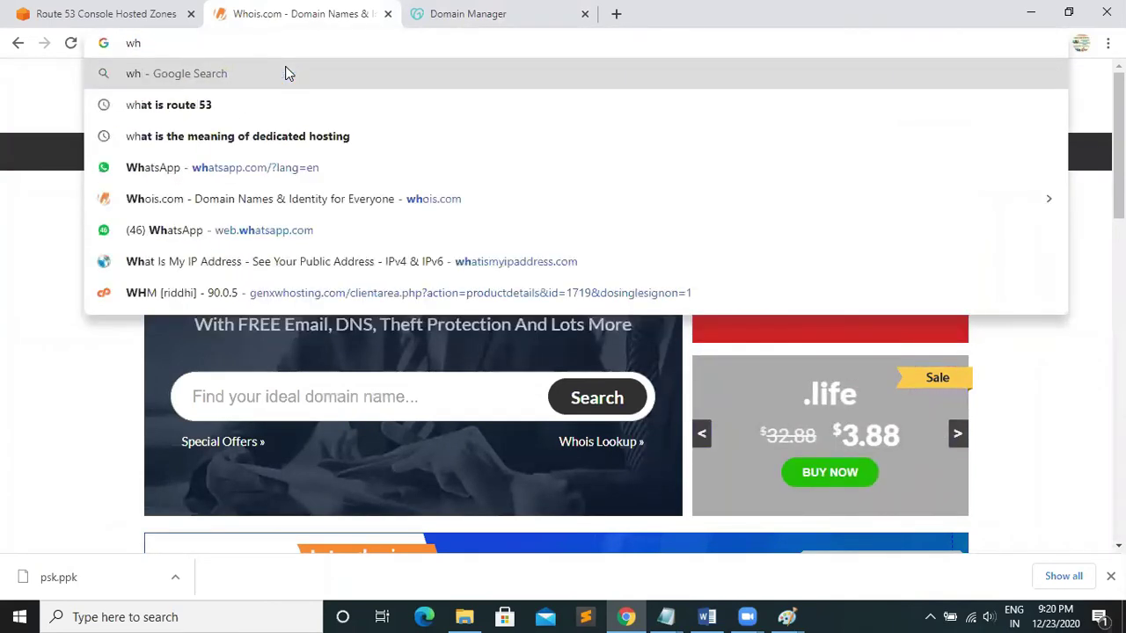
pyautogui.write('ois')
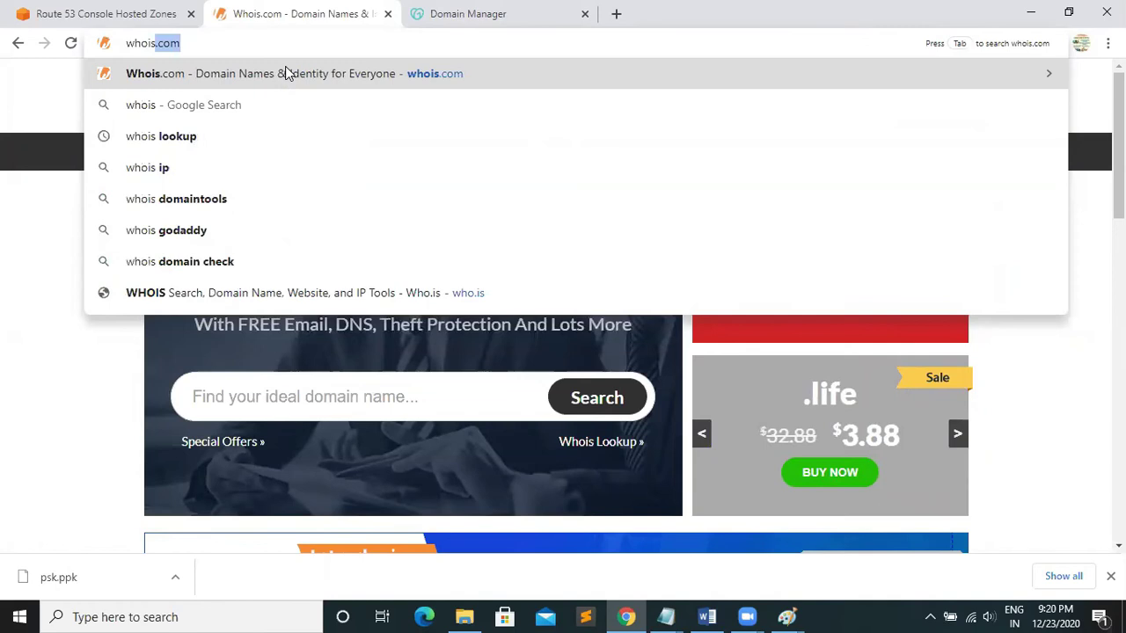
pyautogui.press('Delete')
pyautogui.press('Return')
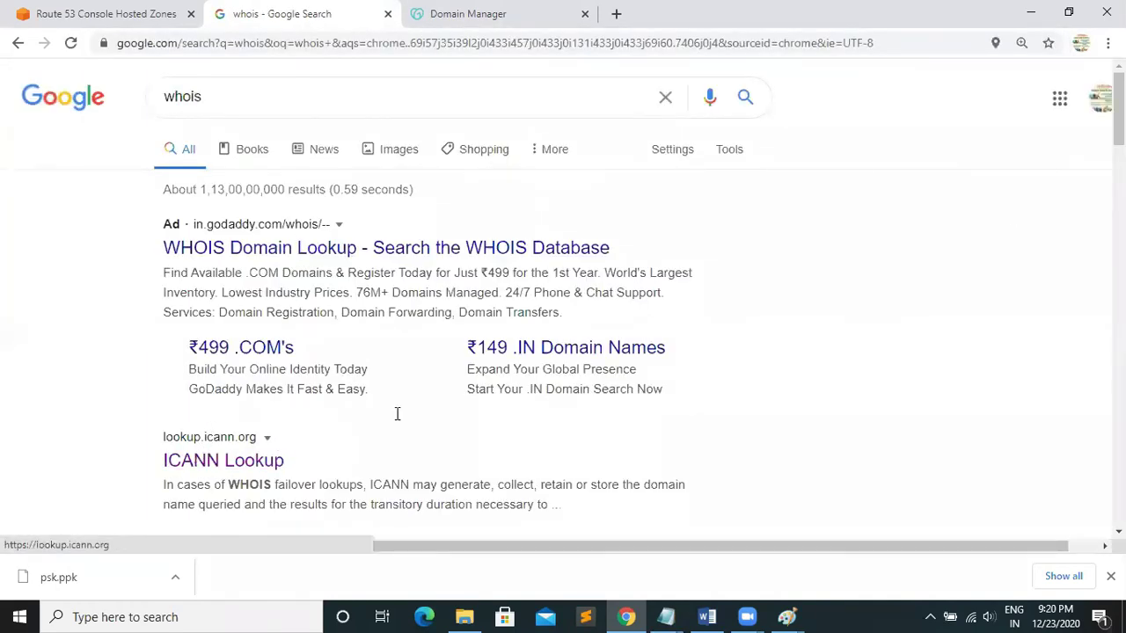
pyautogui.scroll(-5, 562, 317)
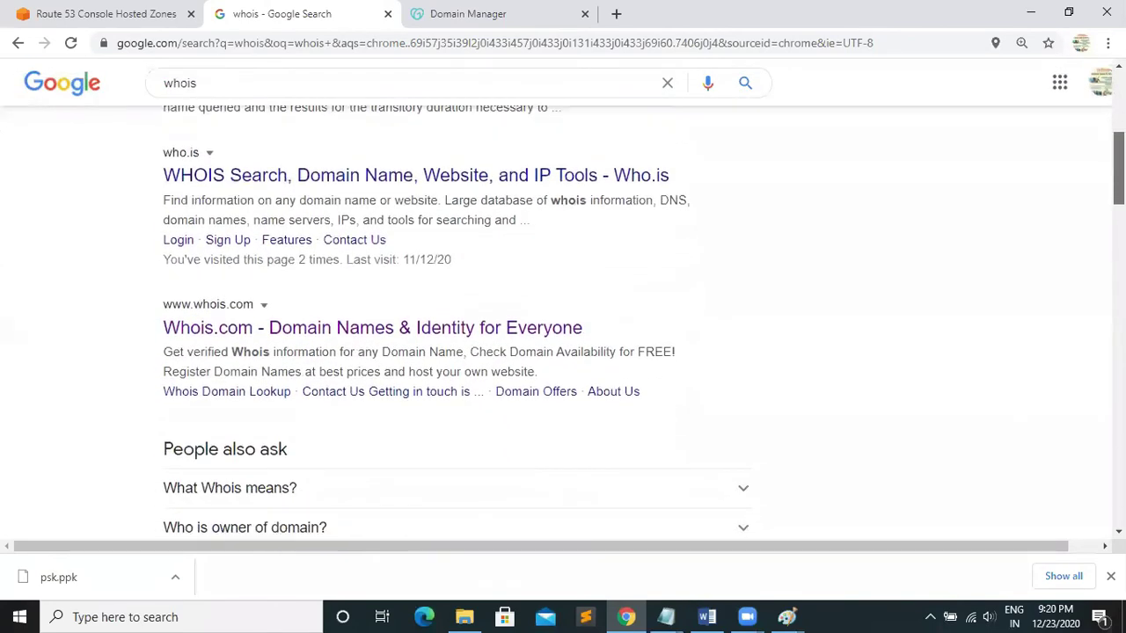
pyautogui.scroll(-6, 563, 316)
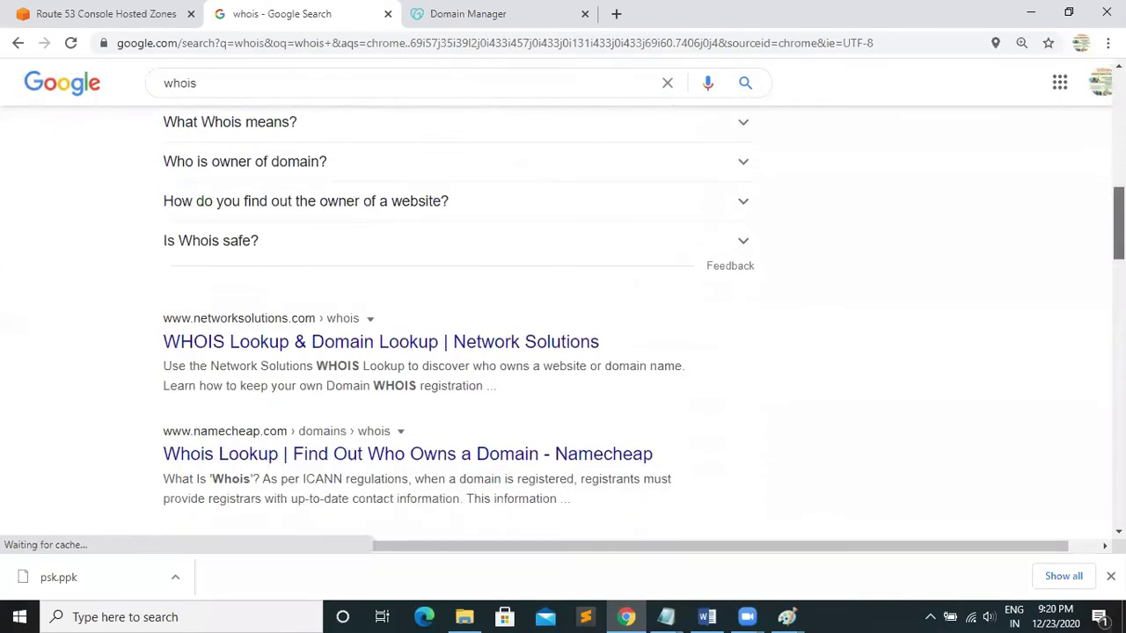
pyautogui.scroll(12, 387, 102)
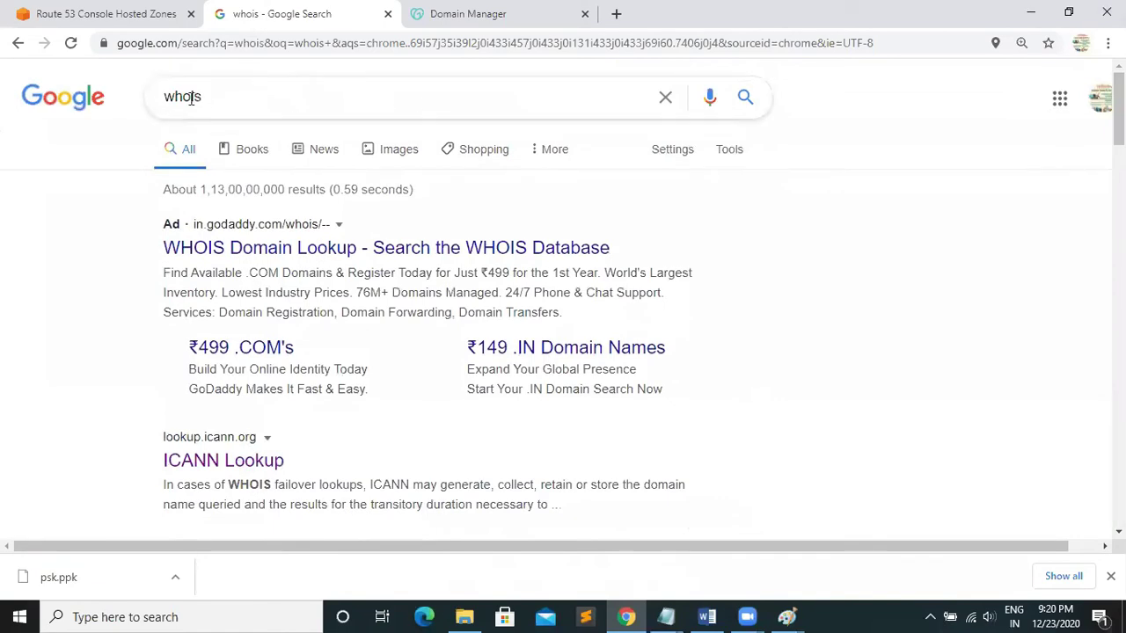
# Refine the Google search to whois.us and open the .us Registry Whois site.
pyautogui.click(219, 99)
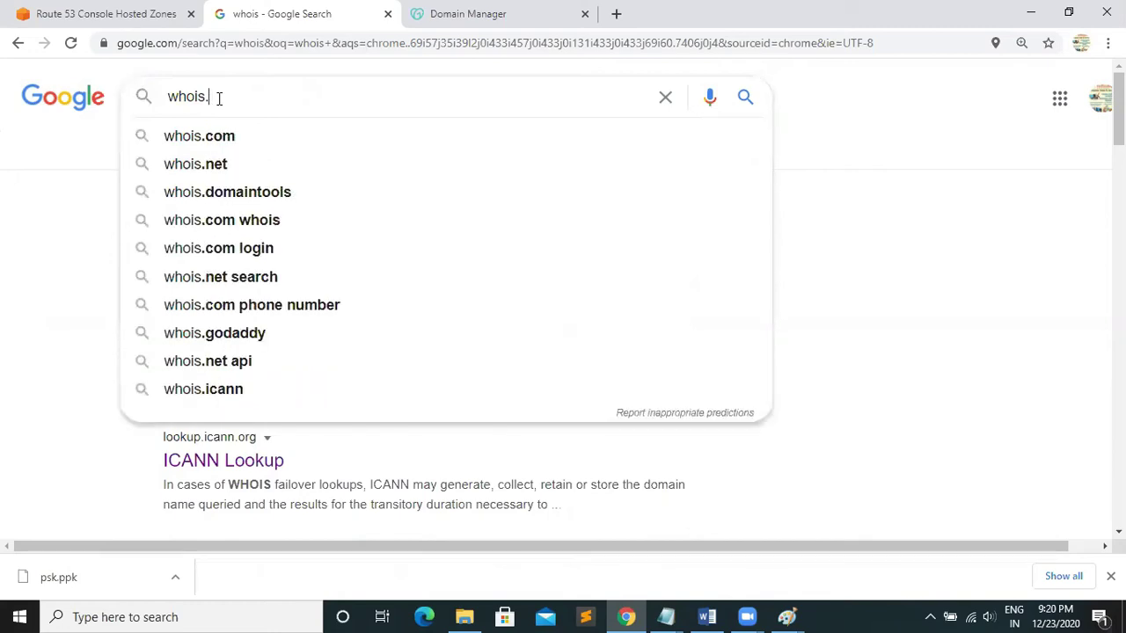
pyautogui.write('.us')
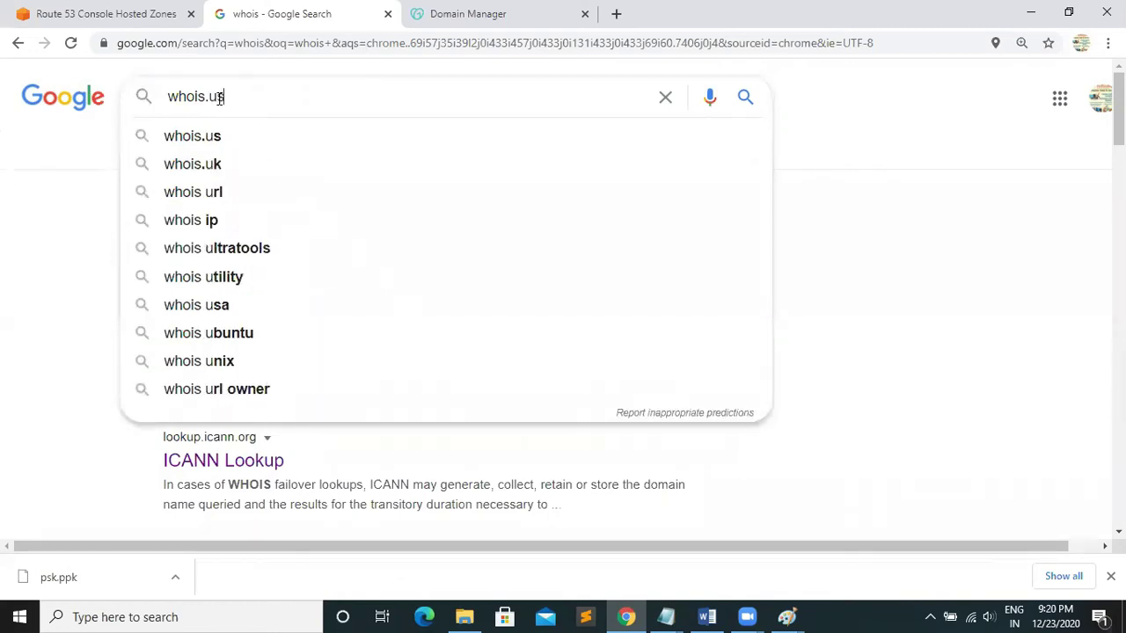
pyautogui.press('Return')
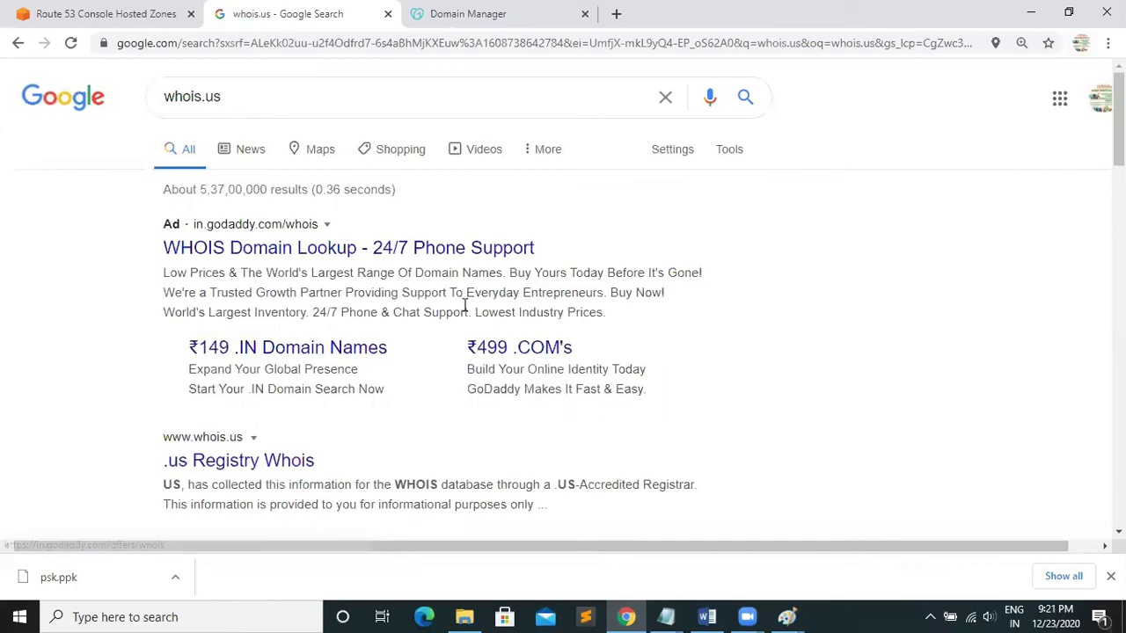
pyautogui.click(208, 471)
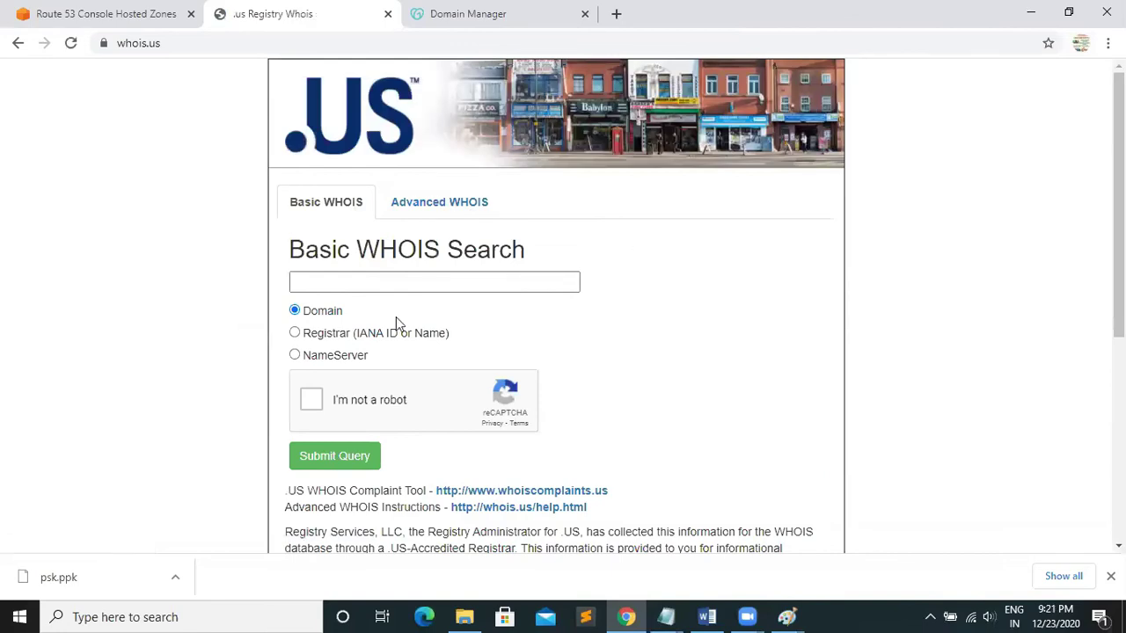
# Run a Basic WHOIS domain search for nayakias.com, completing the reCAPTCHA check, and read through the query output.
pyautogui.click(312, 282)
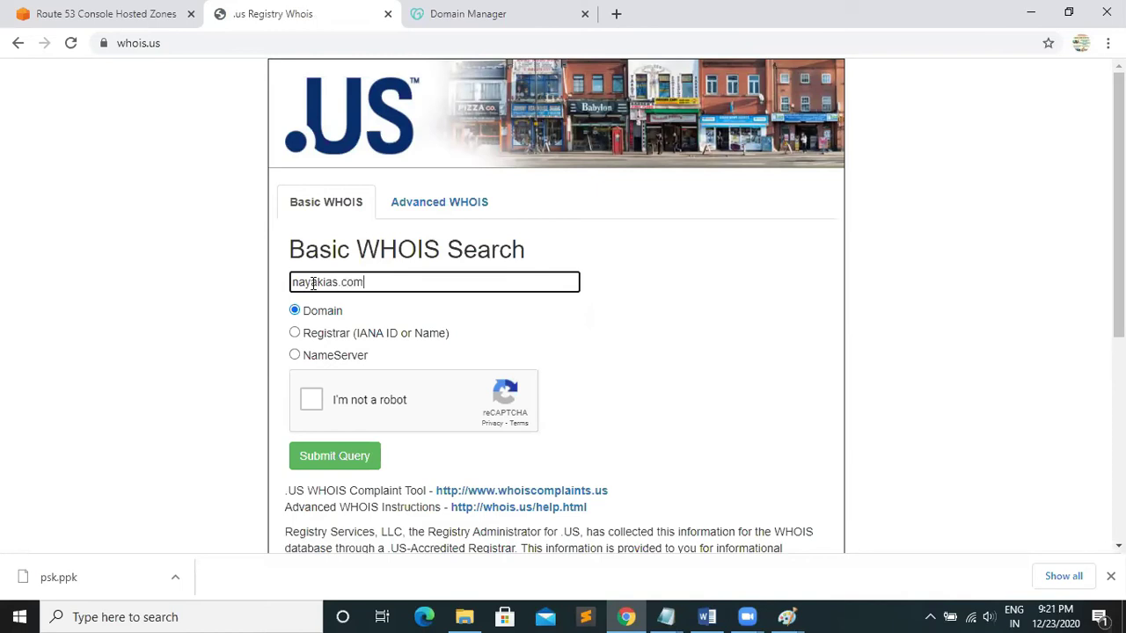
pyautogui.click(311, 401)
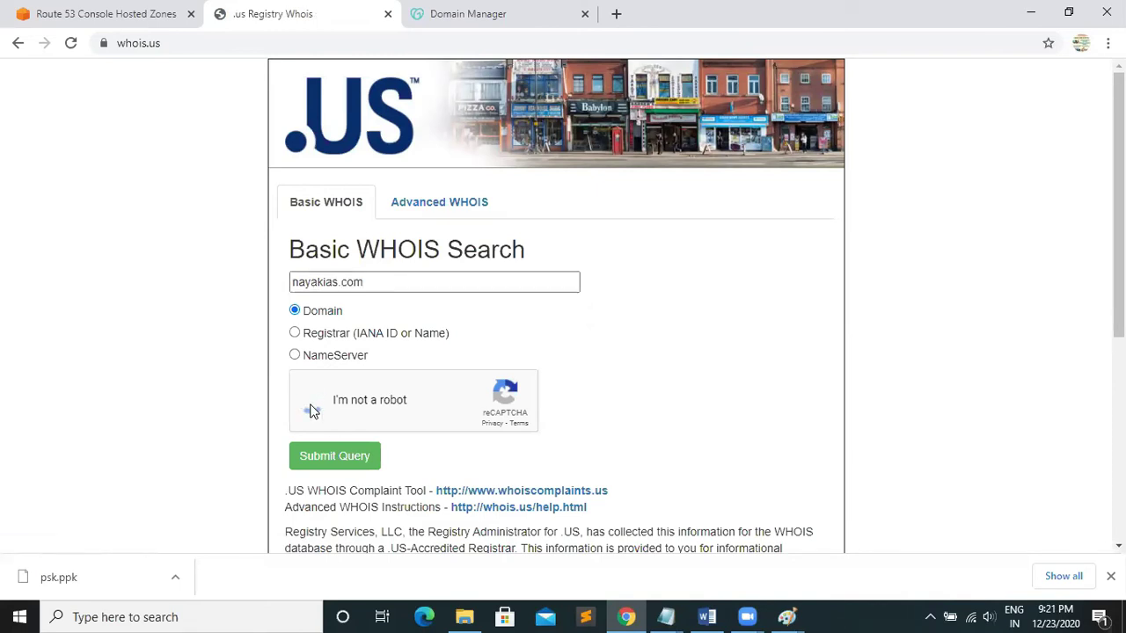
pyautogui.click(349, 456)
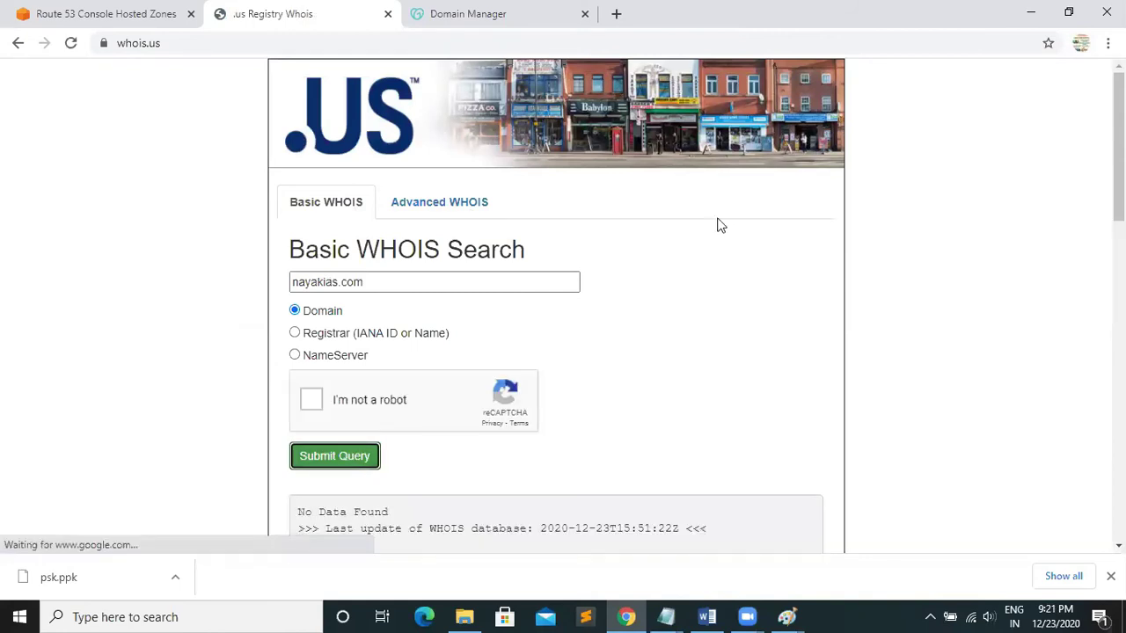
pyautogui.scroll(-4, 556, 351)
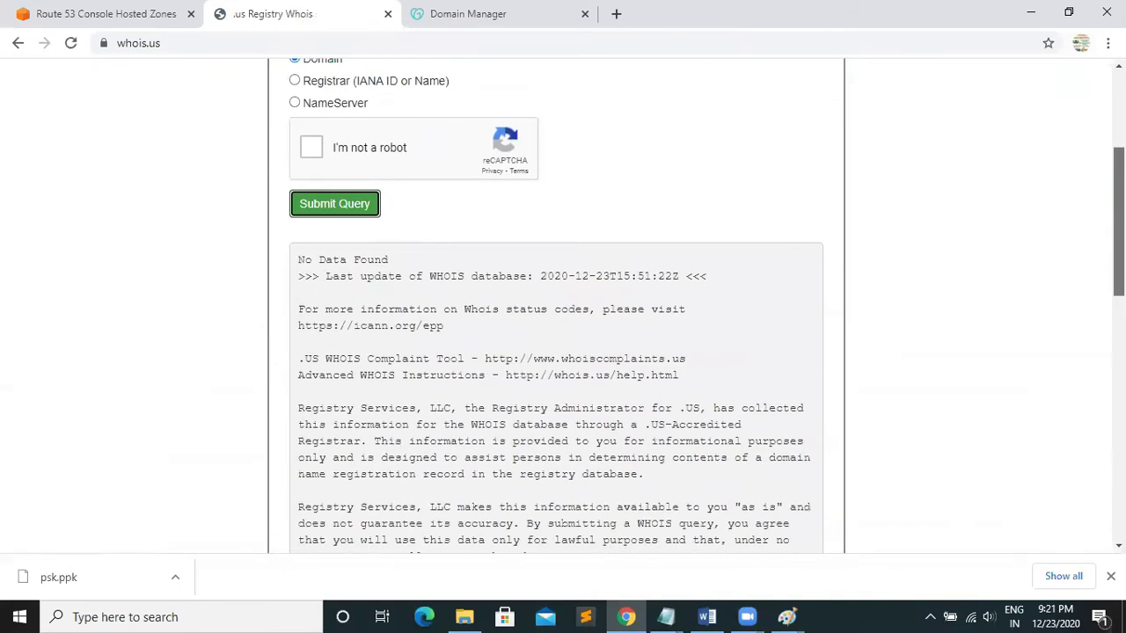
pyautogui.scroll(-1, 556, 352)
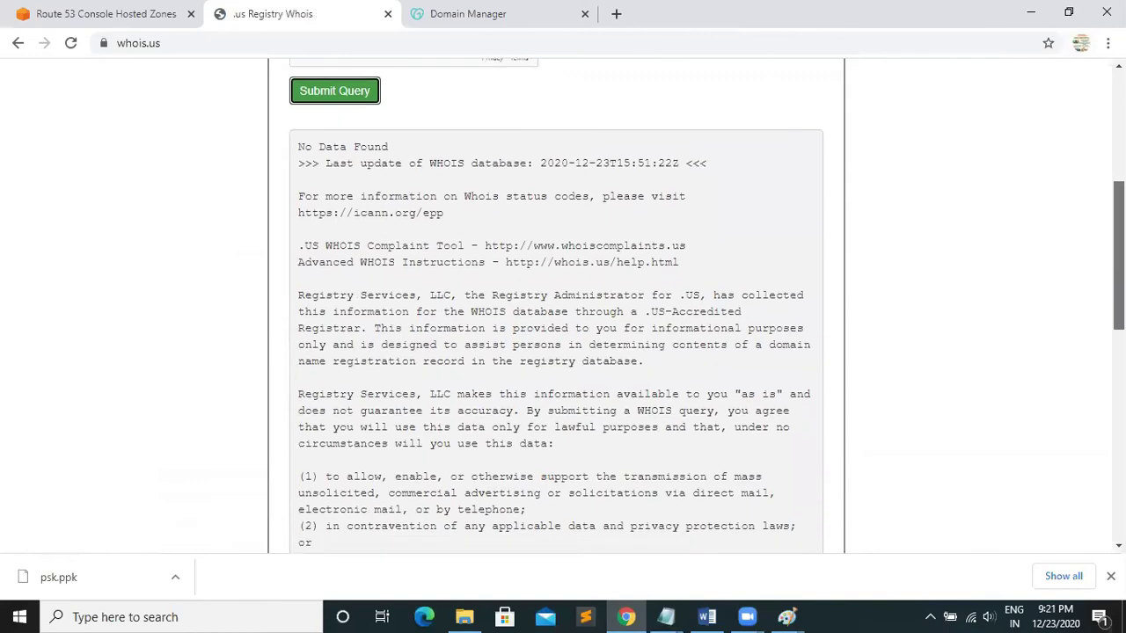
pyautogui.scroll(-6, 556, 352)
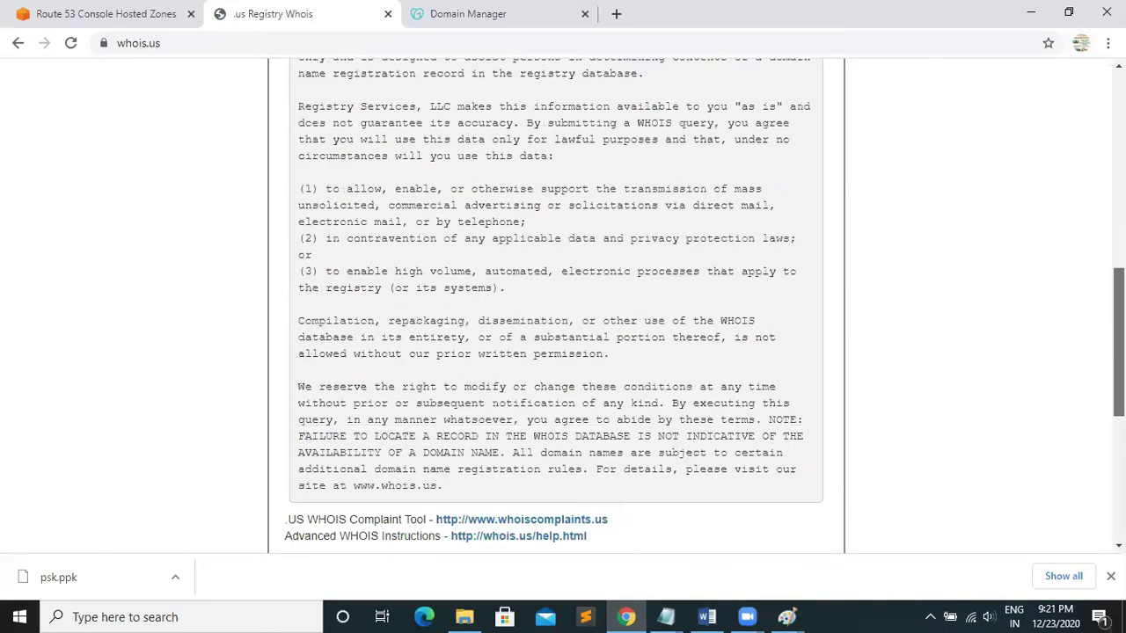
pyautogui.scroll(10, 556, 352)
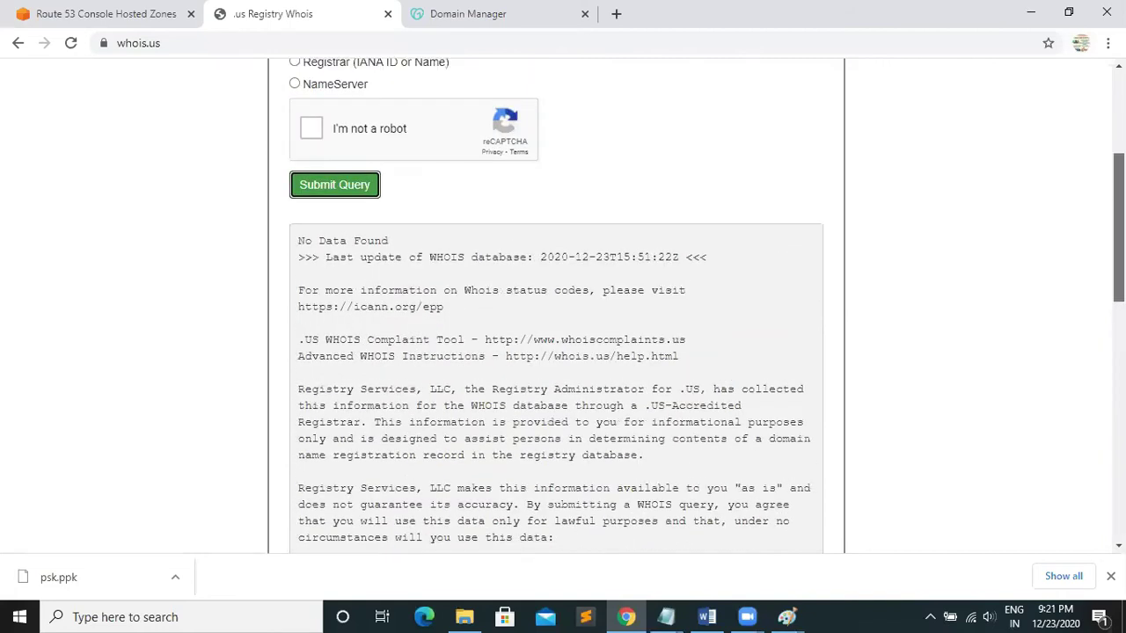
pyautogui.scroll(-3, 556, 352)
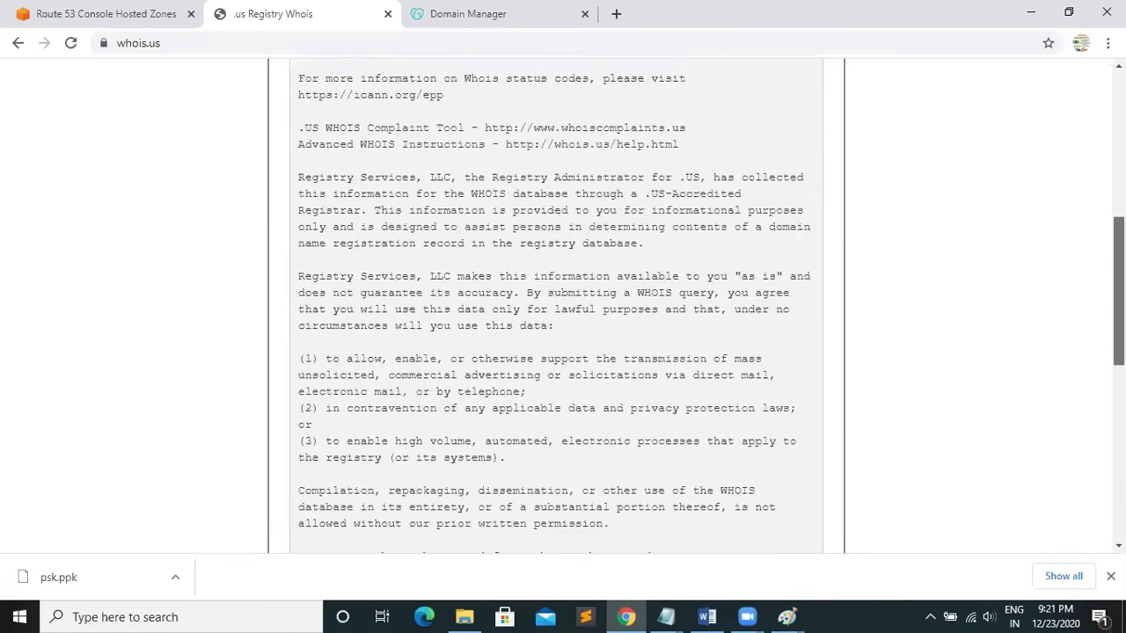
pyautogui.scroll(-3, 556, 352)
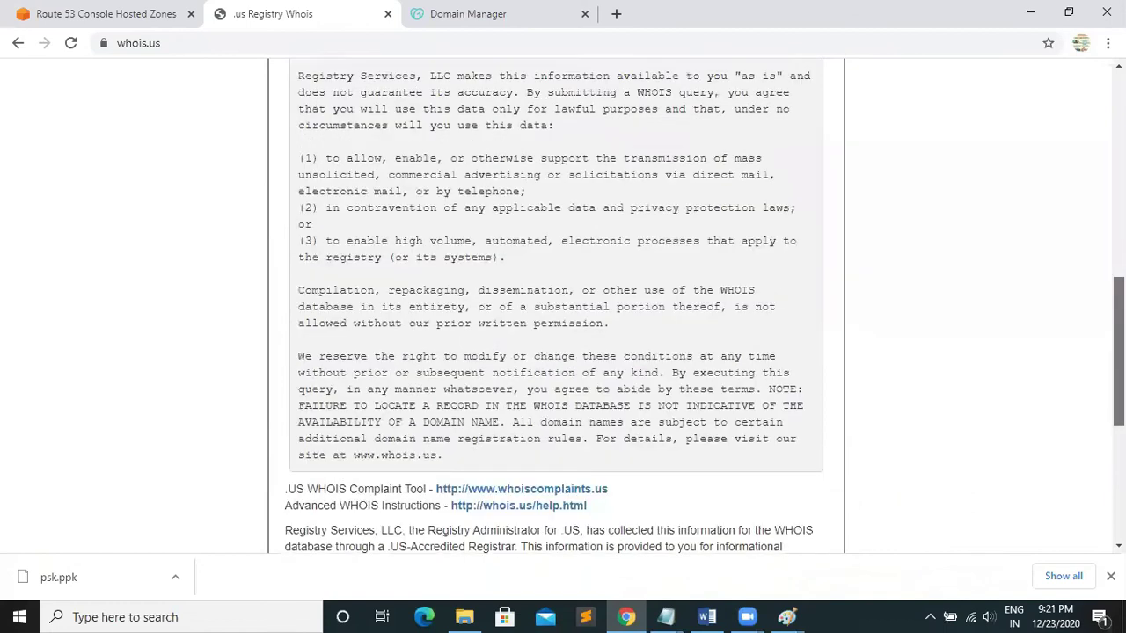
pyautogui.scroll(15, 556, 351)
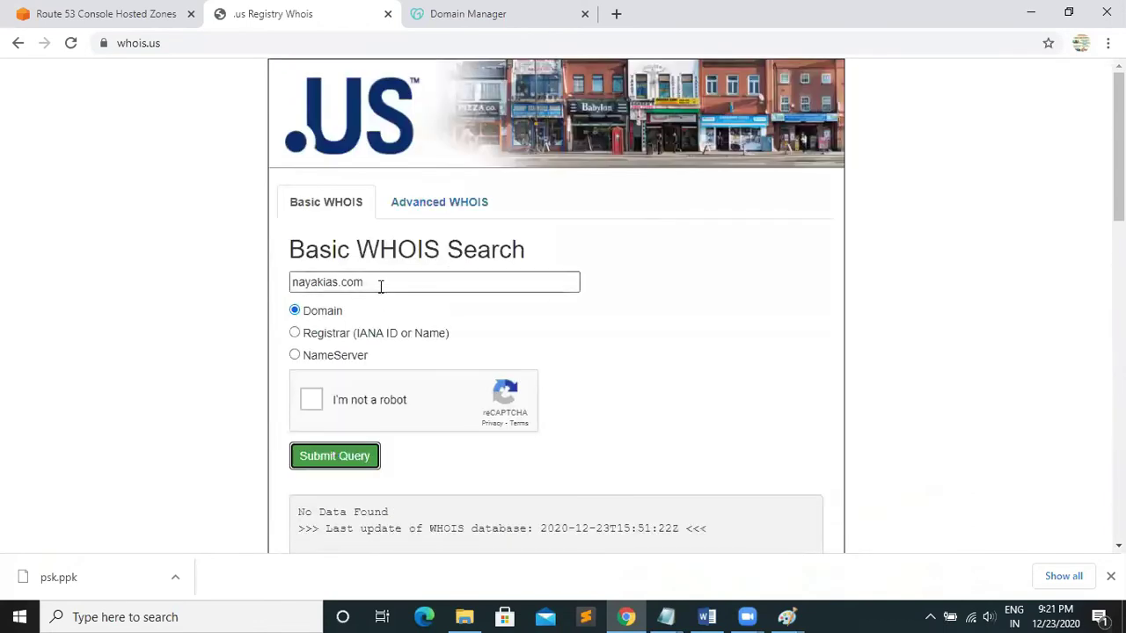
# Run a Basic WHOIS domain search for pskitservices.com, completing the reCAPTCHA check, and read through the query output.
pyautogui.moveTo(382, 283); pyautogui.dragTo(132, 271)
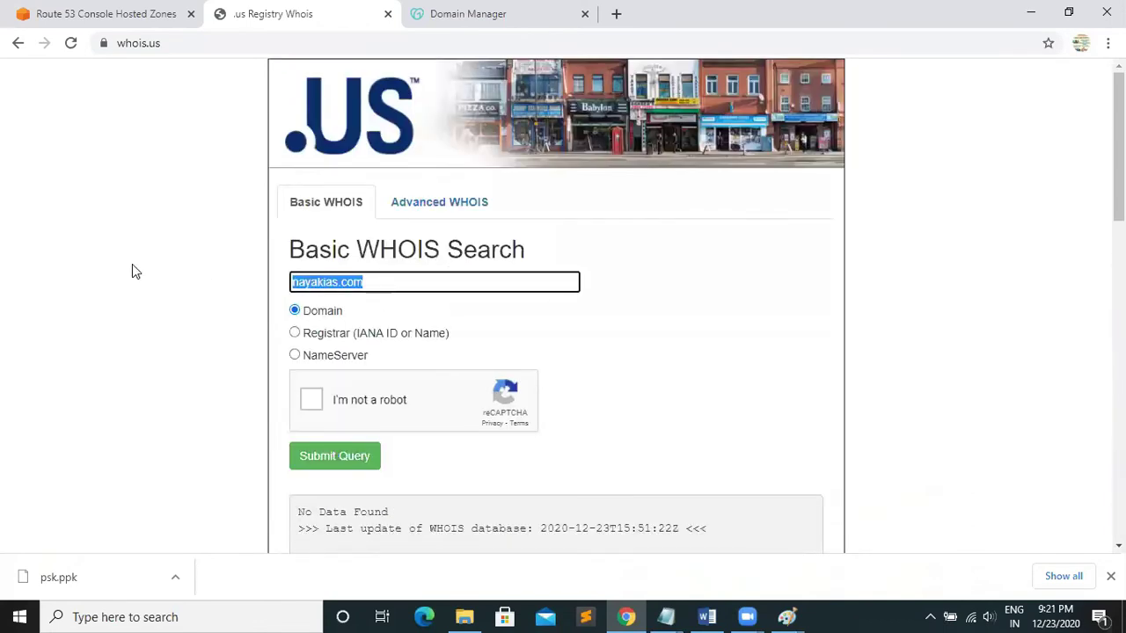
pyautogui.press('BackSpace')
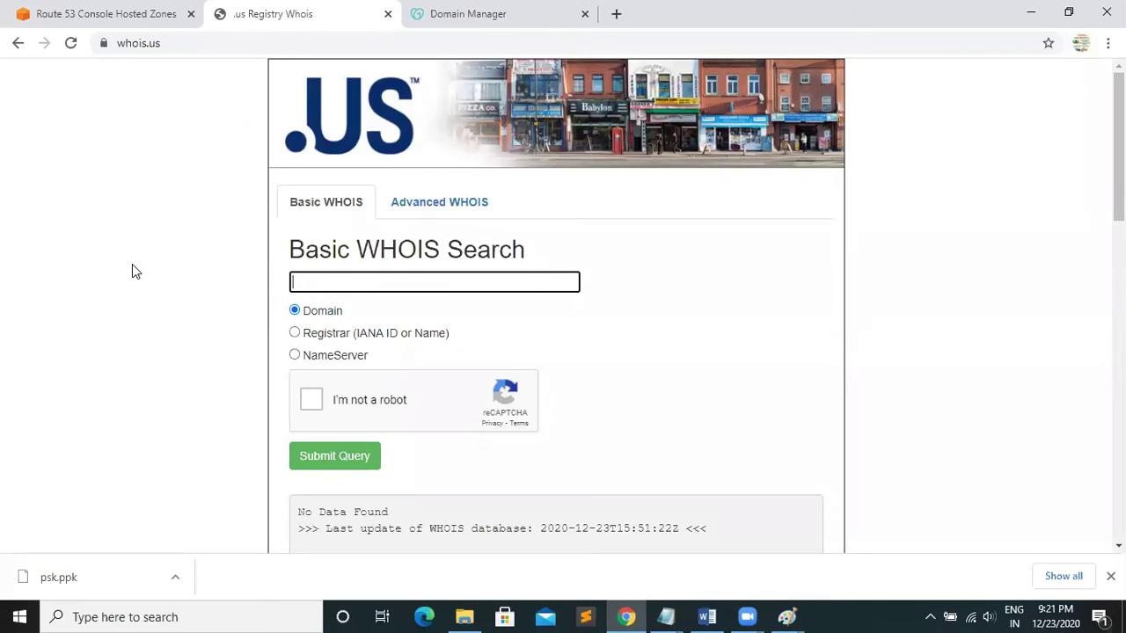
pyautogui.click(442, 201)
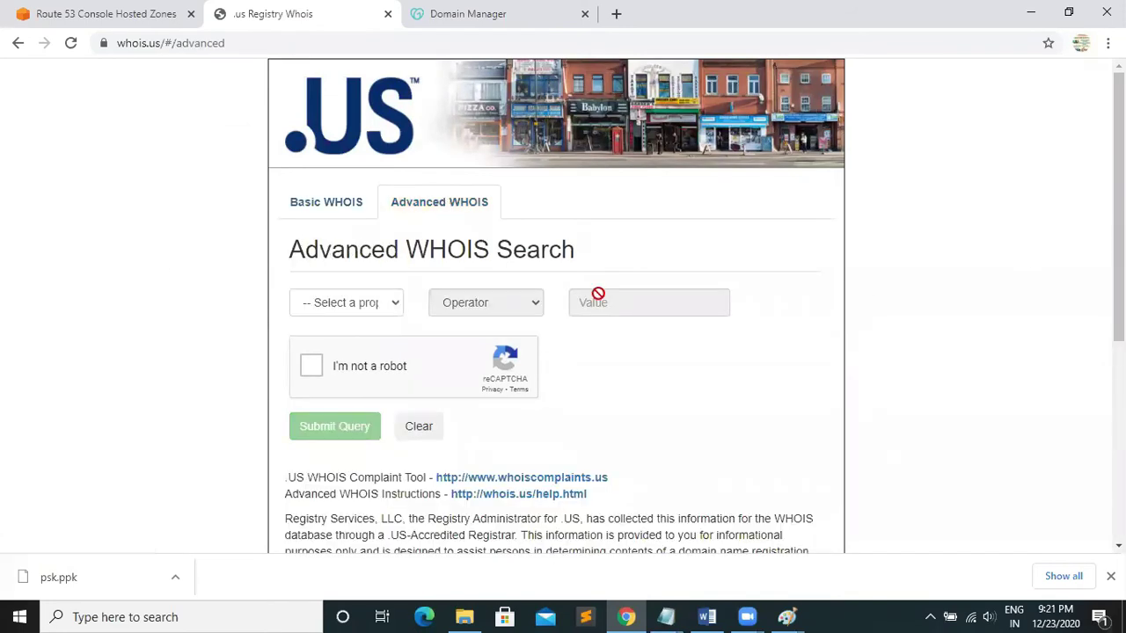
pyautogui.click(318, 203)
pyautogui.click(356, 283)
pyautogui.write('pskitservices.com')
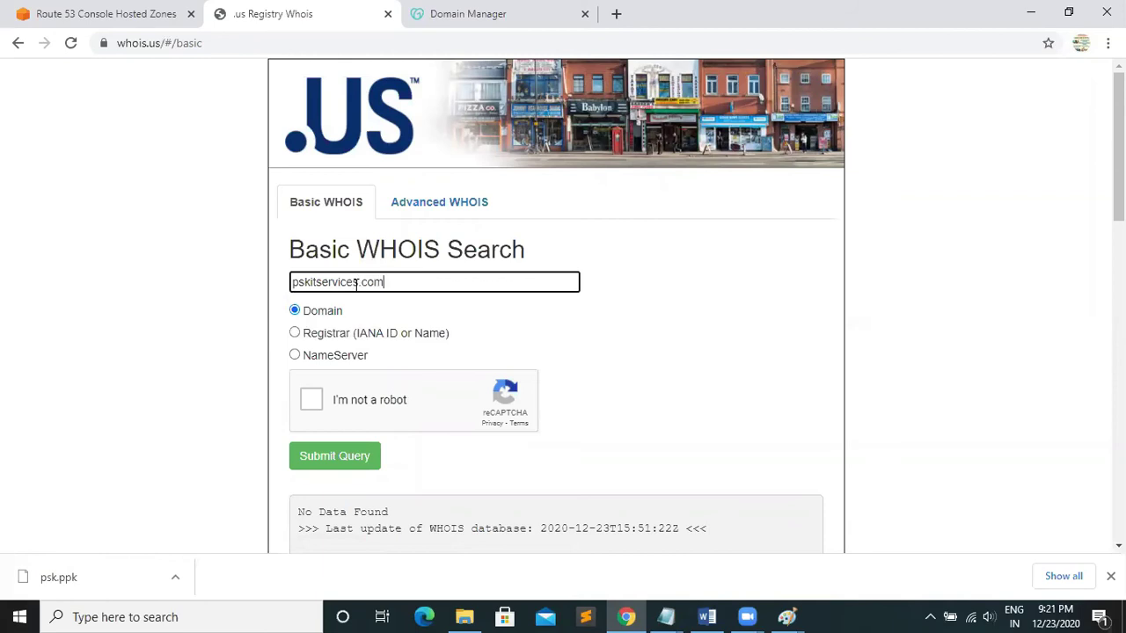
pyautogui.click(314, 401)
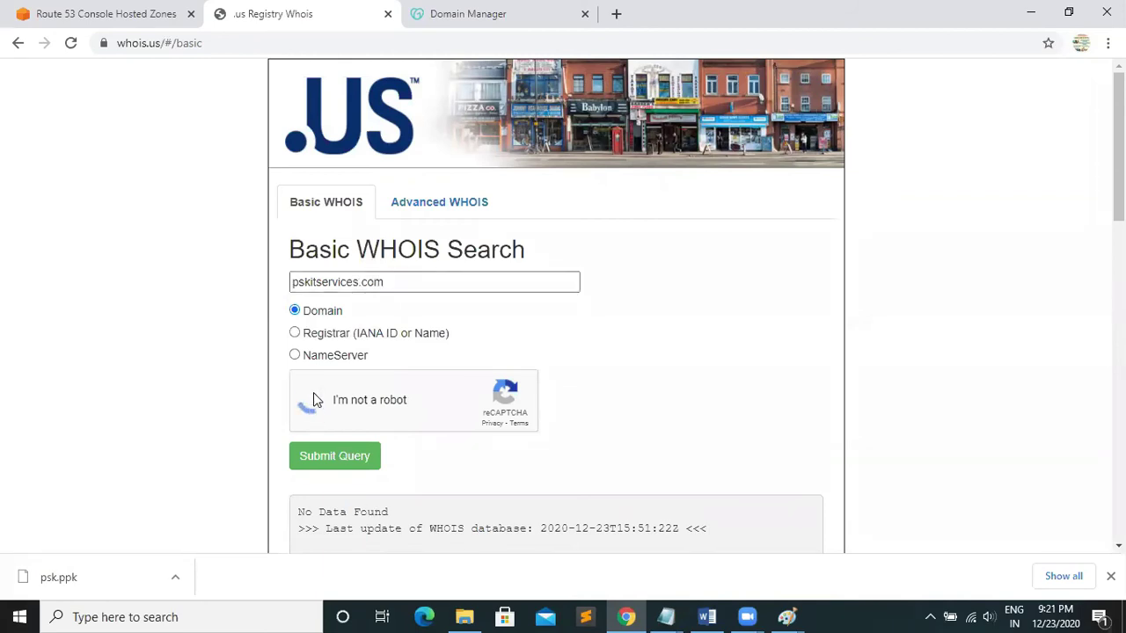
pyautogui.click(341, 464)
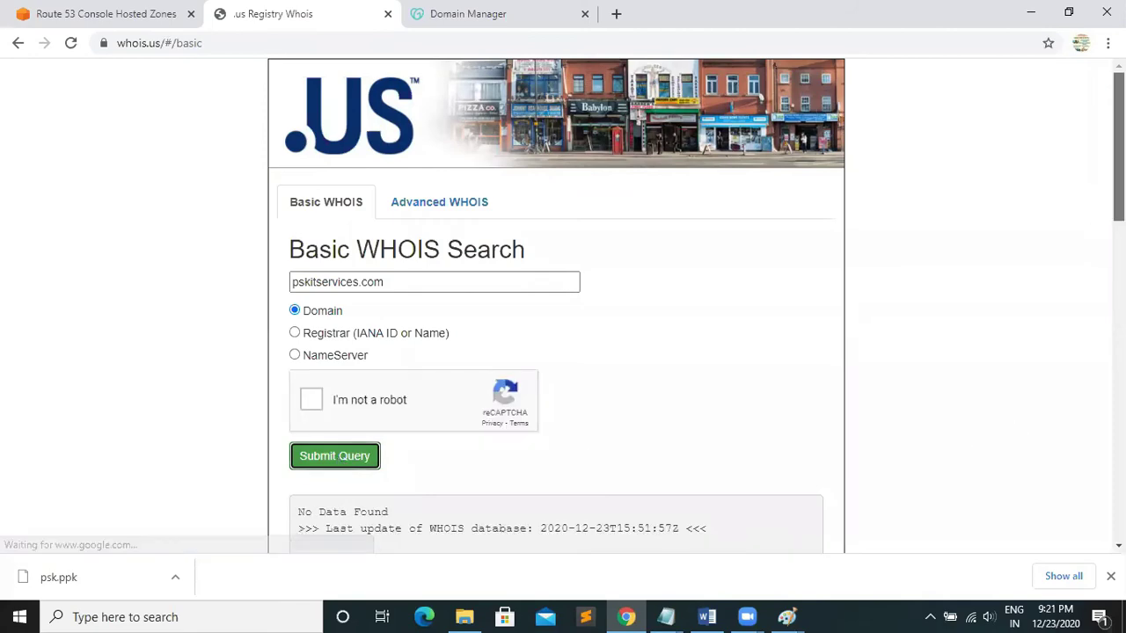
pyautogui.scroll(-4, 563, 351)
pyautogui.scroll(-7, 563, 352)
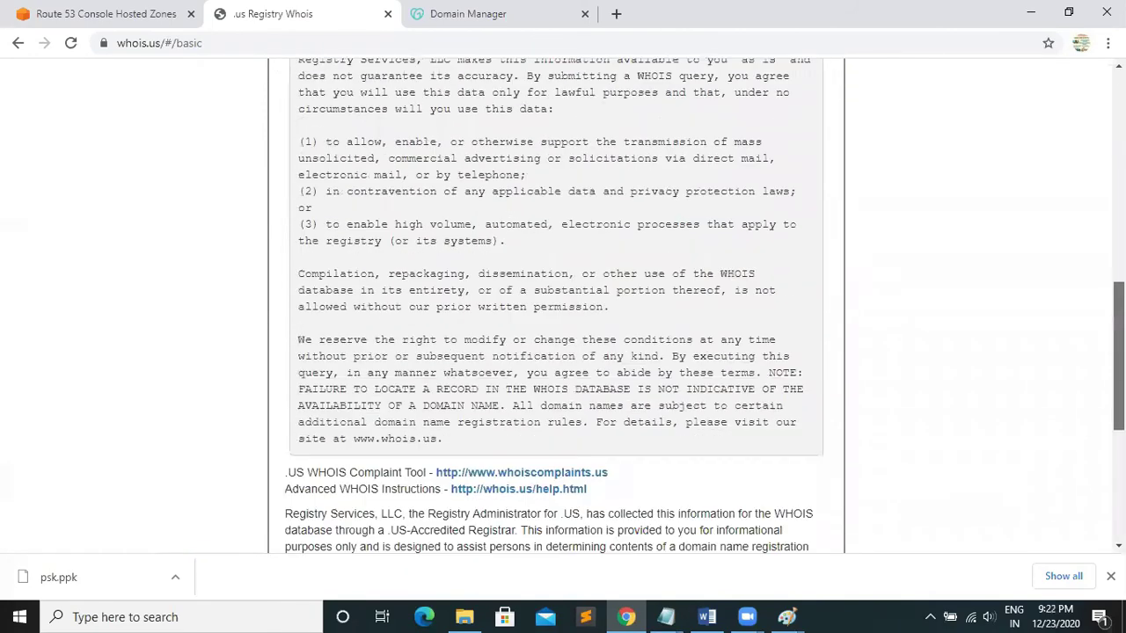
pyautogui.scroll(5, 563, 351)
pyautogui.scroll(5, 563, 352)
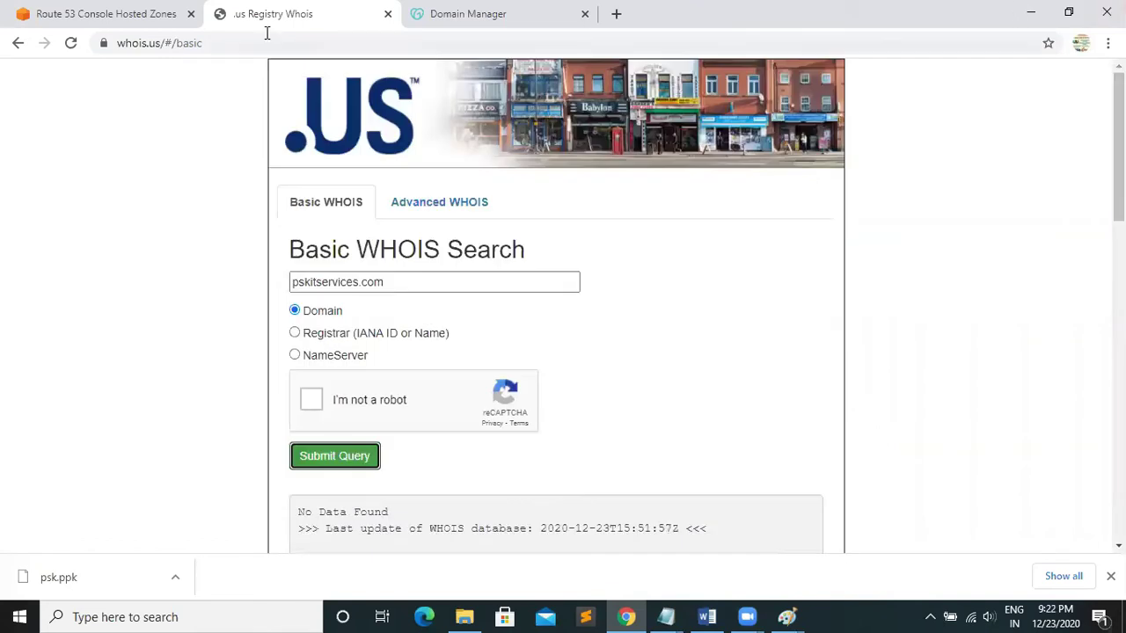
# Open the whois.com website in place of the .us Registry Whois page.
pyautogui.click(211, 53)
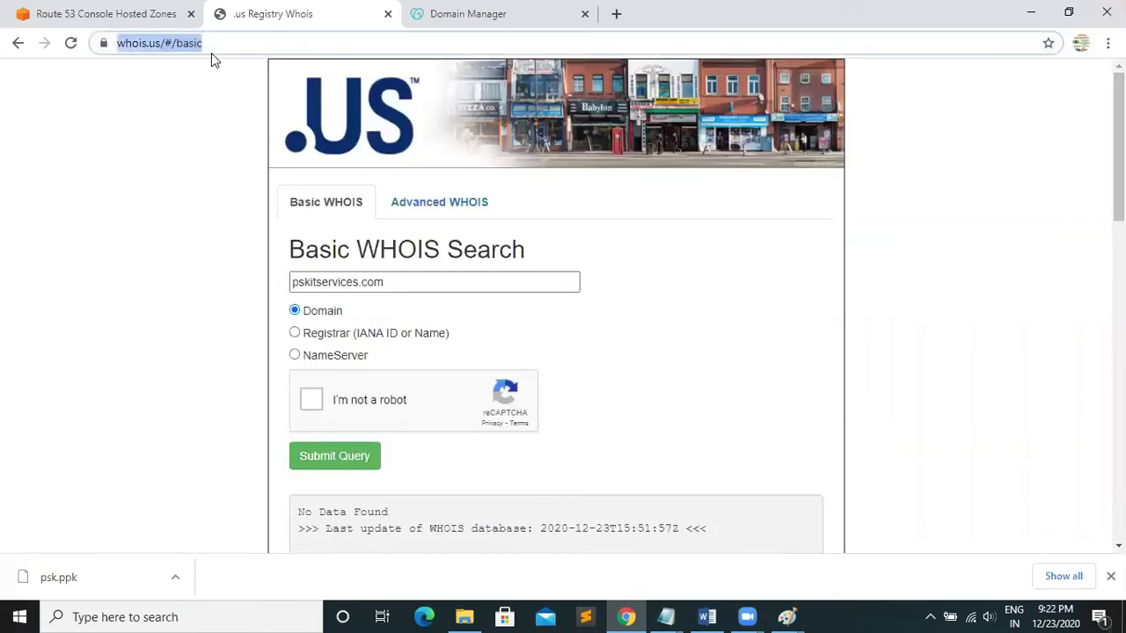
pyautogui.write('wh')
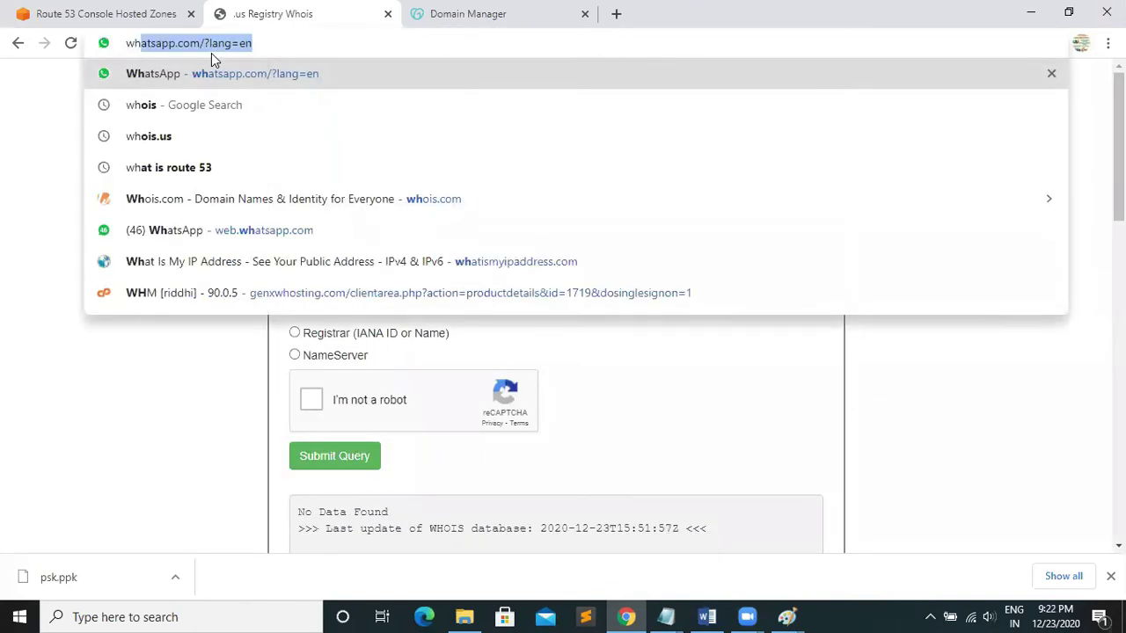
pyautogui.write('ois')
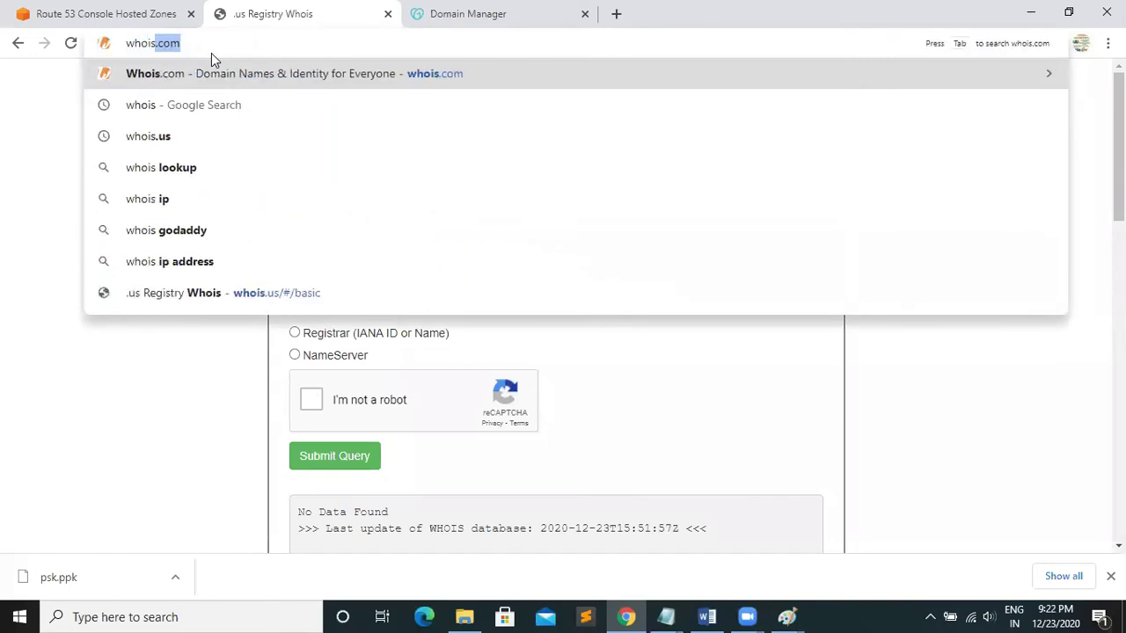
pyautogui.press('Return')
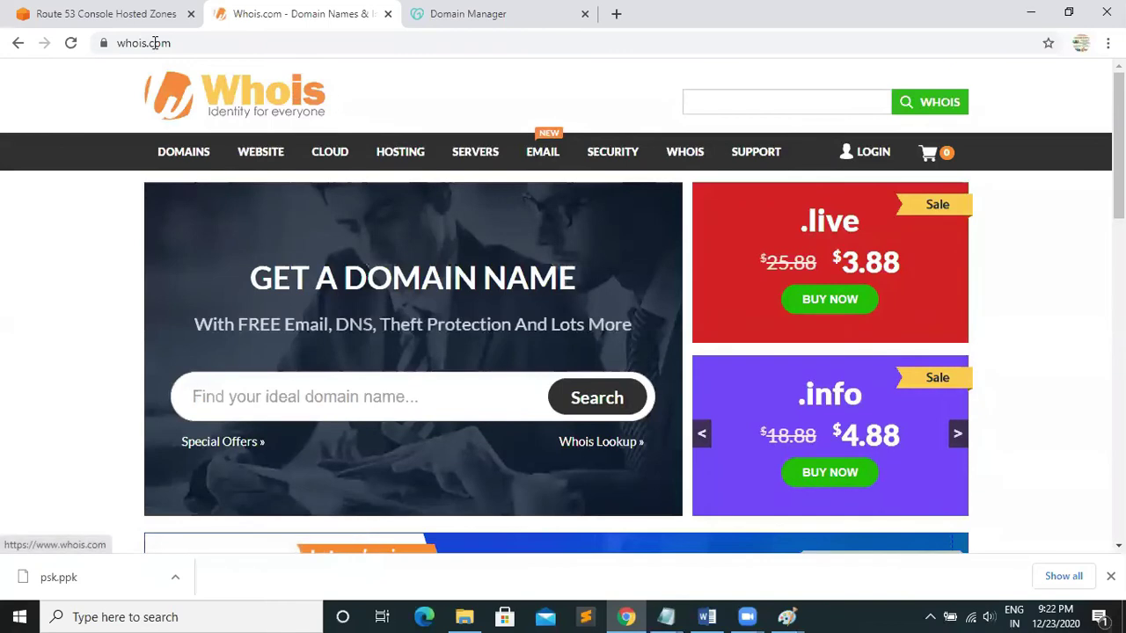
# Open the who.is WHOIS lookup website in the same browser tab.
pyautogui.click(192, 48)
pyautogui.write('whis')
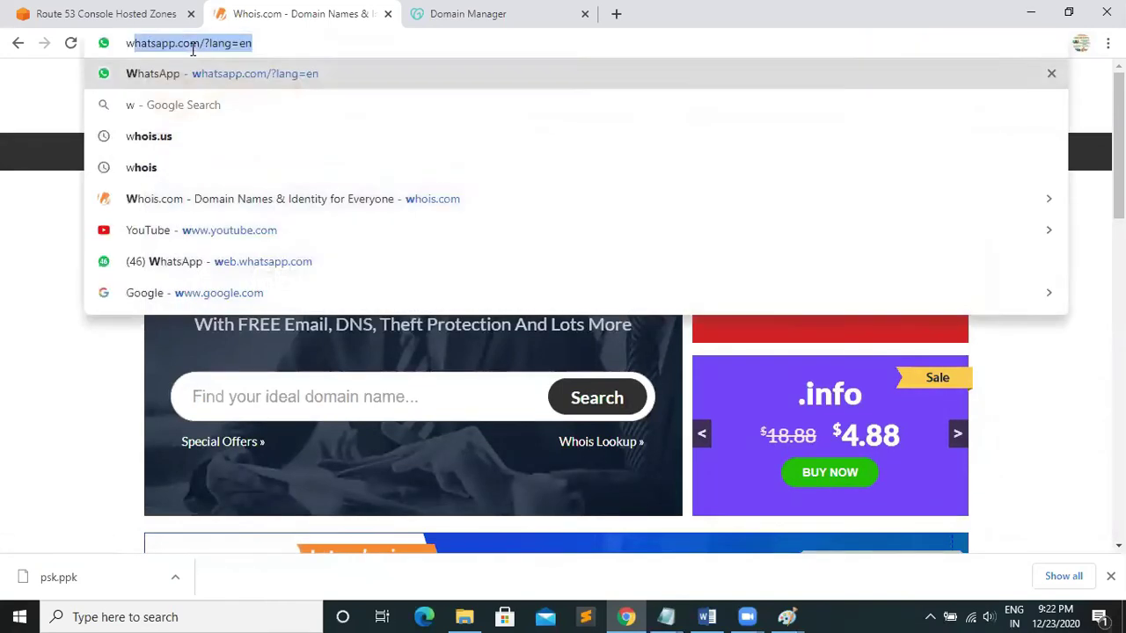
pyautogui.press('BackSpace')
pyautogui.press('BackSpace')
pyautogui.press('BackSpace')
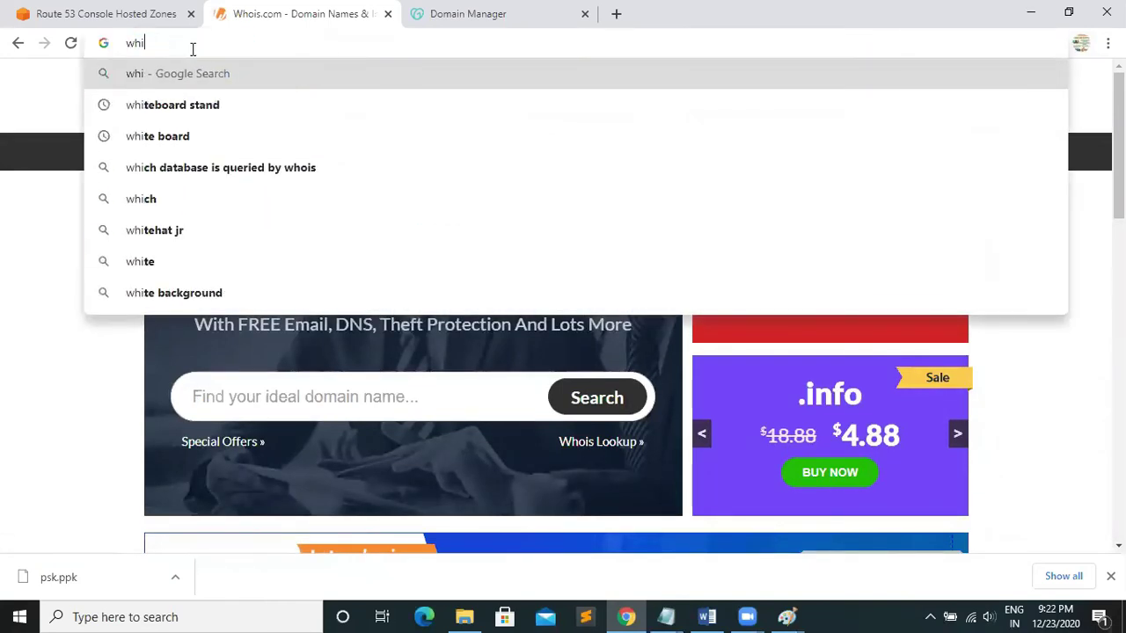
pyautogui.write('o')
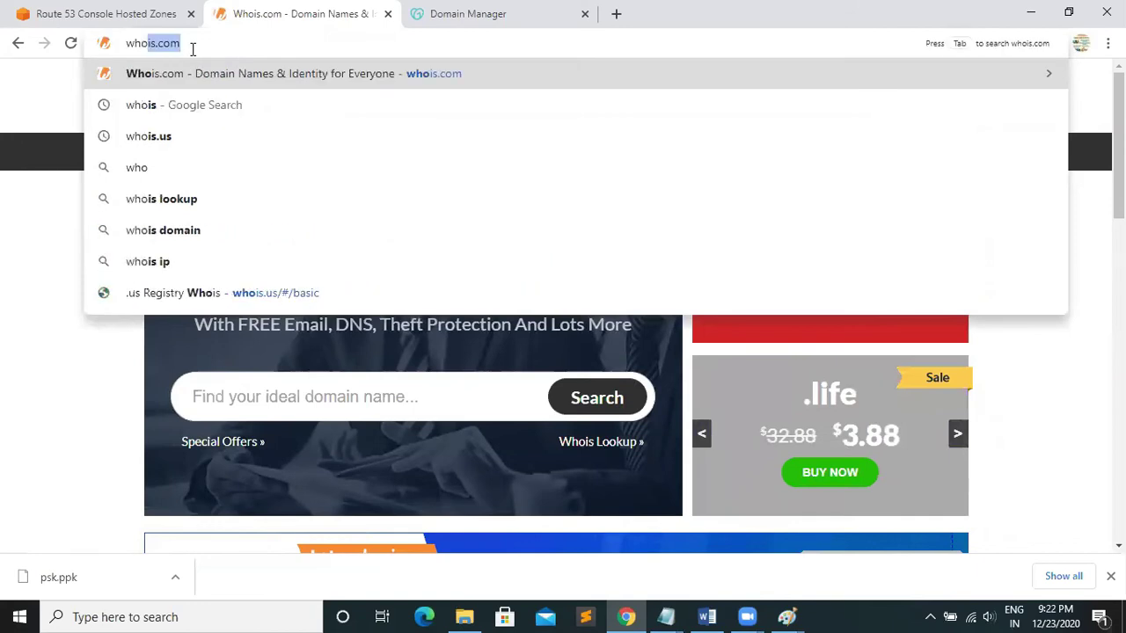
pyautogui.write('.is')
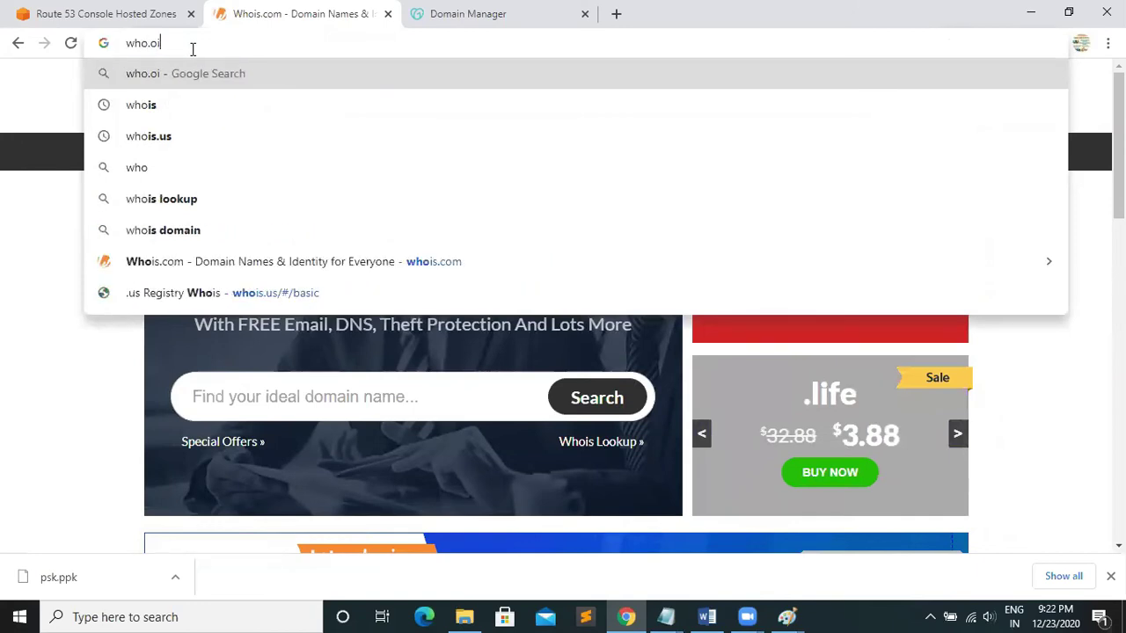
pyautogui.press('Return')
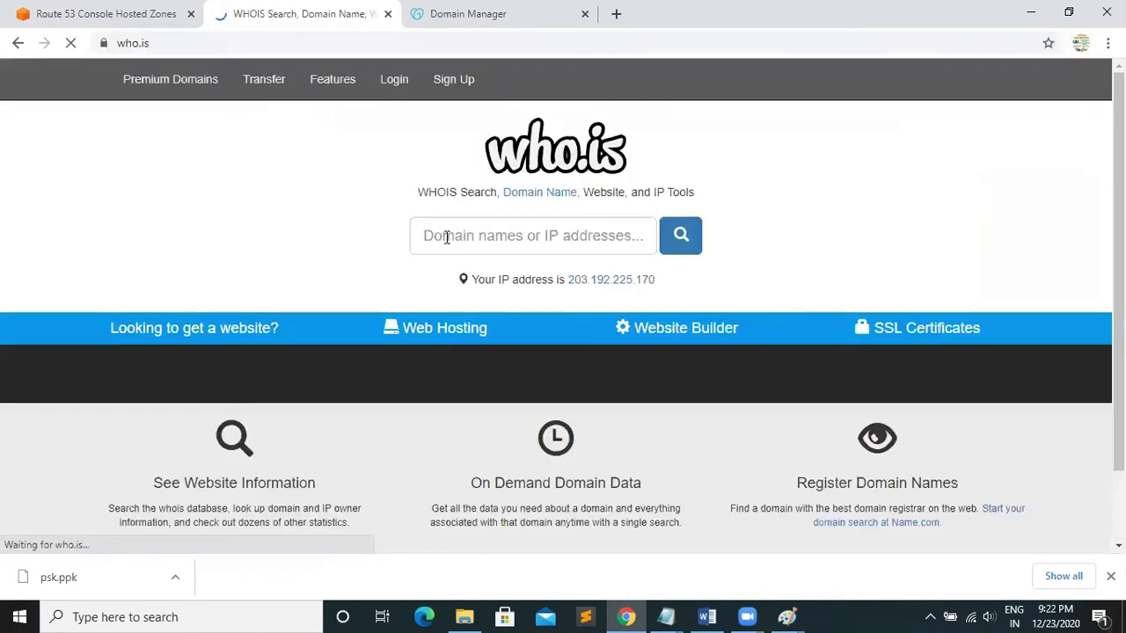
# Look up nayakias.com on who.is and examine the registrar information and name servers listed for the domain.
pyautogui.click(446, 236)
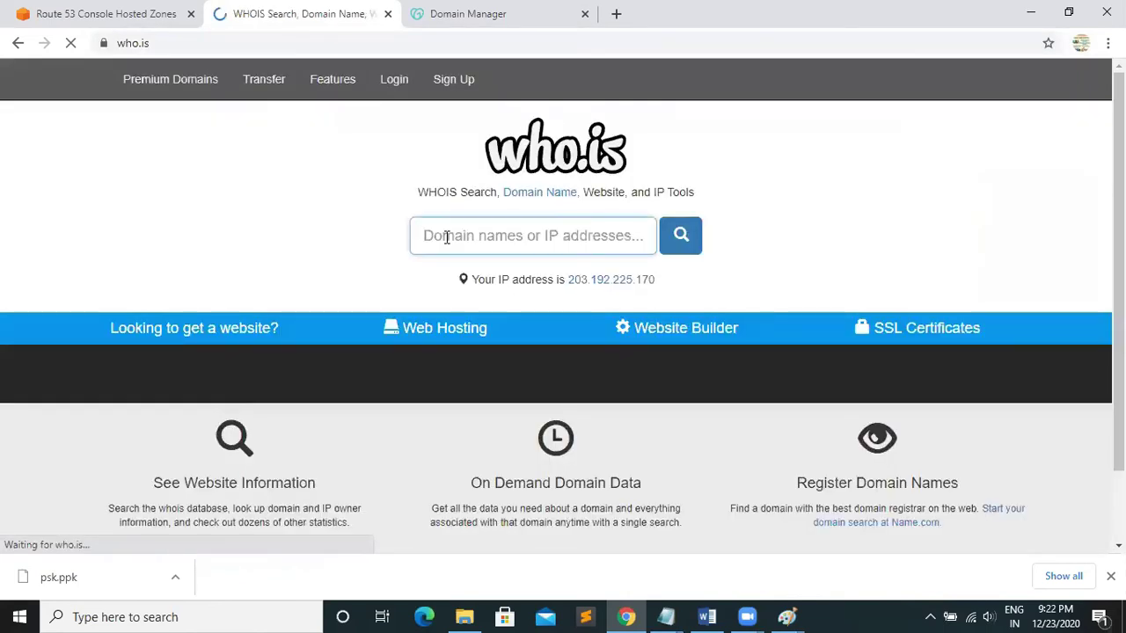
pyautogui.write('nayakias')
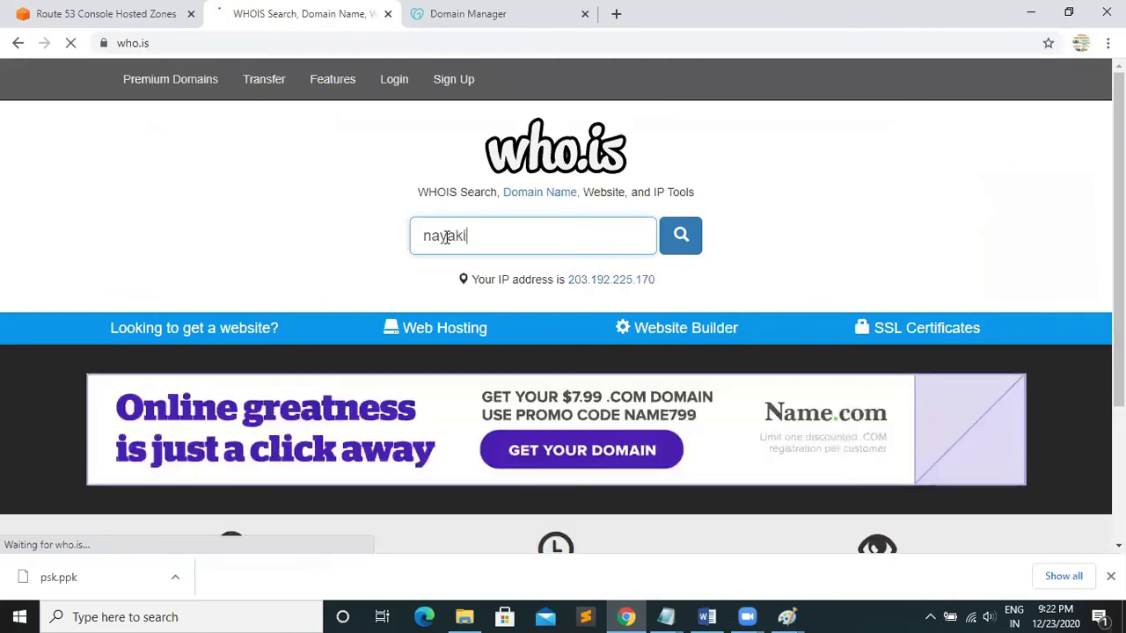
pyautogui.write('.com')
pyautogui.click(680, 235)
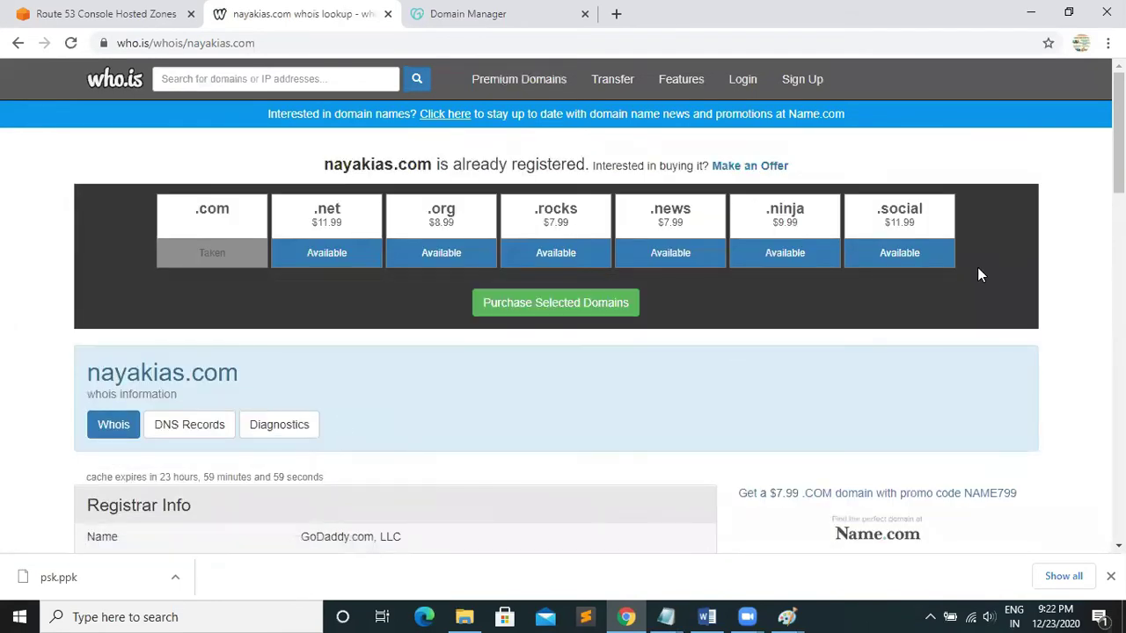
pyautogui.scroll(-5, 1117, 131)
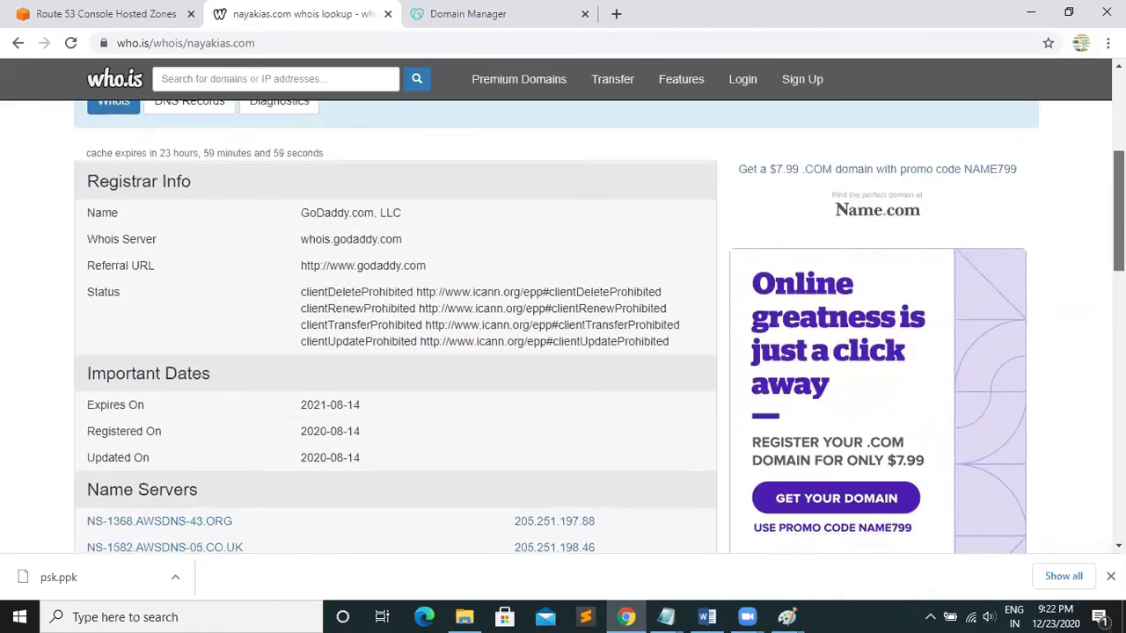
pyautogui.scroll(-1, 1087, 238)
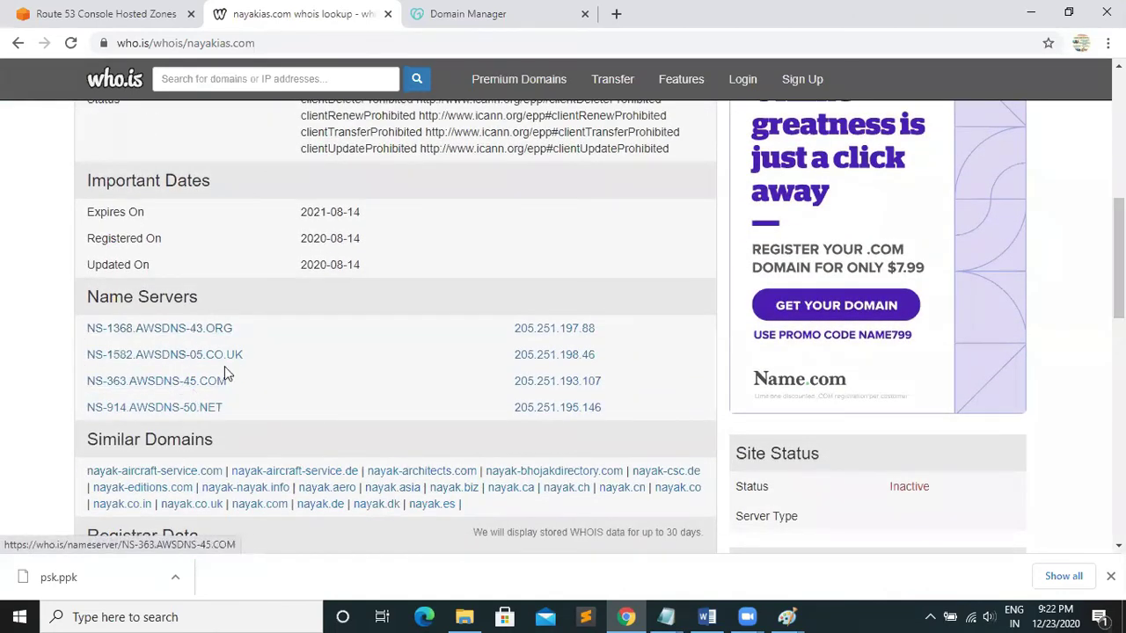
# Compare the WHOIS name servers with the AWS nameservers noted in the untitled Notepad file and with the GoDaddy nameserver settings.
pyautogui.click(670, 616)
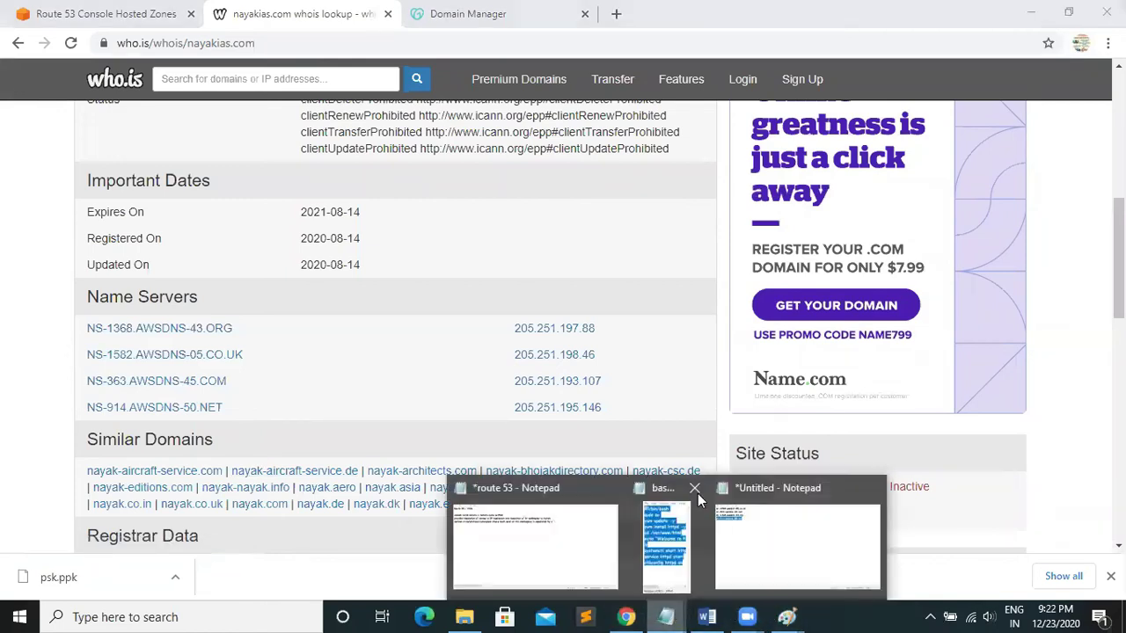
pyautogui.click(832, 513)
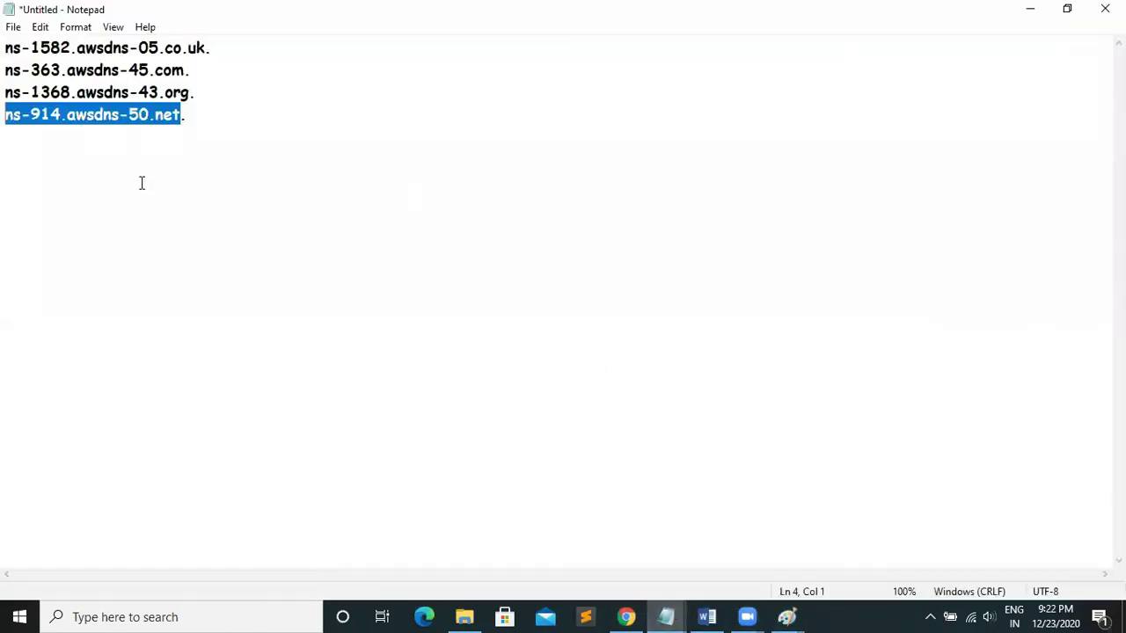
pyautogui.click(1067, 8)
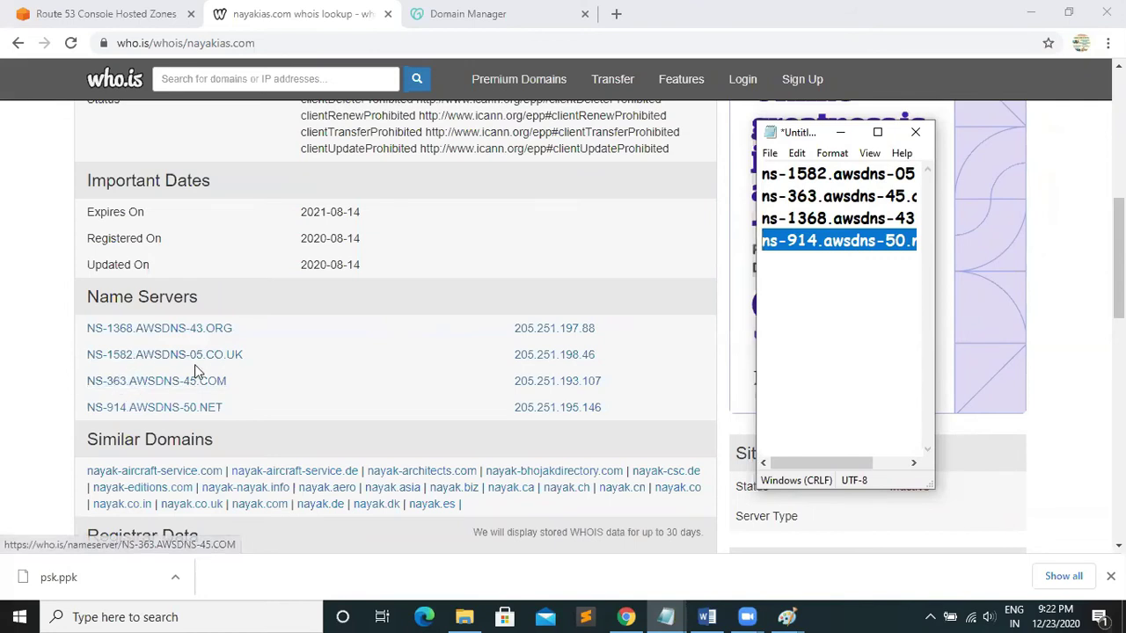
pyautogui.click(877, 132)
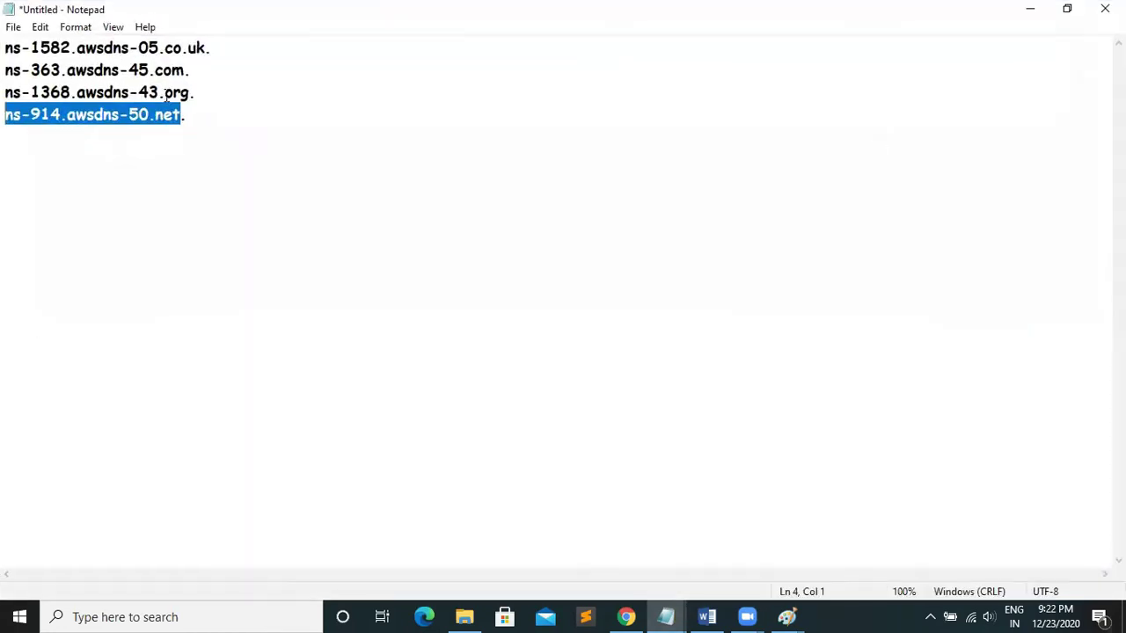
pyautogui.click(1027, 10)
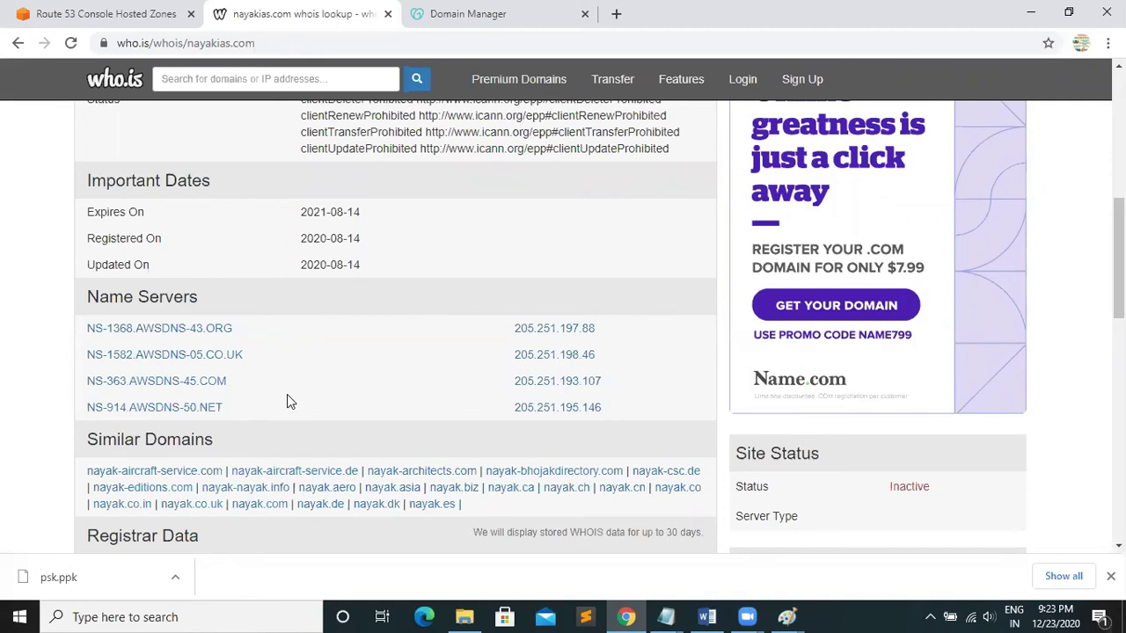
pyautogui.click(445, 19)
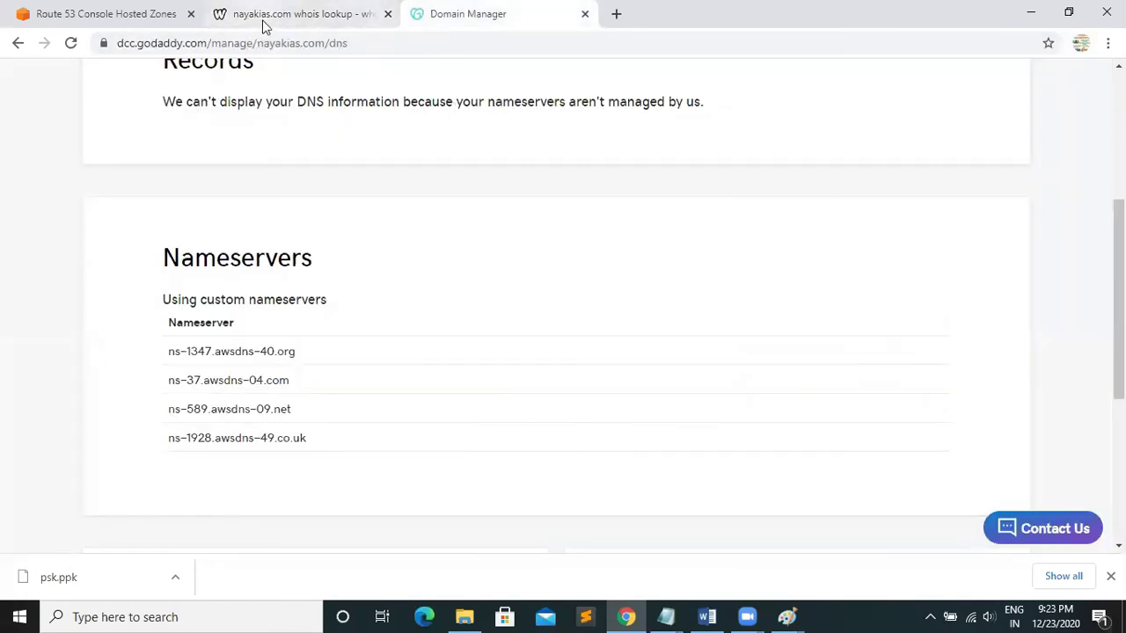
pyautogui.click(101, 18)
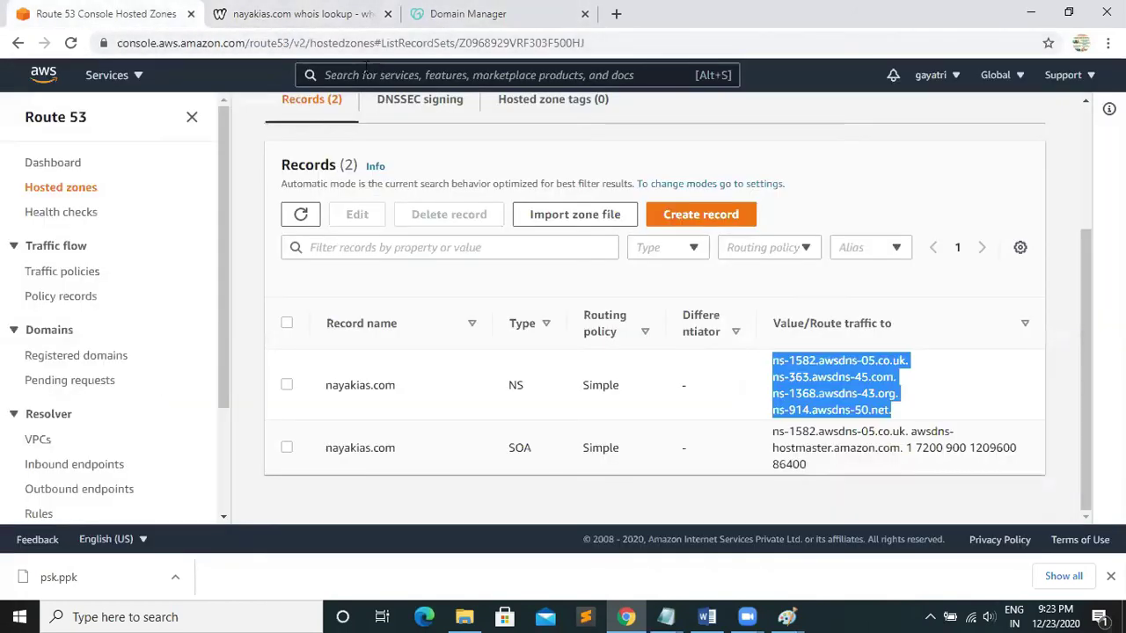
pyautogui.click(246, 277)
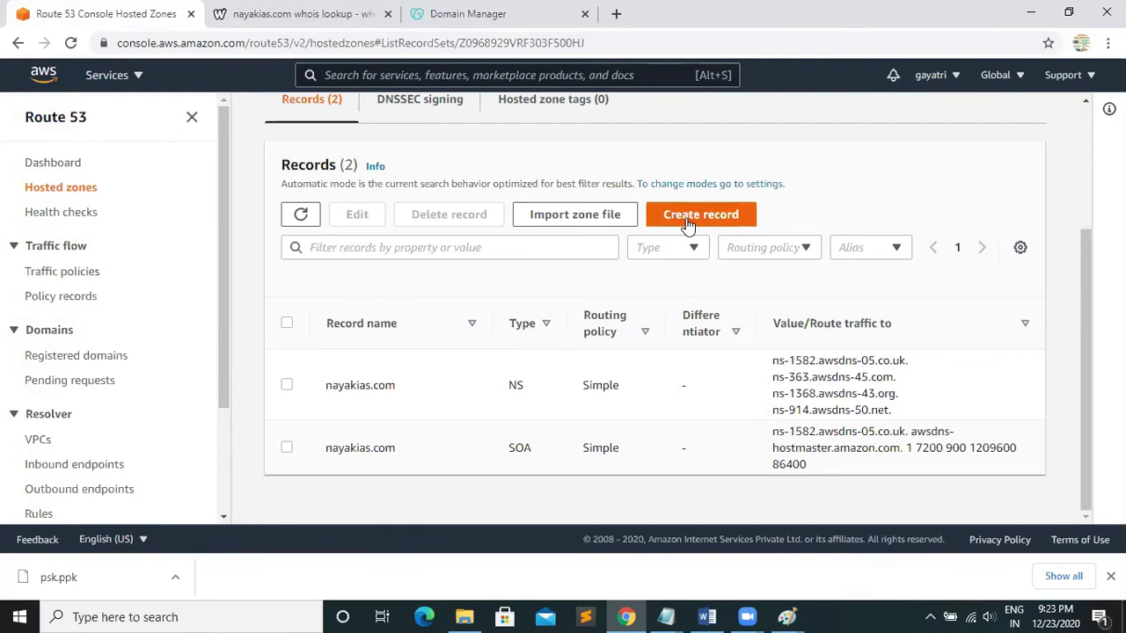
pyautogui.click(287, 386)
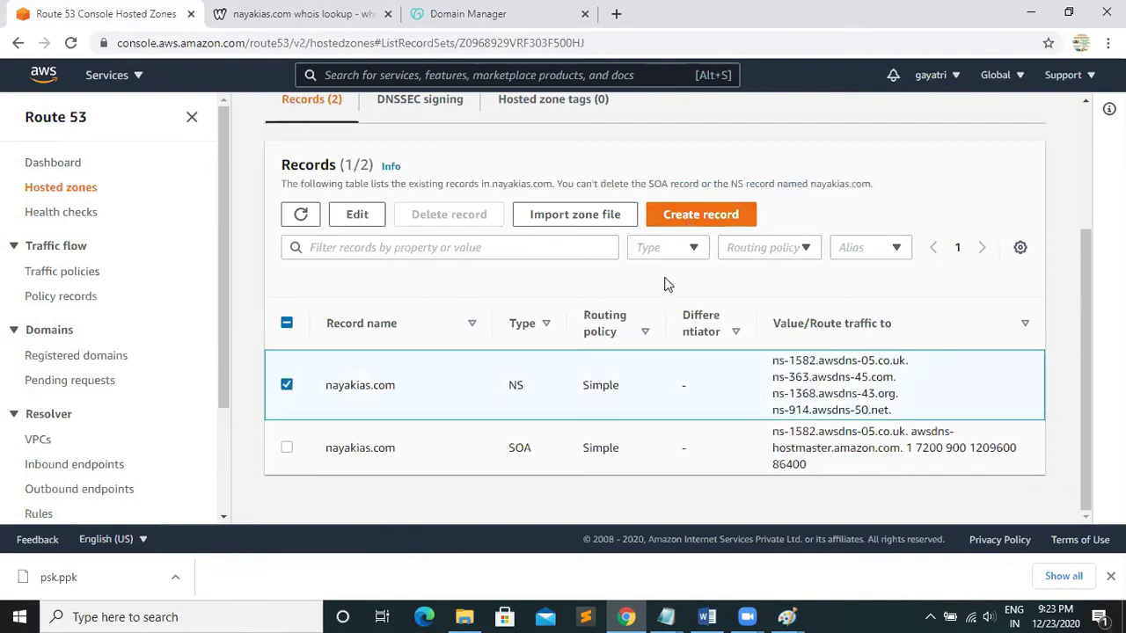
pyautogui.click(696, 216)
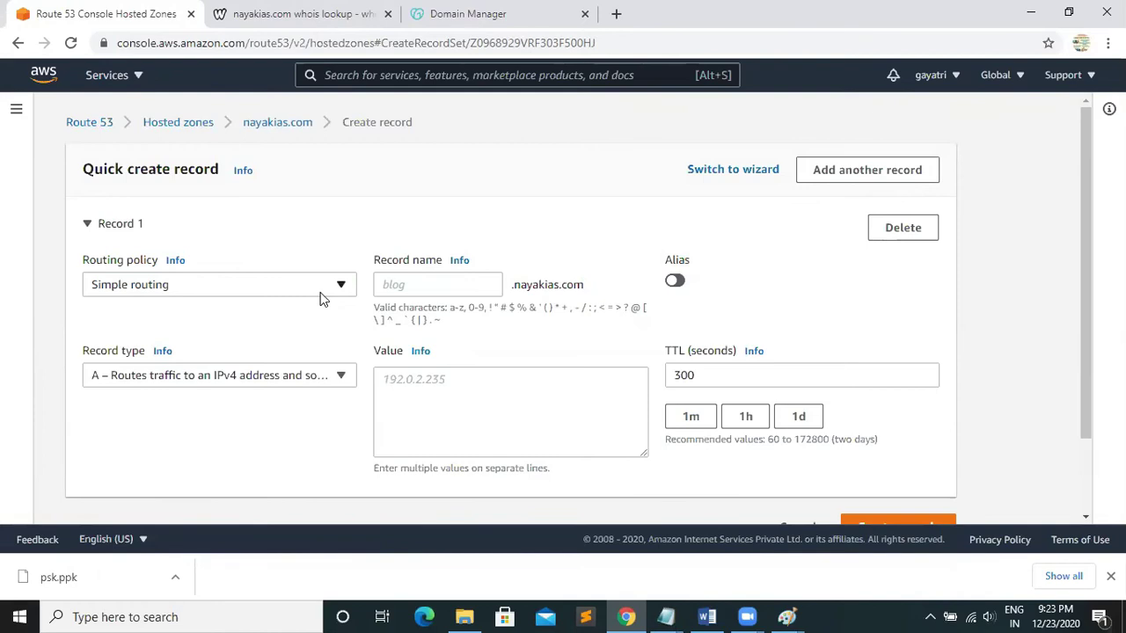
pyautogui.click(342, 293)
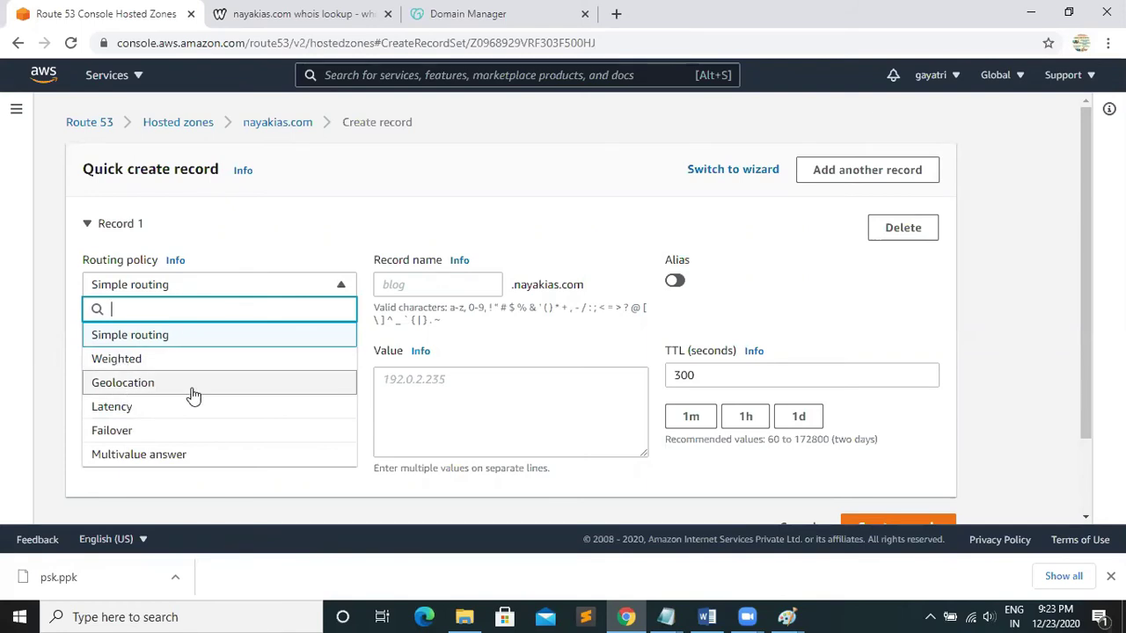
pyautogui.click(134, 337)
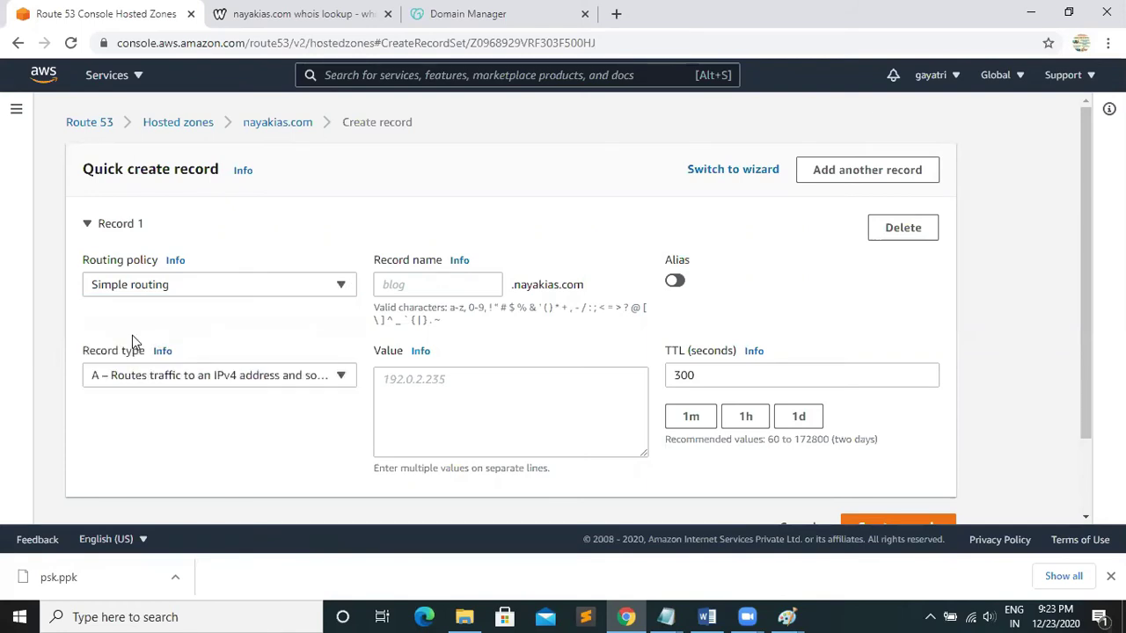
pyautogui.click(433, 280)
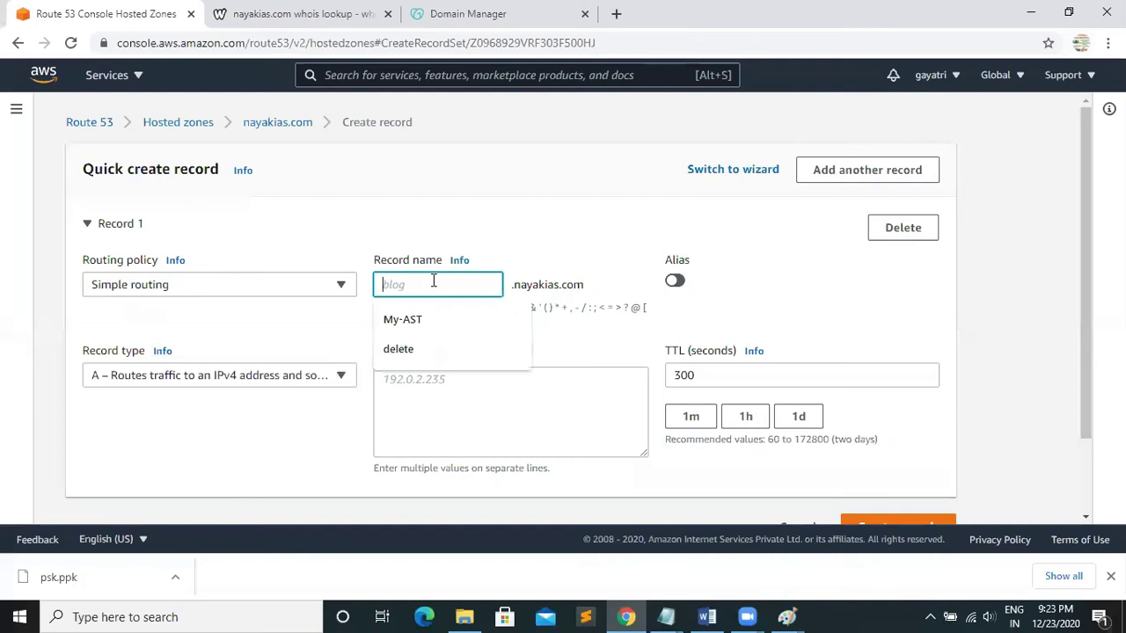
pyautogui.write('w')
pyautogui.write('ww')
pyautogui.click(487, 382)
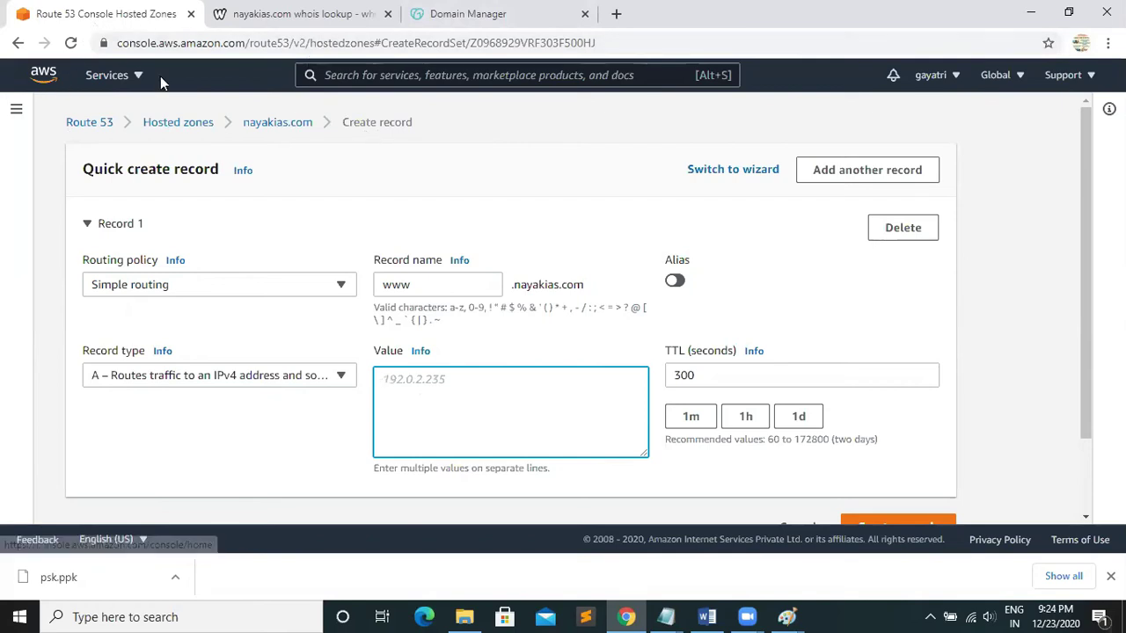
# Open EC2 in a new tab, copy the running Webserver instance's public IPv4 address, and return to the Route 53 record.
pyautogui.click(136, 76)
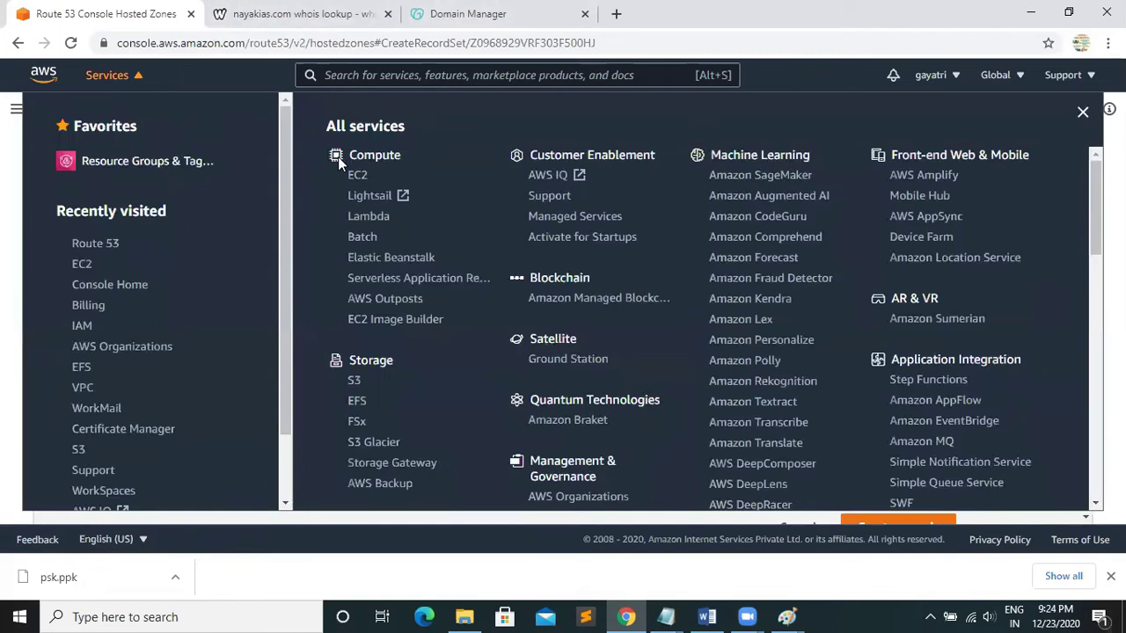
pyautogui.rightClick(355, 173)
pyautogui.click(378, 186)
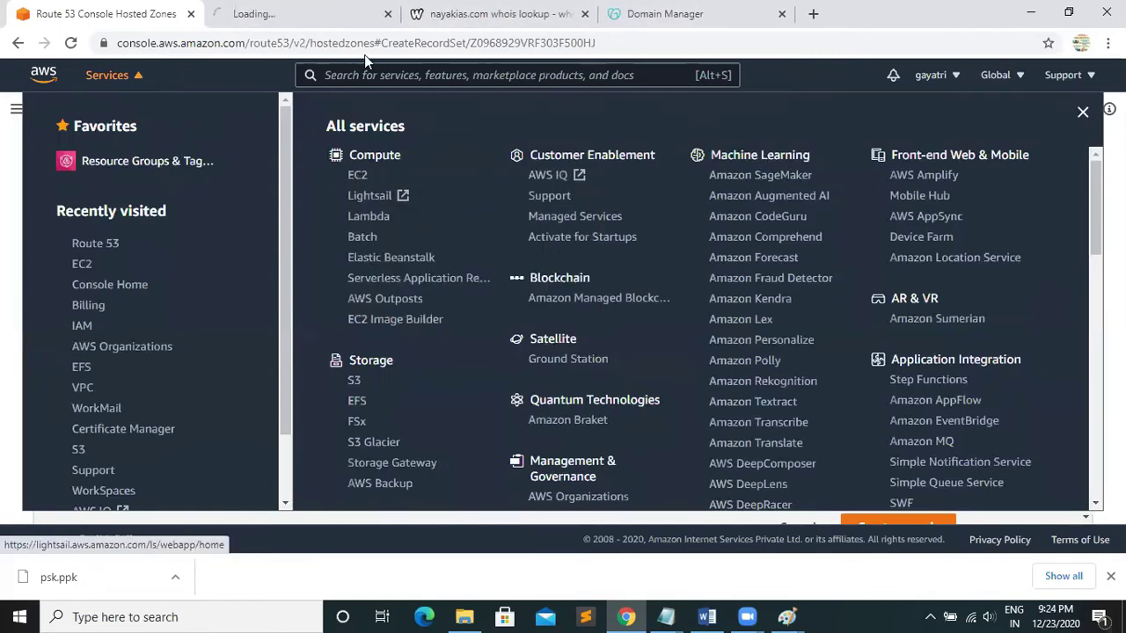
pyautogui.click(299, 13)
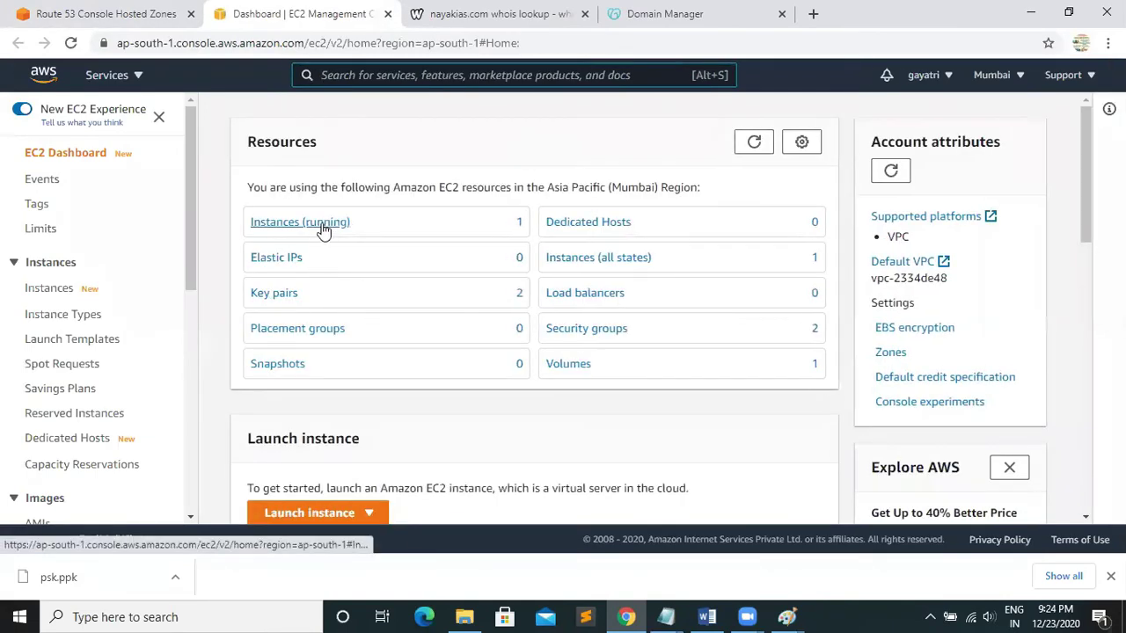
pyautogui.click(323, 227)
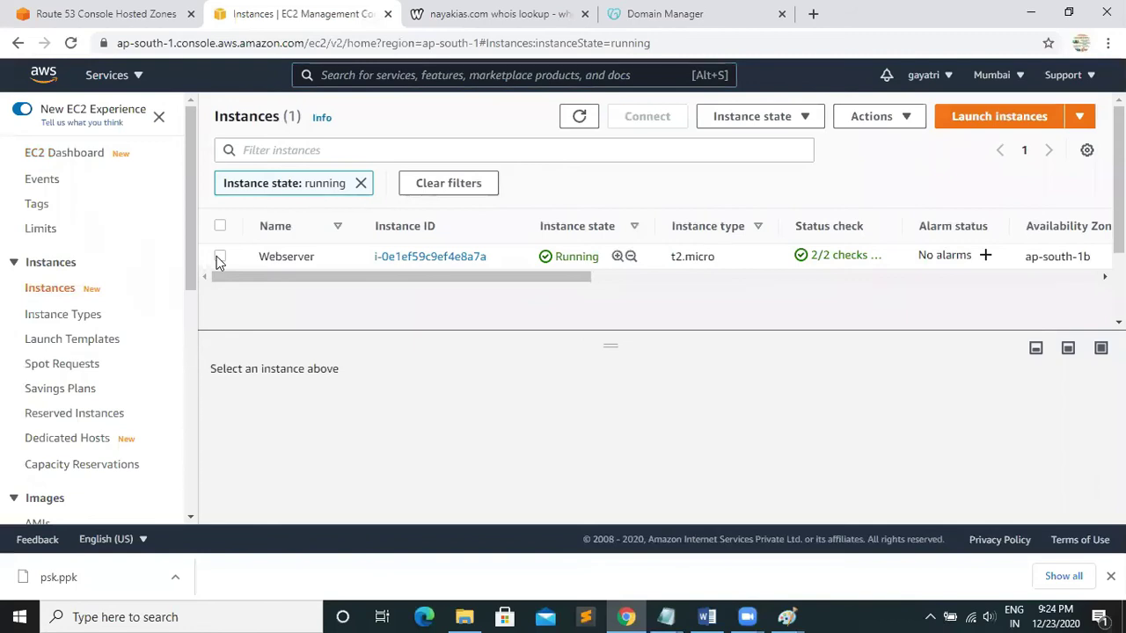
pyautogui.click(220, 257)
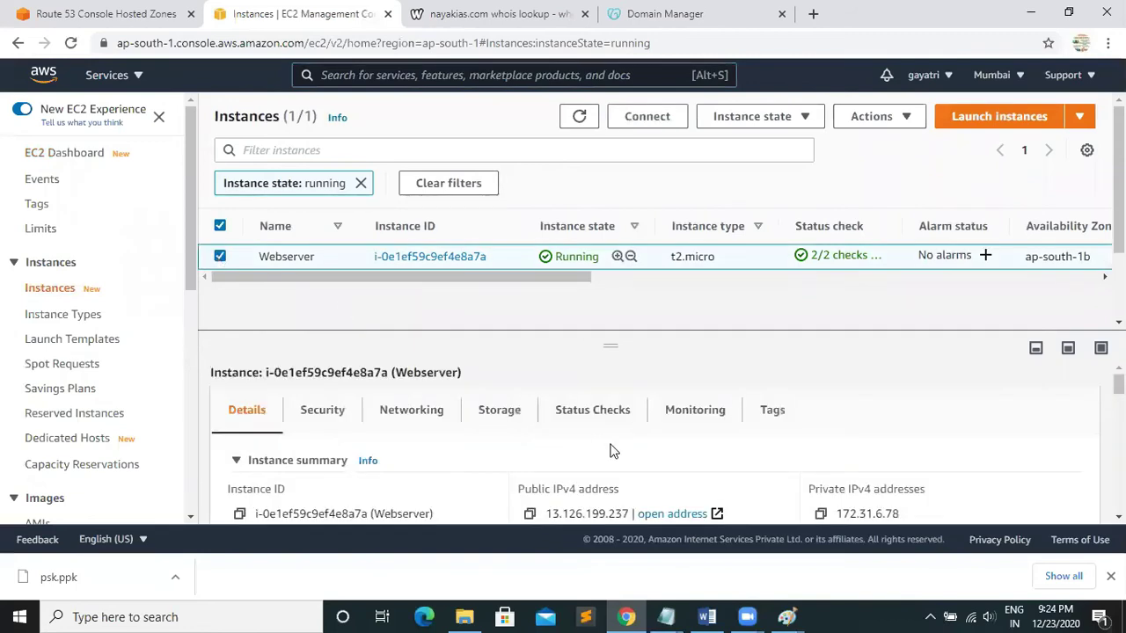
pyautogui.click(534, 514)
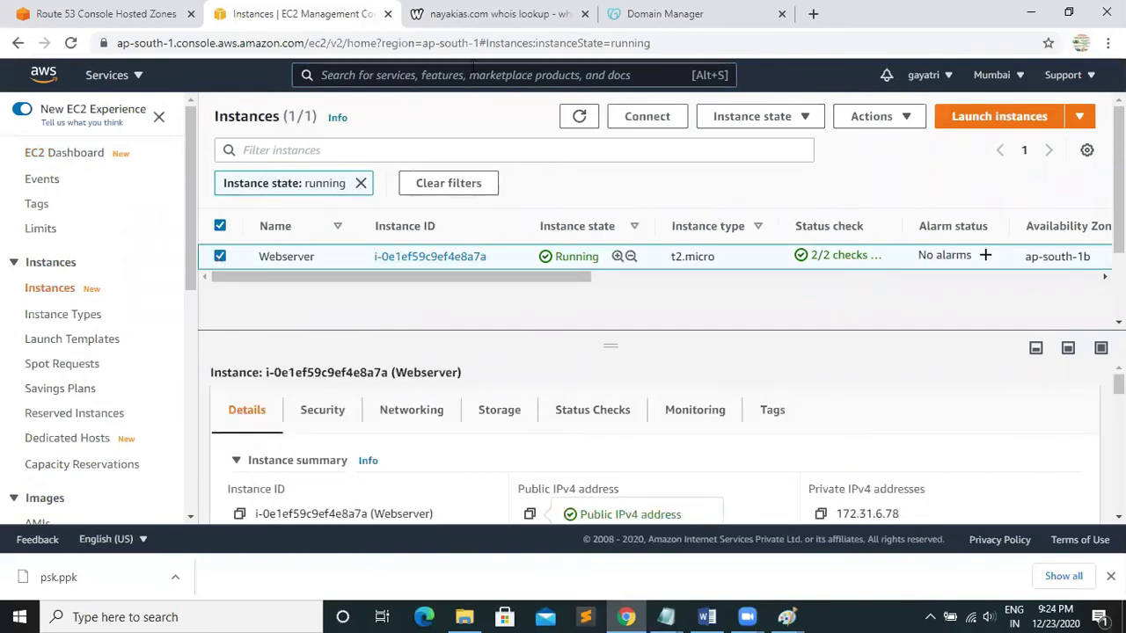
pyautogui.click(41, 13)
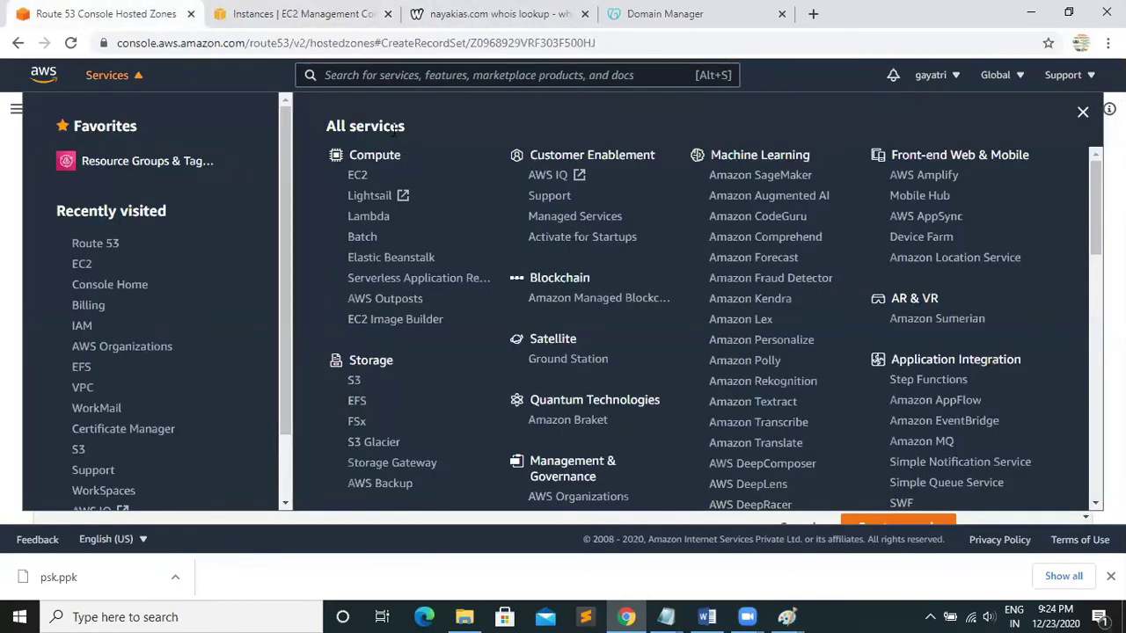
# Set the www record's value to 13.126.199.237, create the A record, and review it in the nayakias.com record list.
pyautogui.click(312, 158)
pyautogui.click(264, 18)
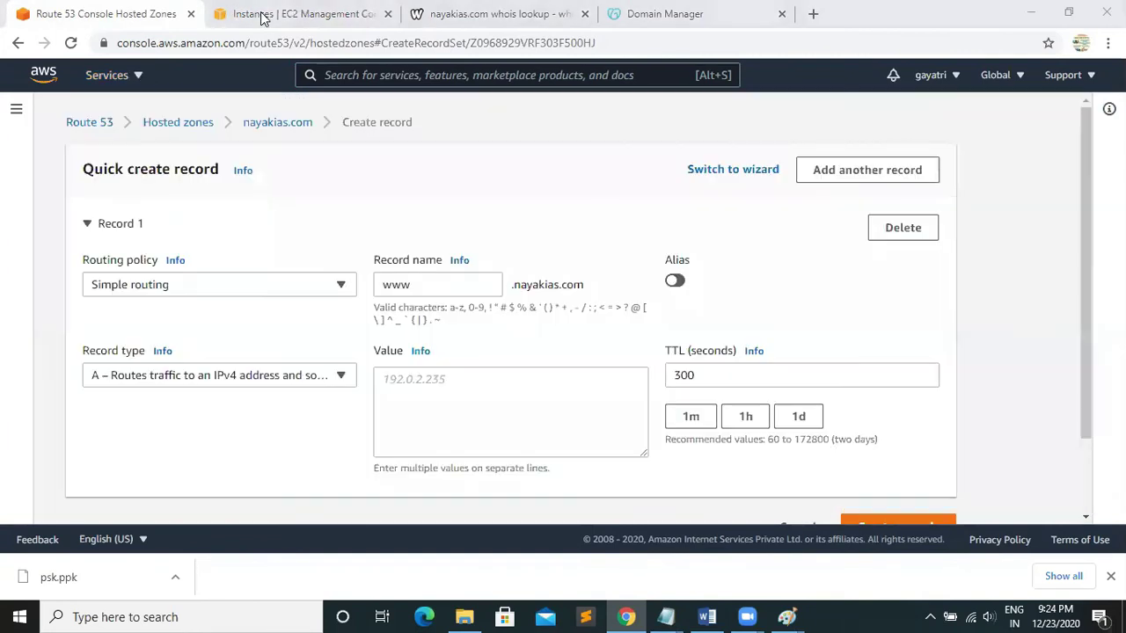
pyautogui.click(383, 382)
pyautogui.hotkey('ctrl', 'v')
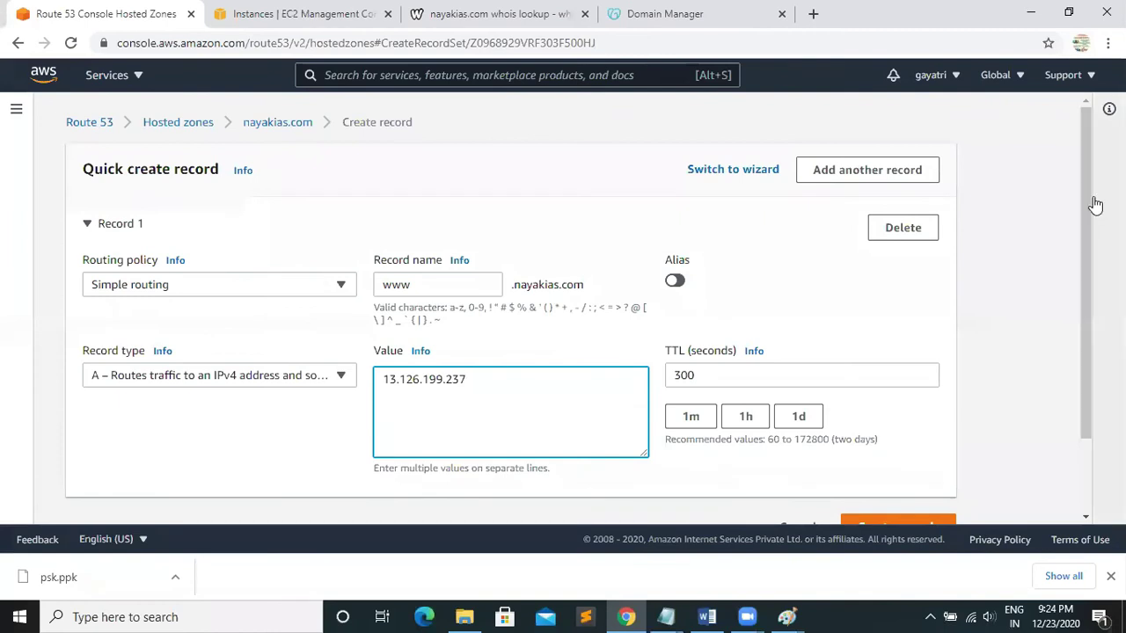
pyautogui.scroll(-2, 1086, 264)
pyautogui.click(877, 453)
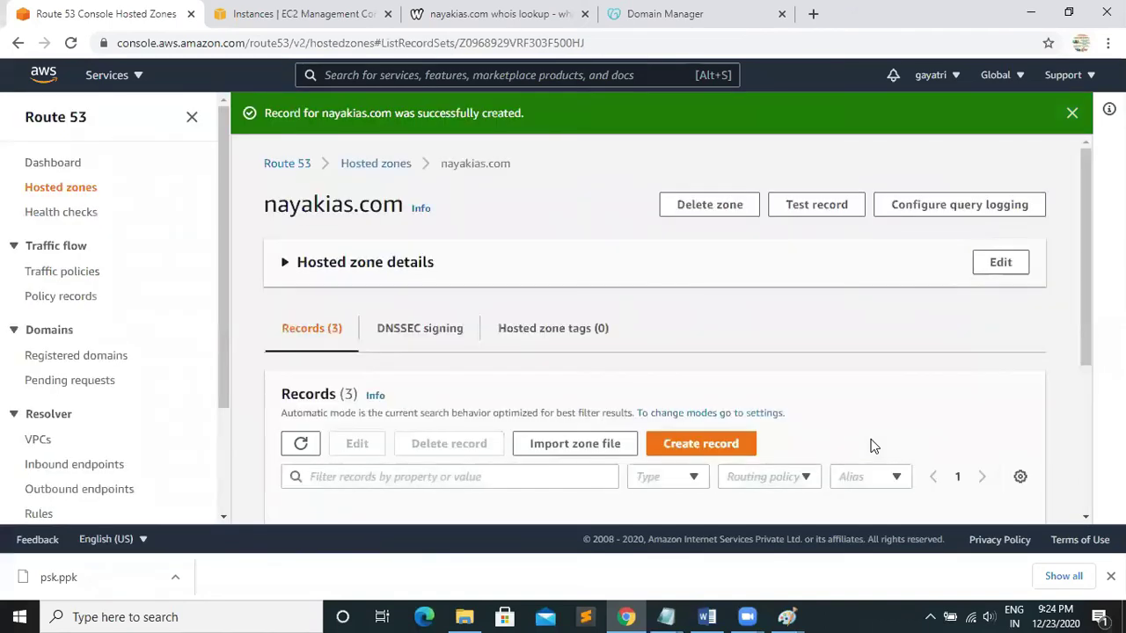
pyautogui.moveTo(1084, 244); pyautogui.dragTo(1085, 393)
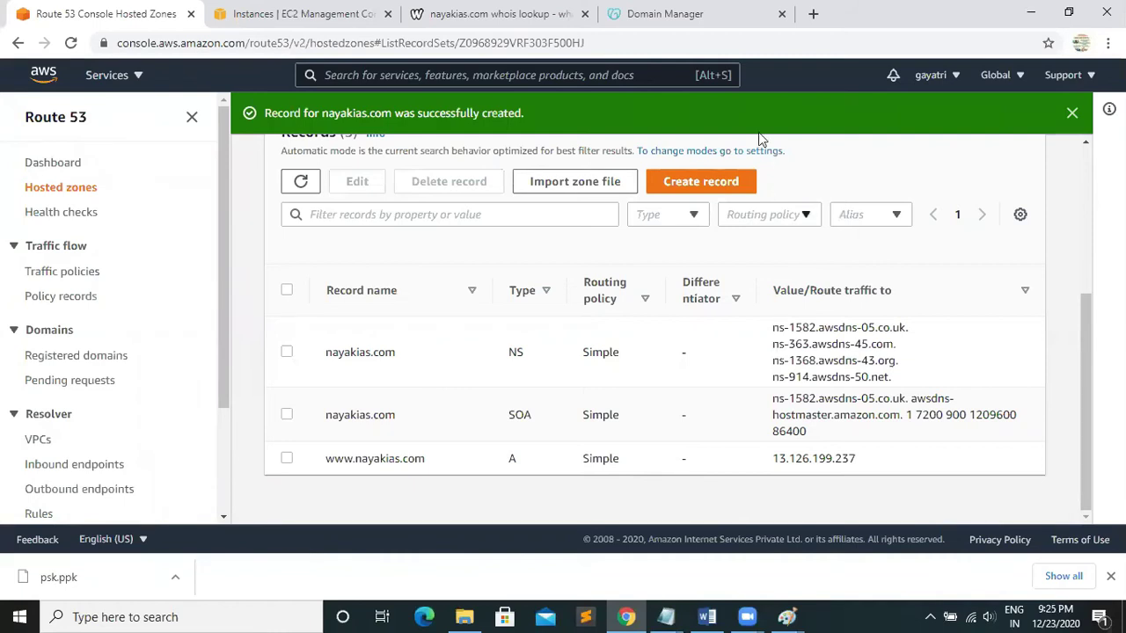
pyautogui.click(492, 15)
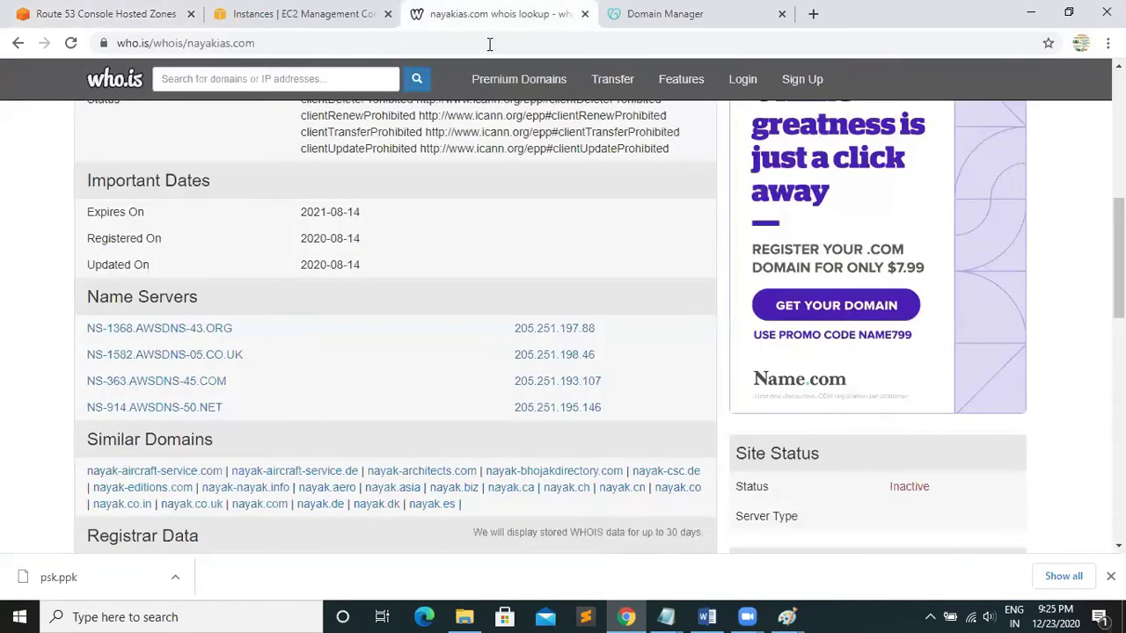
pyautogui.click(300, 42)
pyautogui.write('ww')
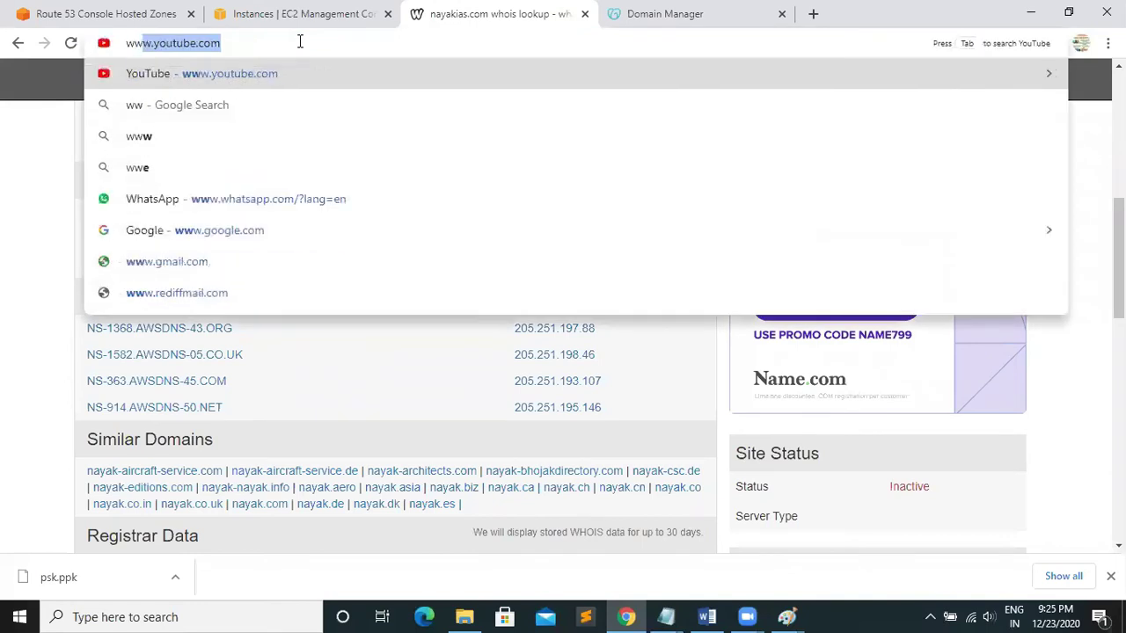
pyautogui.write('w.')
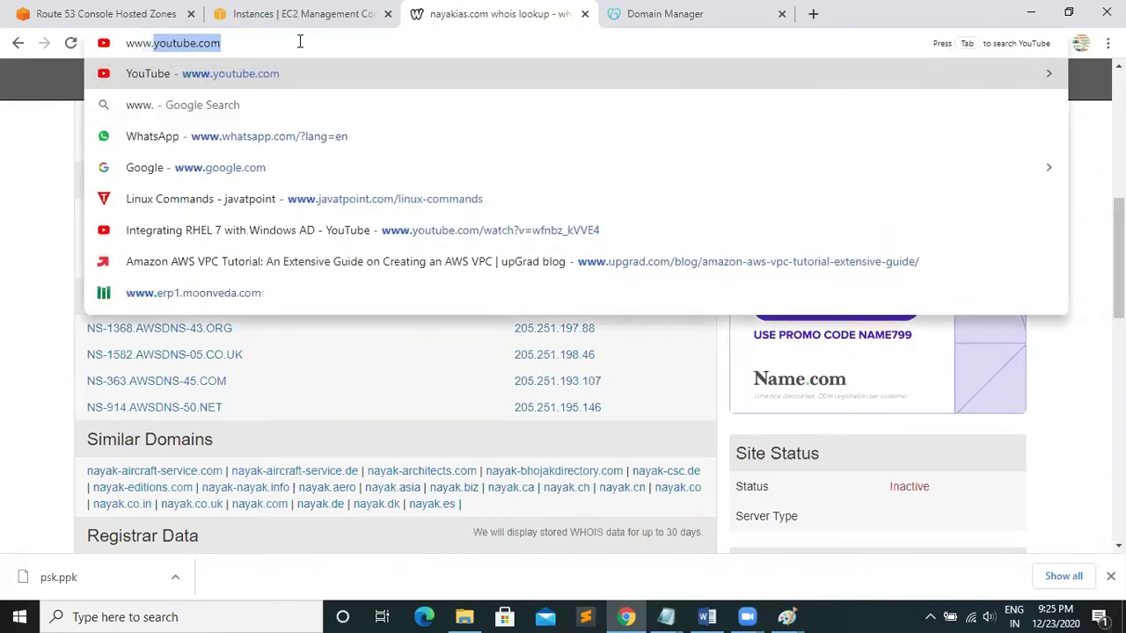
pyautogui.write('ya')
pyautogui.press('BackSpace')
pyautogui.press('BackSpace')
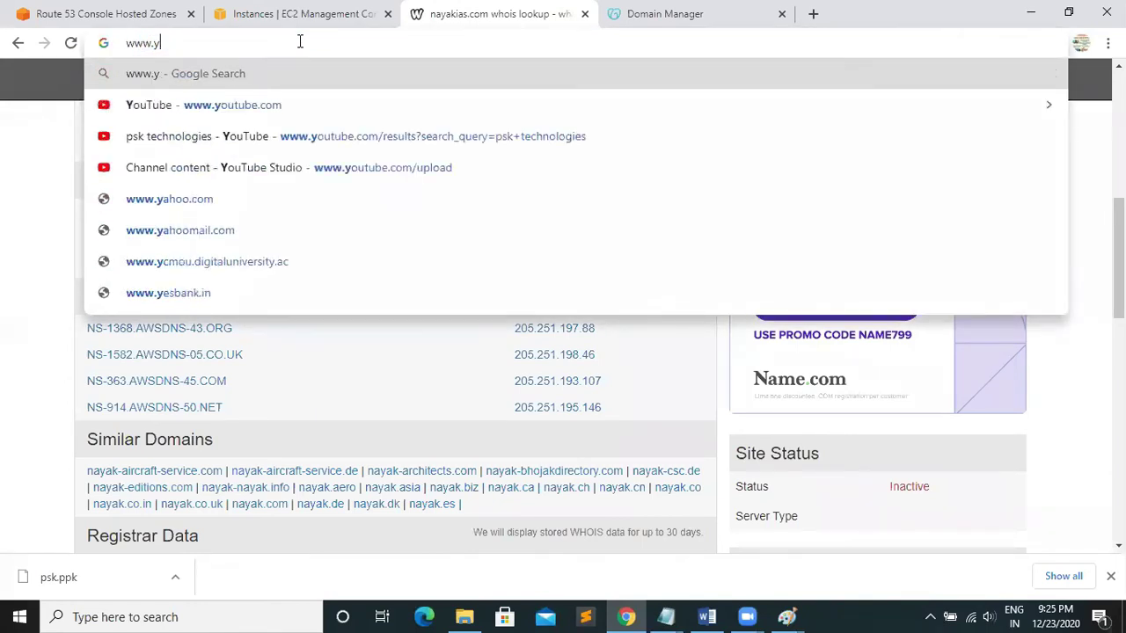
pyautogui.write('naya')
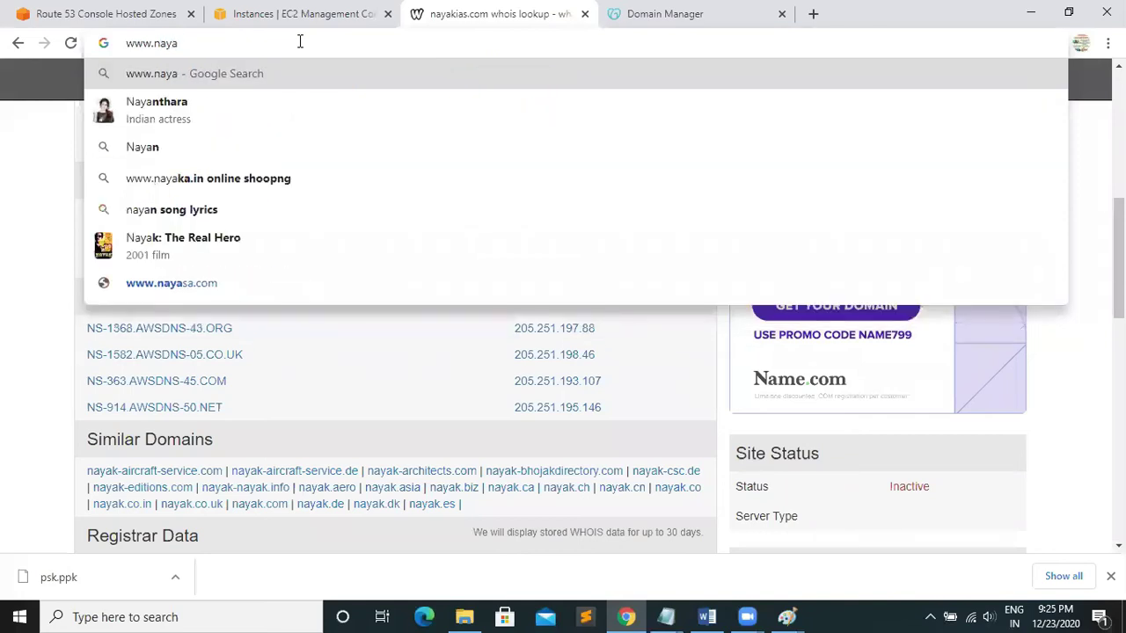
pyautogui.write('kias')
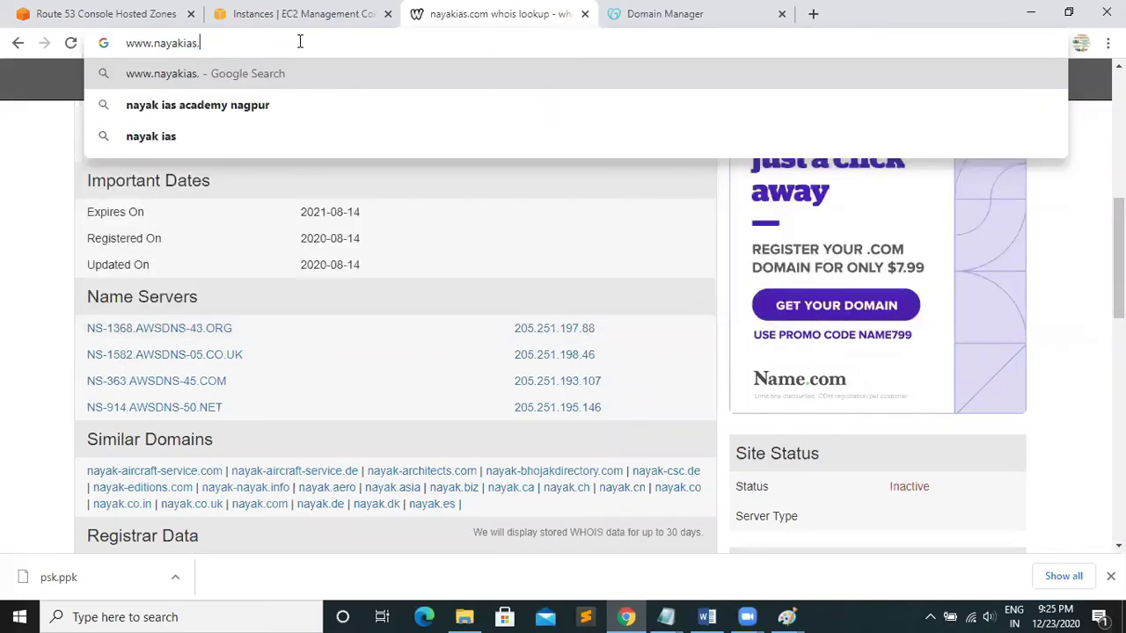
pyautogui.write('.com')
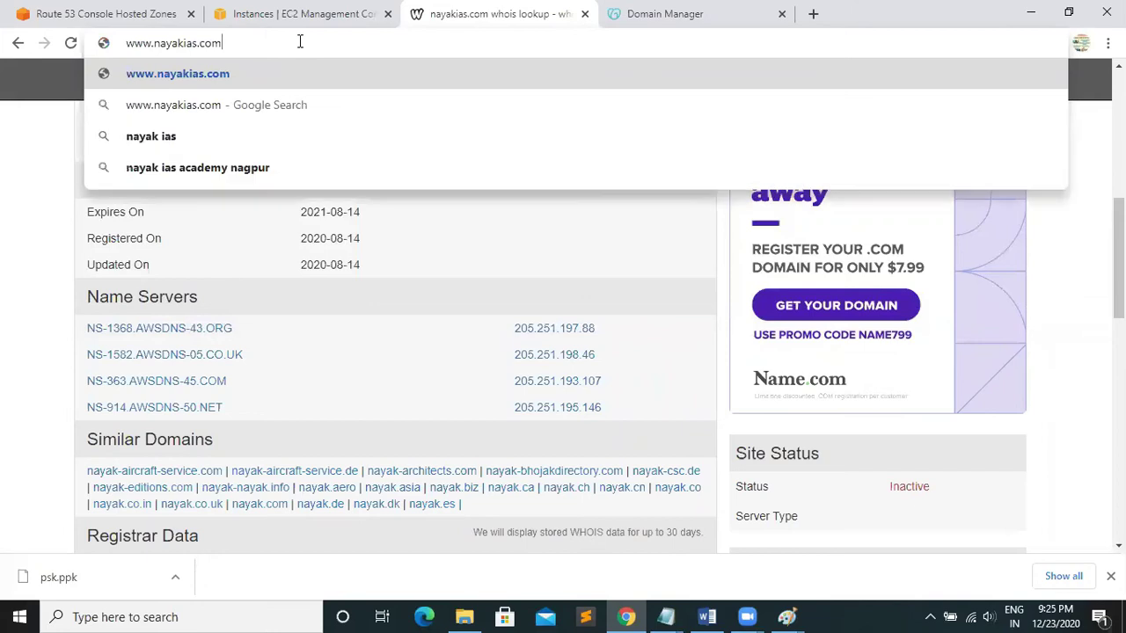
pyautogui.press('Return')
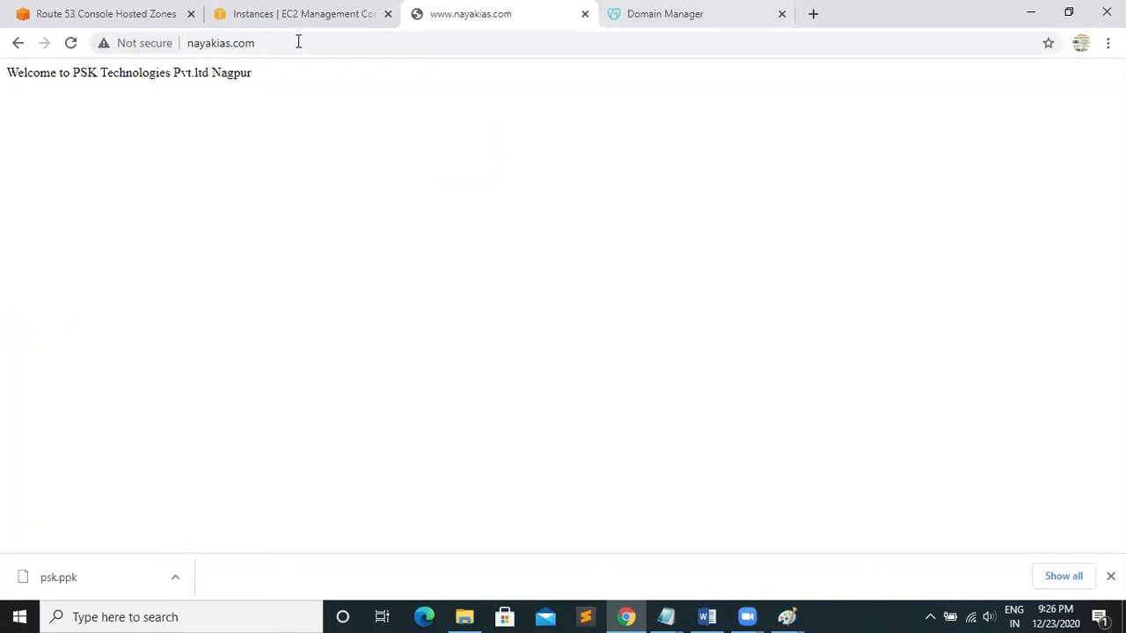
# Open the GoDaddy site in a new tab and display its Web Security offerings with the SSL certificate types.
pyautogui.click(613, 26)
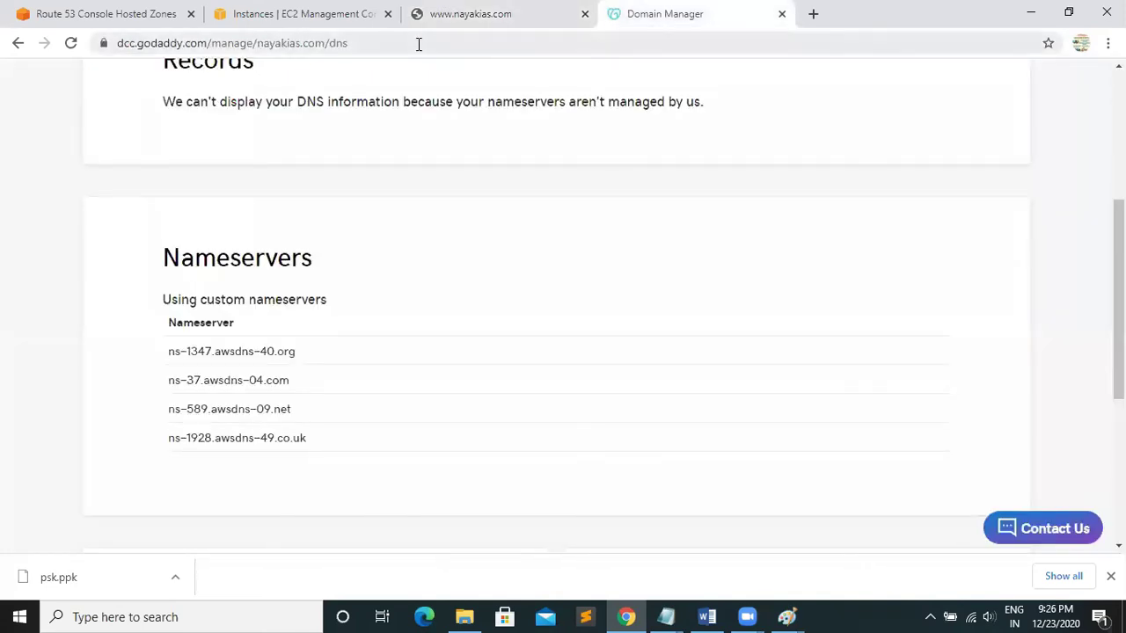
pyautogui.click(813, 14)
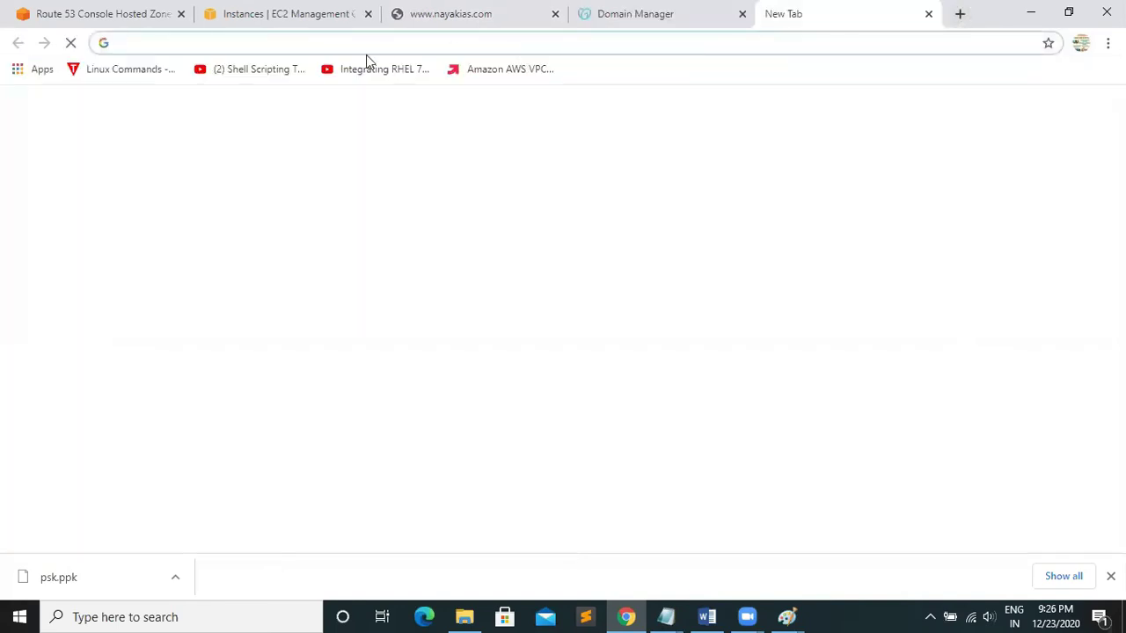
pyautogui.write('go')
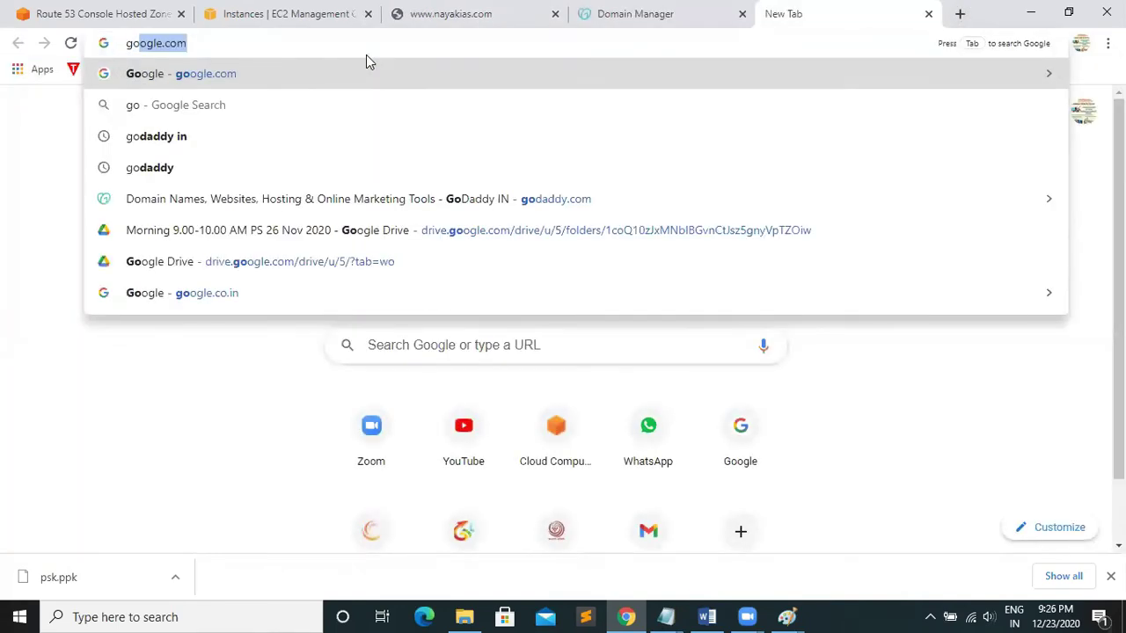
pyautogui.write('d')
pyautogui.press('Return')
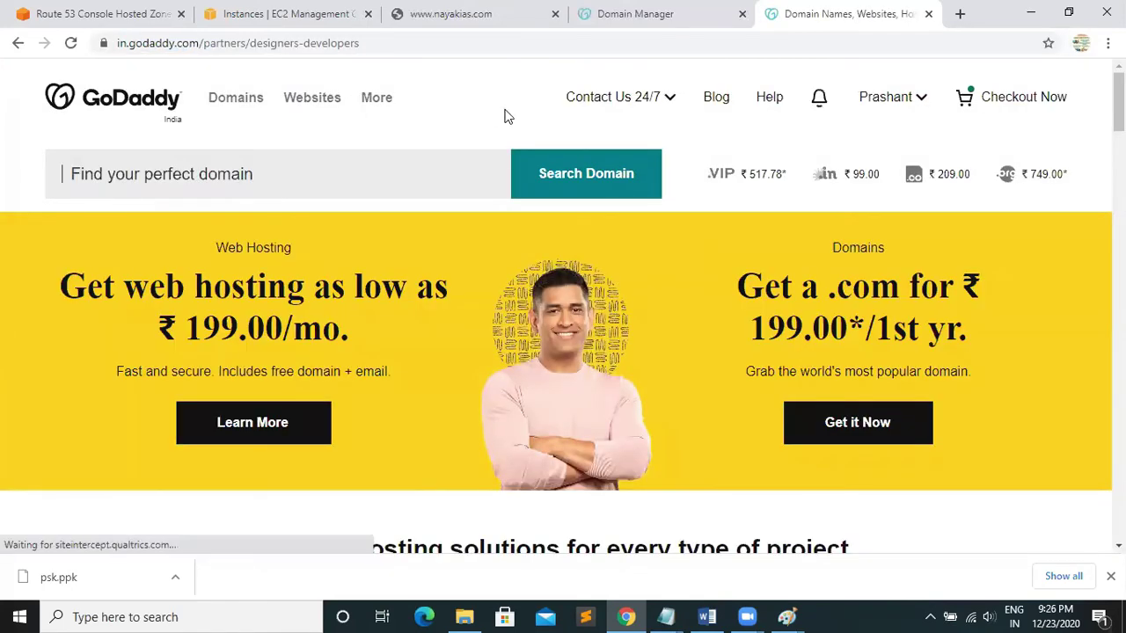
pyautogui.click(378, 99)
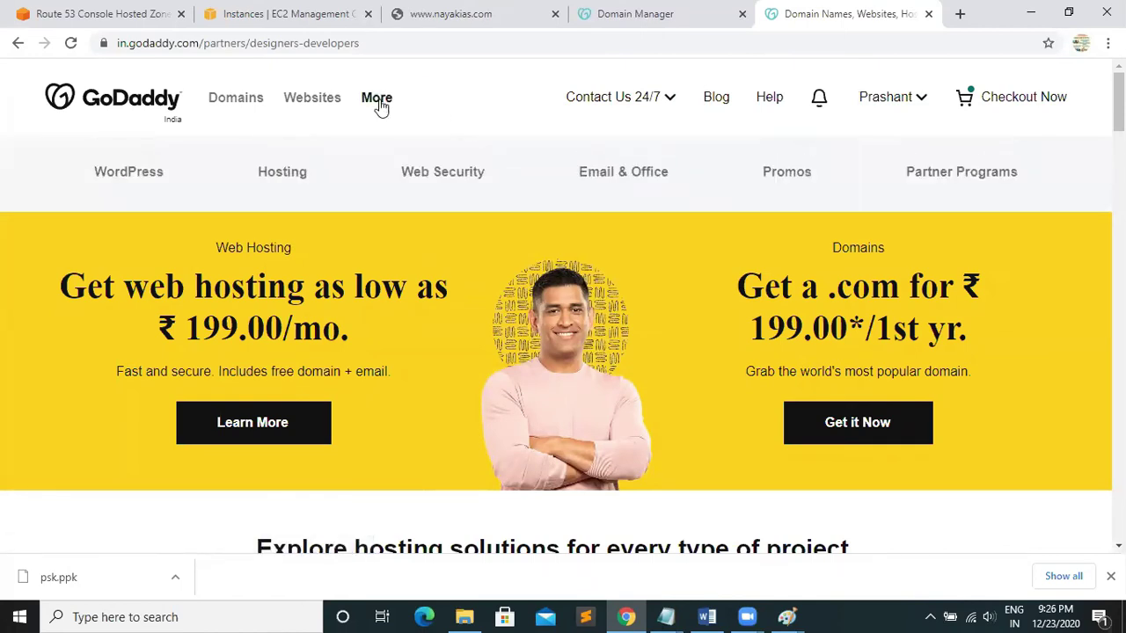
pyautogui.click(430, 179)
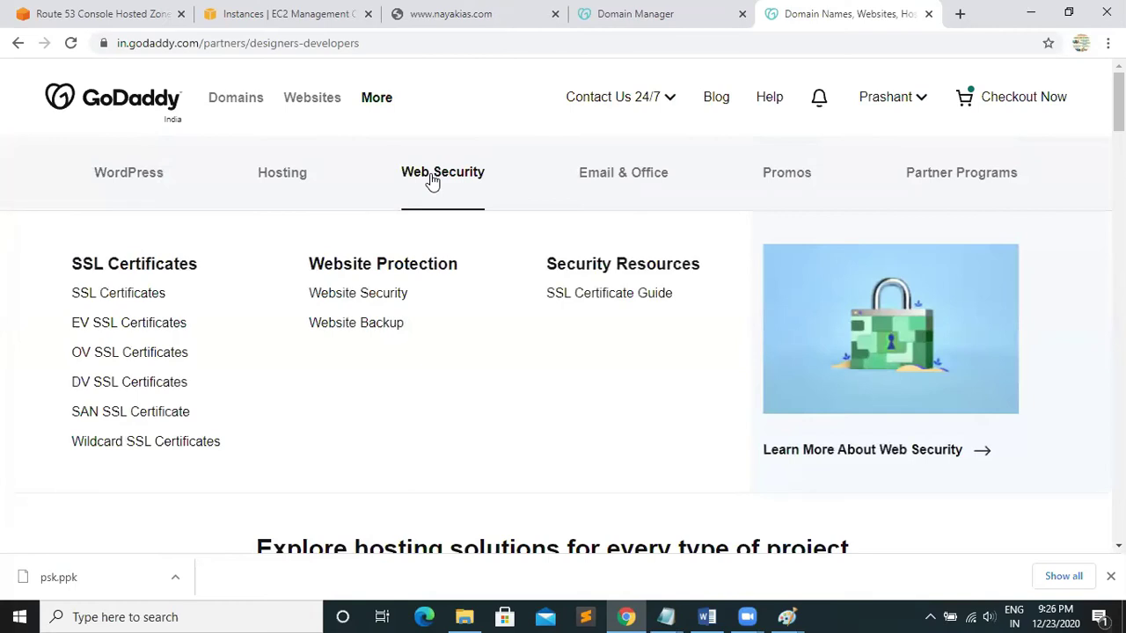
# Open GoDaddy's SSL Certificates page and review the pricing of the certificate plans.
pyautogui.click(128, 299)
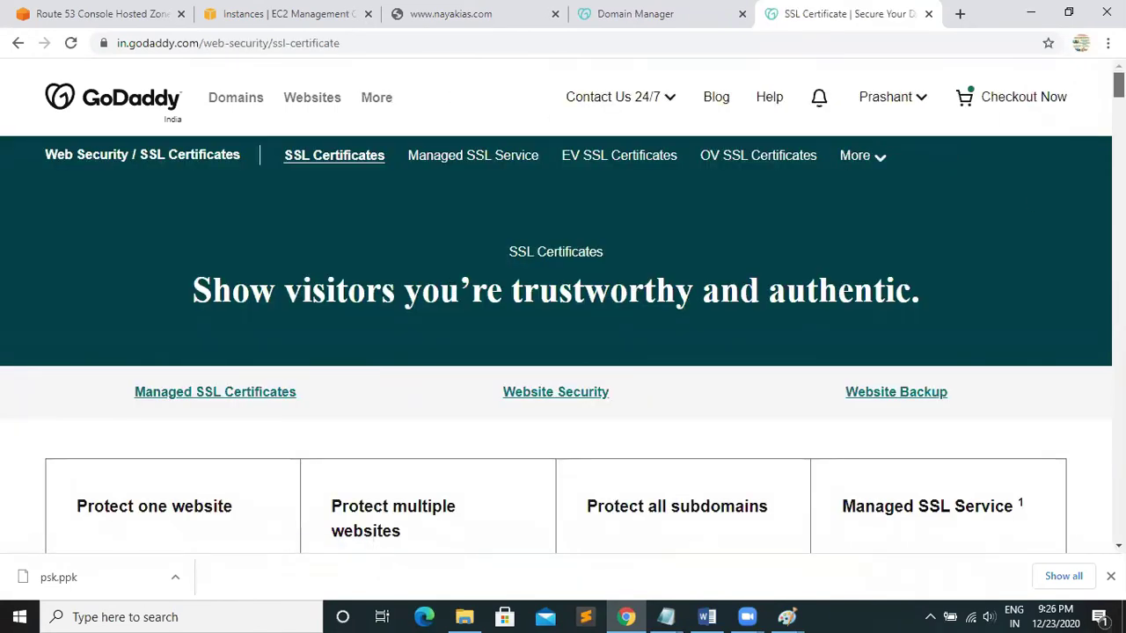
pyautogui.scroll(-5, 556, 308)
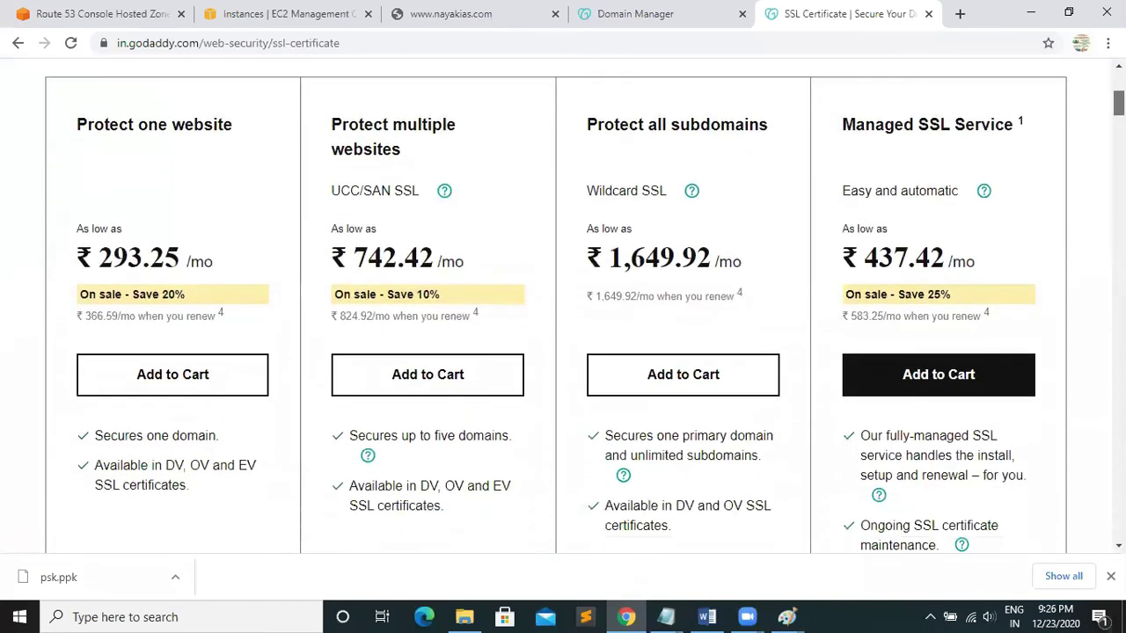
pyautogui.moveTo(1119, 103); pyautogui.dragTo(1119, 104)
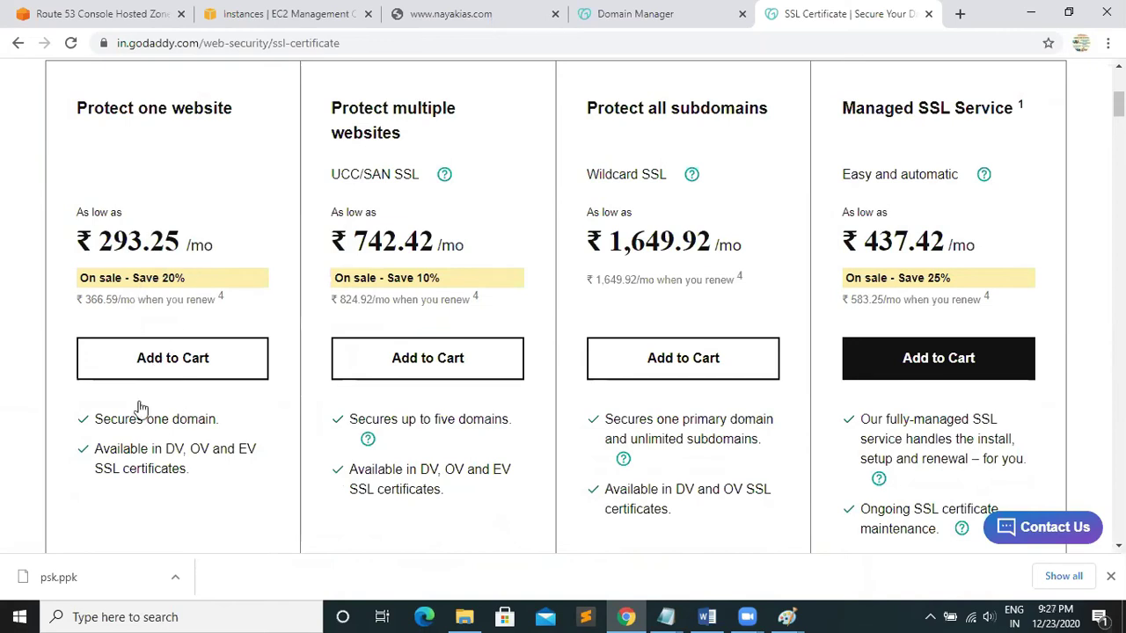
# Open Calculator, work out the yearly cost of the one-website SSL plan as 293 × 12, and close Calculator.
pyautogui.press('super+r')
pyautogui.write('calc')
pyautogui.press('Return')
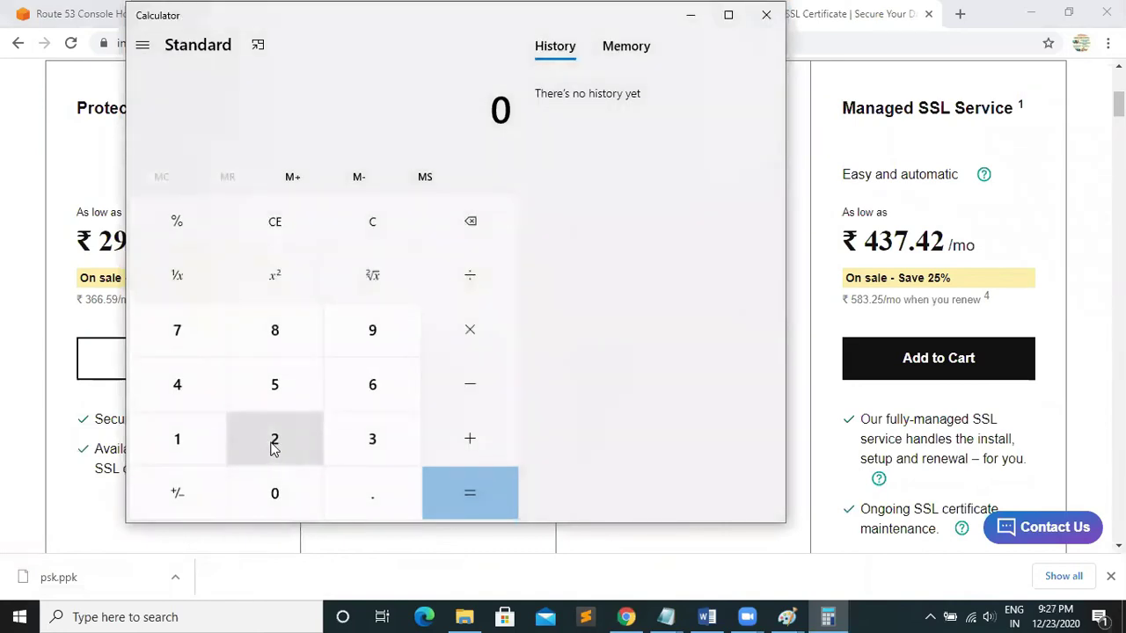
pyautogui.click(273, 444)
pyautogui.click(366, 334)
pyautogui.click(371, 437)
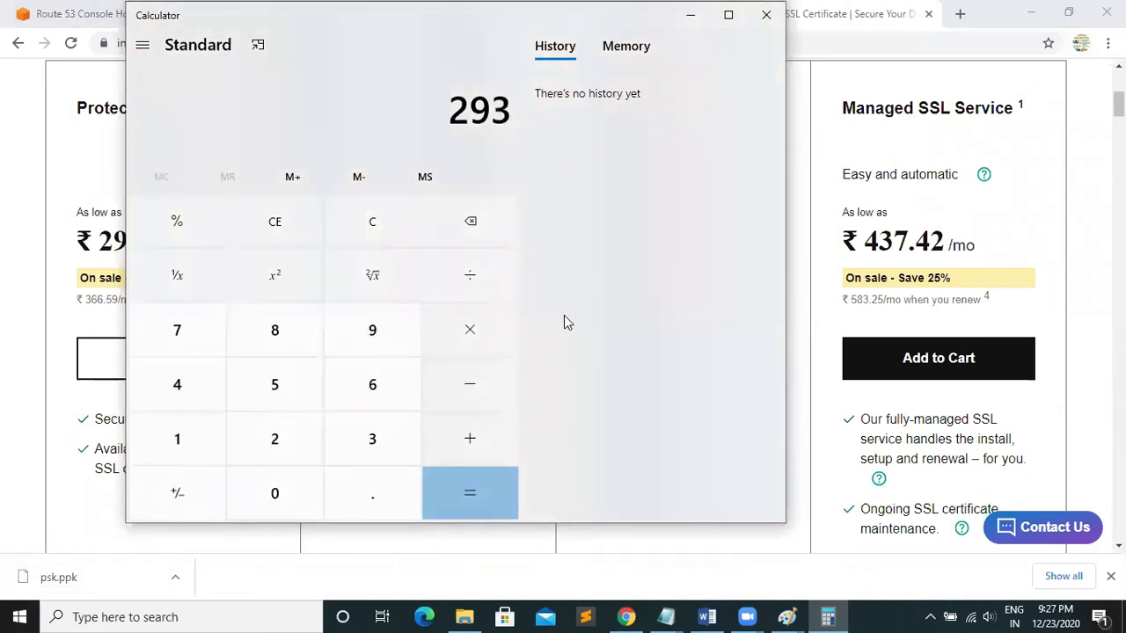
pyautogui.click(468, 329)
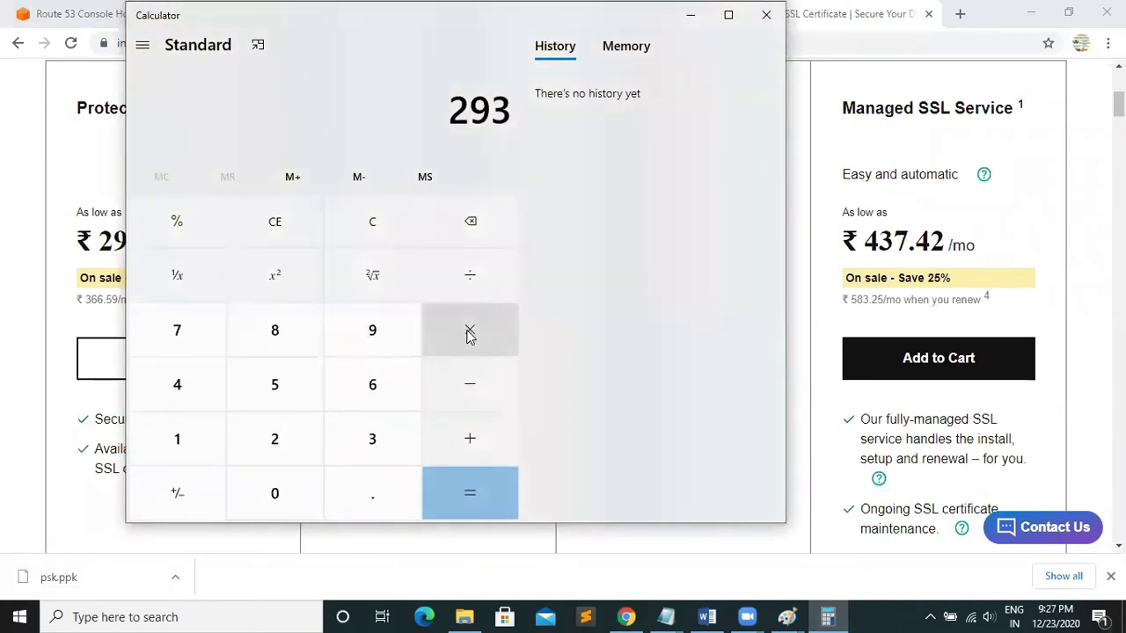
pyautogui.click(176, 448)
pyautogui.click(288, 445)
pyautogui.click(466, 494)
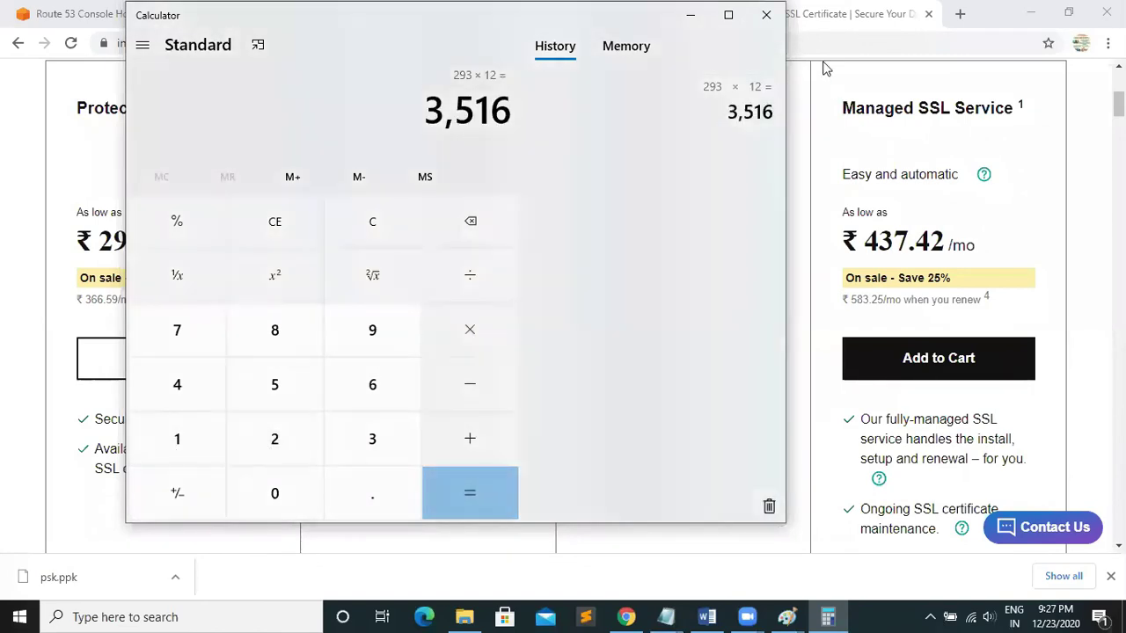
pyautogui.click(765, 16)
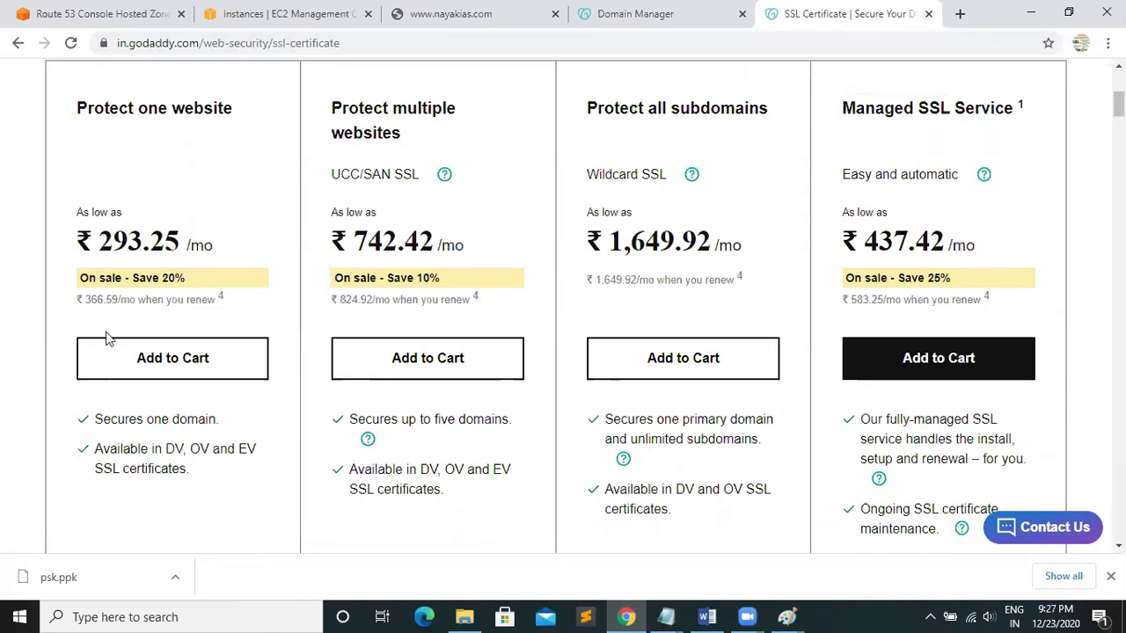
# Close the GoDaddy SSL Certificates page and return to the Route 53 records of the nayakias.com hosted zone.
pyautogui.click(928, 14)
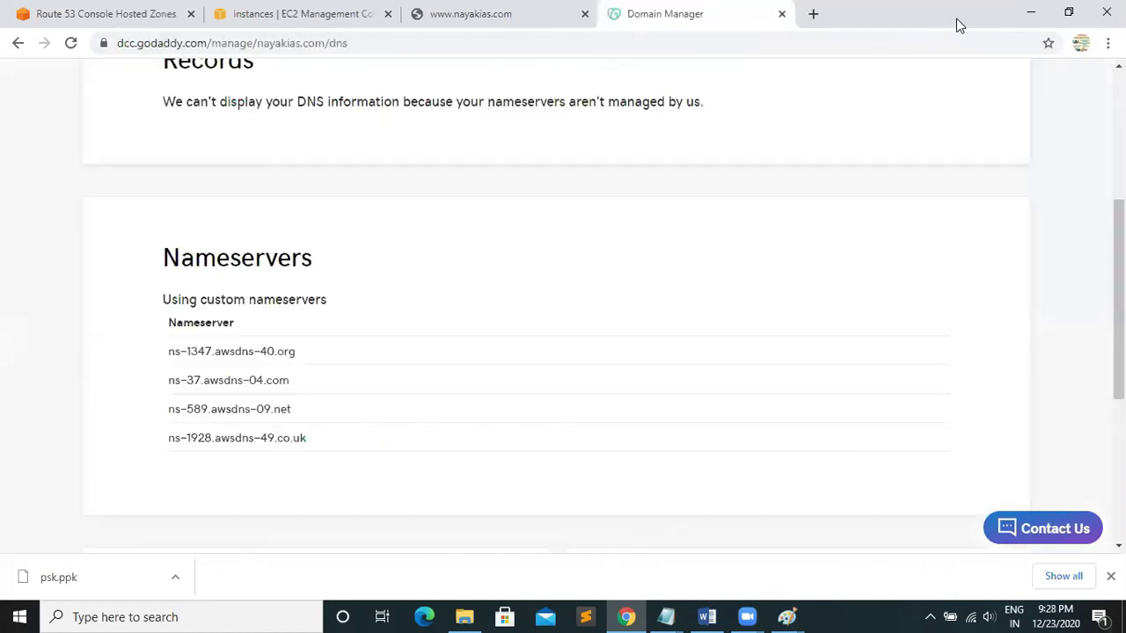
pyautogui.click(111, 14)
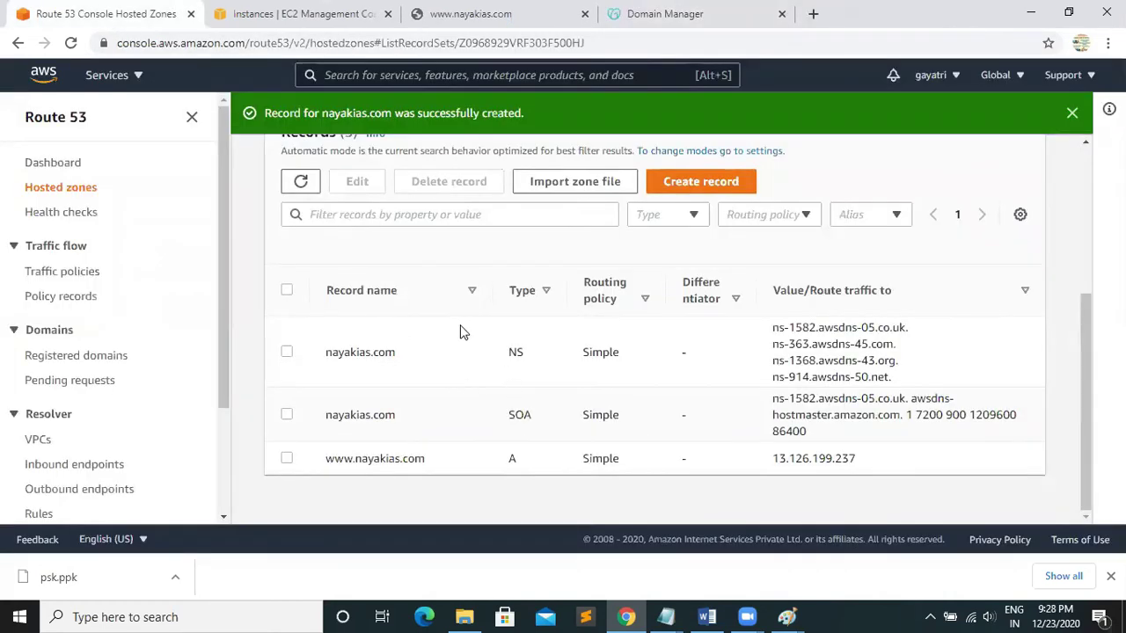
pyautogui.moveTo(224, 183); pyautogui.dragTo(151, 91)
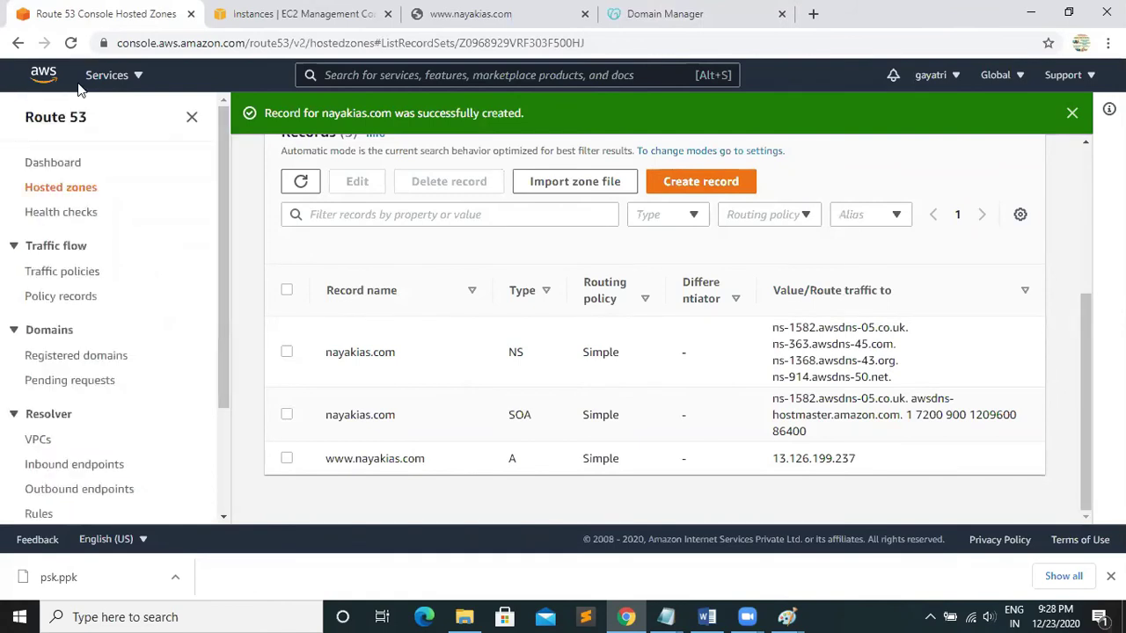
pyautogui.click(139, 77)
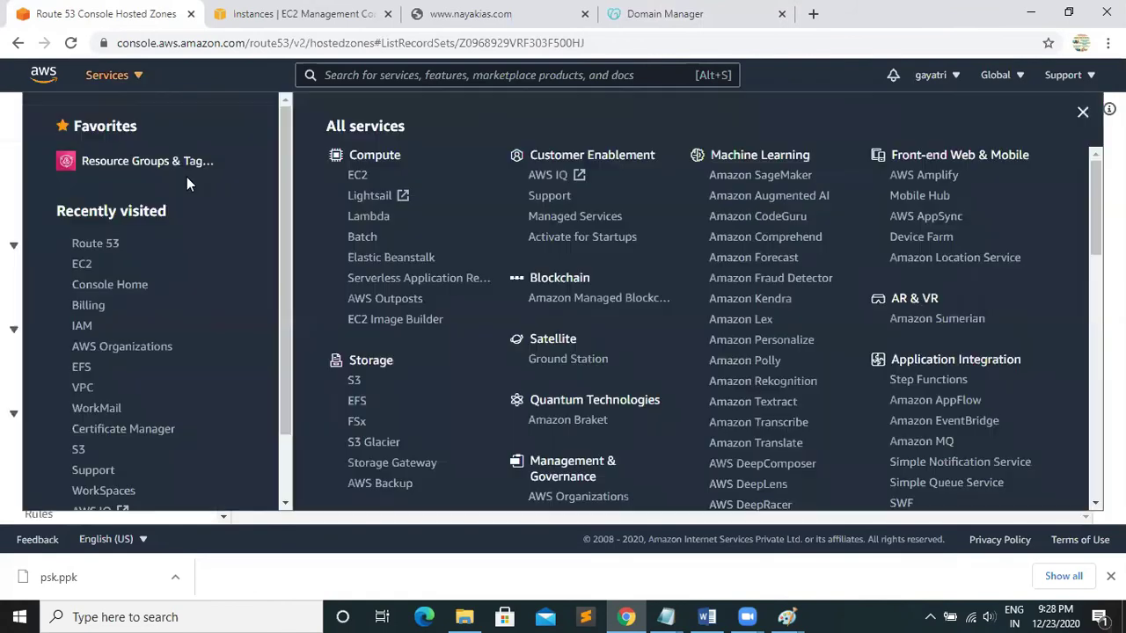
pyautogui.click(354, 74)
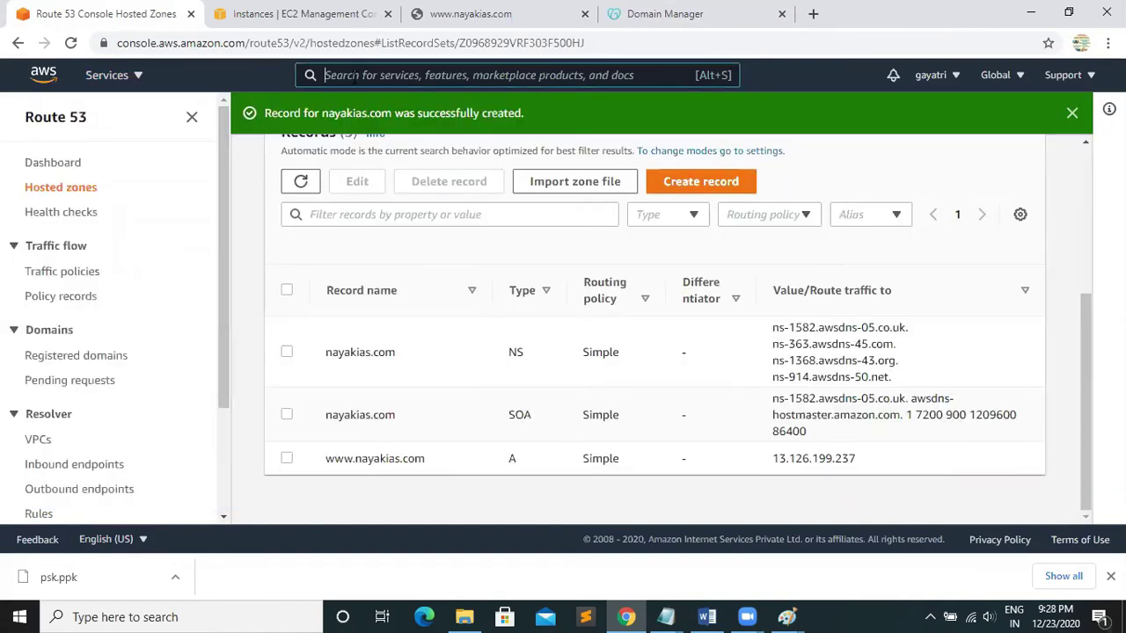
pyautogui.write('CA')
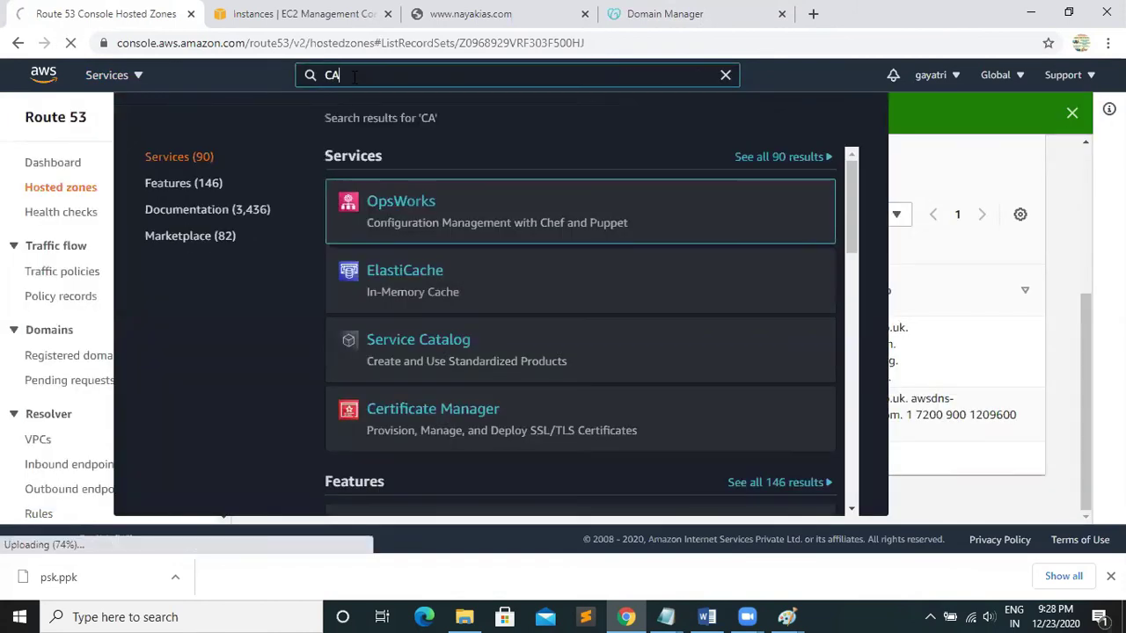
pyautogui.press('Return')
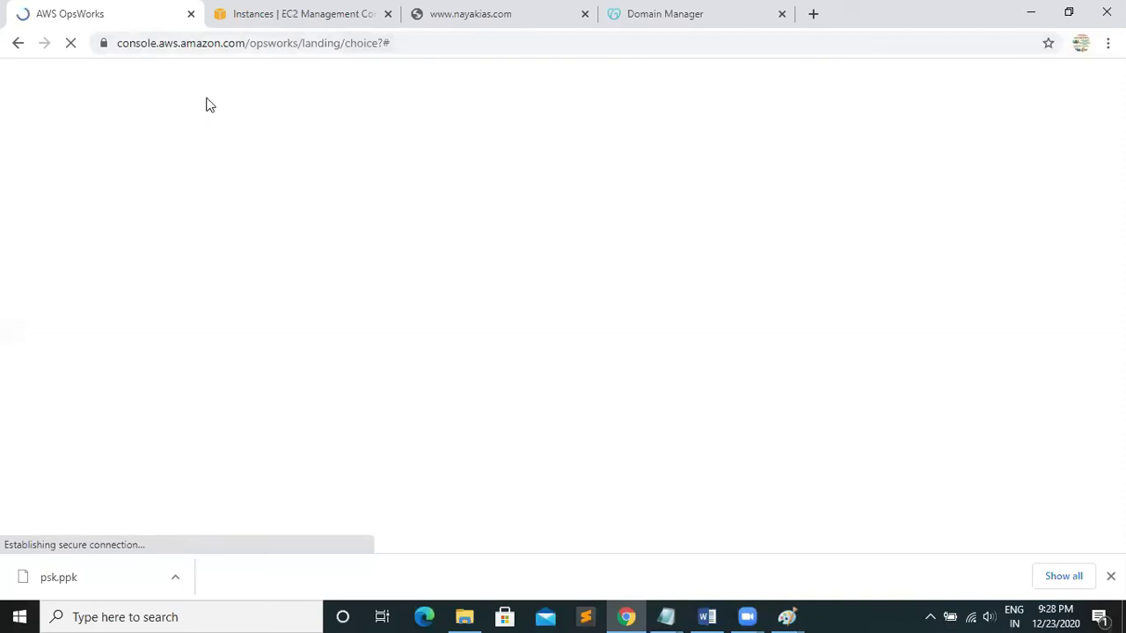
pyautogui.click(16, 44)
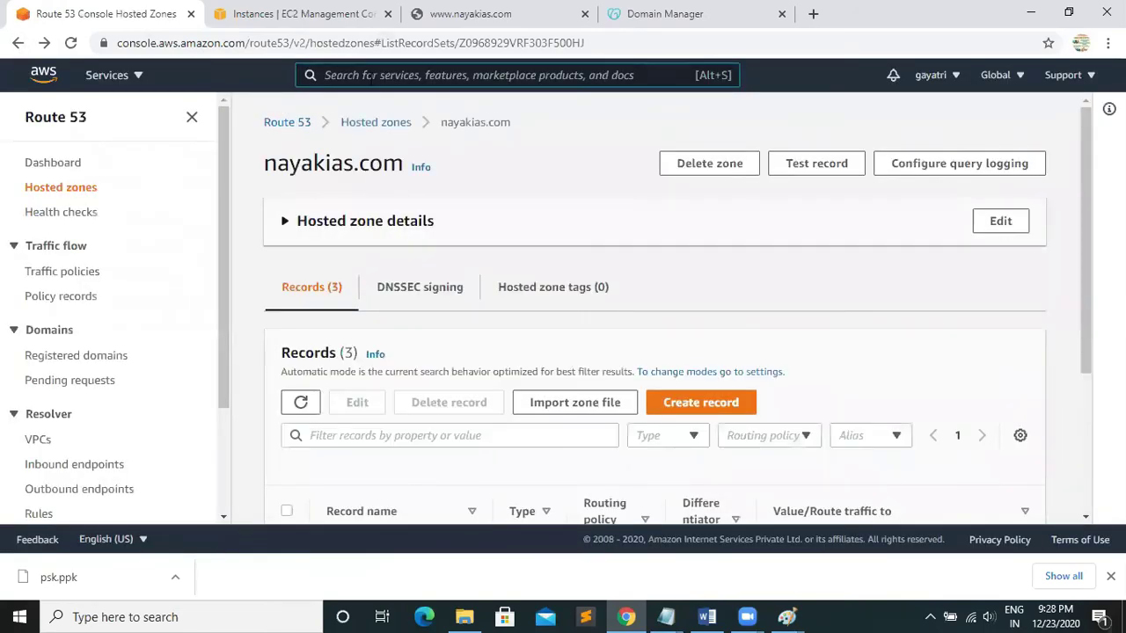
# Search the AWS services for CA, open Certificate Manager, and start a request for a public certificate.
pyautogui.write('CA')
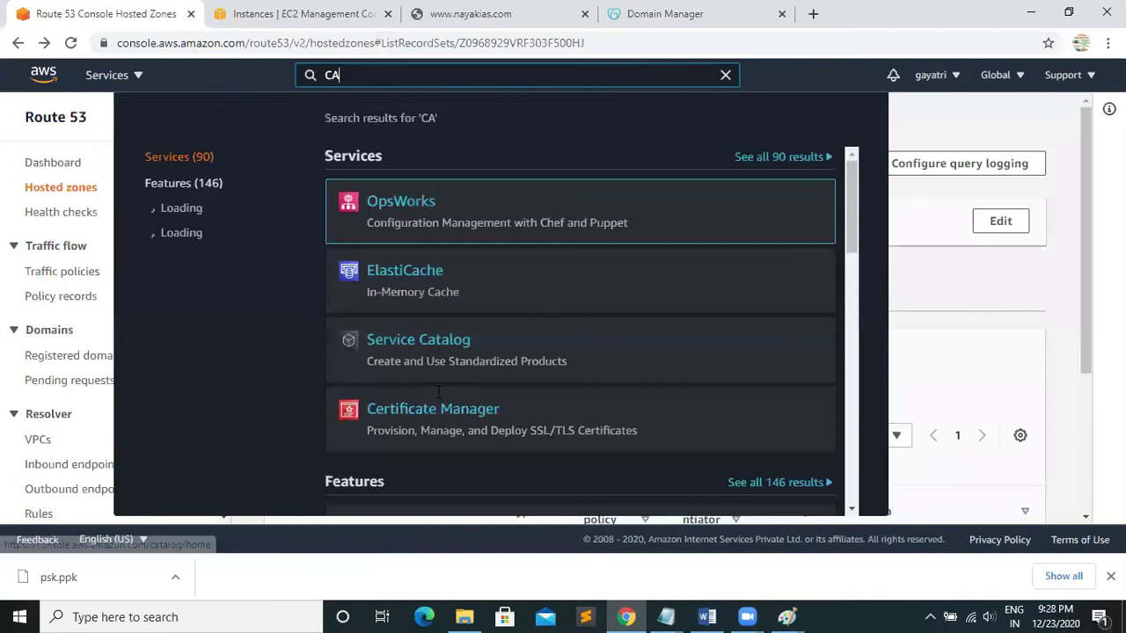
pyautogui.click(440, 417)
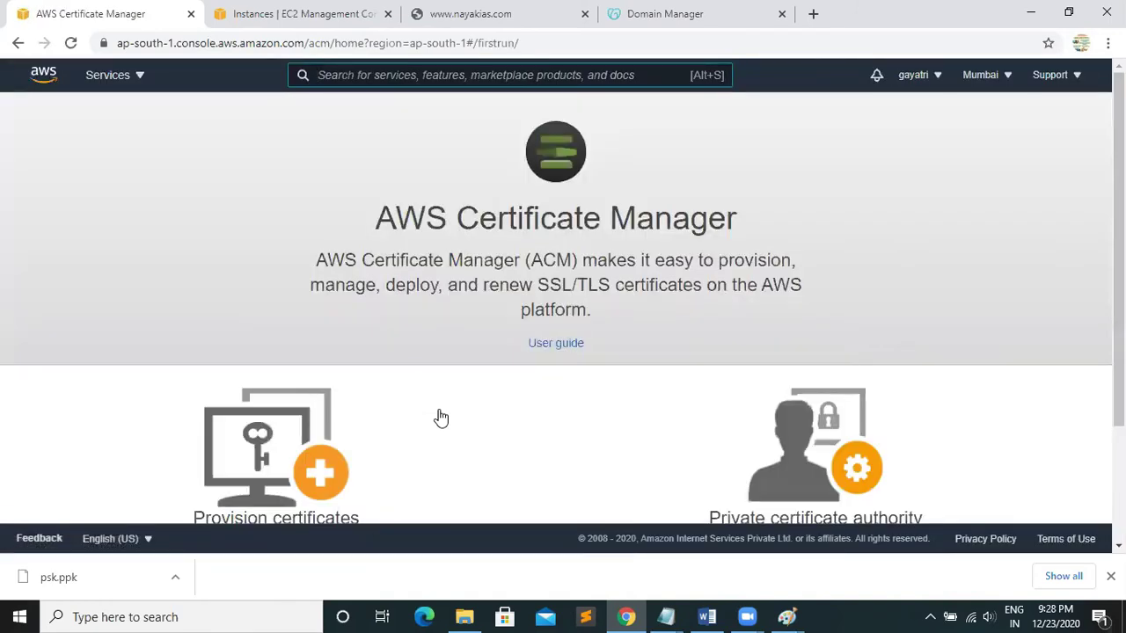
pyautogui.scroll(-2, 437, 417)
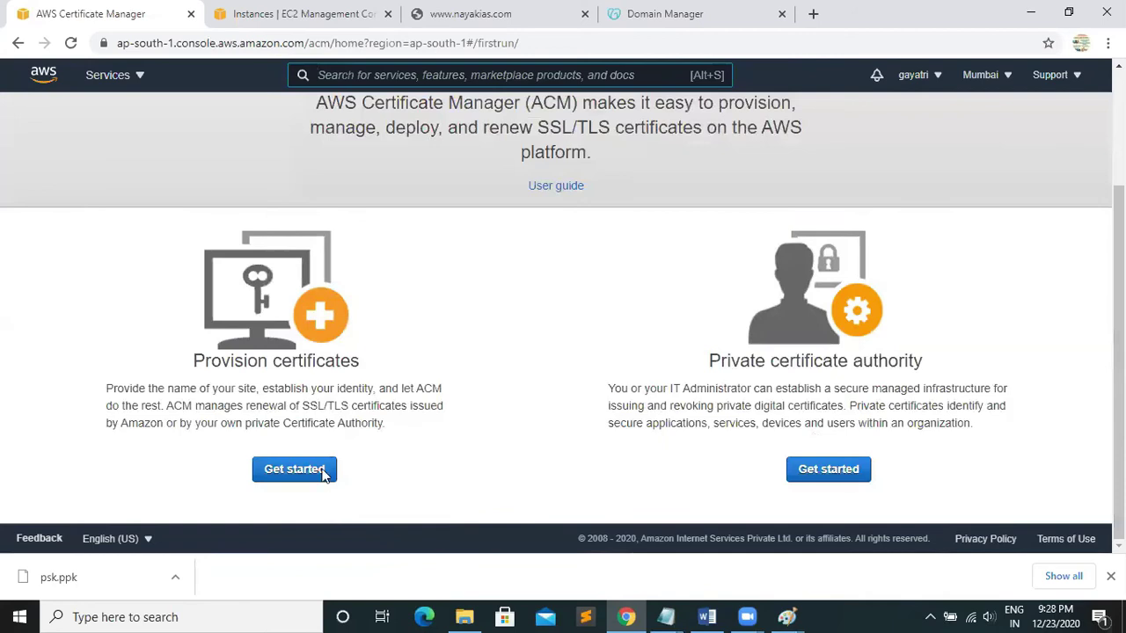
pyautogui.click(276, 474)
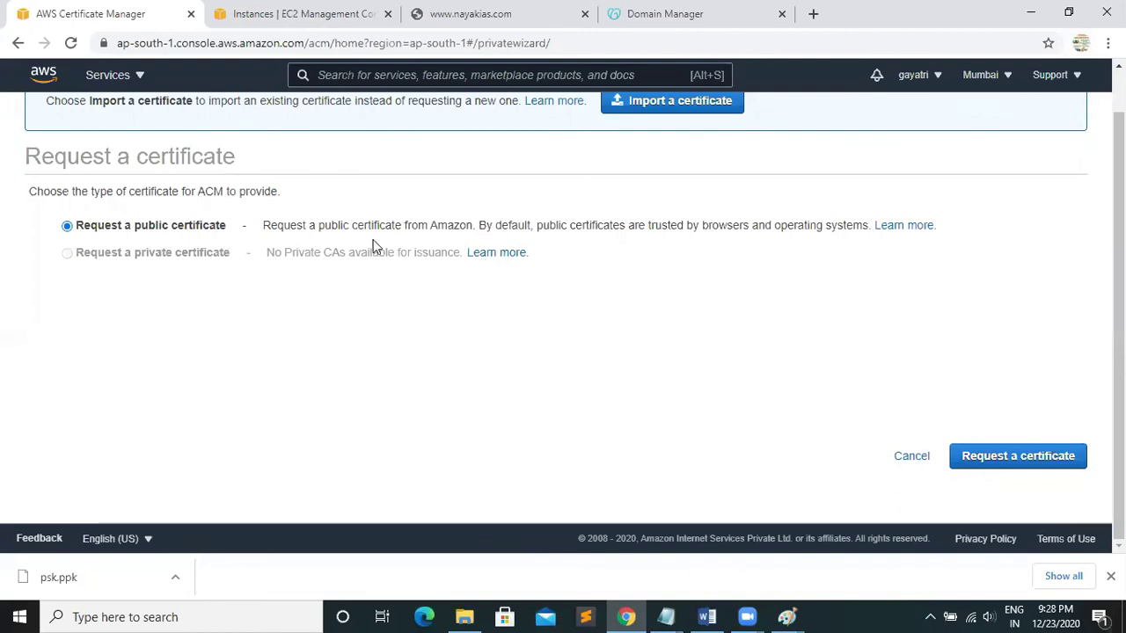
pyautogui.click(1016, 457)
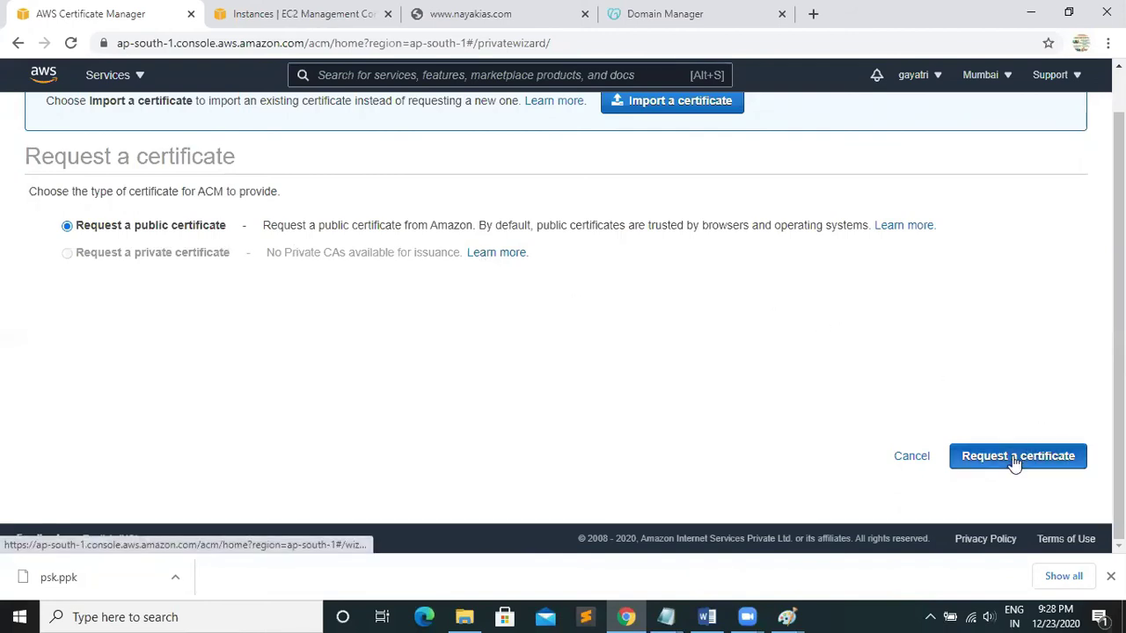
pyautogui.scroll(-2, 433, 332)
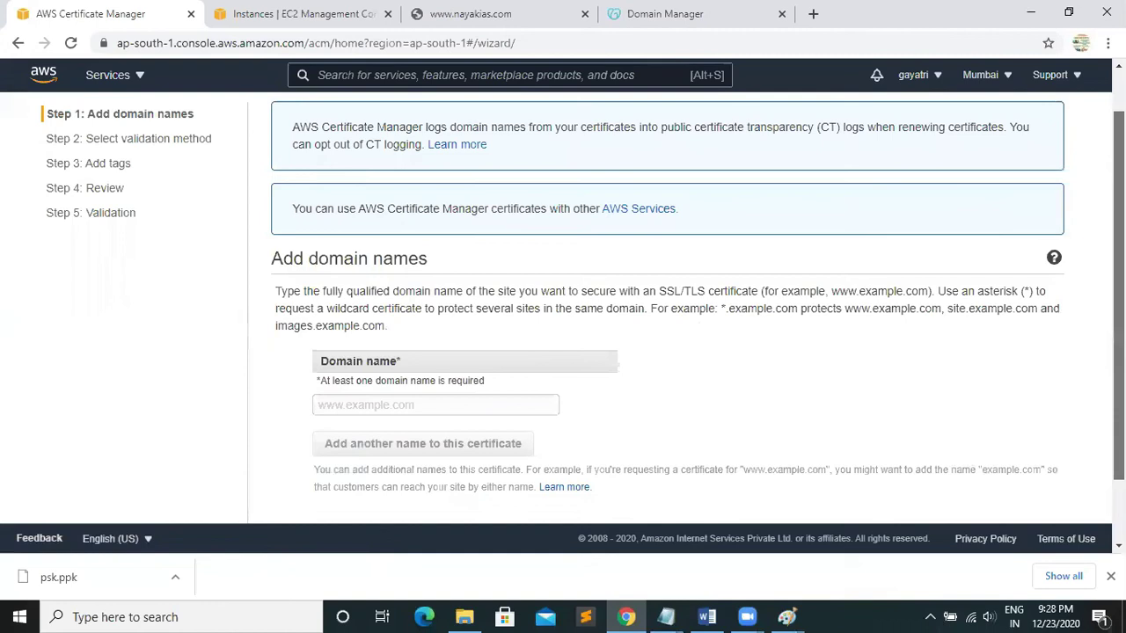
pyautogui.click(420, 332)
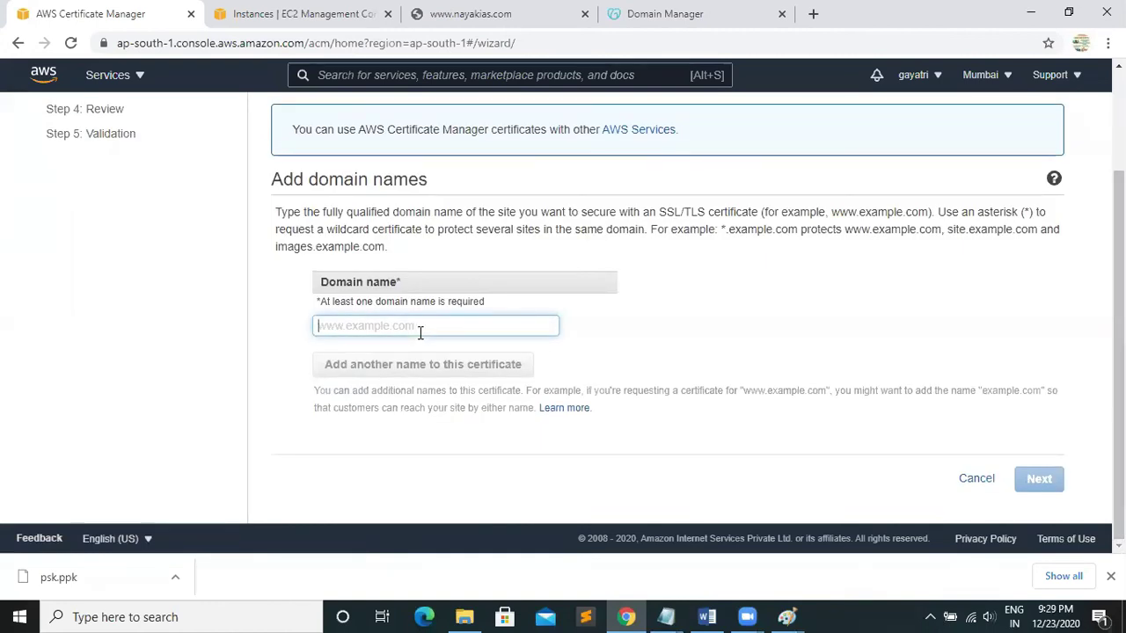
pyautogui.write('www.naya')
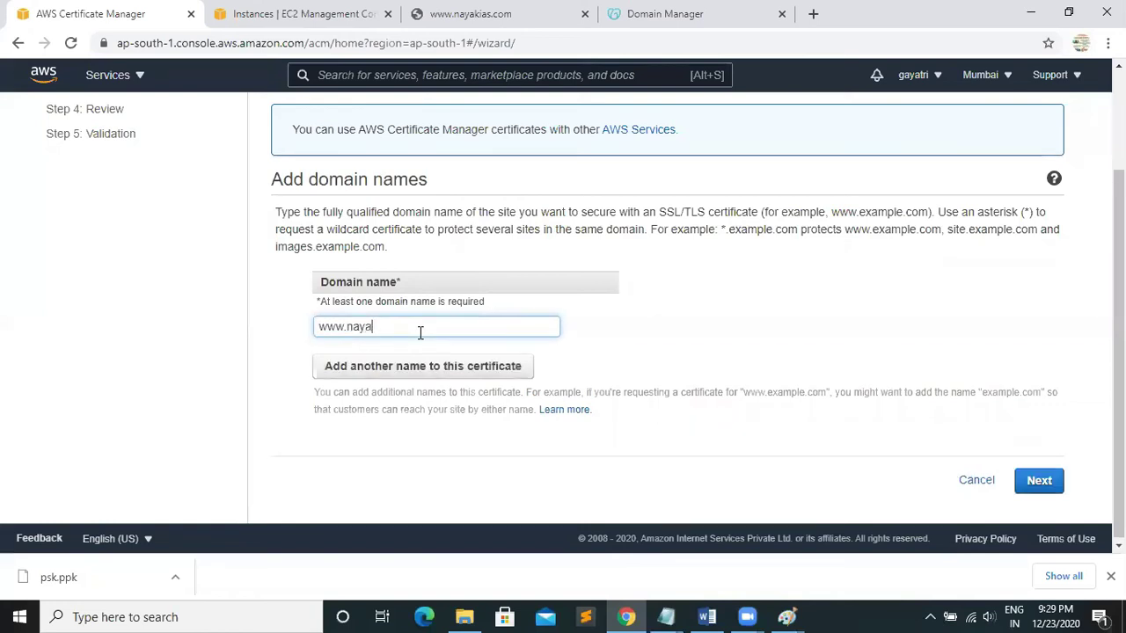
pyautogui.write('kias')
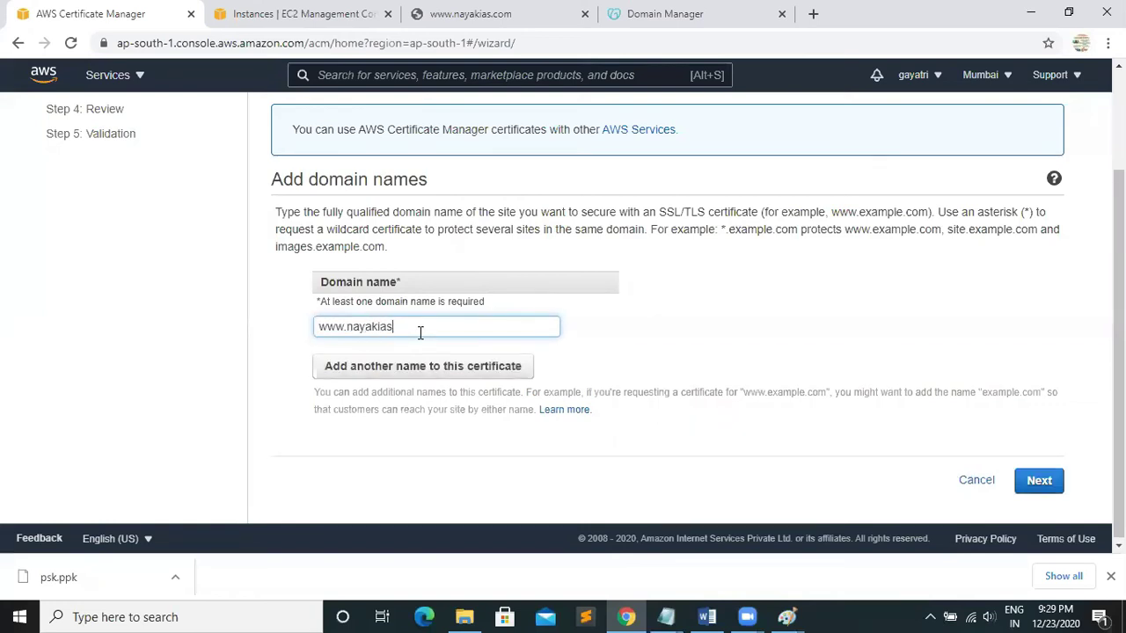
pyautogui.write('.com')
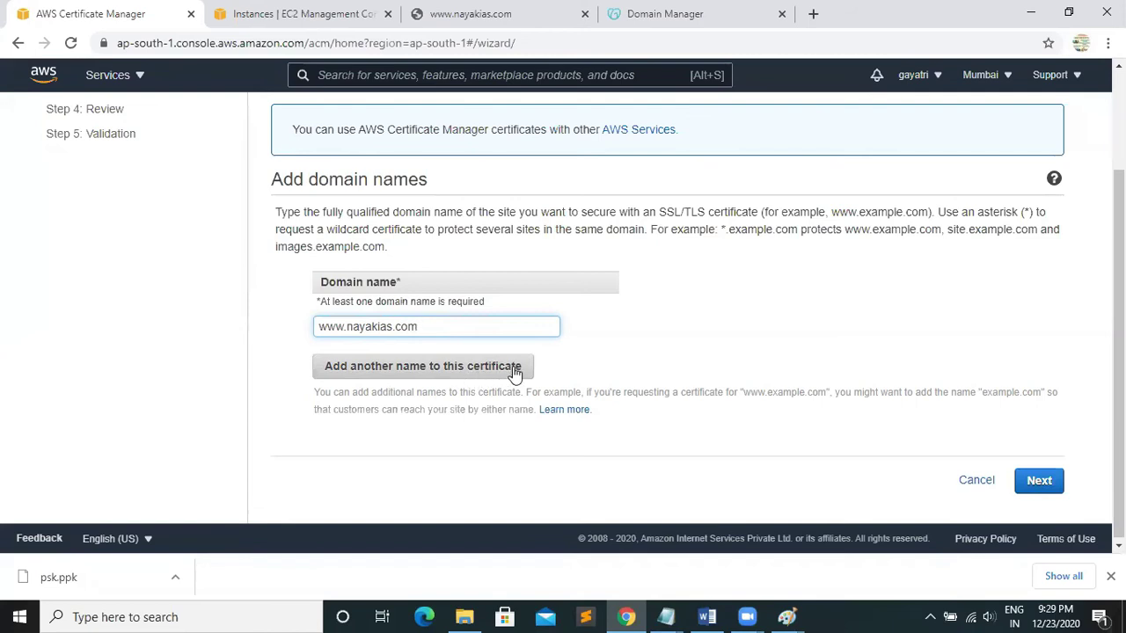
pyautogui.click(696, 330)
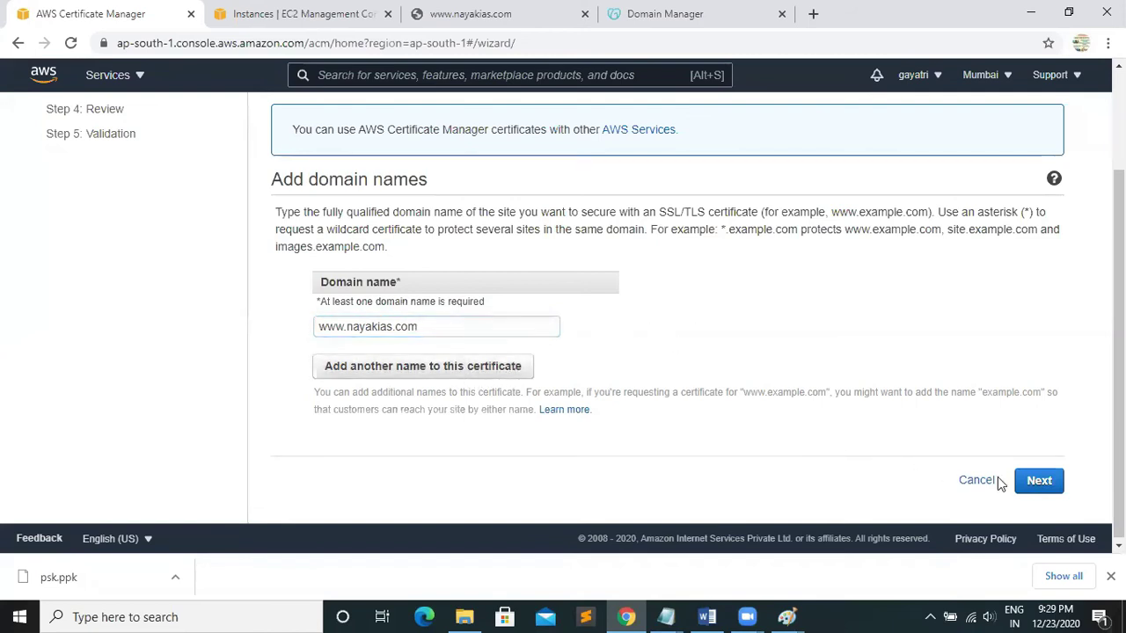
pyautogui.click(1038, 484)
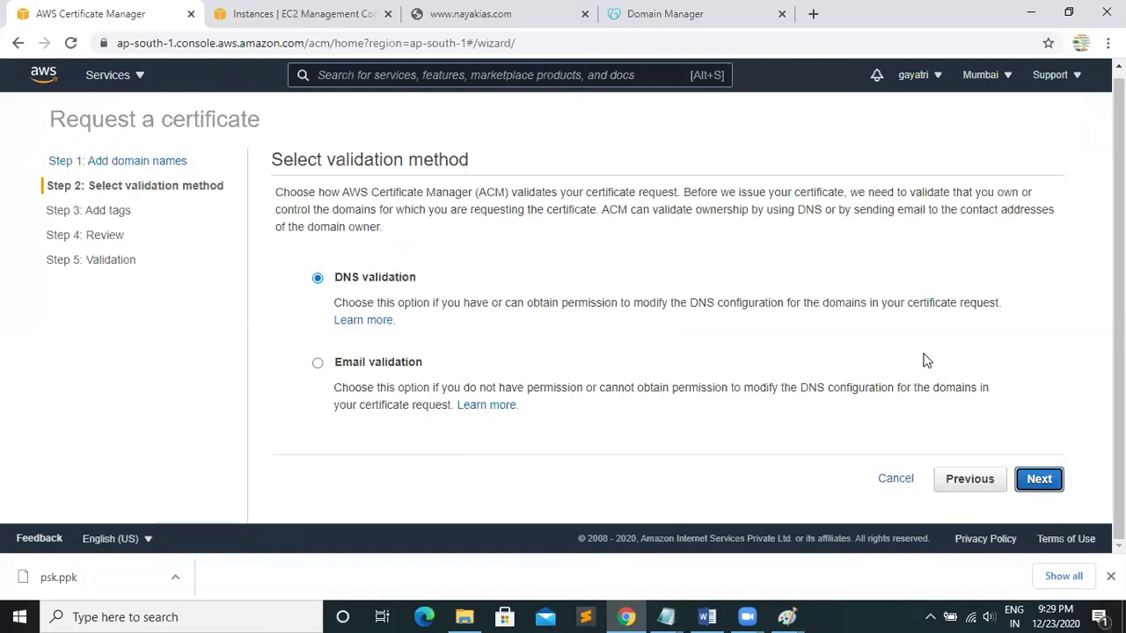
# Accept DNS validation for the certificate, leave the tags empty, and cancel the request.
pyautogui.click(1038, 484)
pyautogui.click(359, 266)
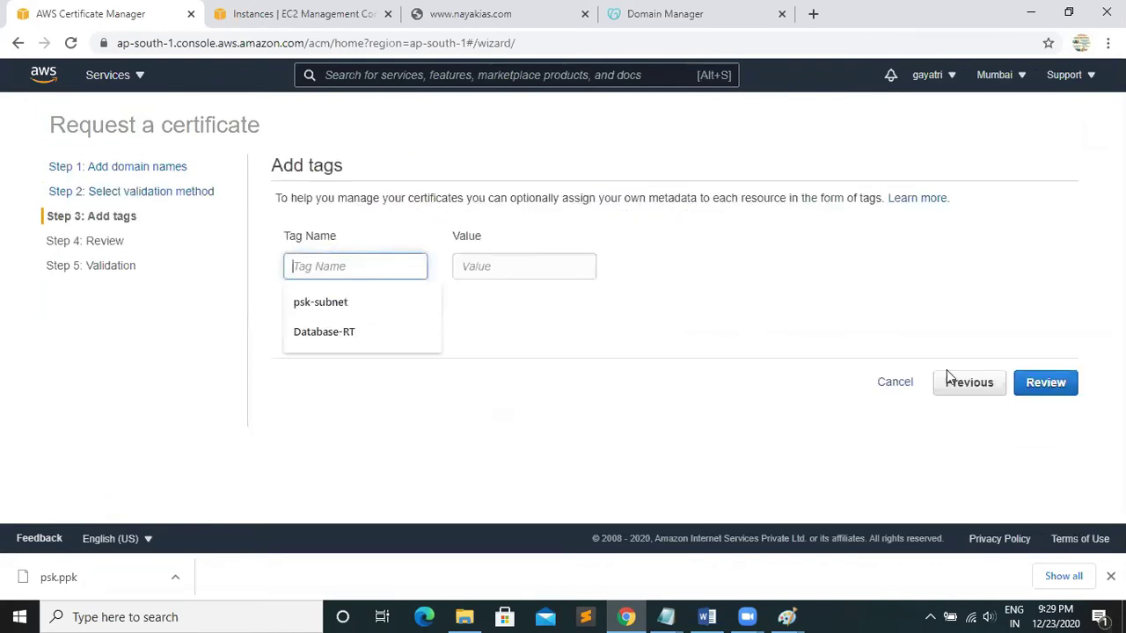
pyautogui.click(588, 388)
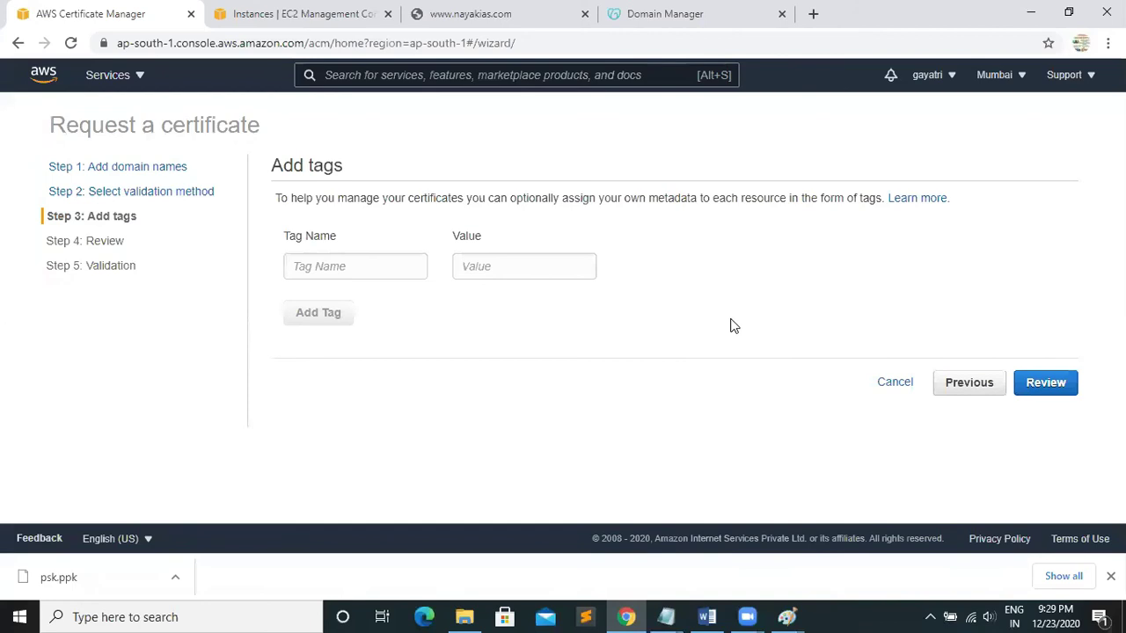
pyautogui.click(894, 384)
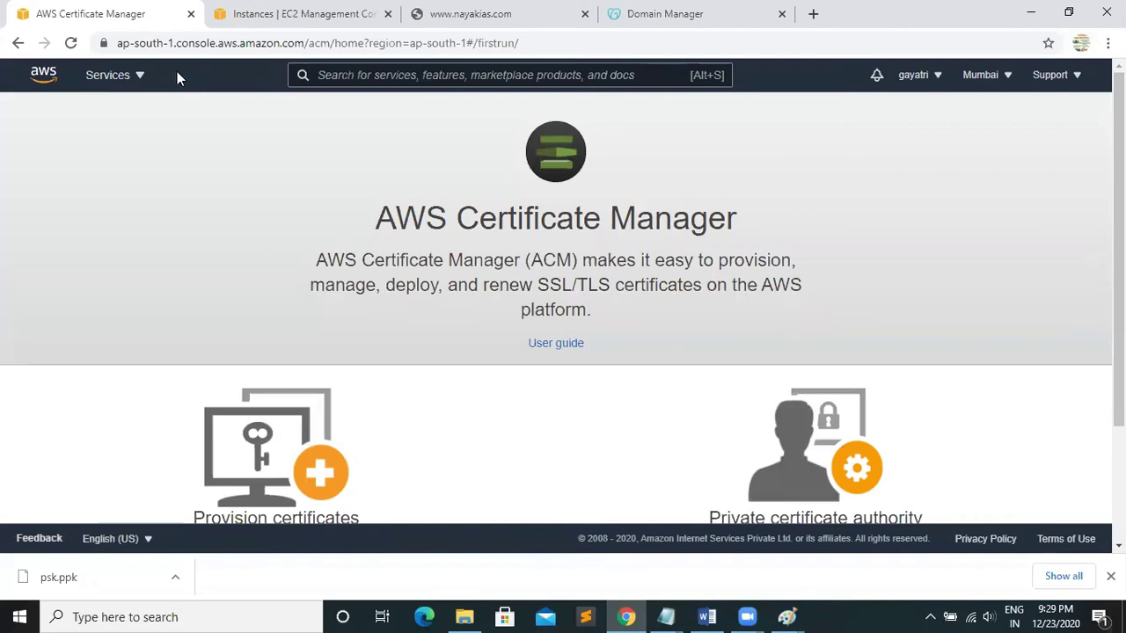
pyautogui.click(141, 79)
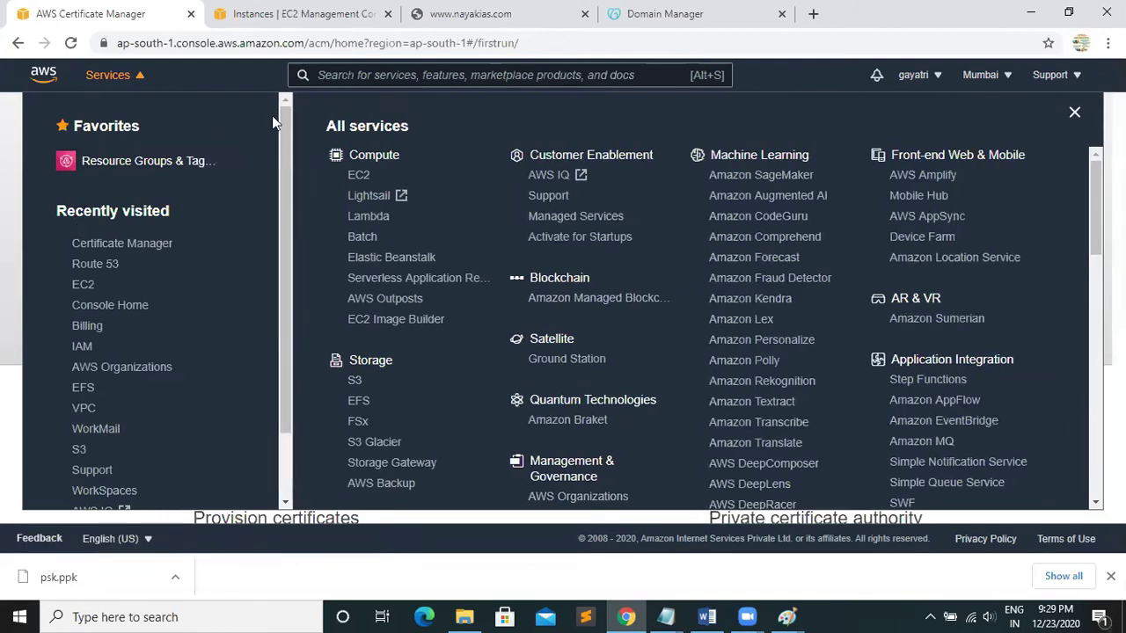
# Open a blank Notepad document and maximize its window.
pyautogui.press('super+r')
pyautogui.write('note')
pyautogui.press('Down')
pyautogui.press('Return')
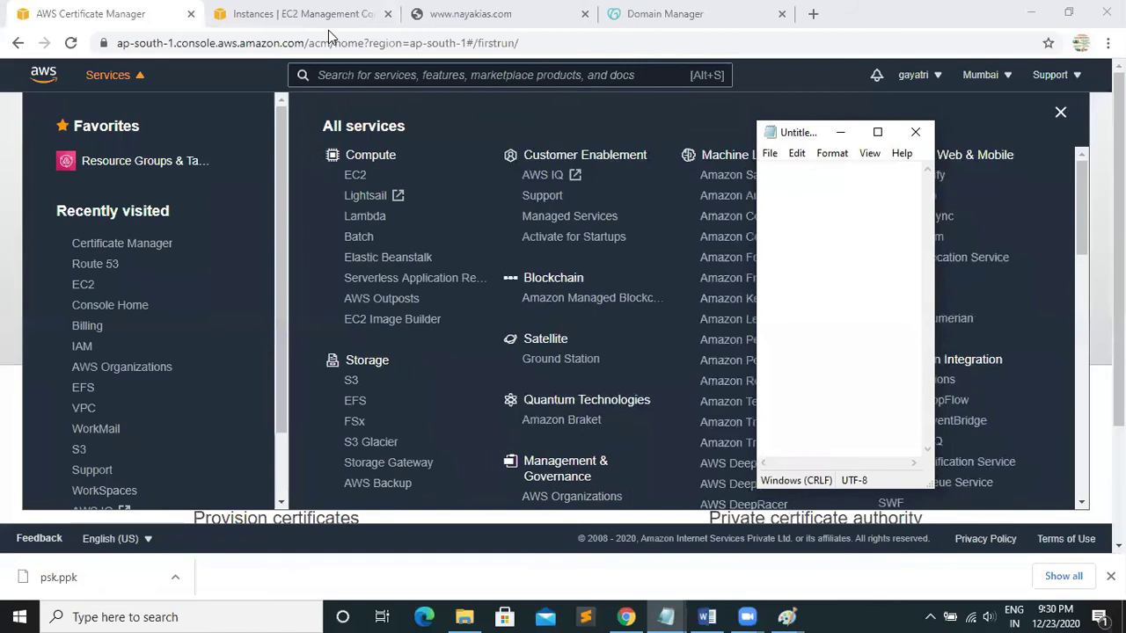
pyautogui.press('super+Up')
# List "domain name", "hosting" and "ssl" on three separate lines of the note.
pyautogui.write('do')
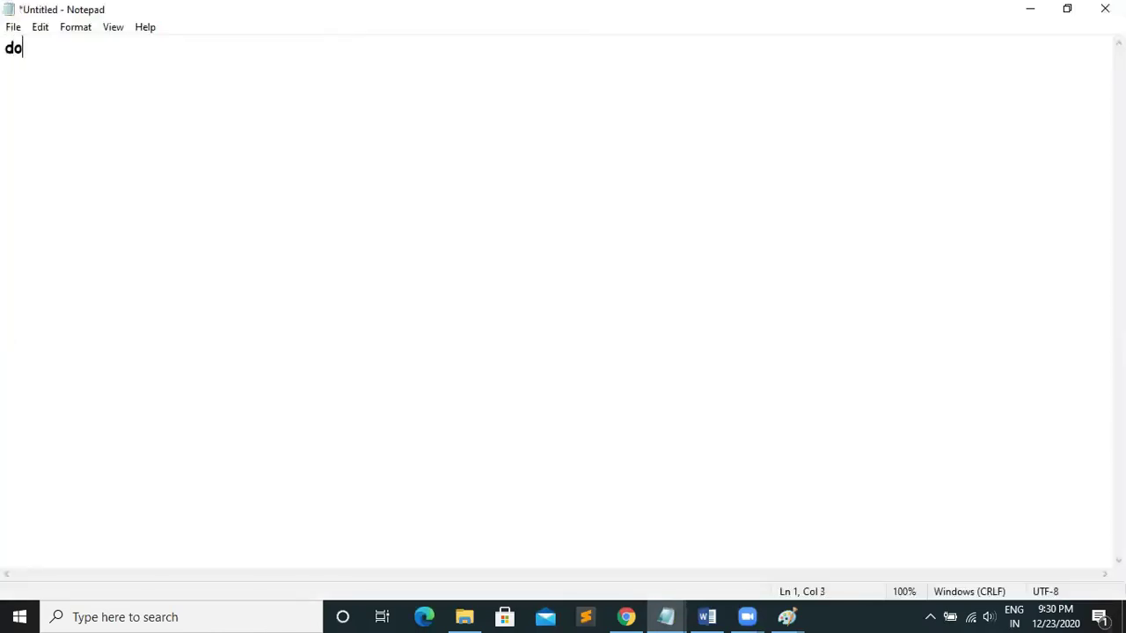
pyautogui.write('main nam')
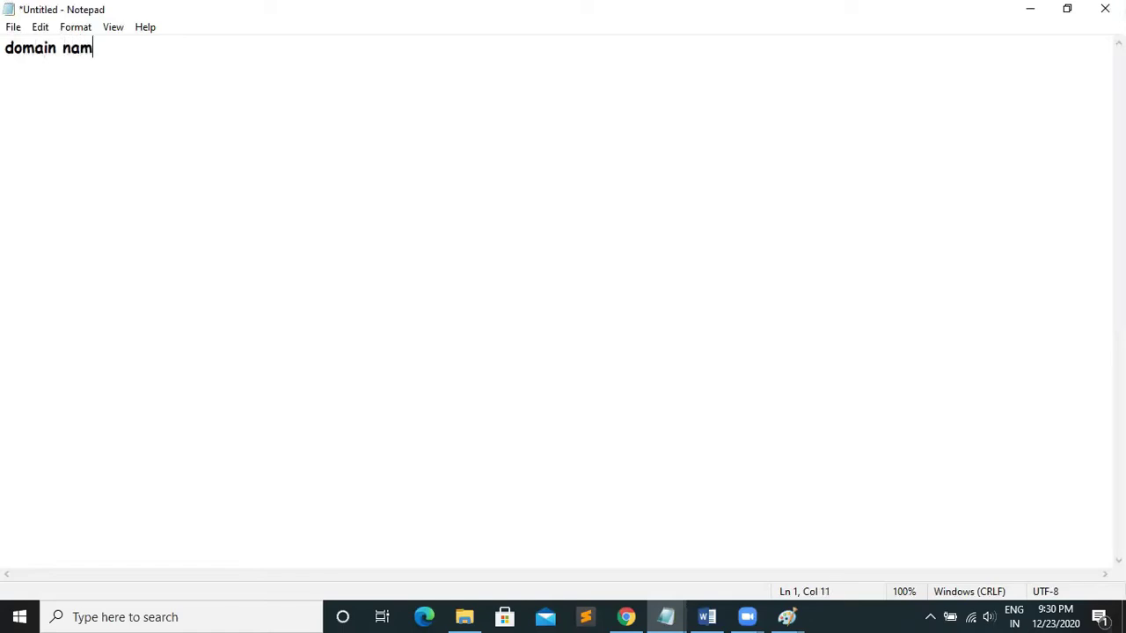
pyautogui.write('e')
pyautogui.press('Return')
pyautogui.write('hosting')
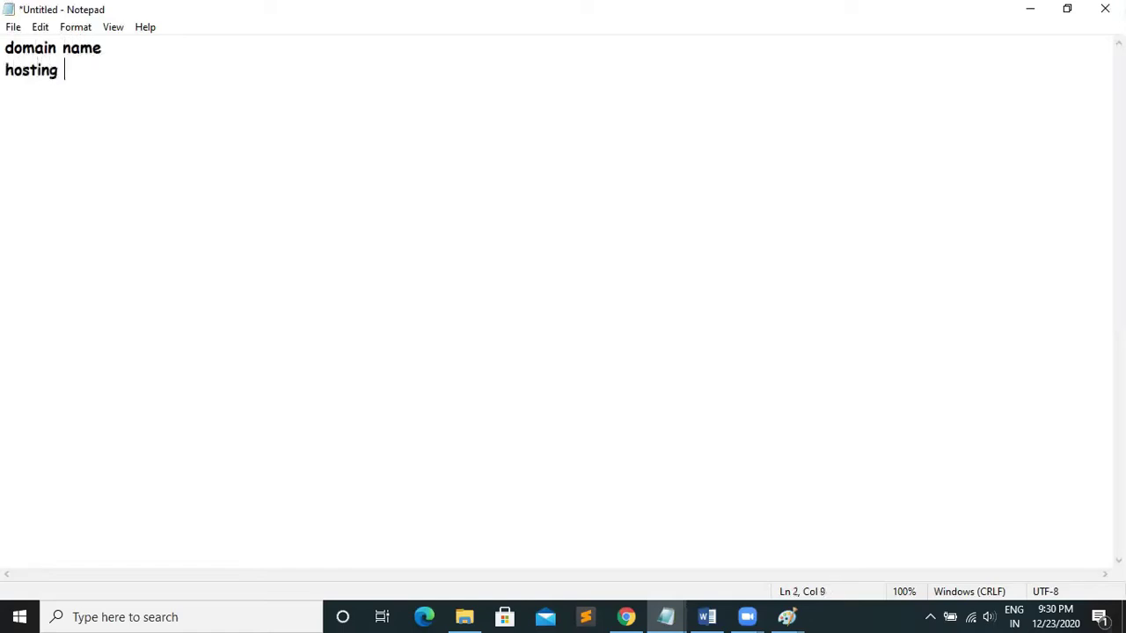
pyautogui.press('Return')
pyautogui.write('ssl')
pyautogui.press('Return')
# Add the prices 850 beside domain name, 2500 beside hosting and "3500 yr" beside ssl.
pyautogui.click(145, 59)
pyautogui.click(126, 49)
pyautogui.write('850')
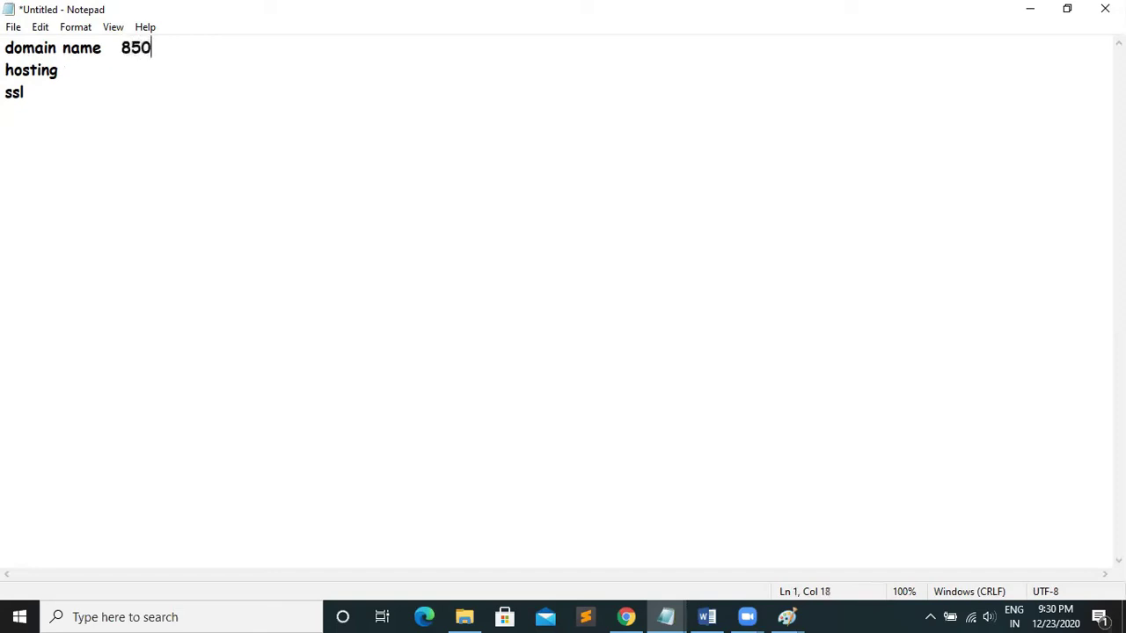
pyautogui.press('Down')
pyautogui.write('2500')
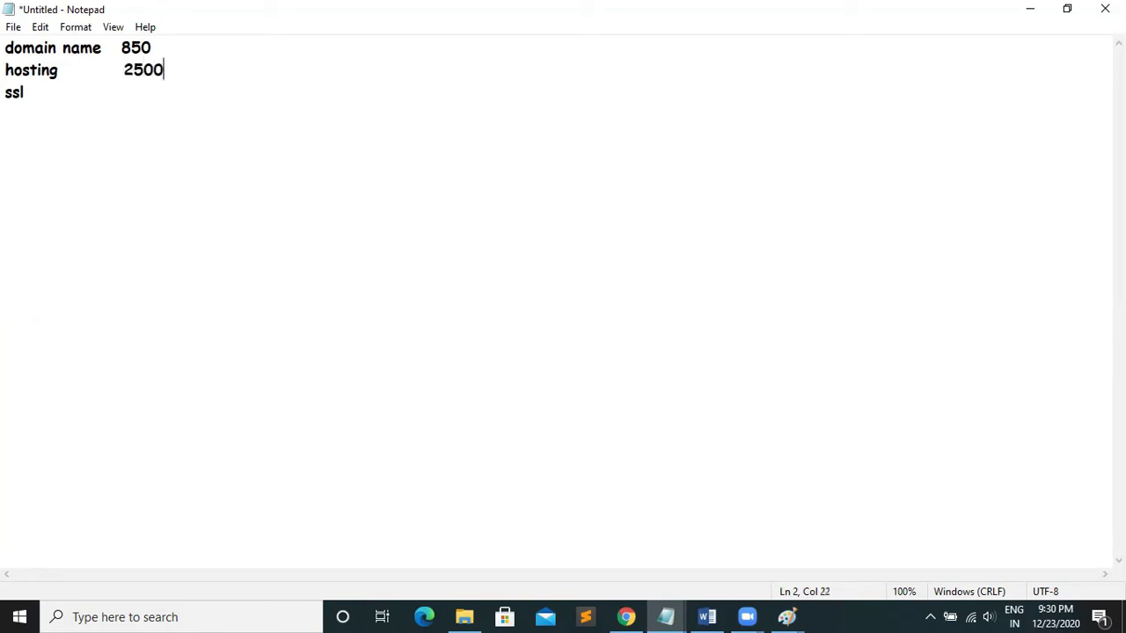
pyautogui.click(32, 92)
pyautogui.write('3500 yr')
# Mark the domain name price as "yr" and the hosting price as "m", and prefix the hosting line with "EC2".
pyautogui.click(175, 48)
pyautogui.write('yr')
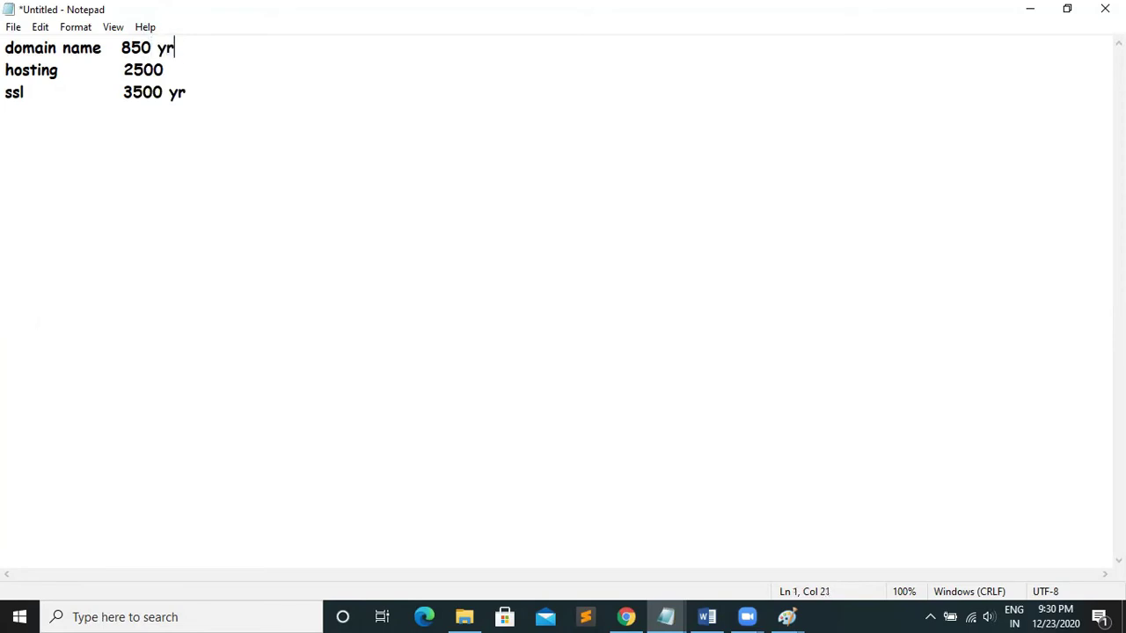
pyautogui.click(183, 70)
pyautogui.write('m')
pyautogui.click(5, 69)
pyautogui.write('EC2')
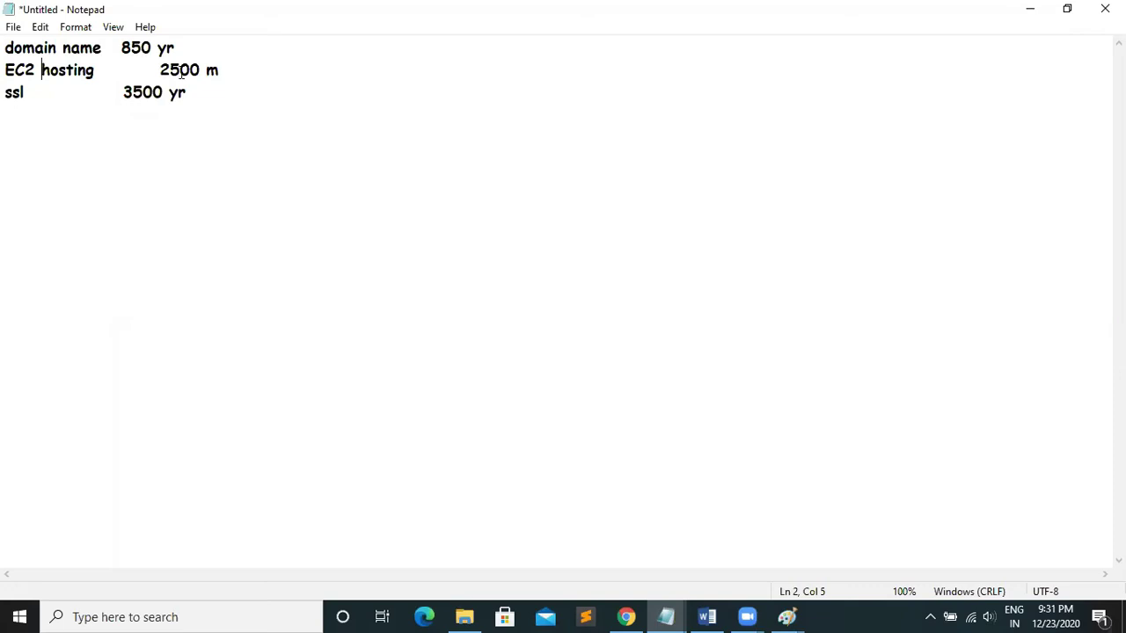
pyautogui.moveTo(160, 70); pyautogui.dragTo(223, 82)
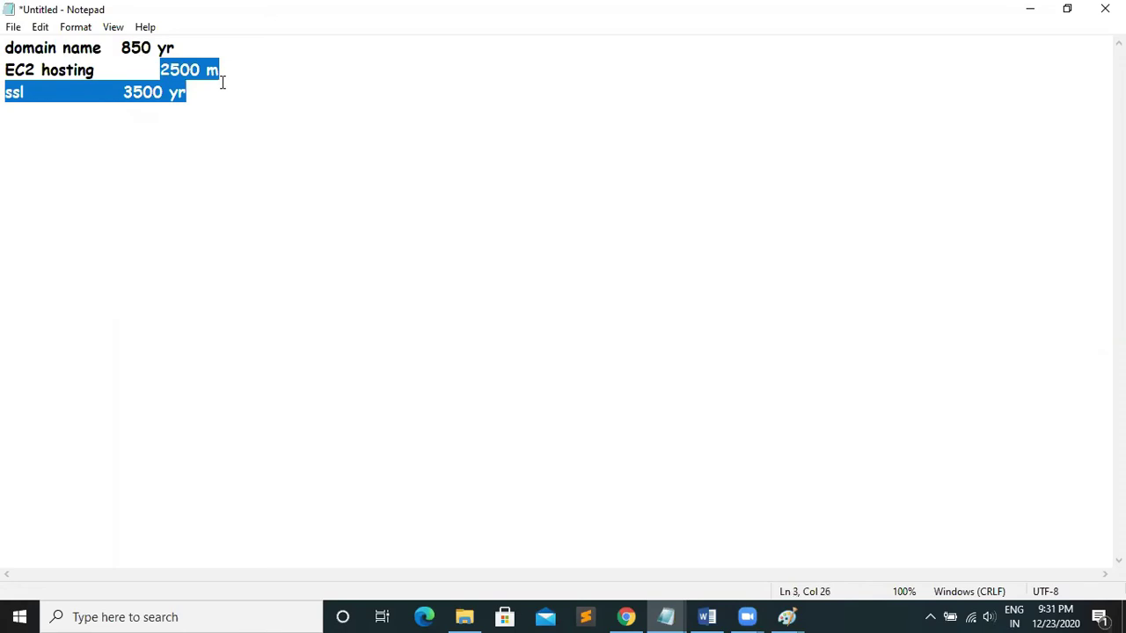
pyautogui.click(112, 95)
pyautogui.click(124, 93)
pyautogui.moveTo(124, 93); pyautogui.dragTo(188, 103)
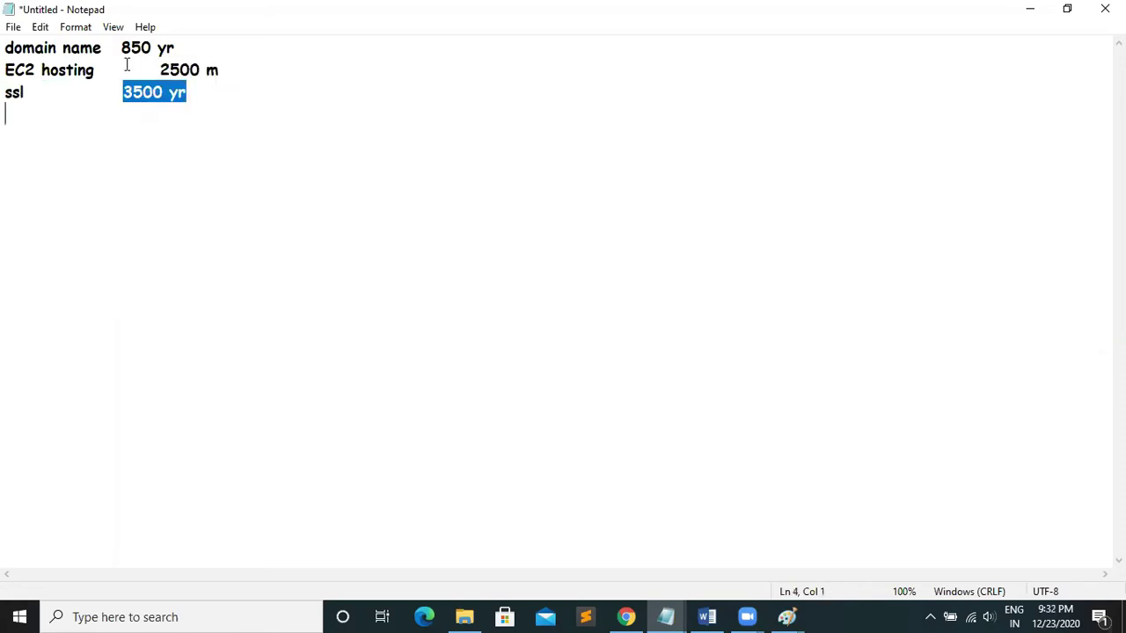
pyautogui.moveTo(120, 47); pyautogui.dragTo(196, 47)
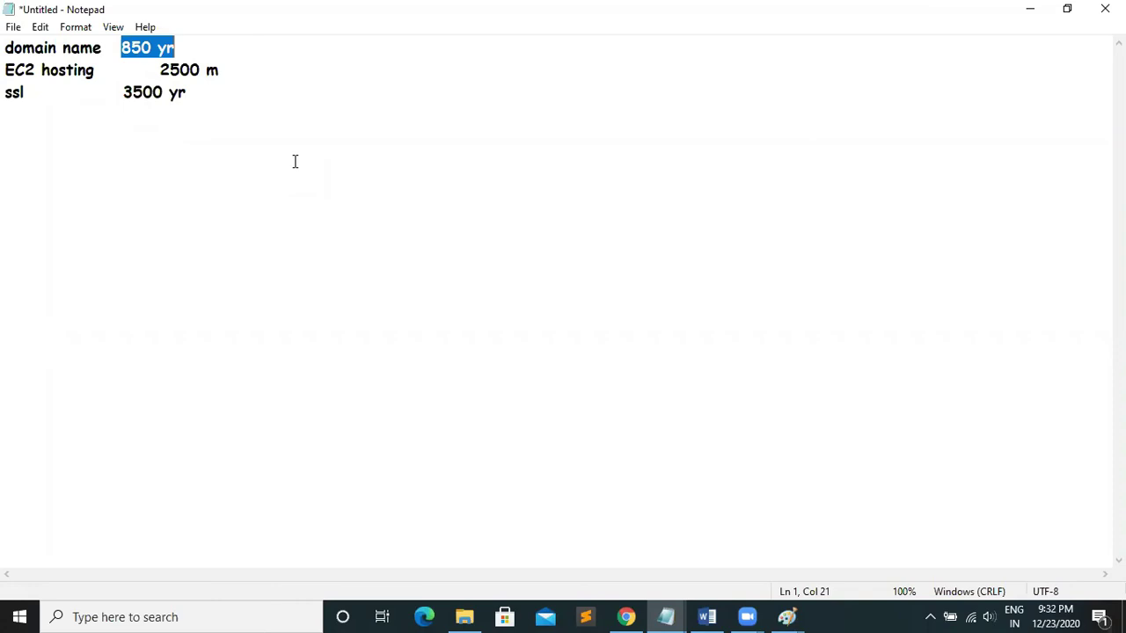
# Add the heading "psk technologies pvt ltd" a few blank lines below the price list.
pyautogui.click(216, 152)
pyautogui.press('Return')
pyautogui.press('Return')
pyautogui.press('Return')
pyautogui.write('psk')
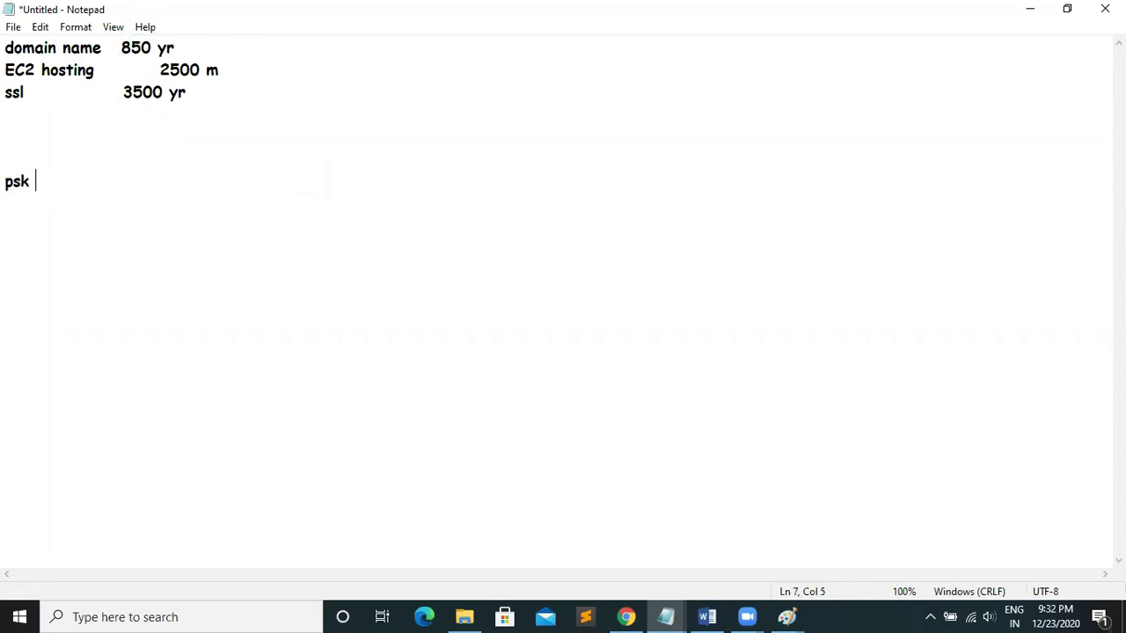
pyautogui.write(' technolo')
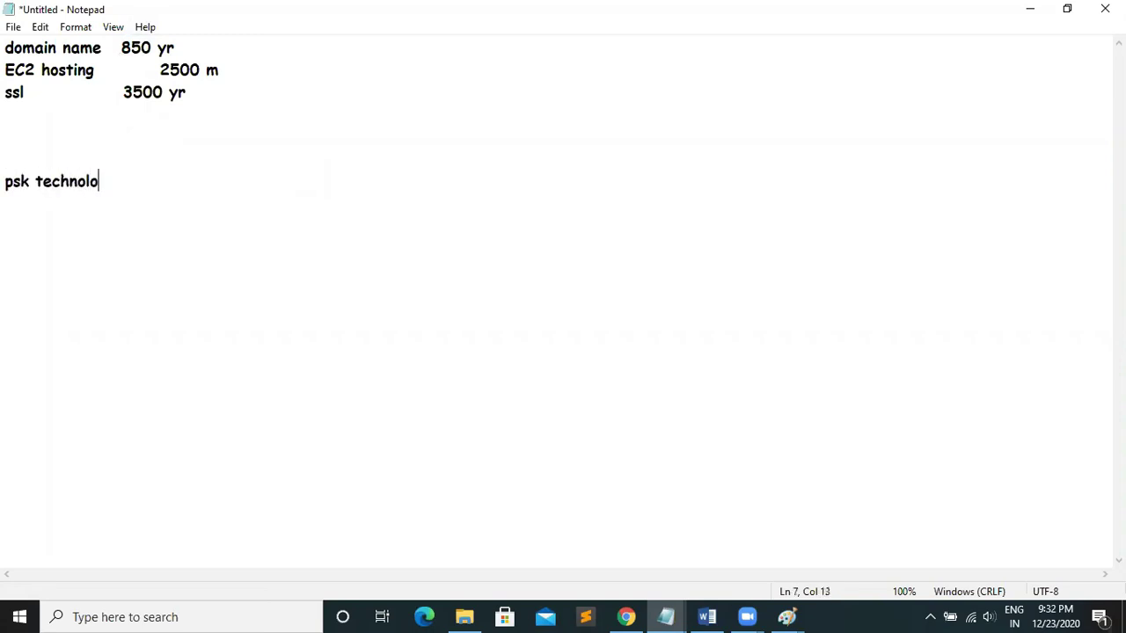
pyautogui.write('gies pvt ltd')
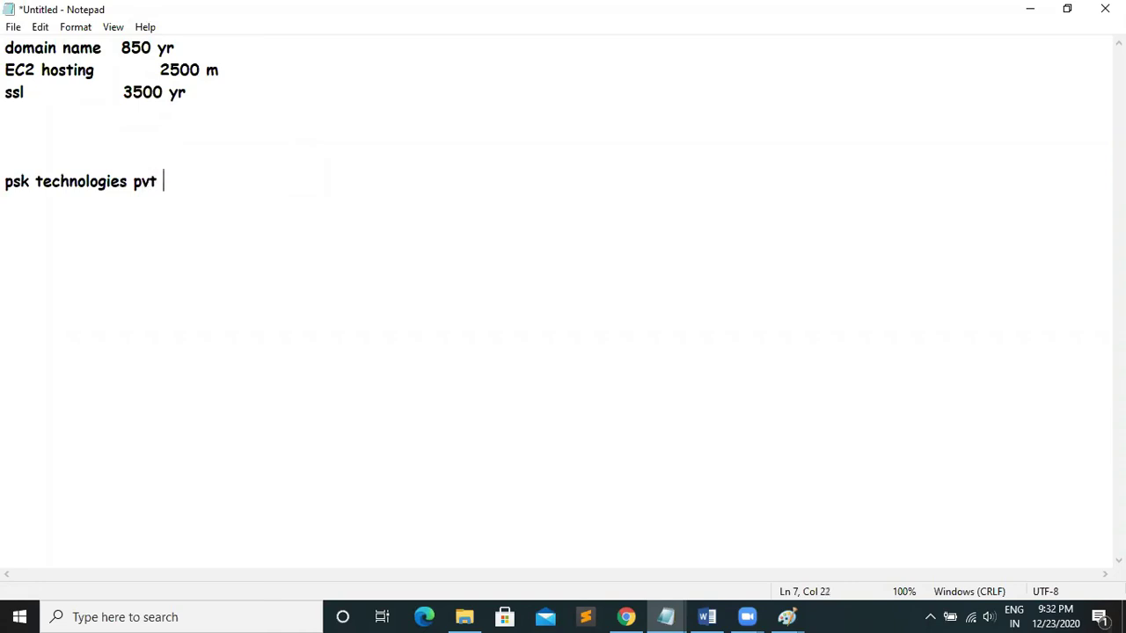
# Below the psk technologies heading, list "domain name", "hosting shared" and "ssl" on separate lines.
pyautogui.press('Return')
pyautogui.press('Return')
pyautogui.press('Return')
pyautogui.write('doma')
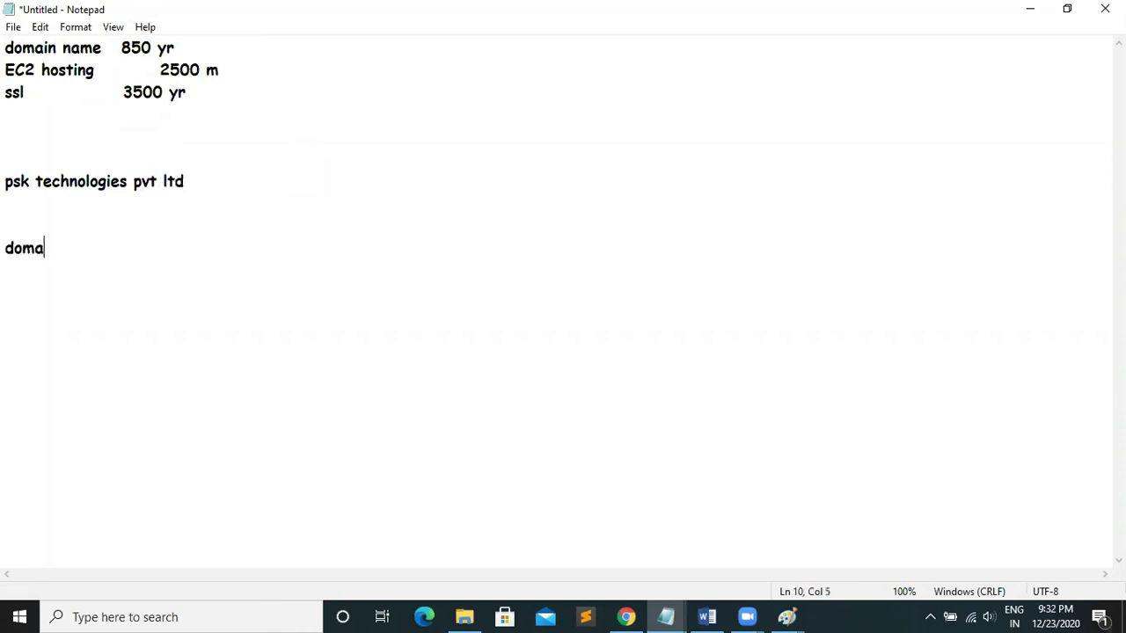
pyautogui.write('in name')
pyautogui.press('Return')
pyautogui.write('h')
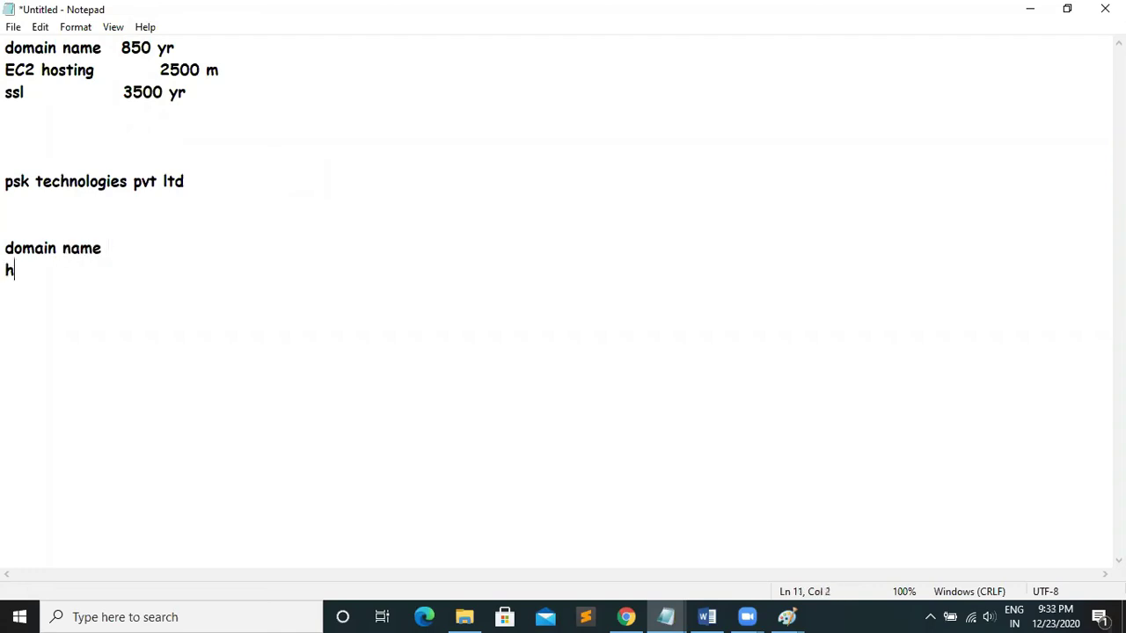
pyautogui.write('osting shared')
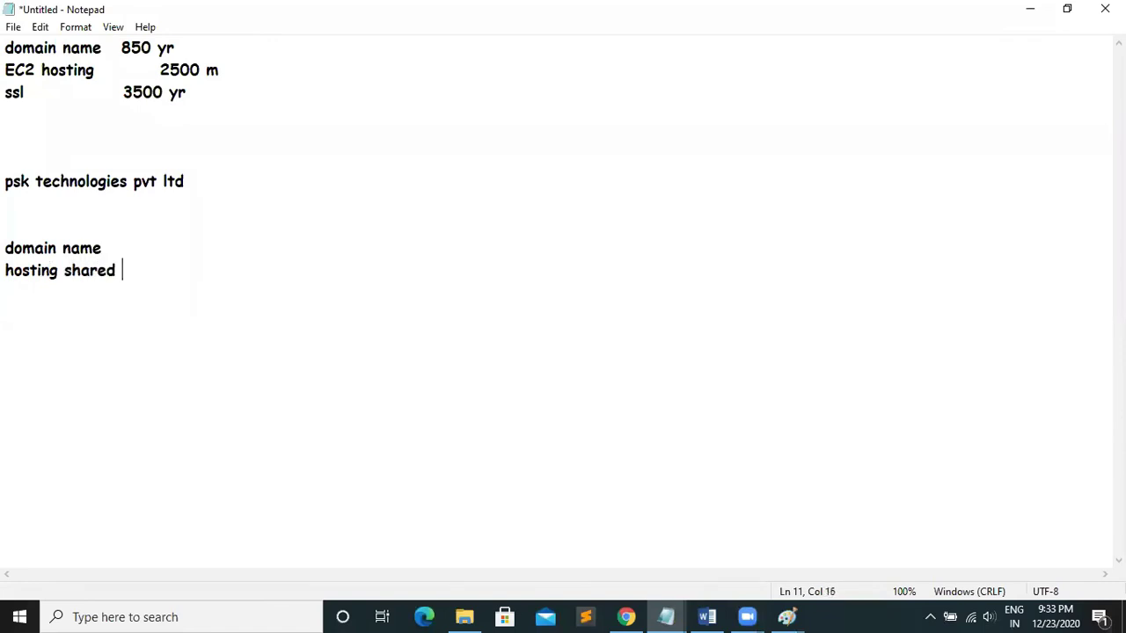
pyautogui.press('Return')
pyautogui.write('ssl')
pyautogui.press('Return')
# Add a dashed separator line under the second list, followed by the line "psk std : 2500 rs".
pyautogui.write('-----------------------')
pyautogui.press('Return')
pyautogui.write('psk st')
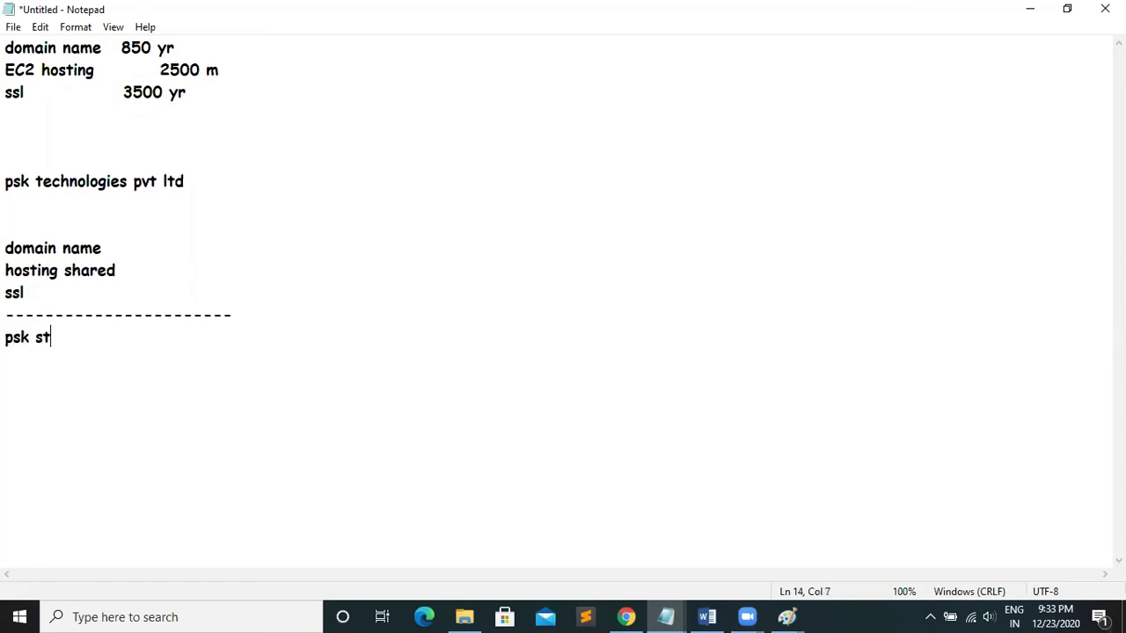
pyautogui.write('d : 2500 rs')
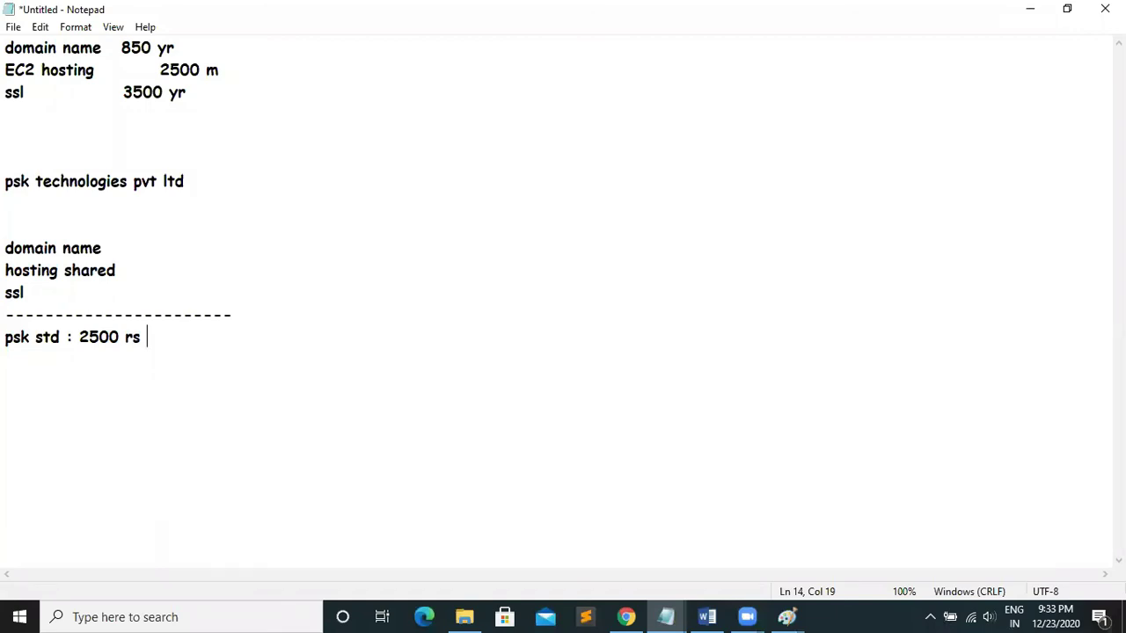
pyautogui.press('Return')
pyautogui.press('Return')
pyautogui.press('Return')
pyautogui.moveTo(91, 335); pyautogui.dragTo(124, 336)
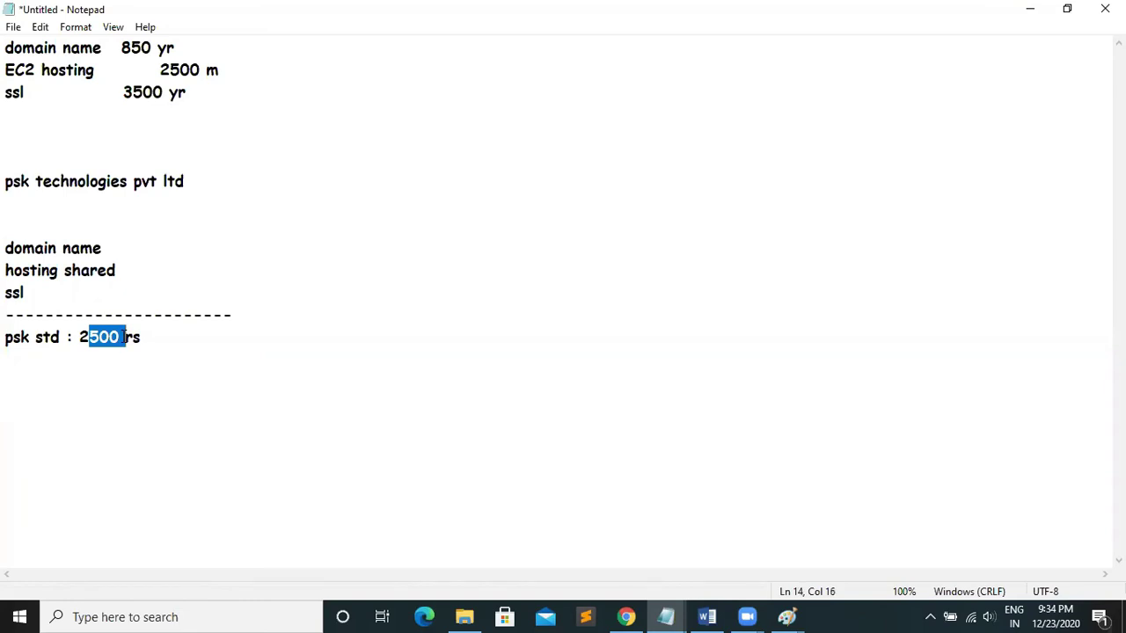
pyautogui.click(119, 339)
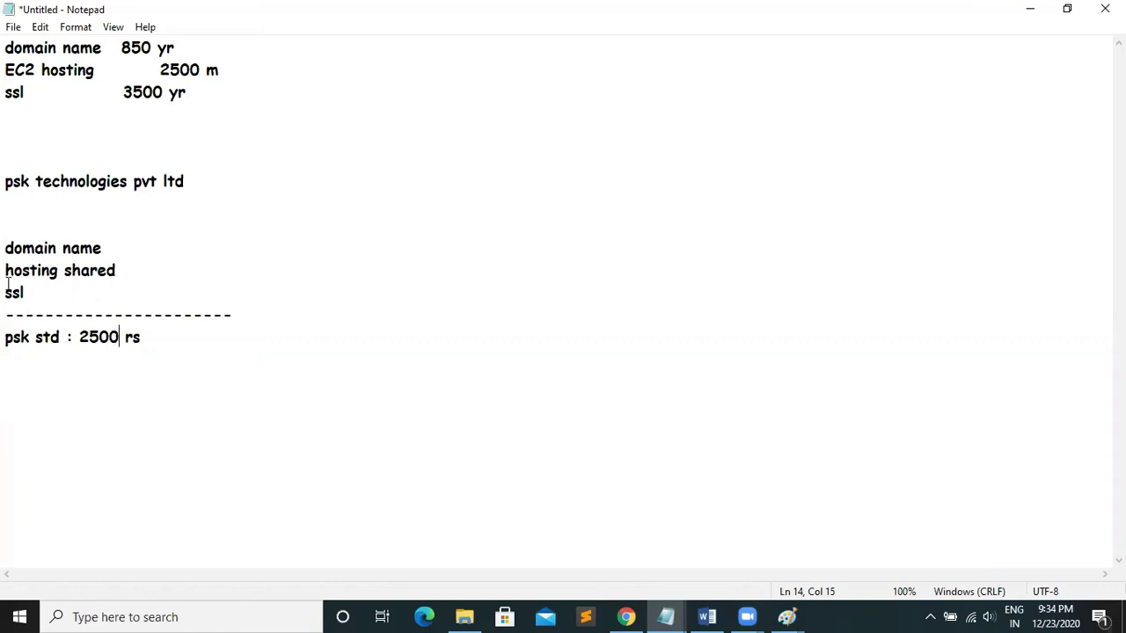
pyautogui.click(8, 44)
pyautogui.moveTo(8, 44); pyautogui.dragTo(236, 128)
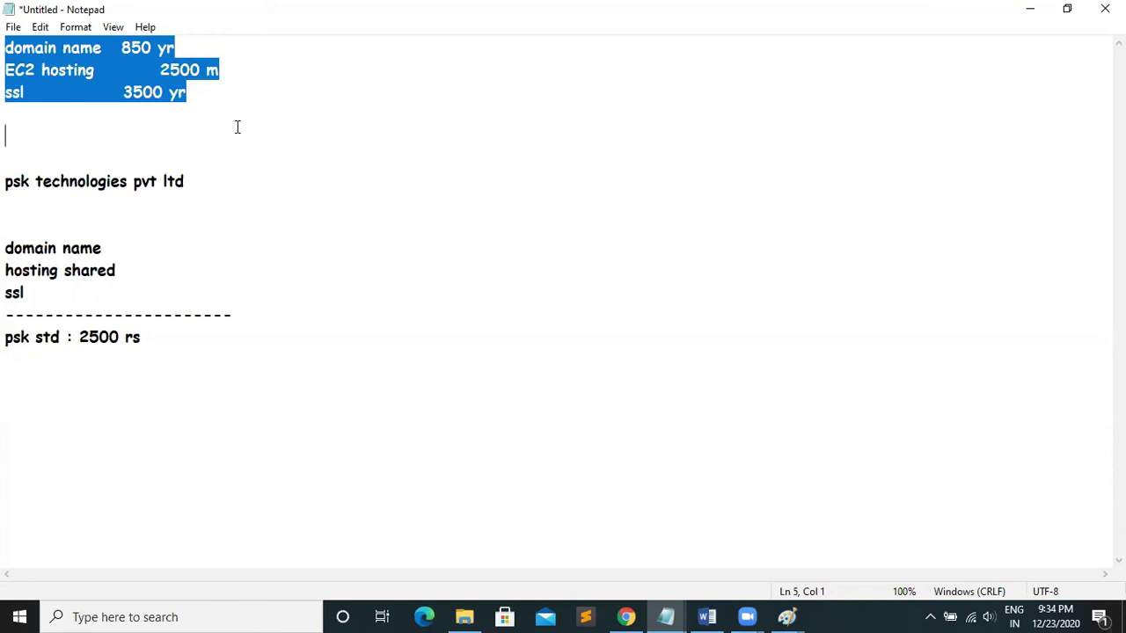
pyautogui.click(36, 297)
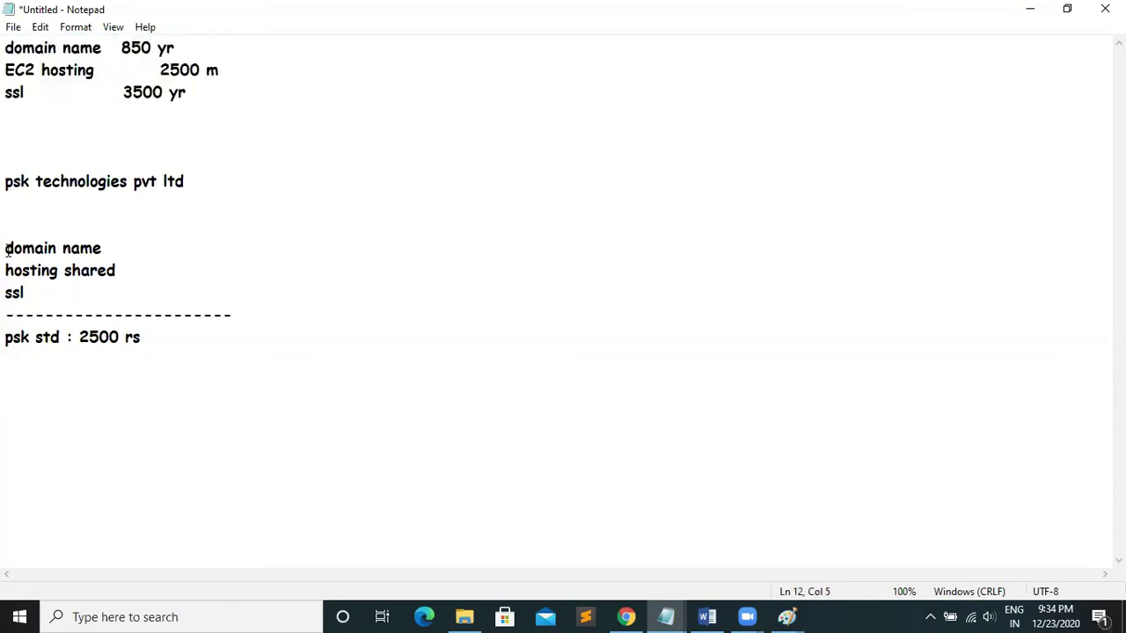
pyautogui.moveTo(6, 249); pyautogui.dragTo(90, 305)
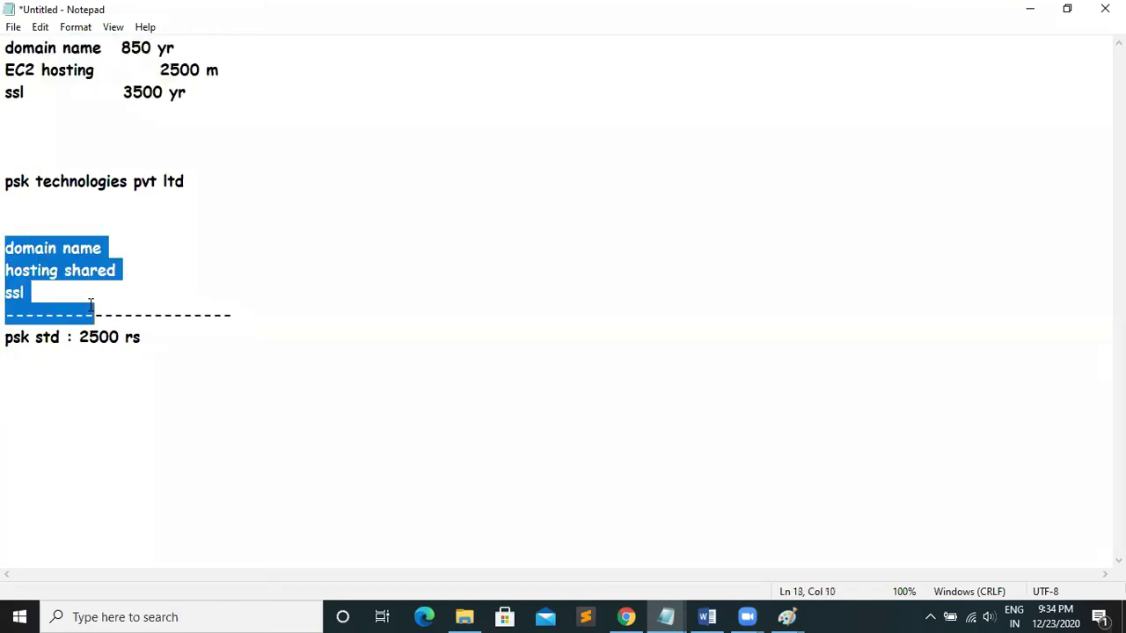
pyautogui.click(63, 293)
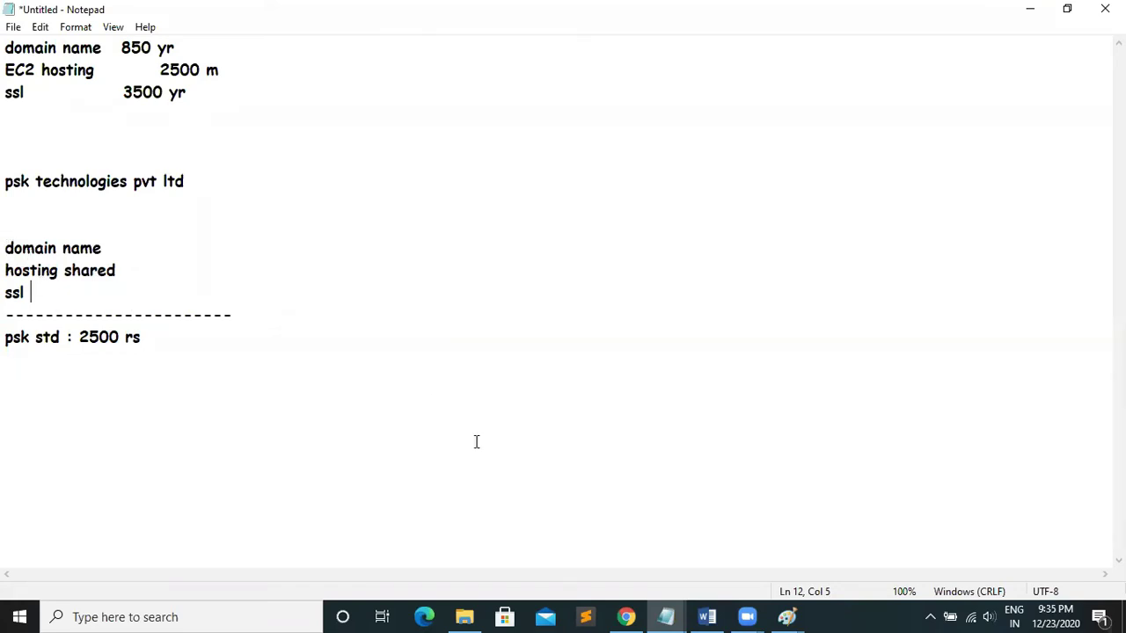
# Switch to Chrome and open servetechelectronics.com and vardhansez.com in two new tabs.
pyautogui.click(625, 616)
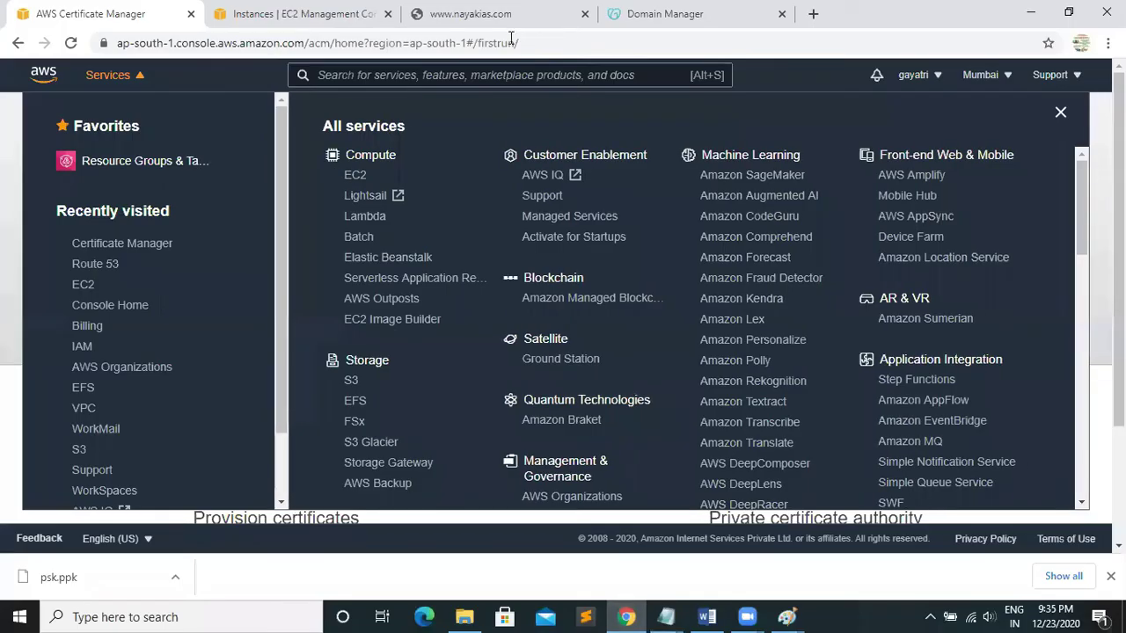
pyautogui.click(814, 14)
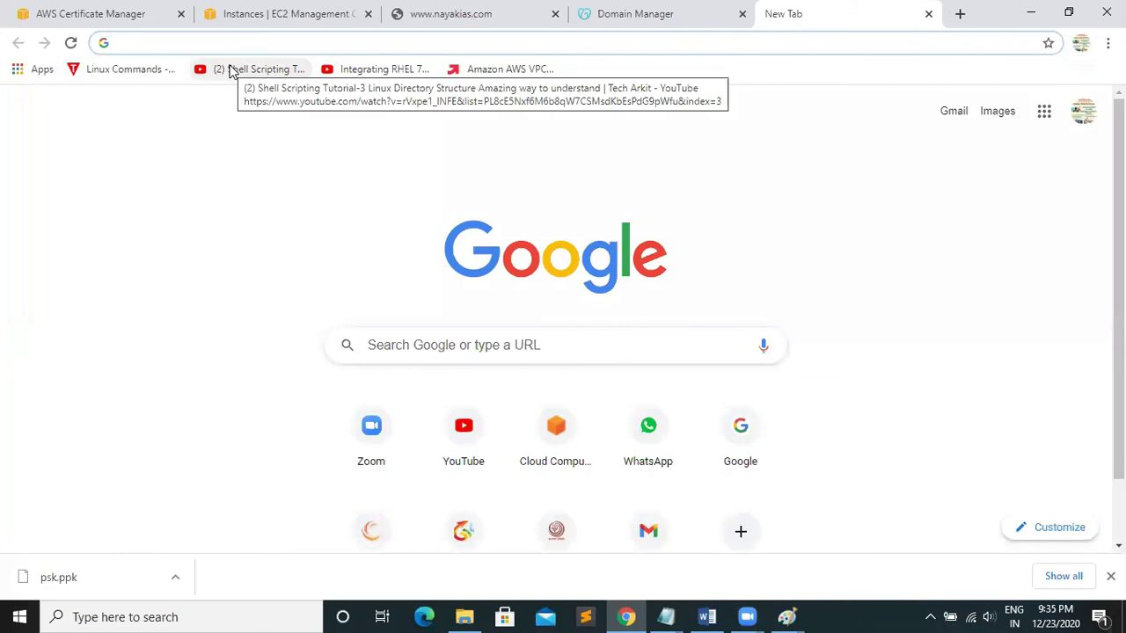
pyautogui.write('ser')
pyautogui.press('Return')
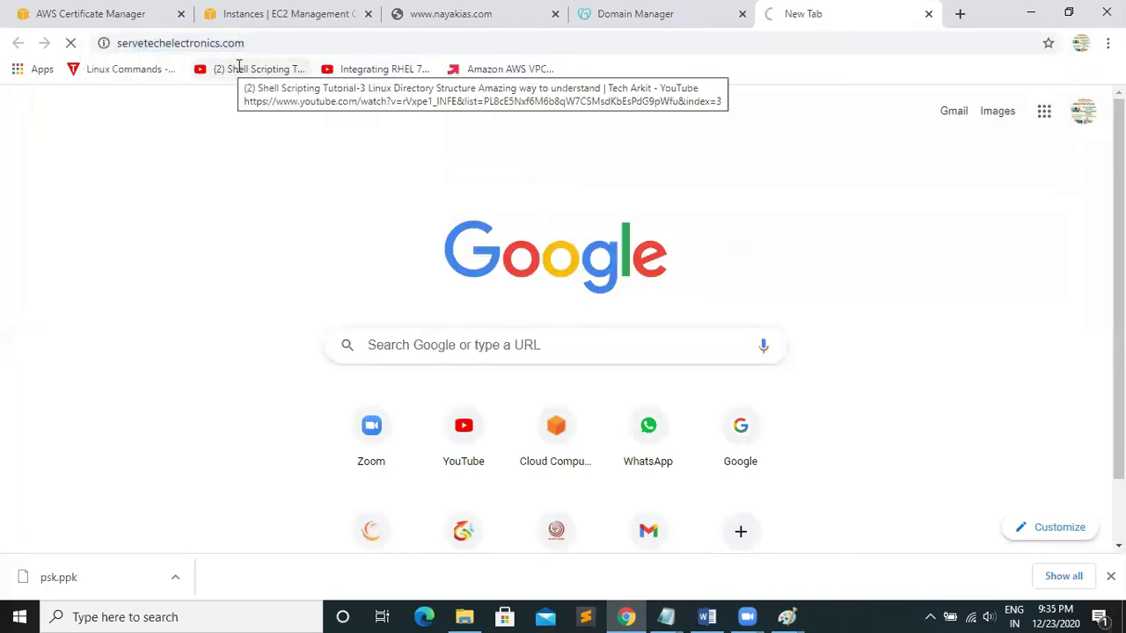
pyautogui.click(960, 13)
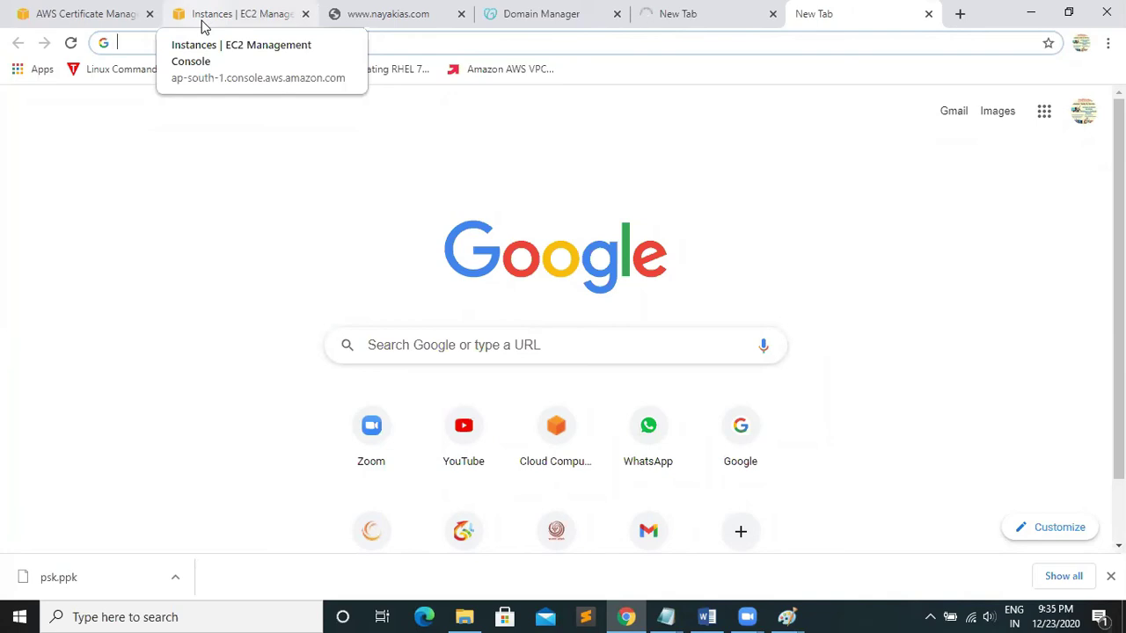
pyautogui.write('va')
pyautogui.press('Return')
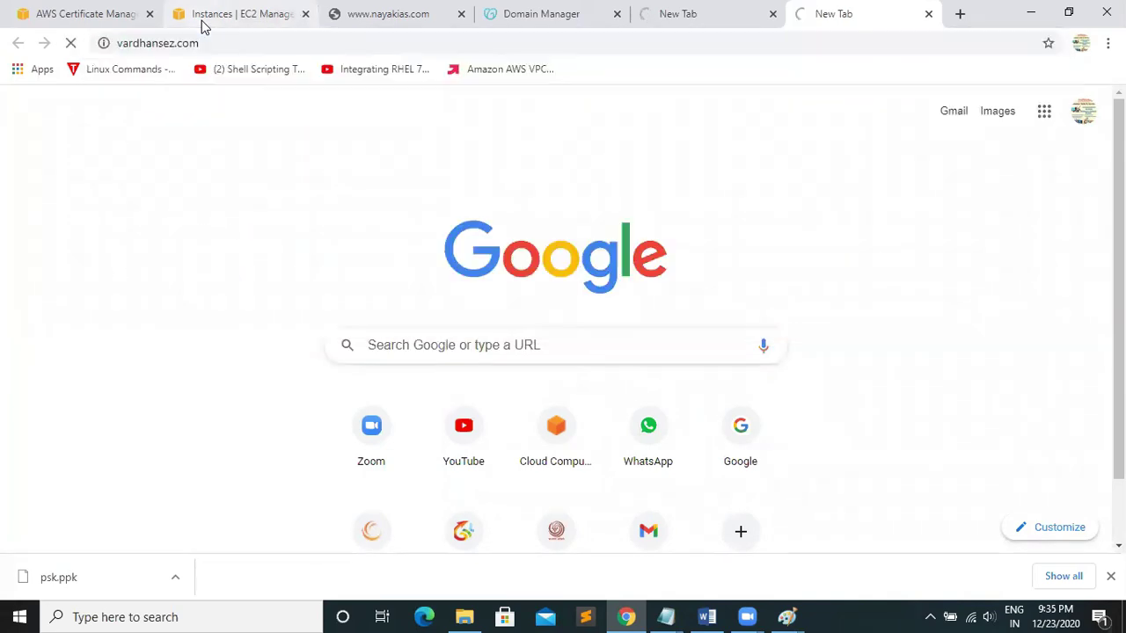
# Open virajautoservices.com and kptechnology.co.in in two more tabs, and return to the Viraj Auto Services home page.
pyautogui.click(959, 14)
pyautogui.write('vir')
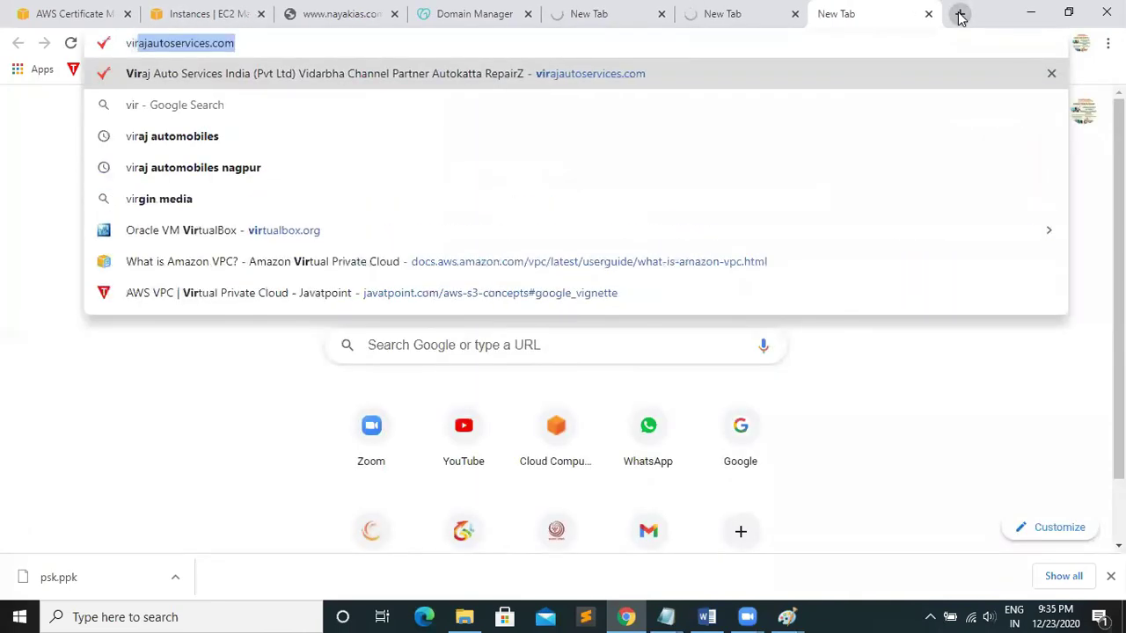
pyautogui.press('Return')
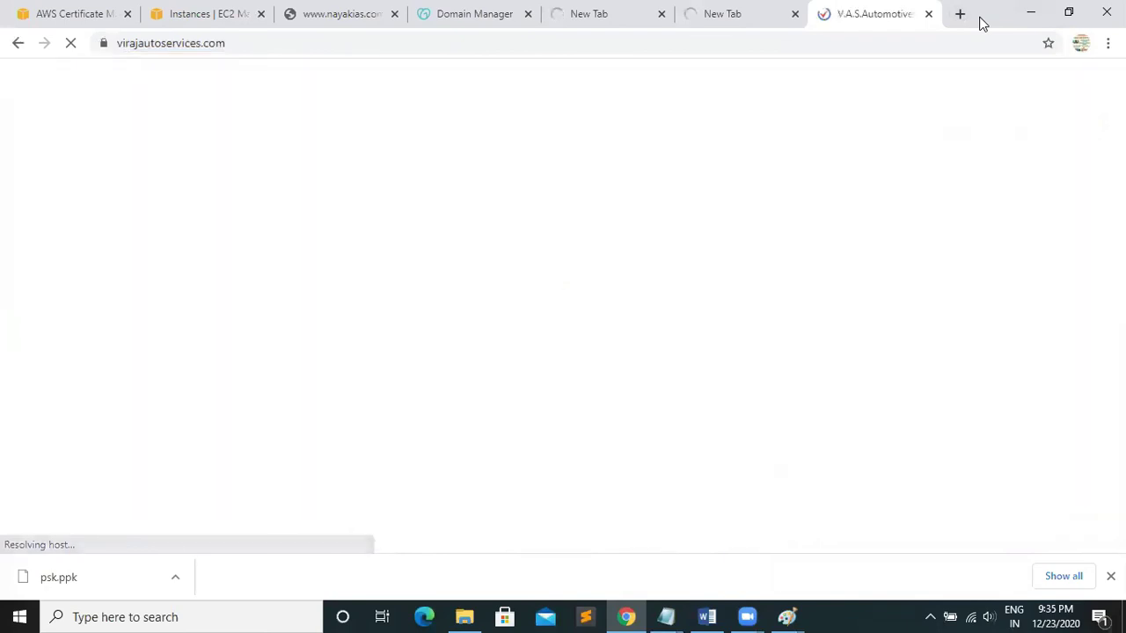
pyautogui.click(979, 17)
pyautogui.write('kp')
pyautogui.press('Return')
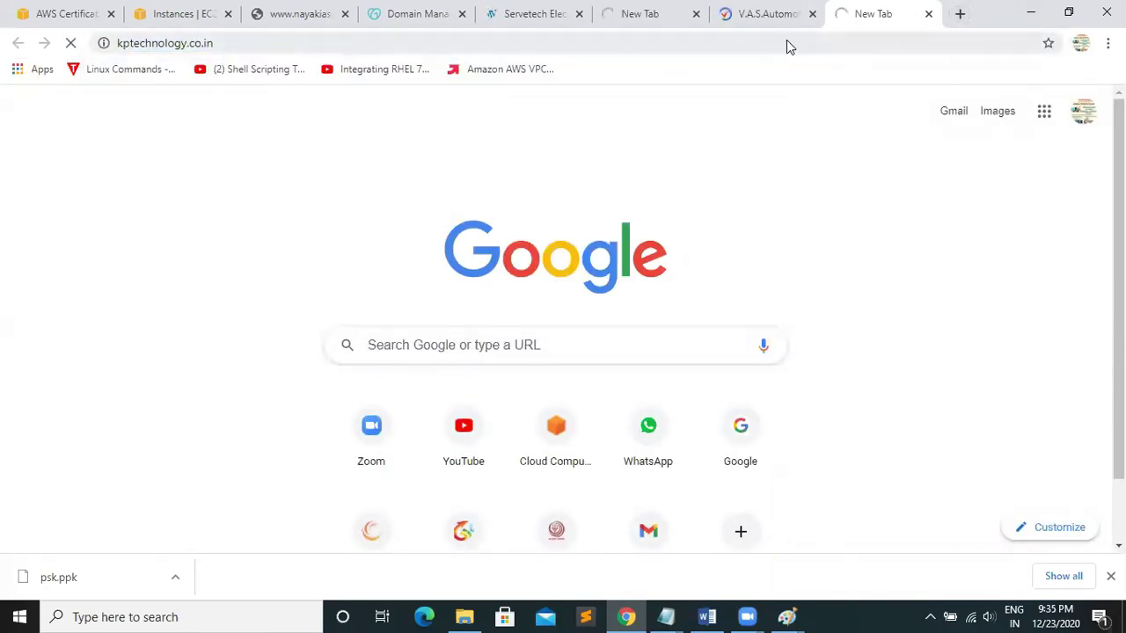
pyautogui.hotkey('ctrl', 'shift', 'Tab')
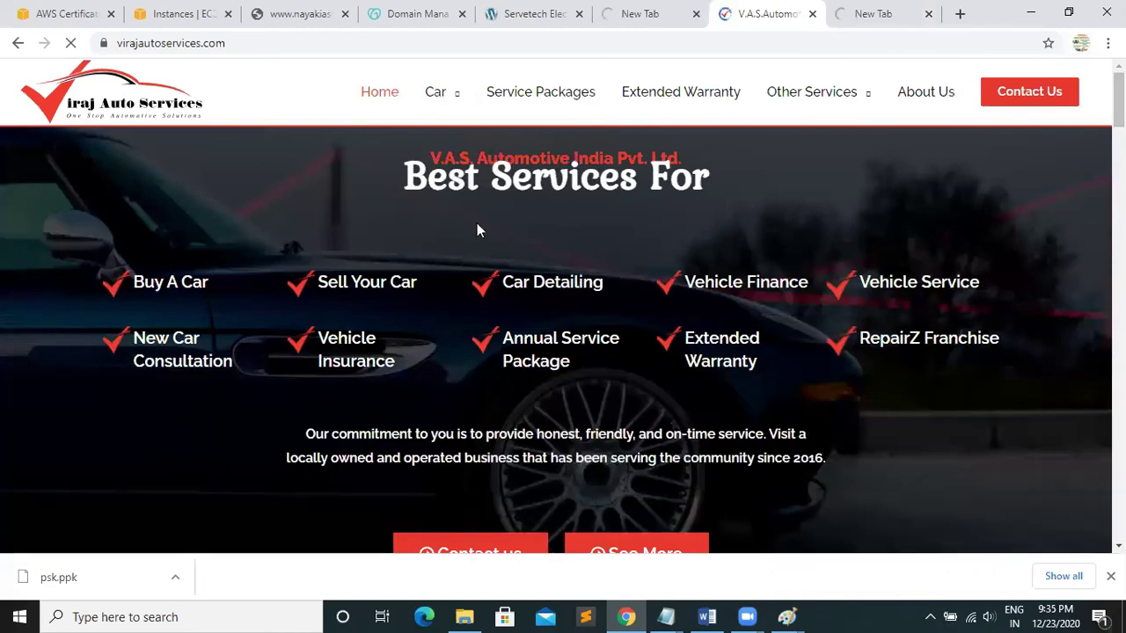
pyautogui.scroll(-4, 1082, 161)
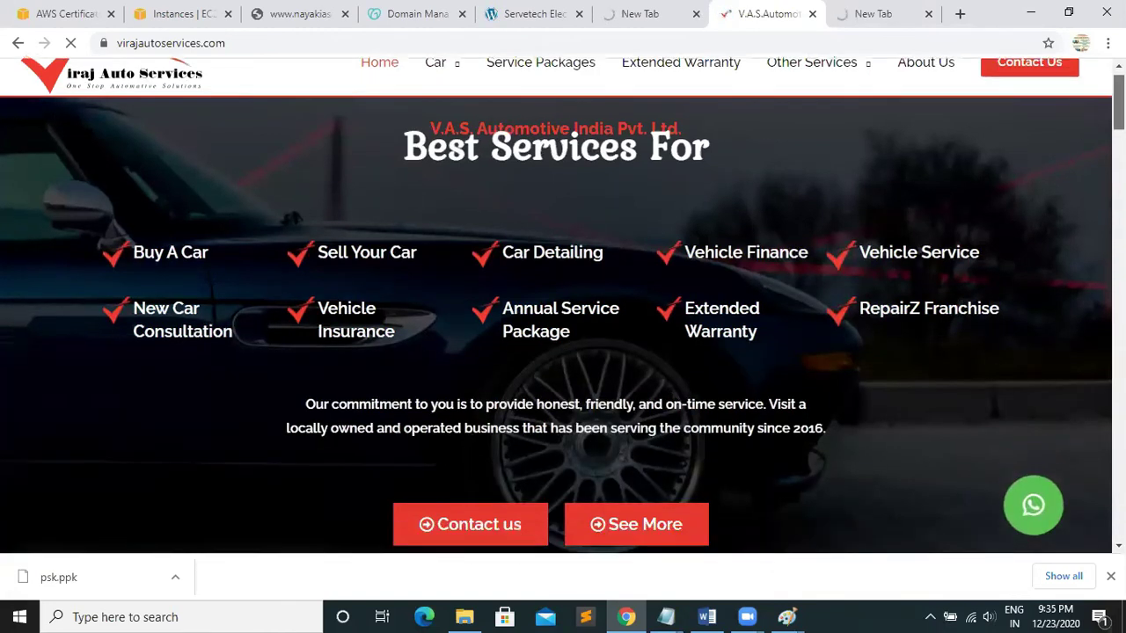
# Look through the Viraj Auto Services home page down to the footer credit and return to its beginning.
pyautogui.scroll(-5, 800, 153)
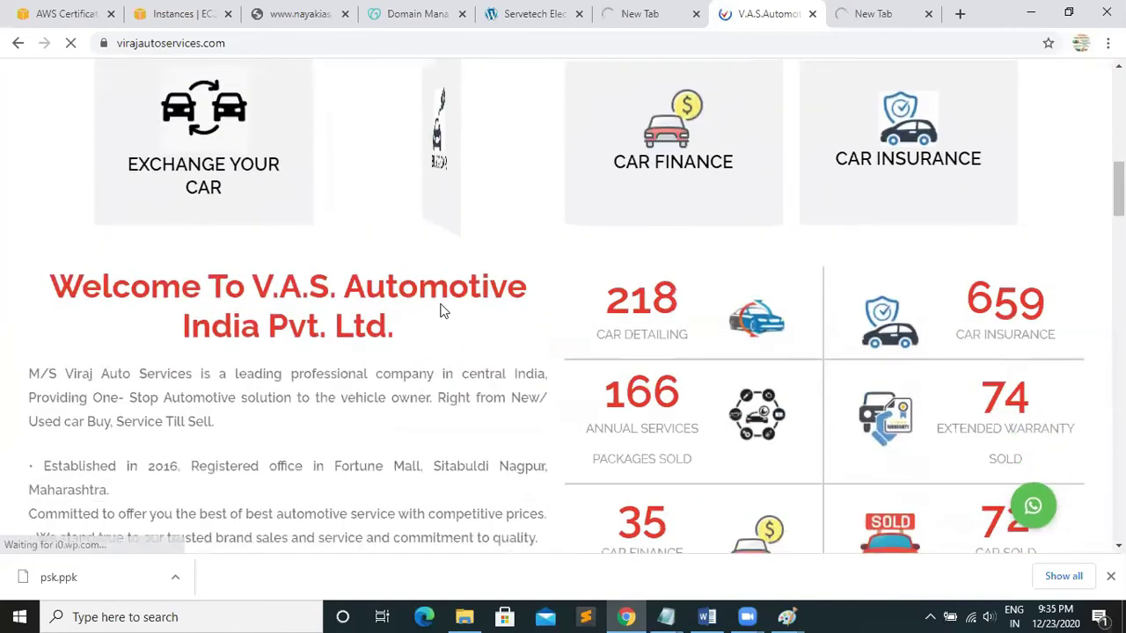
pyautogui.scroll(-15, 563, 305)
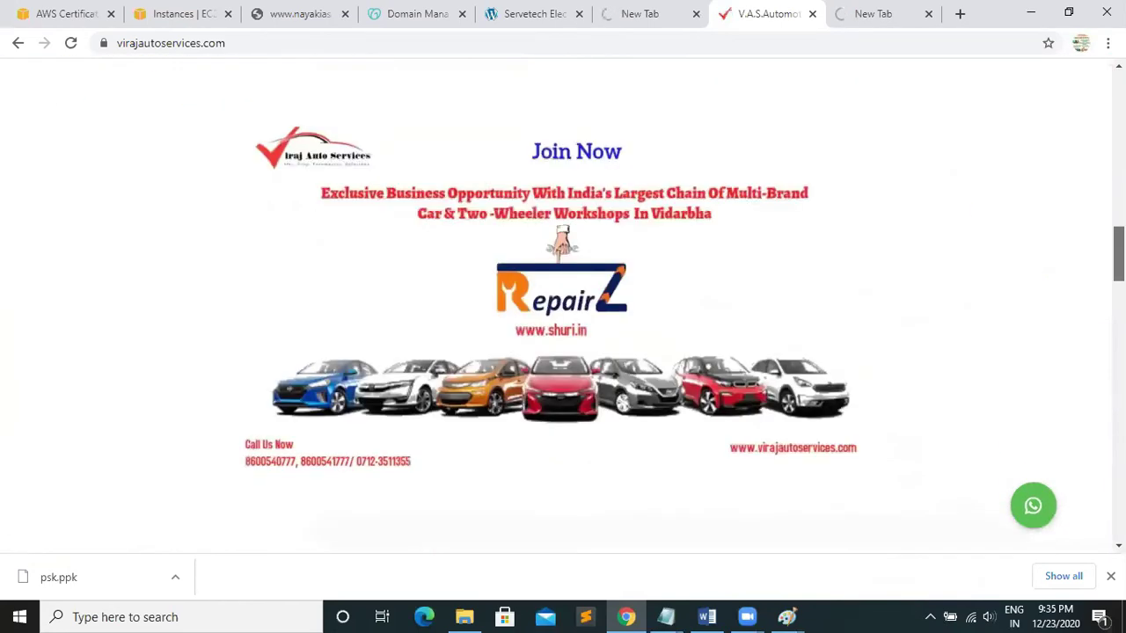
pyautogui.scroll(-6, 694, 524)
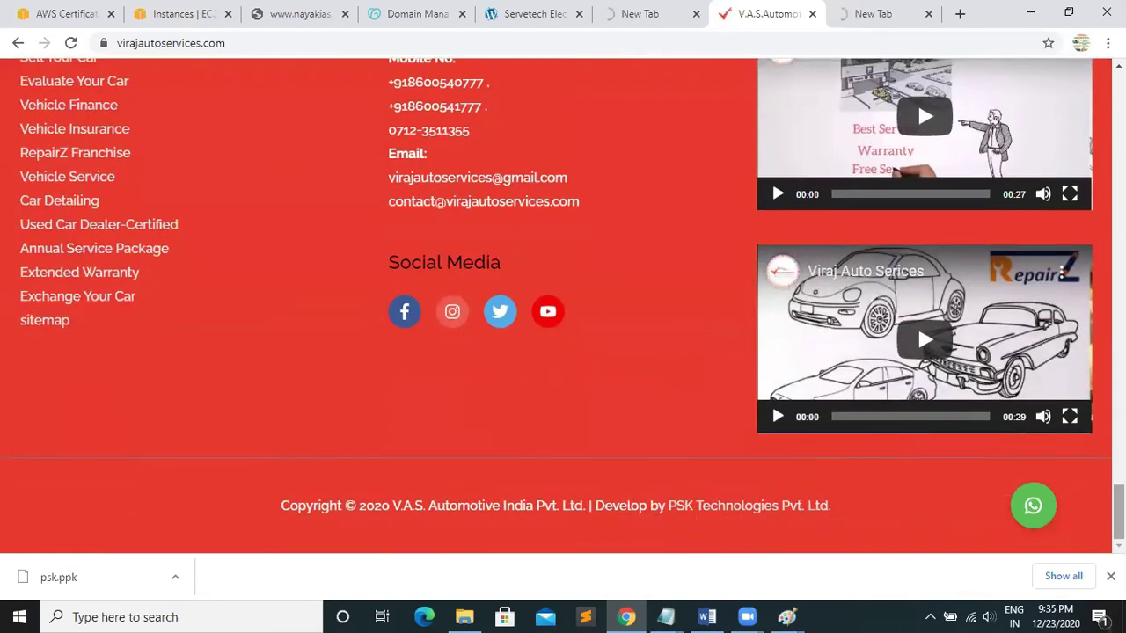
pyautogui.moveTo(1121, 512); pyautogui.dragTo(1121, 96)
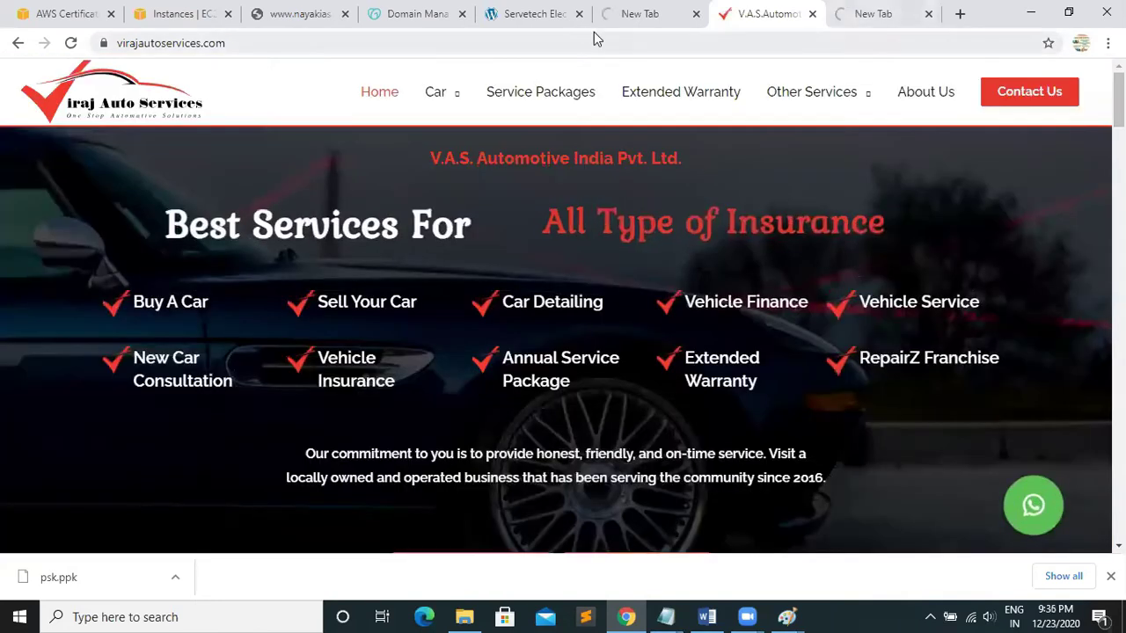
# Check the vardhansez.com tab, and look through the banner and accessory sections of the Servetech Electronics home page.
pyautogui.click(639, 15)
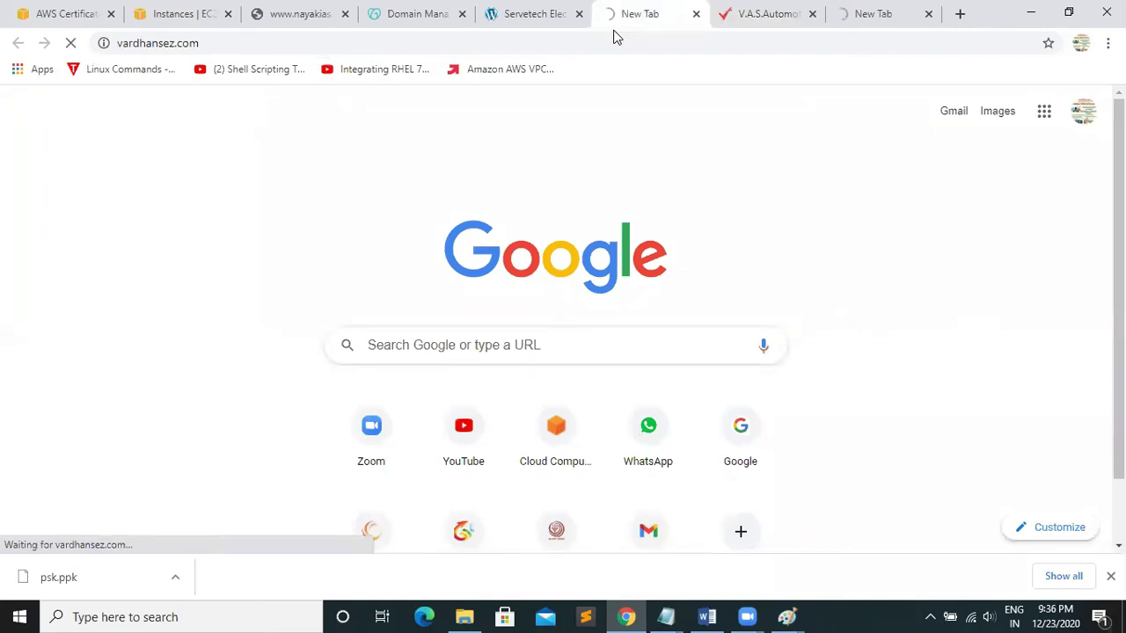
pyautogui.click(537, 16)
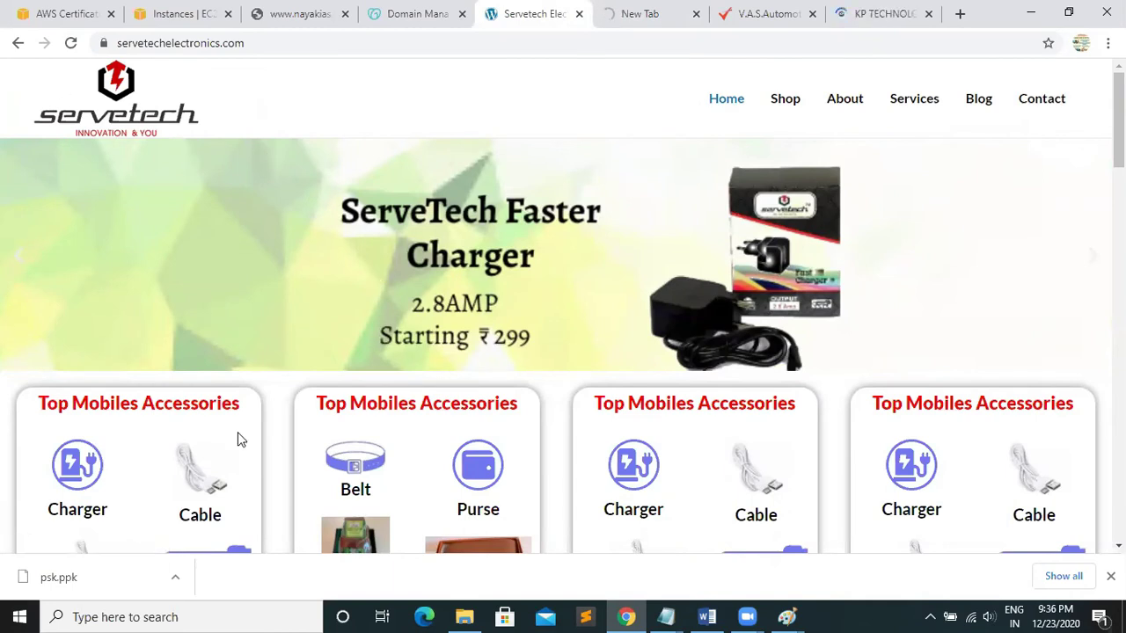
pyautogui.scroll(-1, 237, 432)
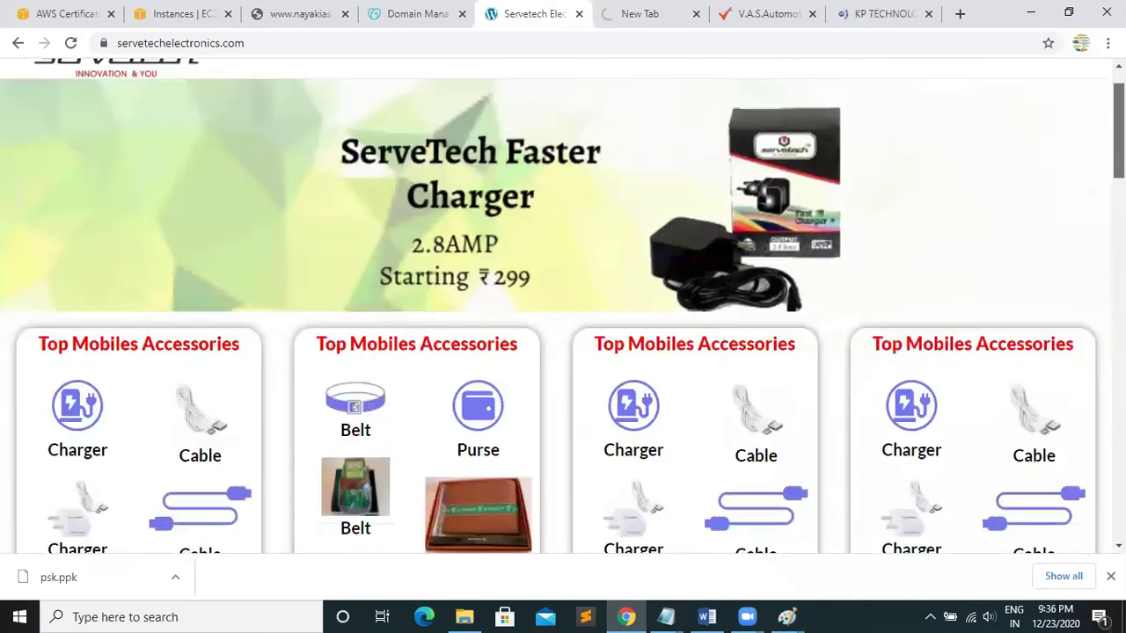
pyautogui.scroll(-3, 778, 187)
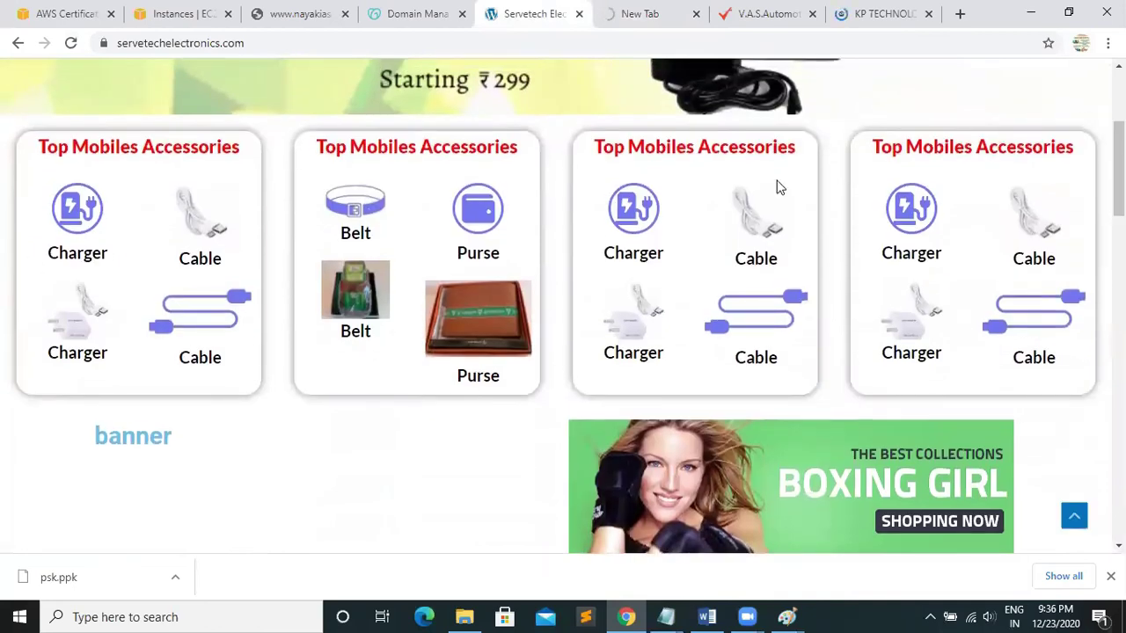
pyautogui.moveTo(1118, 179); pyautogui.dragTo(1119, 127)
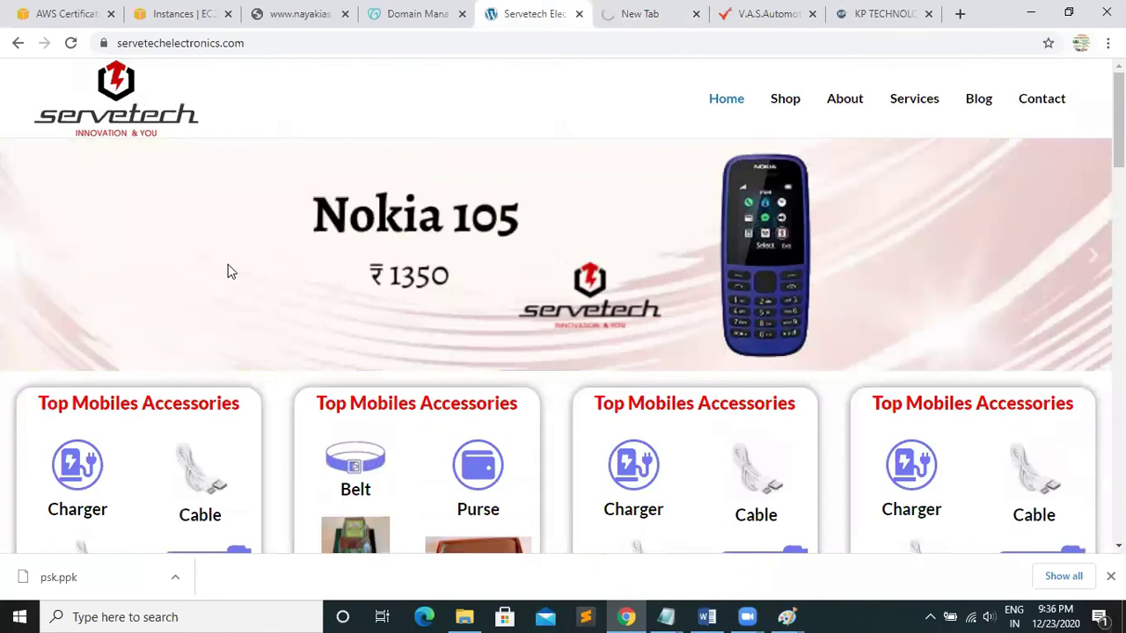
# Check vardhansez.com again and look through the kptechnology.co.in home page.
pyautogui.click(645, 12)
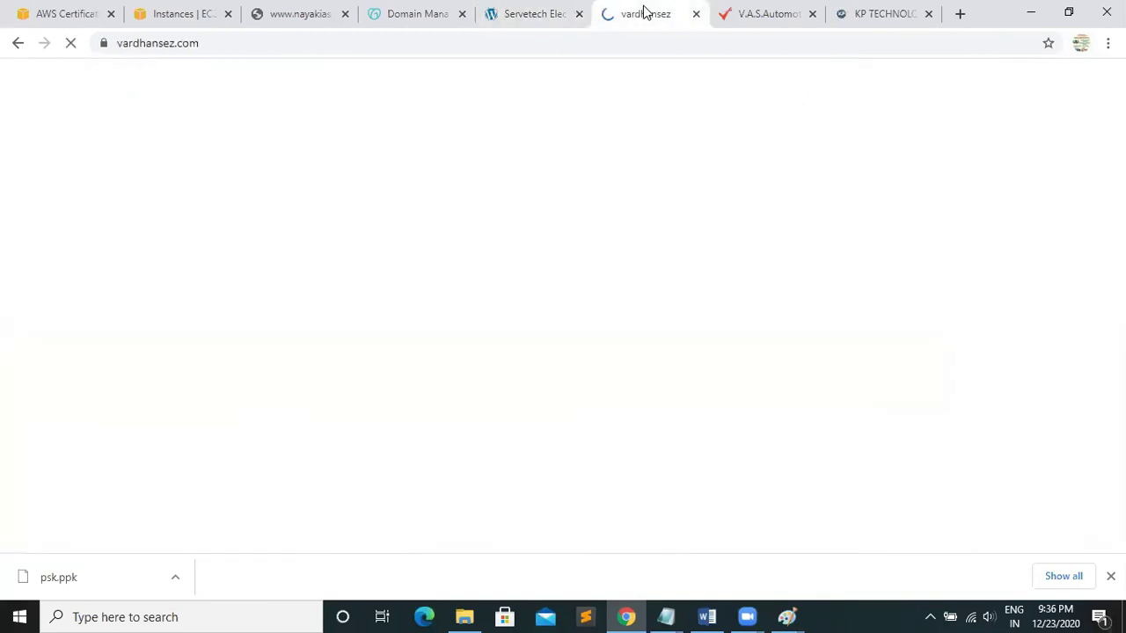
pyautogui.click(861, 14)
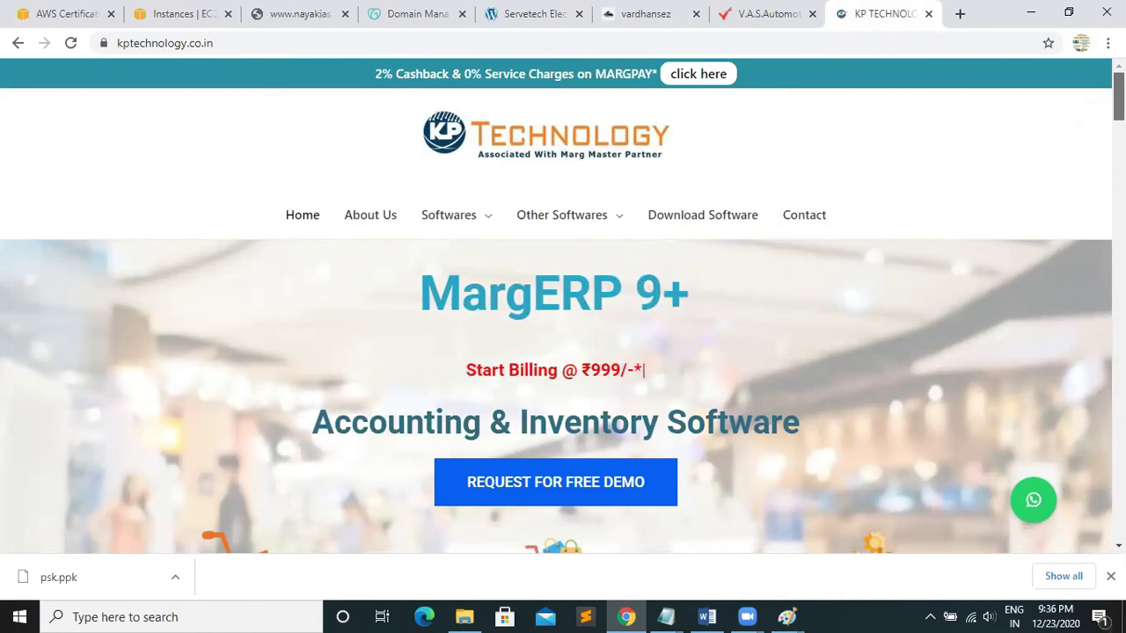
pyautogui.scroll(-10, 1070, 303)
pyautogui.scroll(10, 1070, 303)
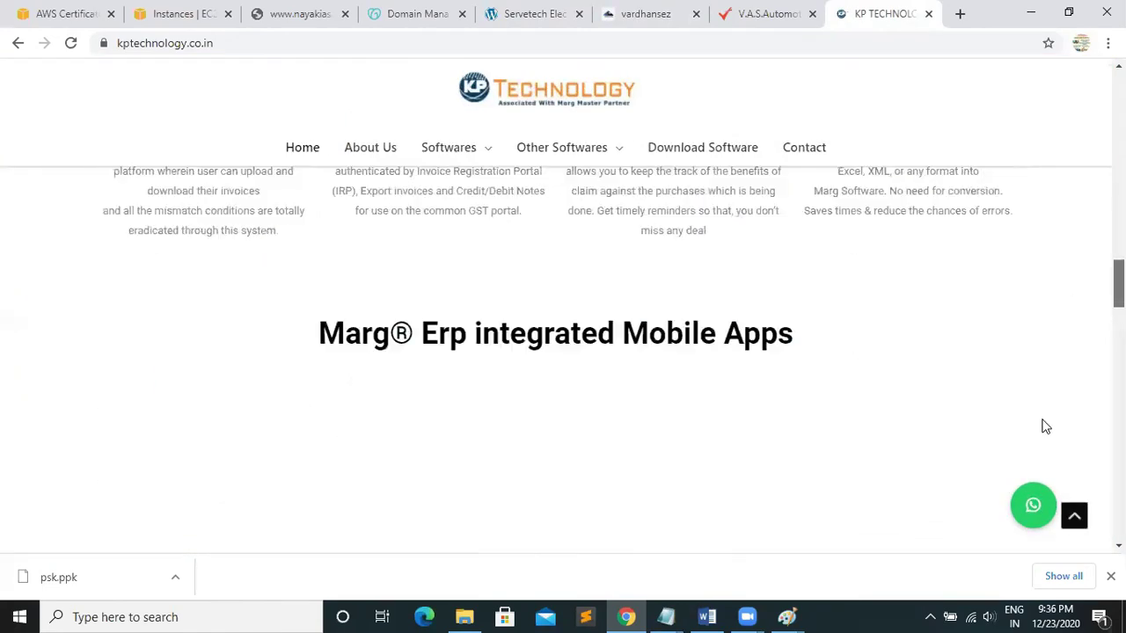
pyautogui.scroll(-10, 992, 469)
pyautogui.scroll(10, 1067, 93)
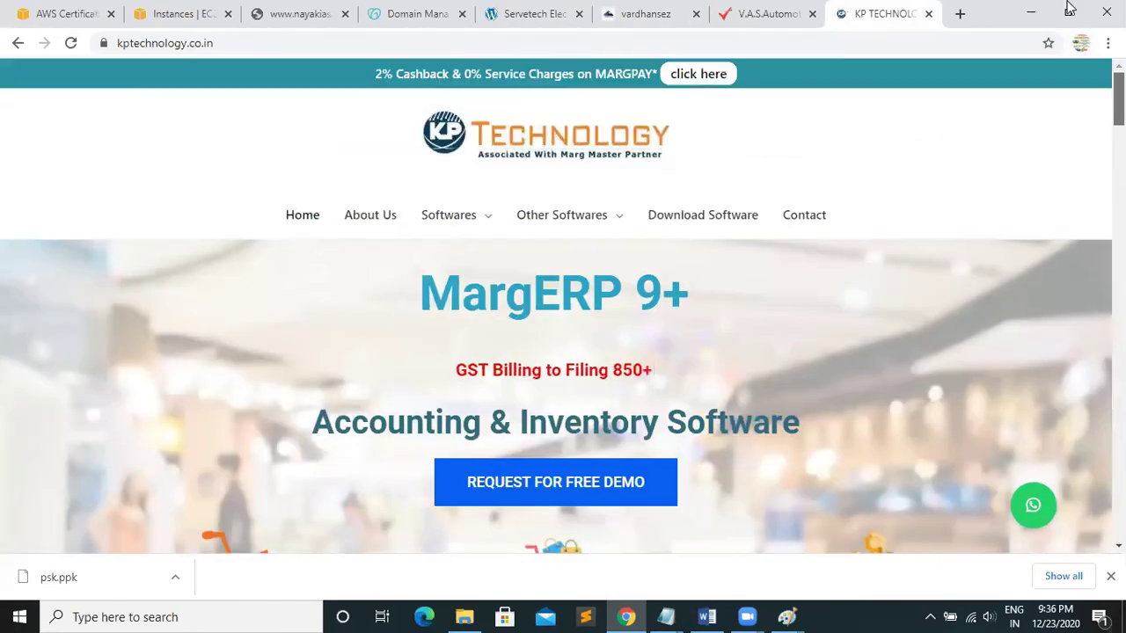
# Close the four client website tabs: KP Technology, Viraj Auto Services, vardhansez and Servetech Electronics.
pyautogui.click(927, 15)
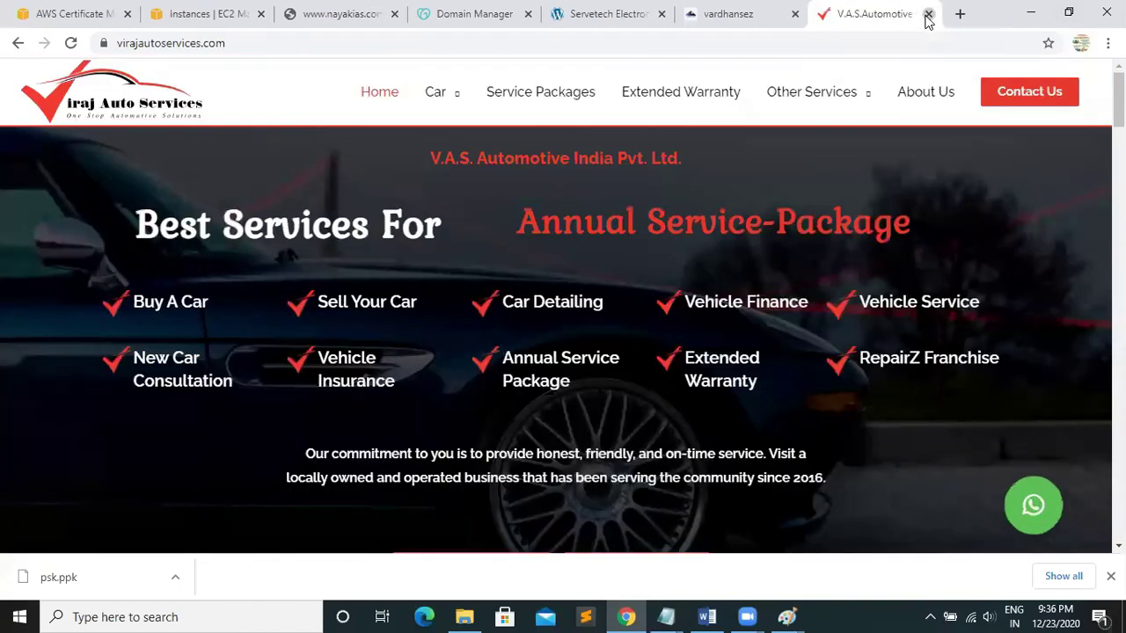
pyautogui.click(928, 14)
pyautogui.click(929, 15)
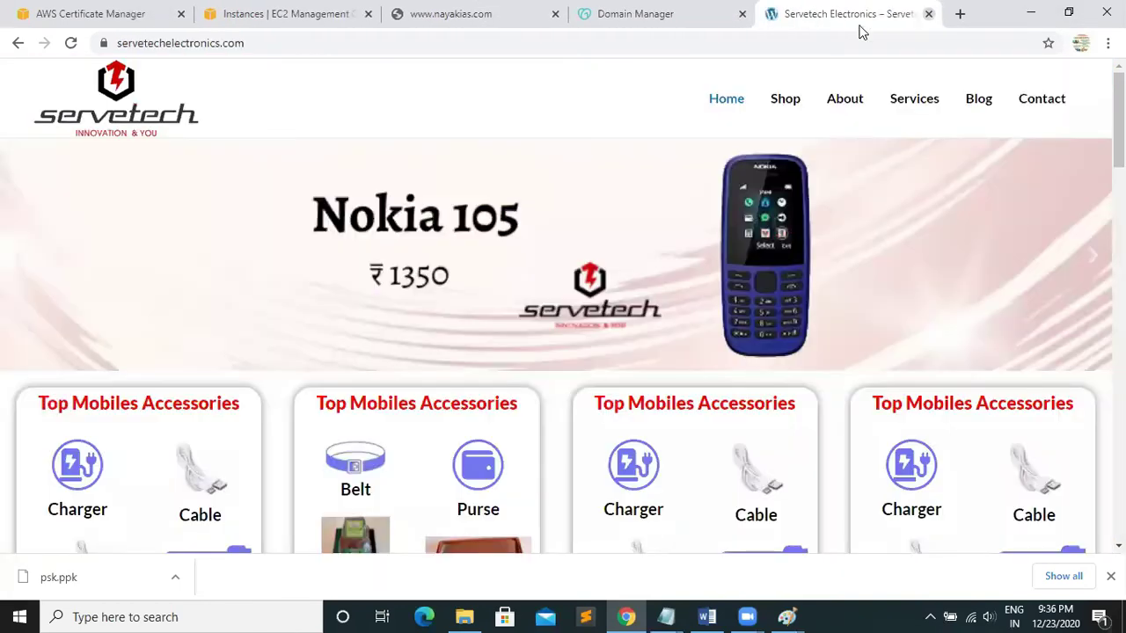
pyautogui.click(928, 15)
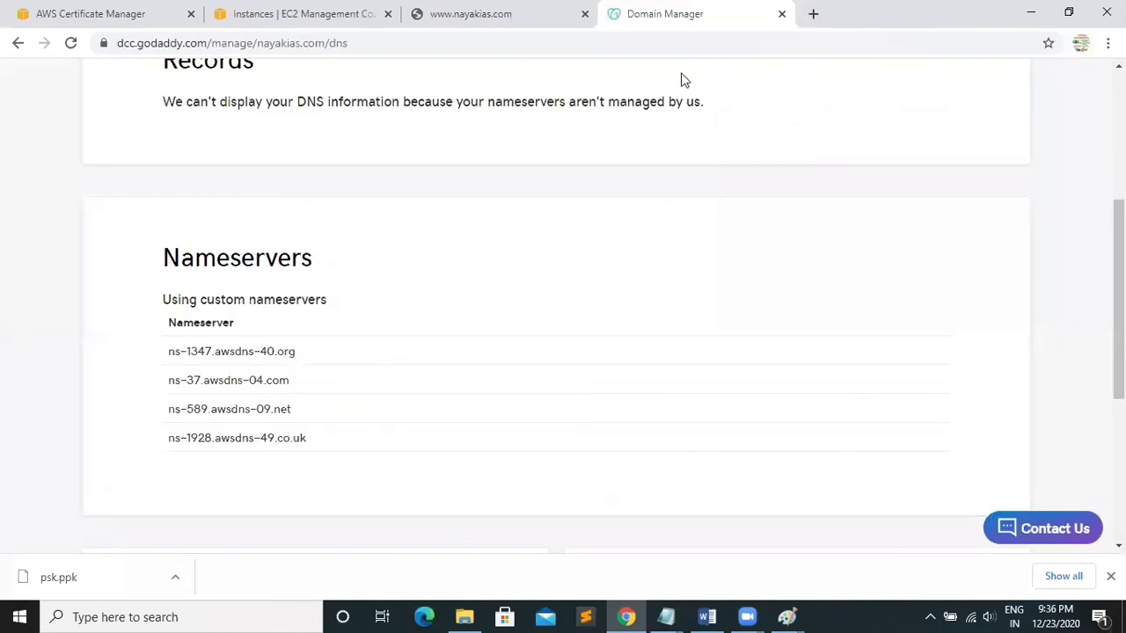
pyautogui.click(76, 14)
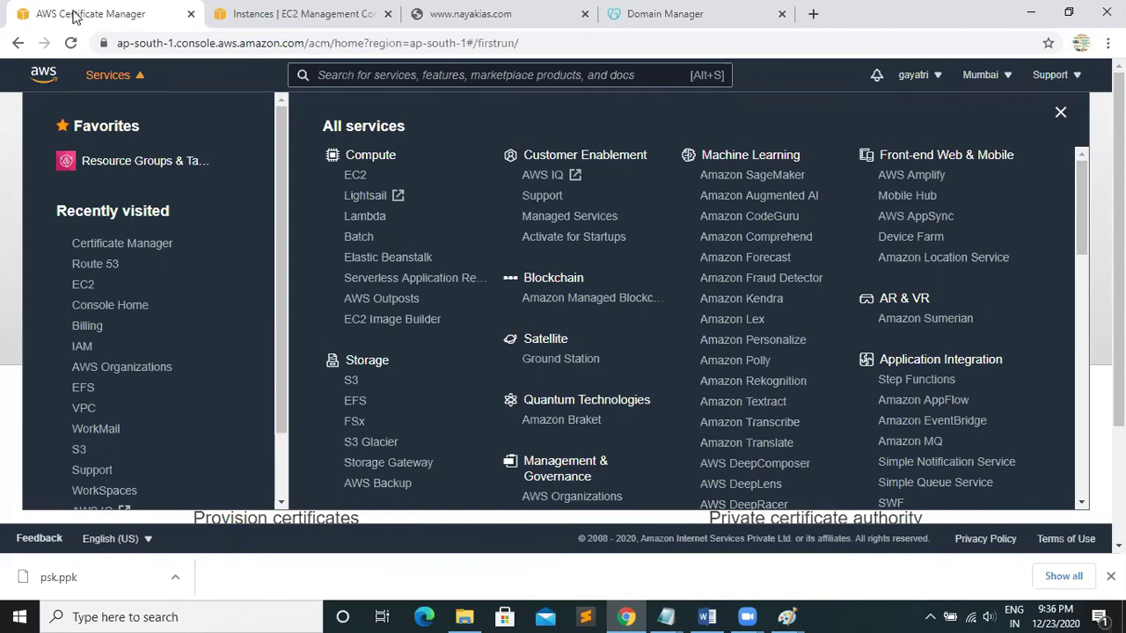
pyautogui.click(230, 23)
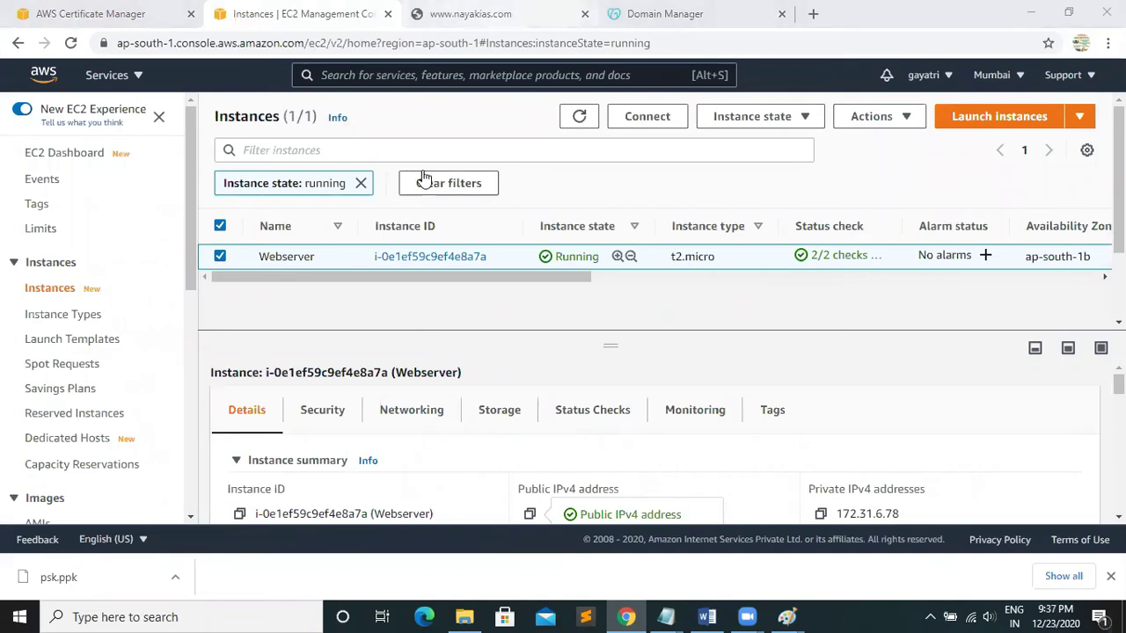
pyautogui.hotkey('ctrl', 'Tab')
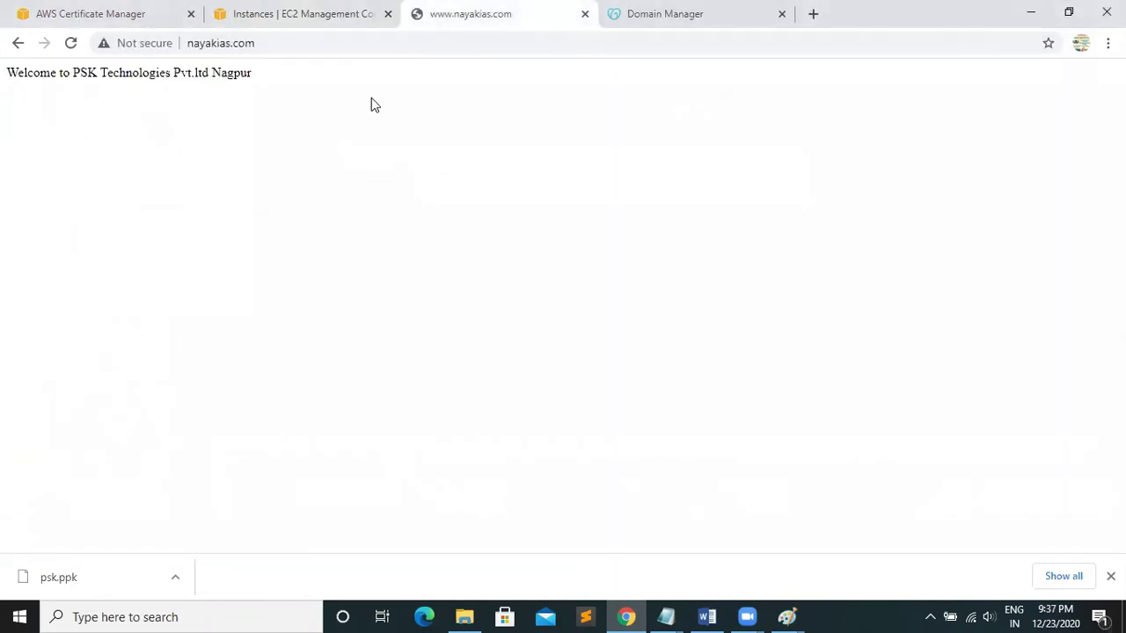
pyautogui.hotkey('ctrl', 'w')
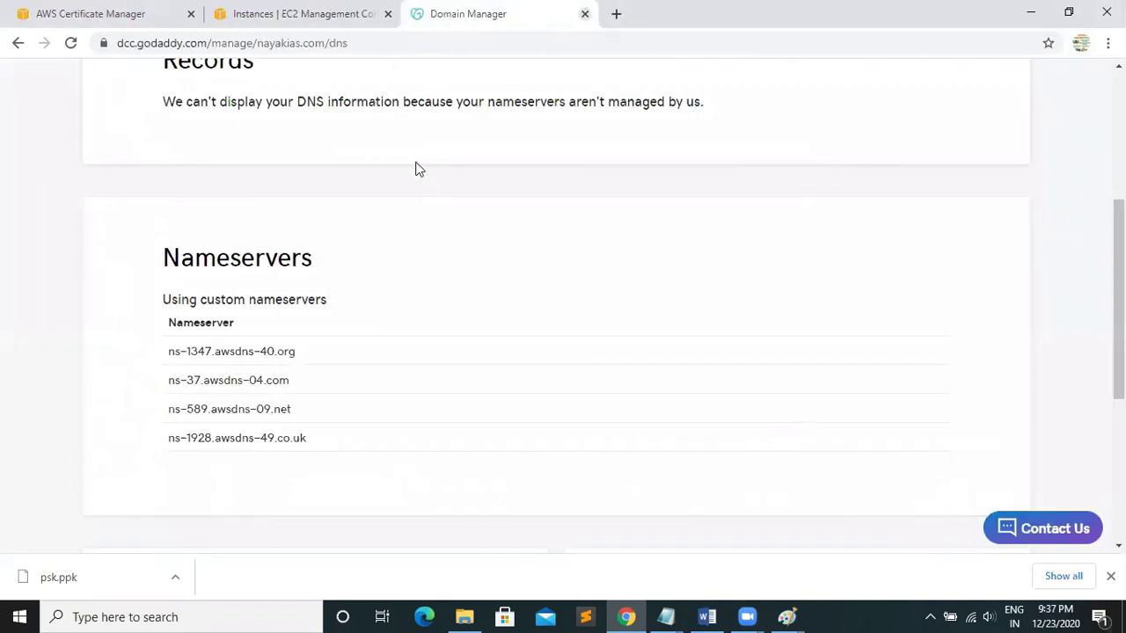
pyautogui.moveTo(1118, 260); pyautogui.dragTo(1118, 131)
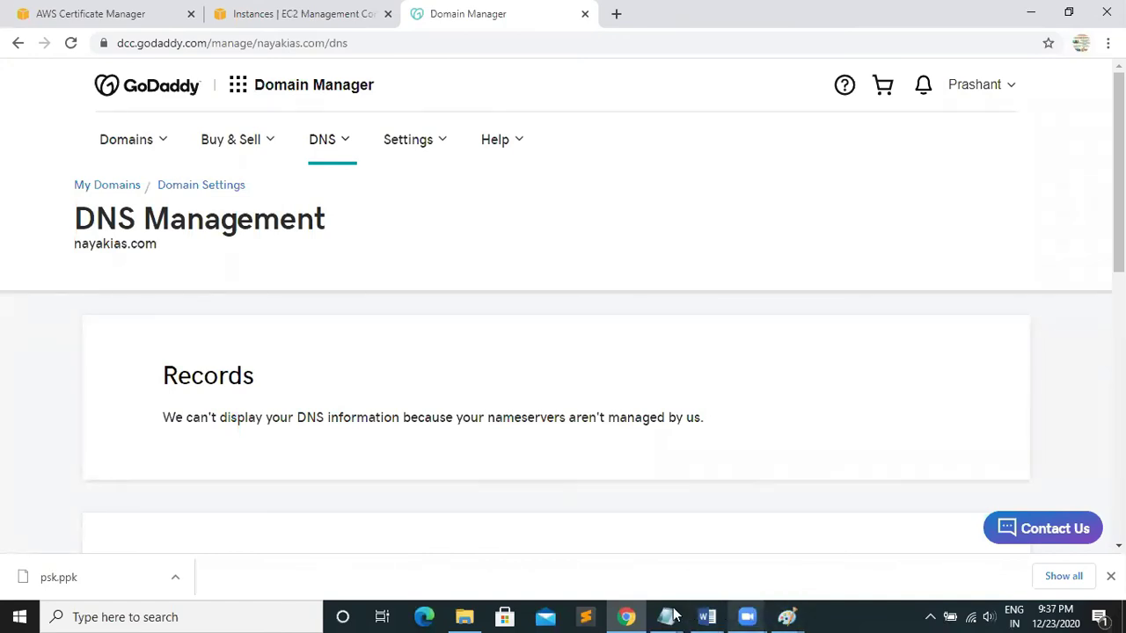
# Switch to Notepad and review the domain, hosting and SSL cost notes and the route 53 notes.
pyautogui.click(664, 537)
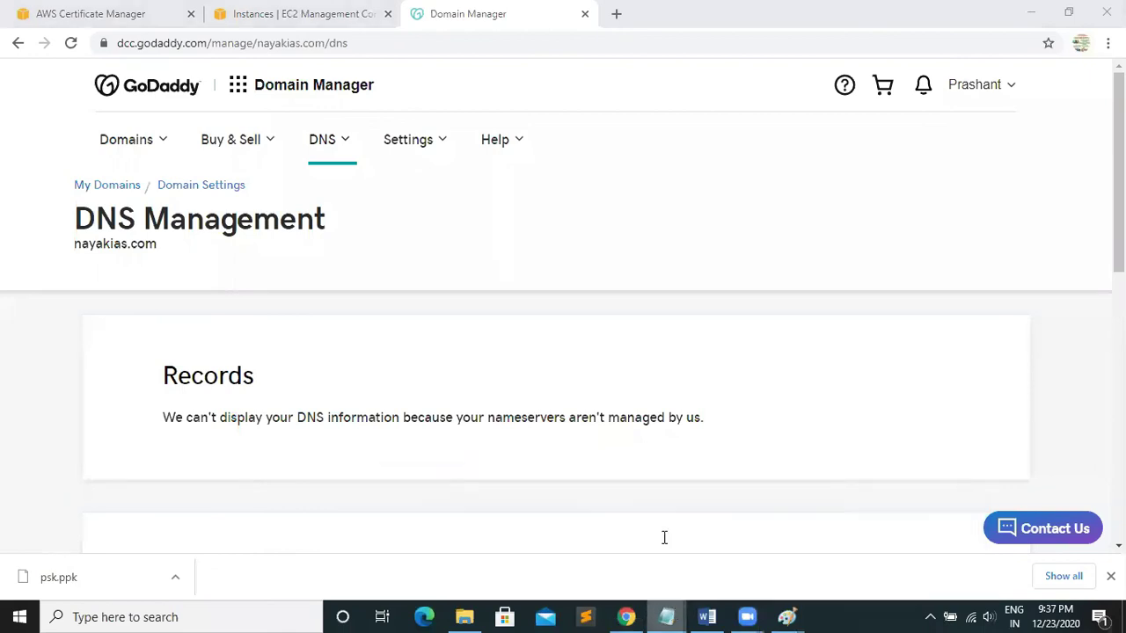
pyautogui.moveTo(665, 617)
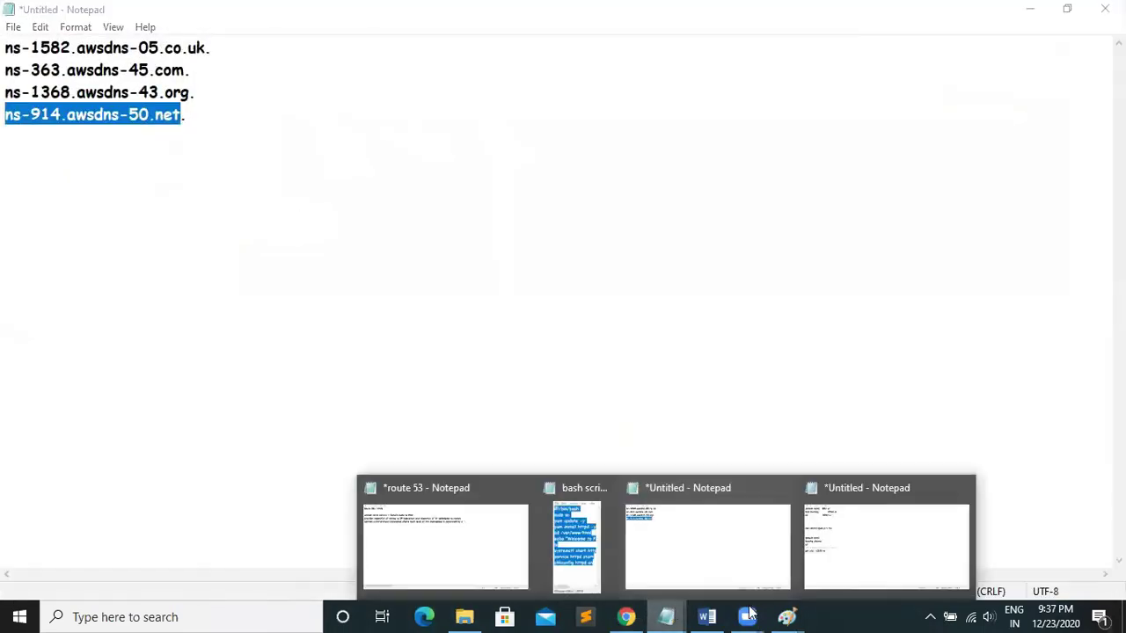
pyautogui.click(828, 550)
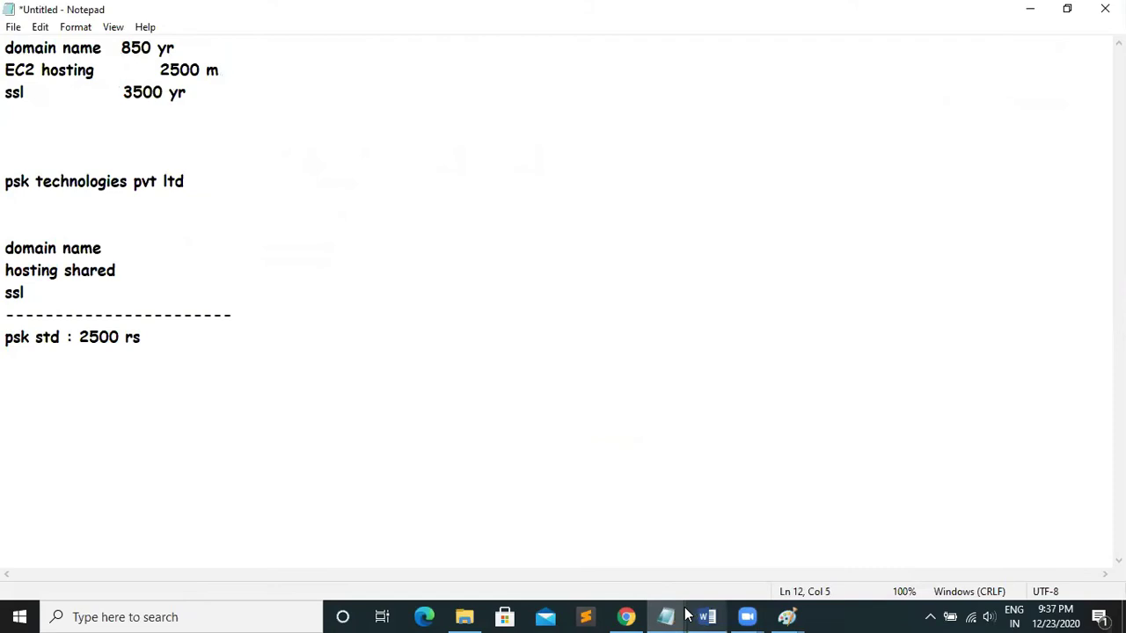
pyautogui.moveTo(687, 615)
pyautogui.click(472, 538)
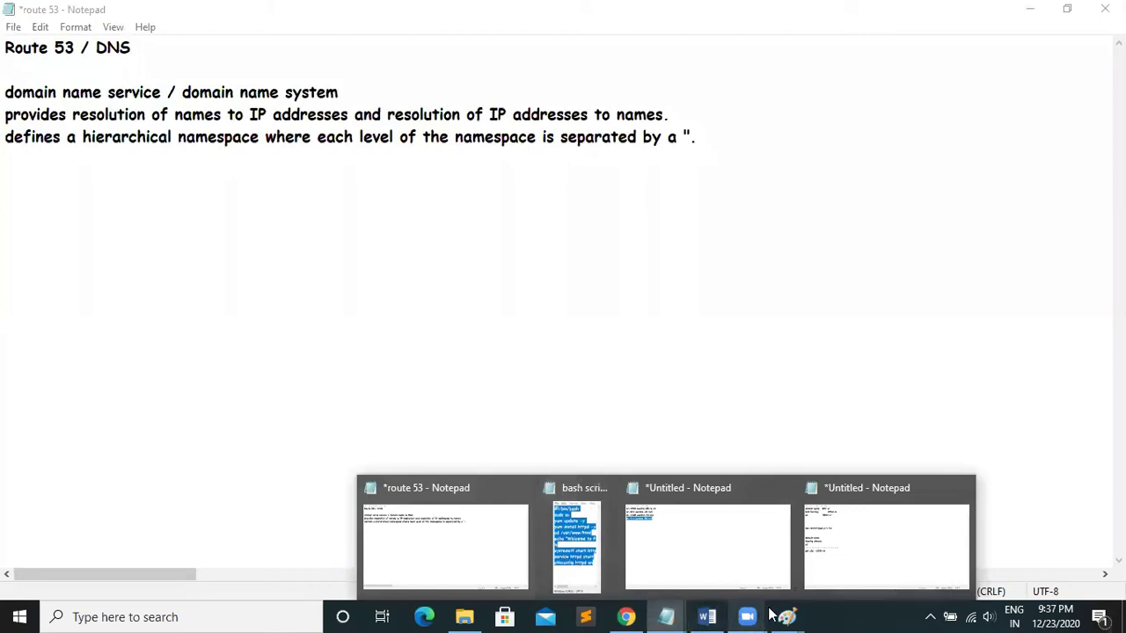
# Switch to Paint and view the DNS / Route 53 diagram and the drawing listing the Route 53 routing policies.
pyautogui.moveTo(787, 617)
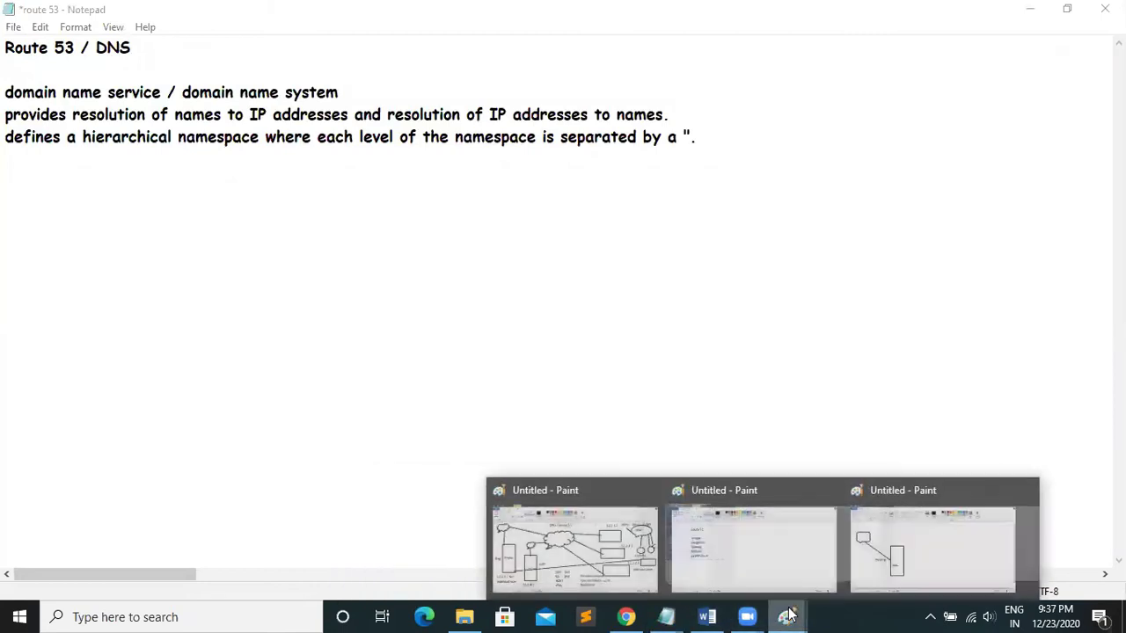
pyautogui.click(581, 556)
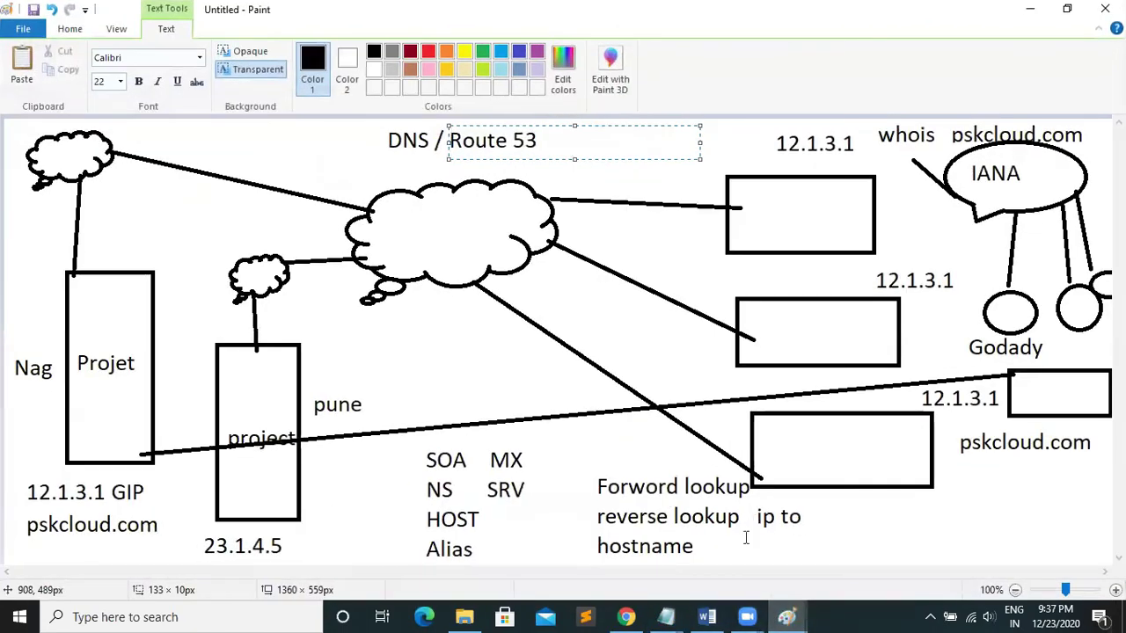
pyautogui.moveTo(786, 616)
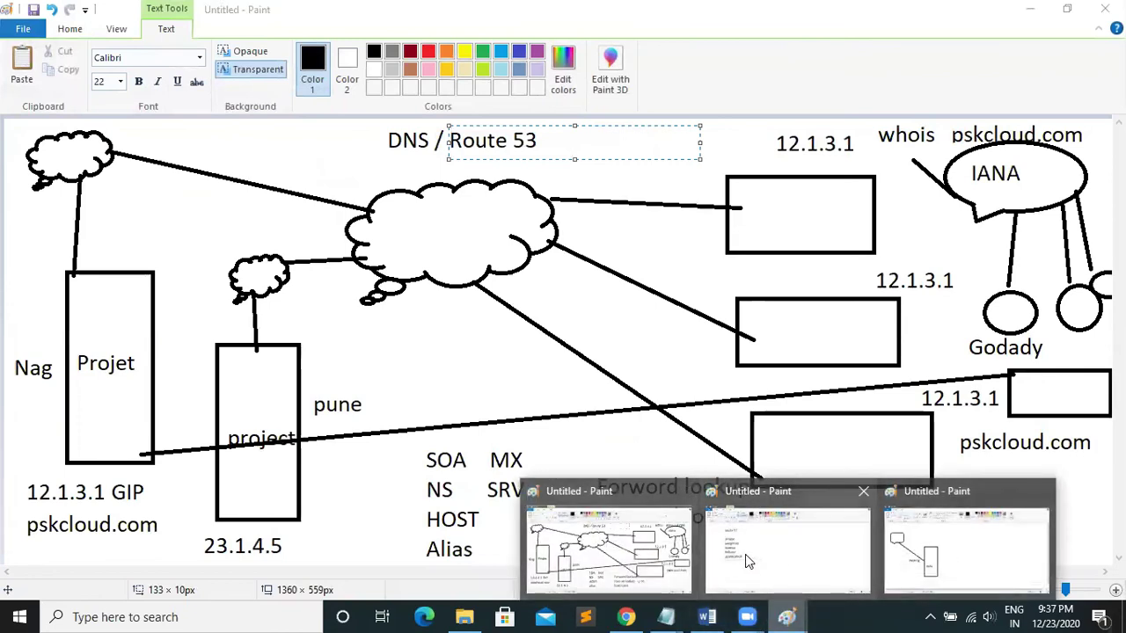
pyautogui.click(745, 554)
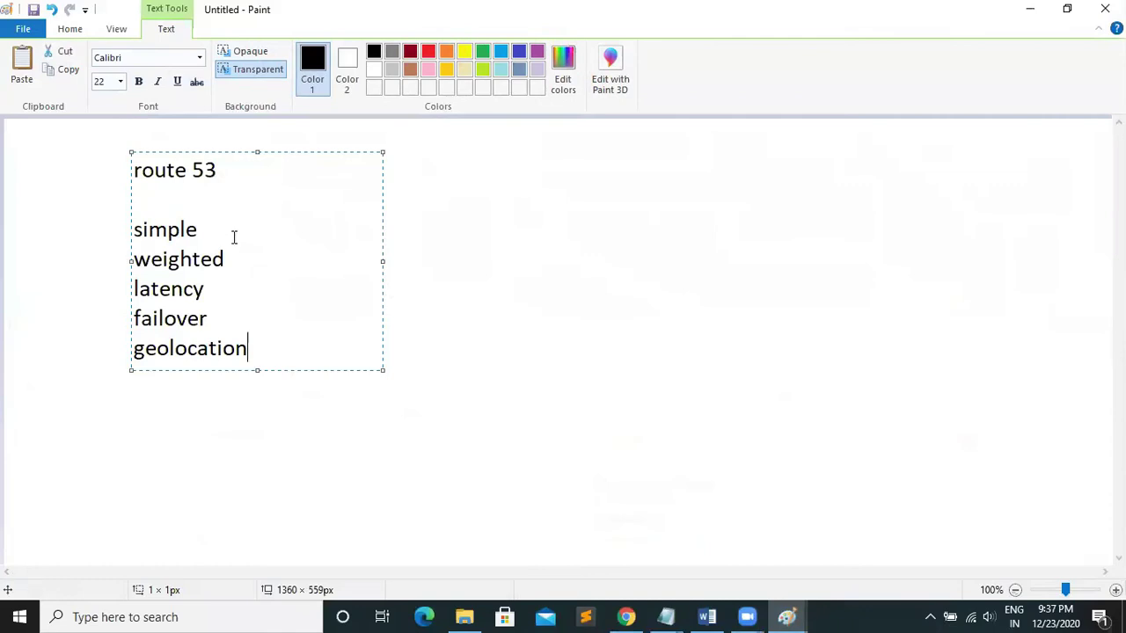
# Go through the weighted, latency and failover entries of the route 53 list, and close that drawing without saving.
pyautogui.click(225, 257)
pyautogui.click(206, 282)
pyautogui.click(201, 316)
pyautogui.click(718, 244)
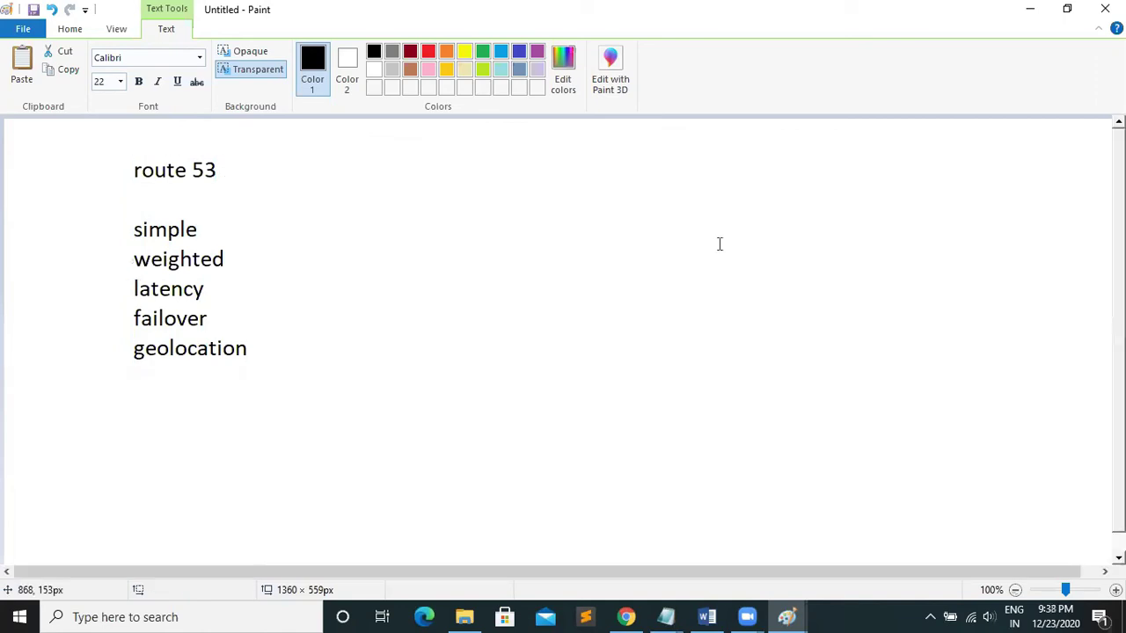
pyautogui.click(1104, 9)
pyautogui.click(594, 309)
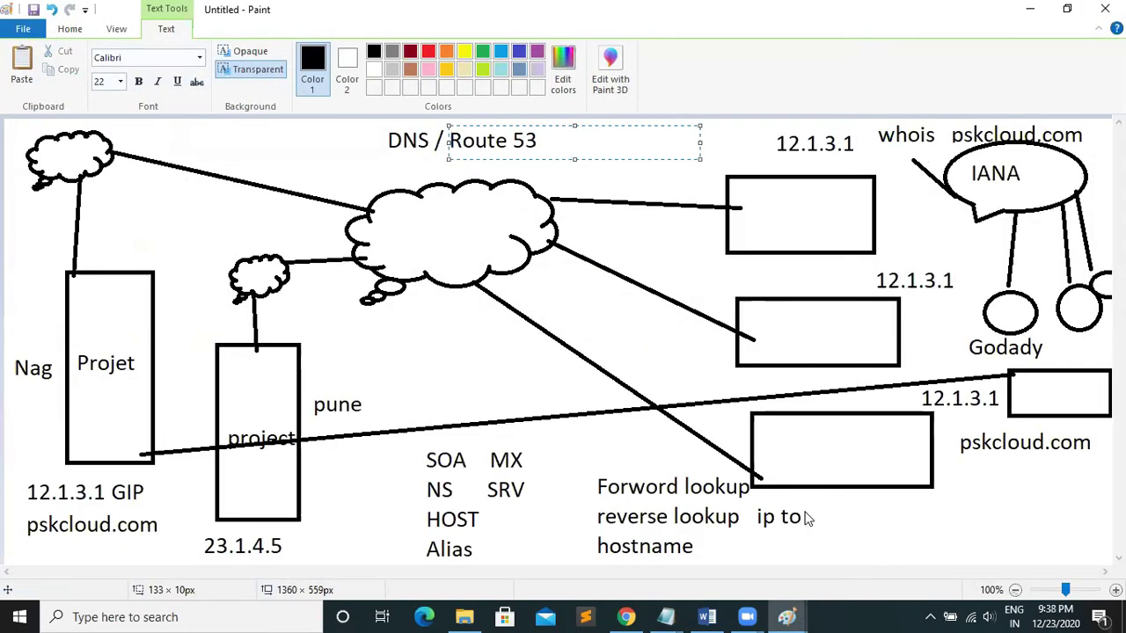
# Switch to Chrome, close the GoDaddy Domain Manager tab, and open the Route 53 dashboard in the AWS console.
pyautogui.click(627, 616)
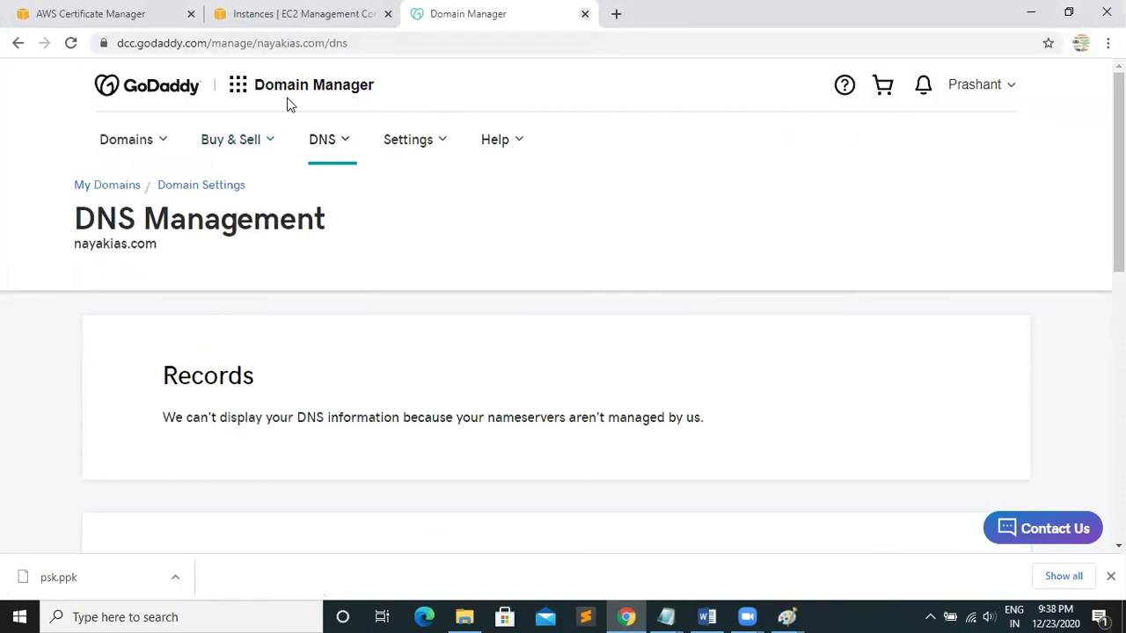
pyautogui.hotkey('ctrl', 'shift', 'Tab')
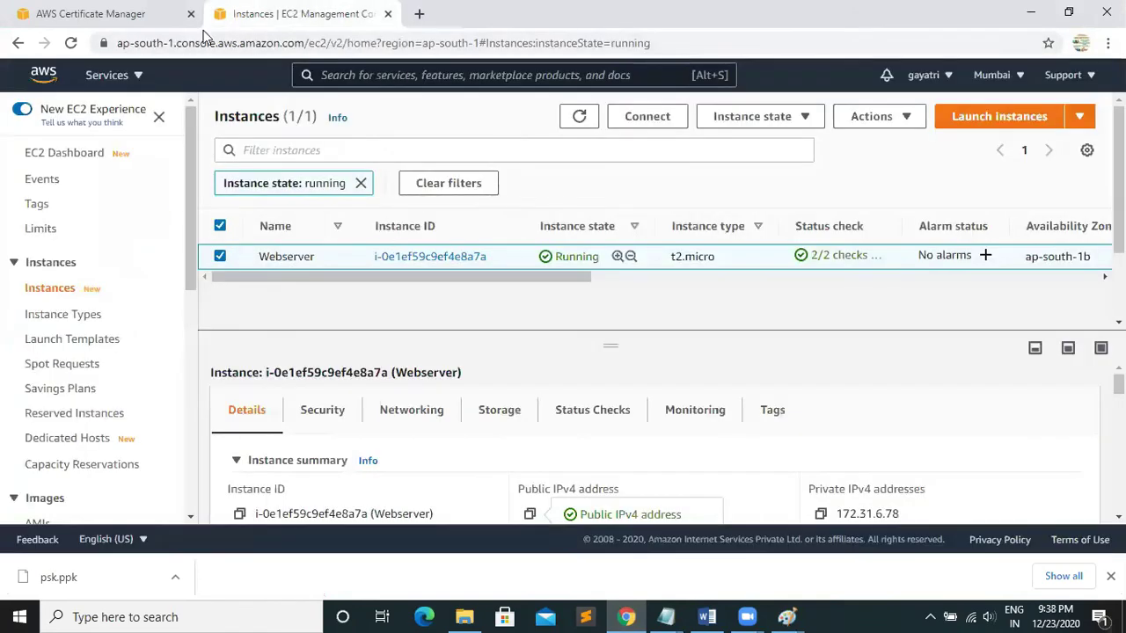
pyautogui.click(77, 7)
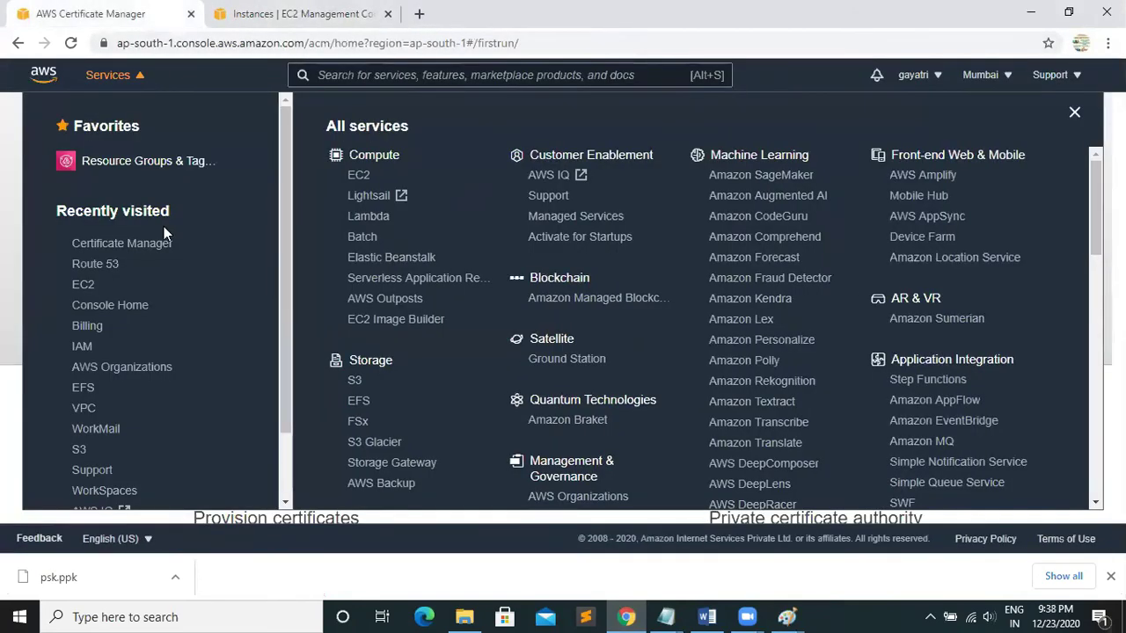
pyautogui.click(89, 271)
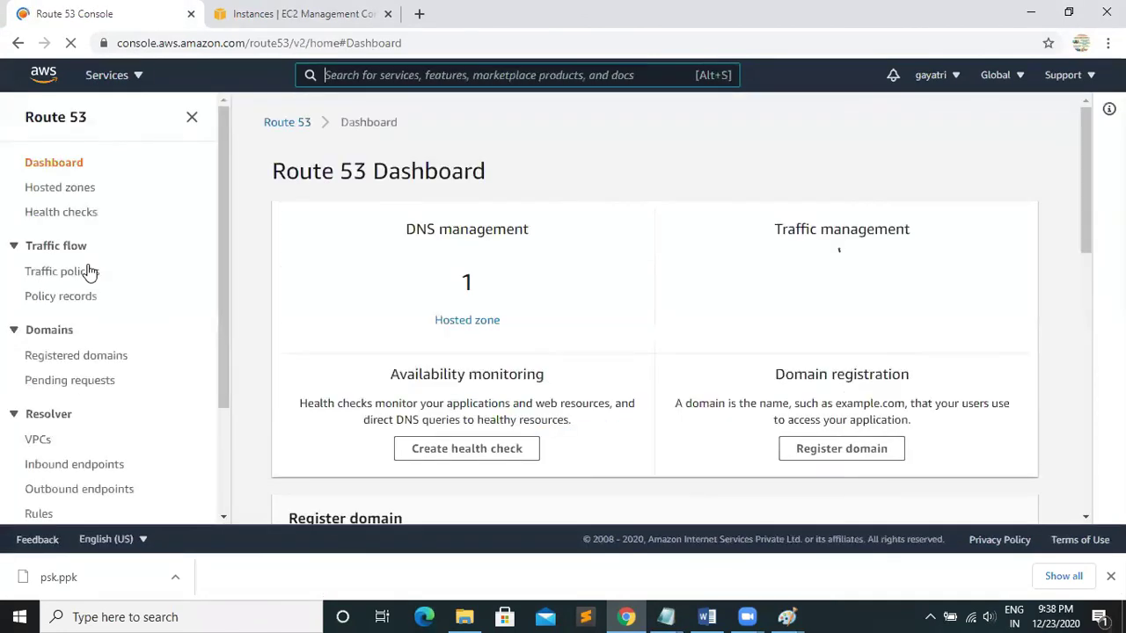
# Open the hosted zones list and try to delete the nayakias.com zone, entering delete as confirmation.
pyautogui.click(454, 321)
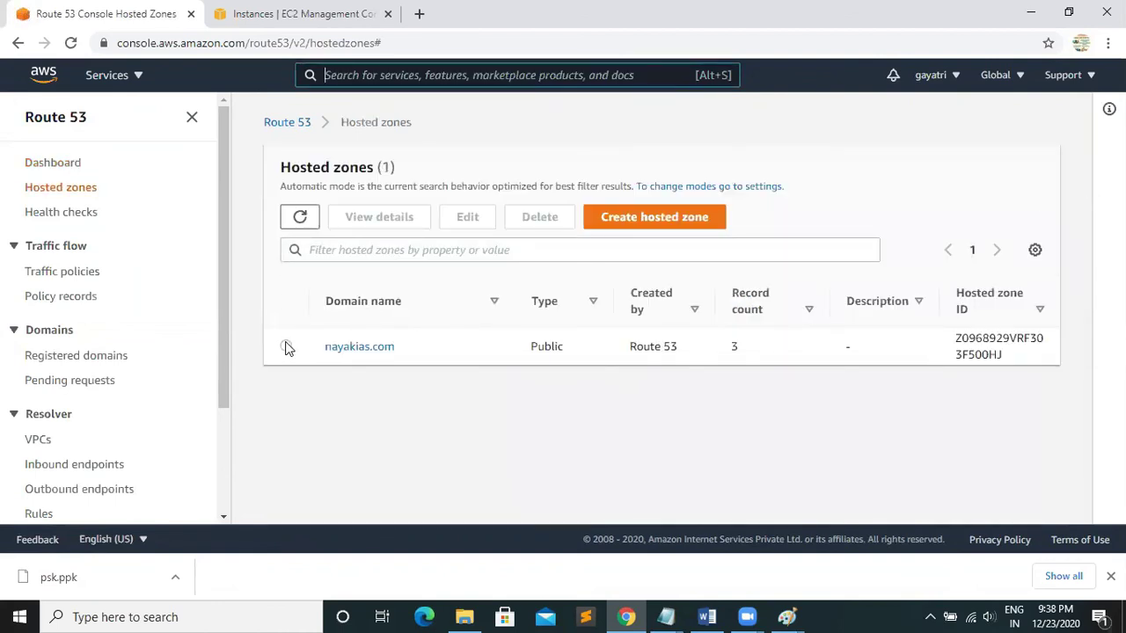
pyautogui.click(285, 346)
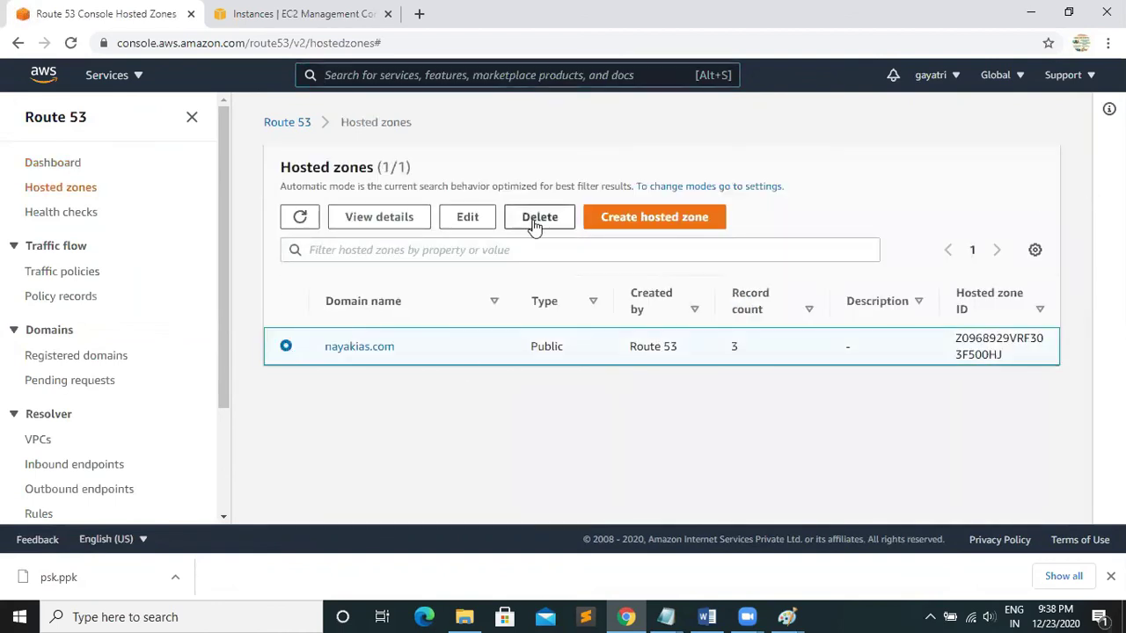
pyautogui.click(534, 226)
pyautogui.click(439, 353)
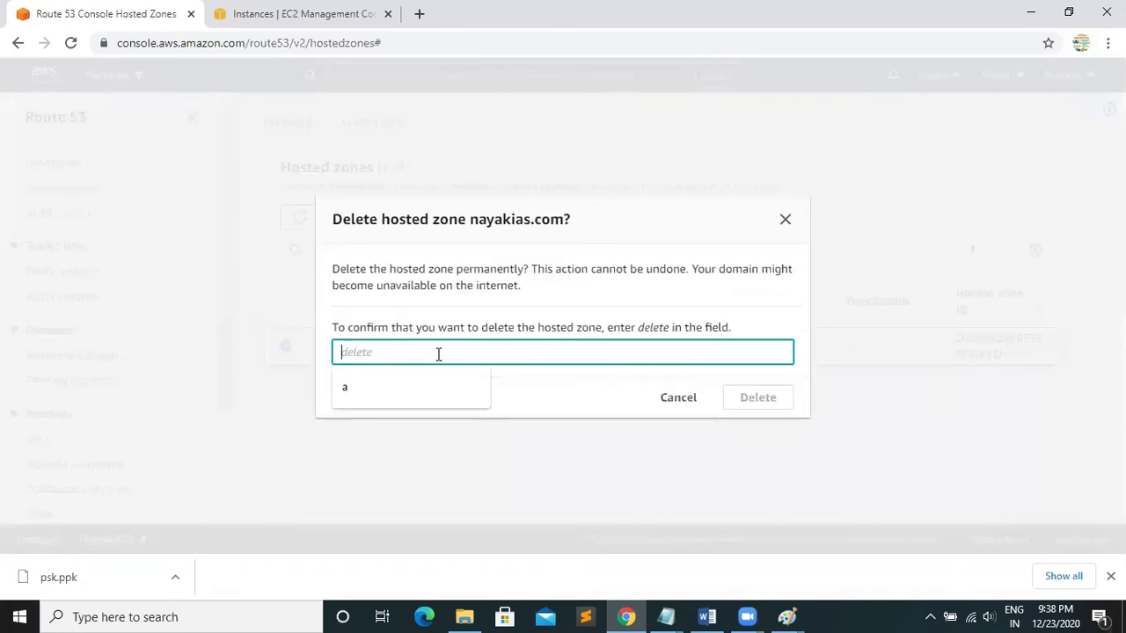
pyautogui.write('delete')
pyautogui.click(750, 403)
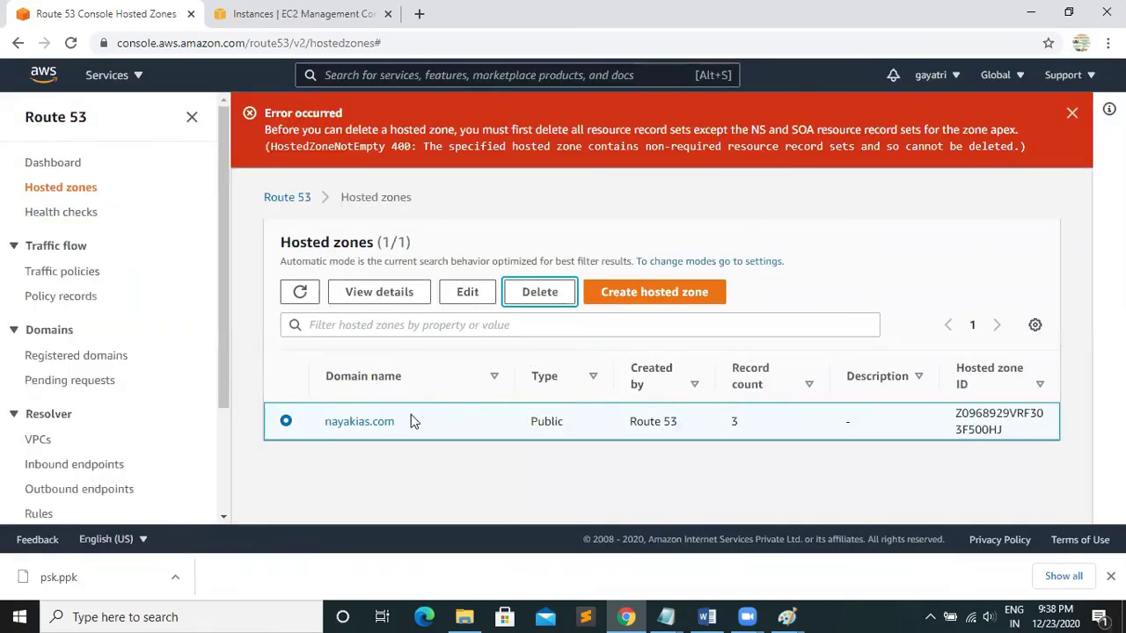
pyautogui.click(347, 422)
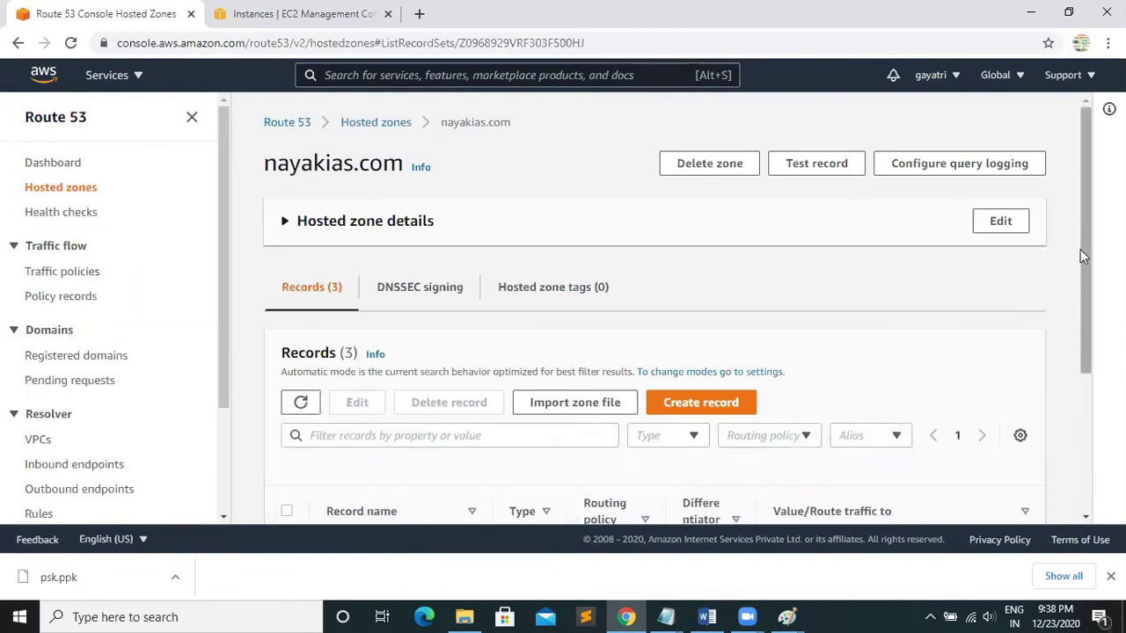
pyautogui.moveTo(1080, 251); pyautogui.dragTo(1080, 453)
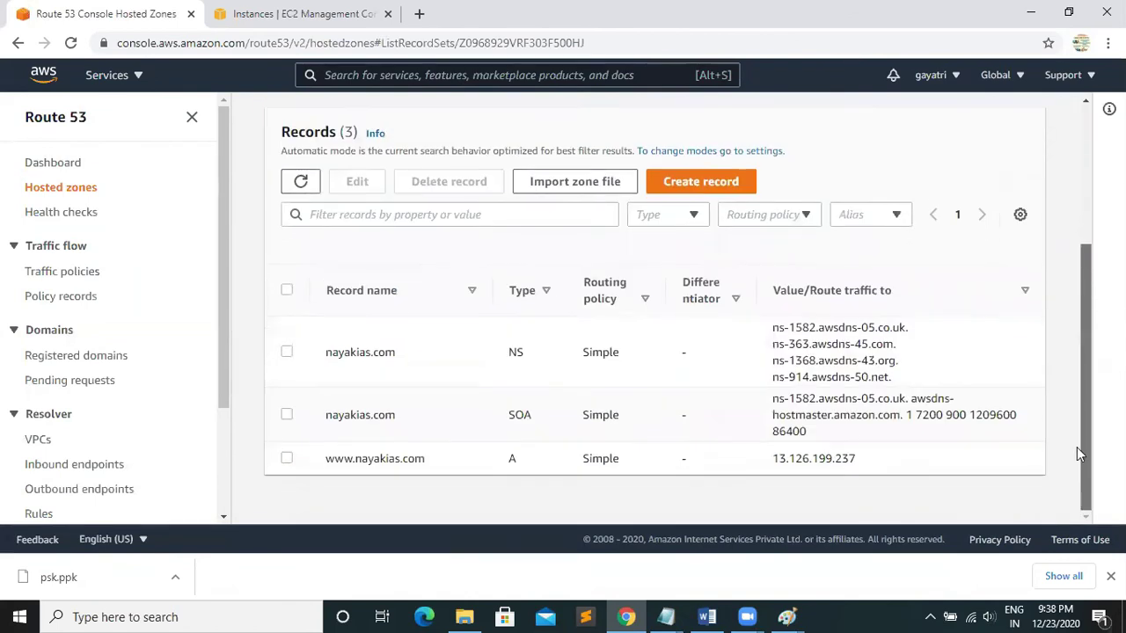
pyautogui.click(287, 459)
pyautogui.click(423, 182)
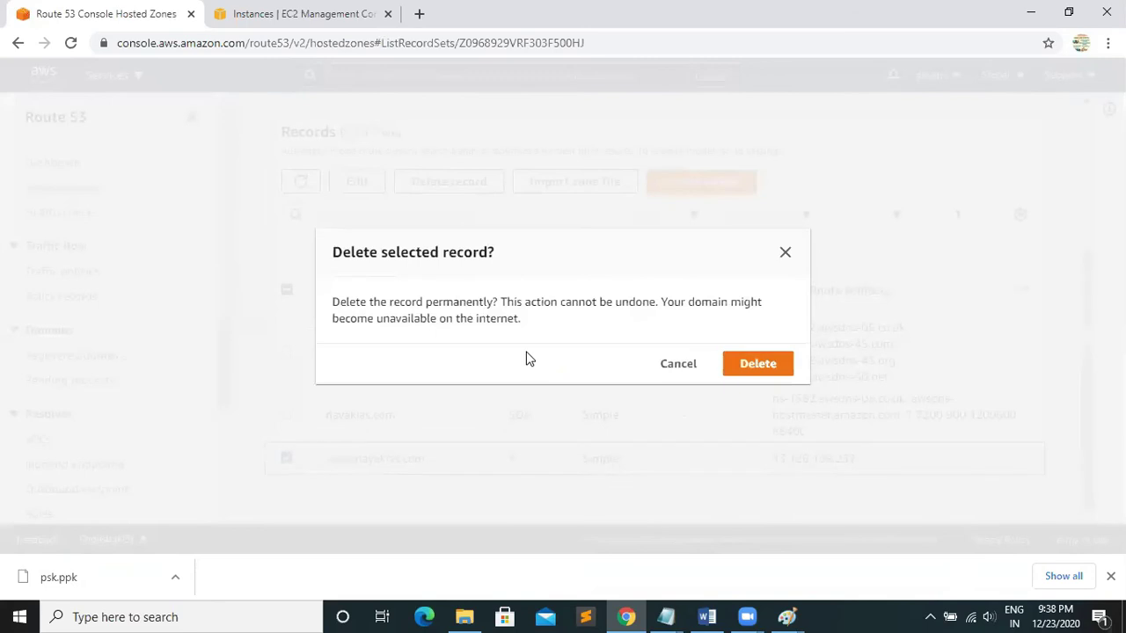
pyautogui.click(747, 362)
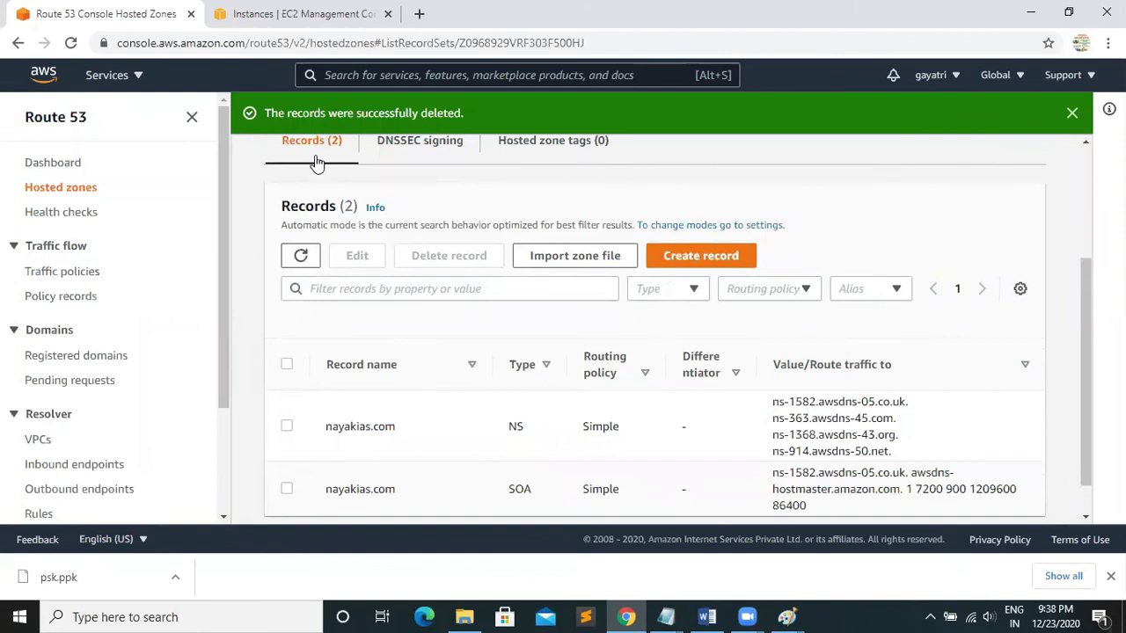
# Review the NS and SOA records of the nayakias.com zone and dismiss the notification banner.
pyautogui.moveTo(1085, 296); pyautogui.dragTo(1075, 245)
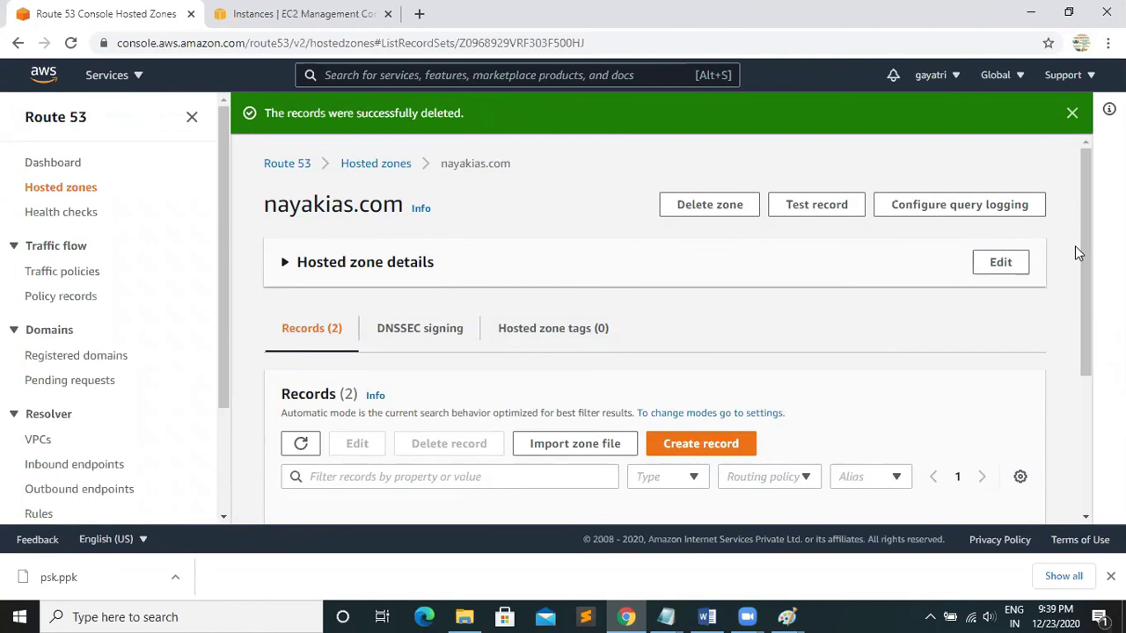
pyautogui.moveTo(1088, 250); pyautogui.dragTo(1084, 338)
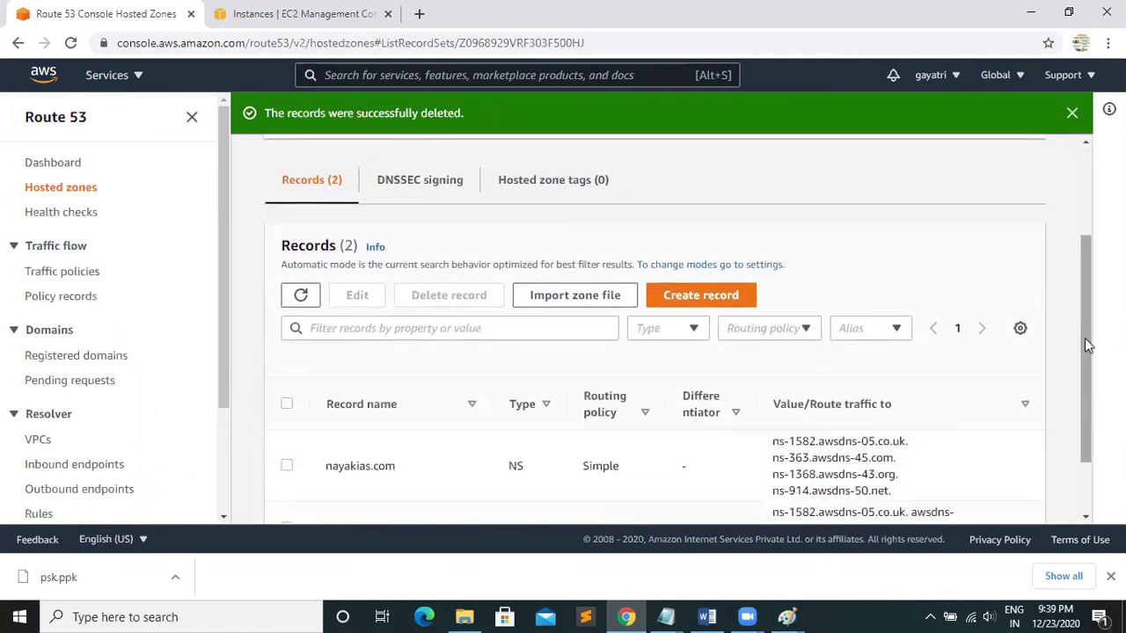
pyautogui.moveTo(1085, 337); pyautogui.dragTo(1096, 402)
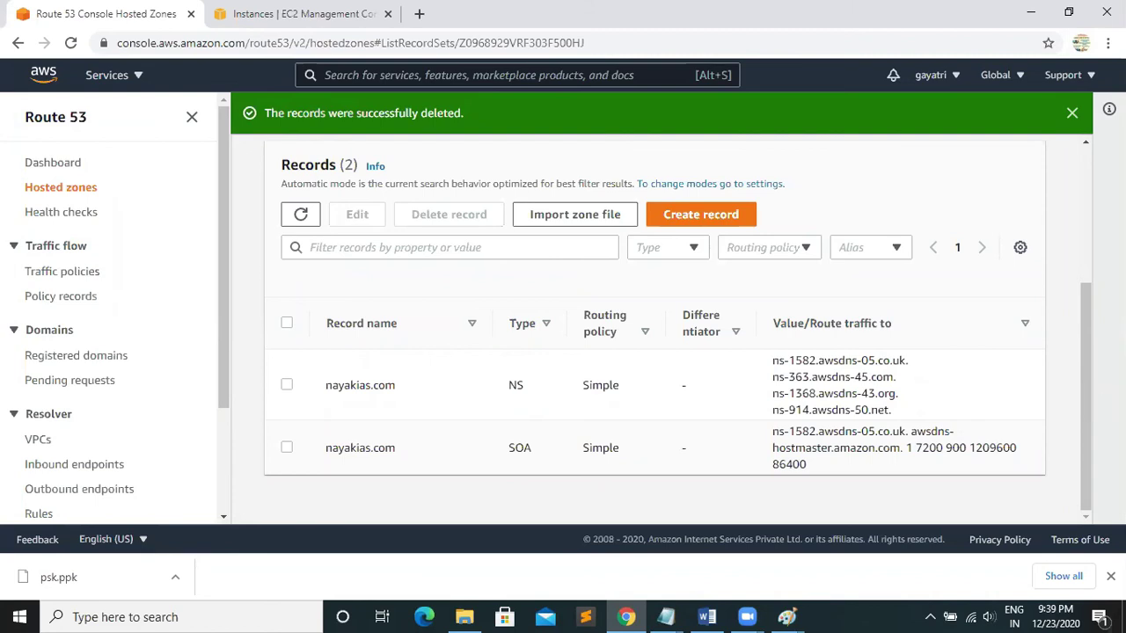
pyautogui.click(1072, 112)
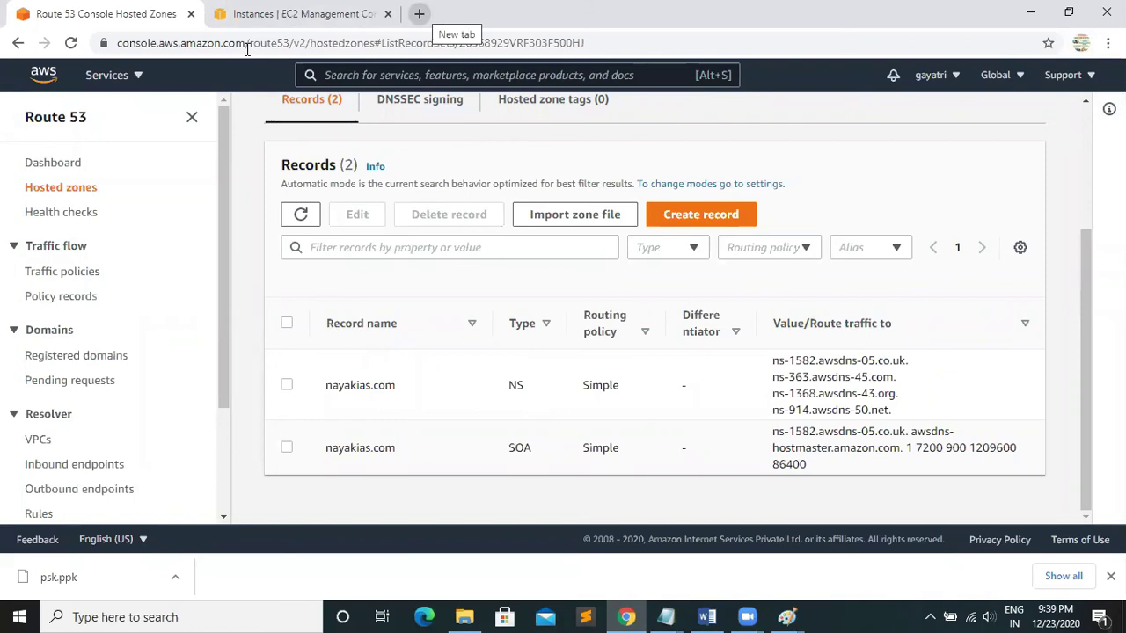
# Copy the Webserver instance's public IPv4 address from EC2 and load 13.126.199.237 in a new browser tab.
pyautogui.click(319, 14)
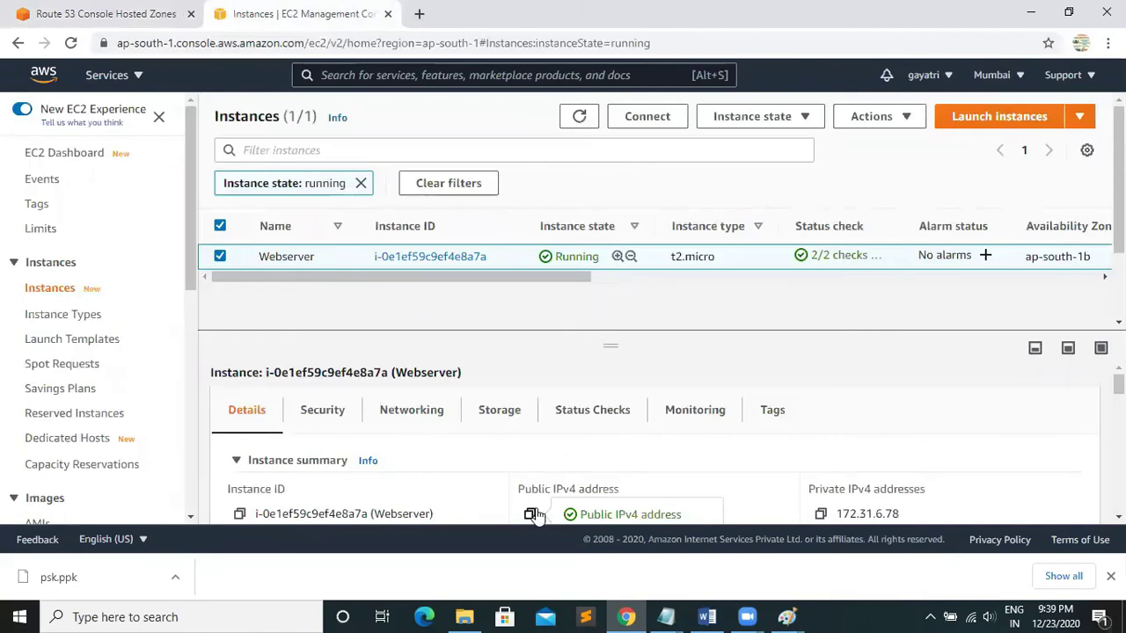
pyautogui.hotkey('ctrl', 't')
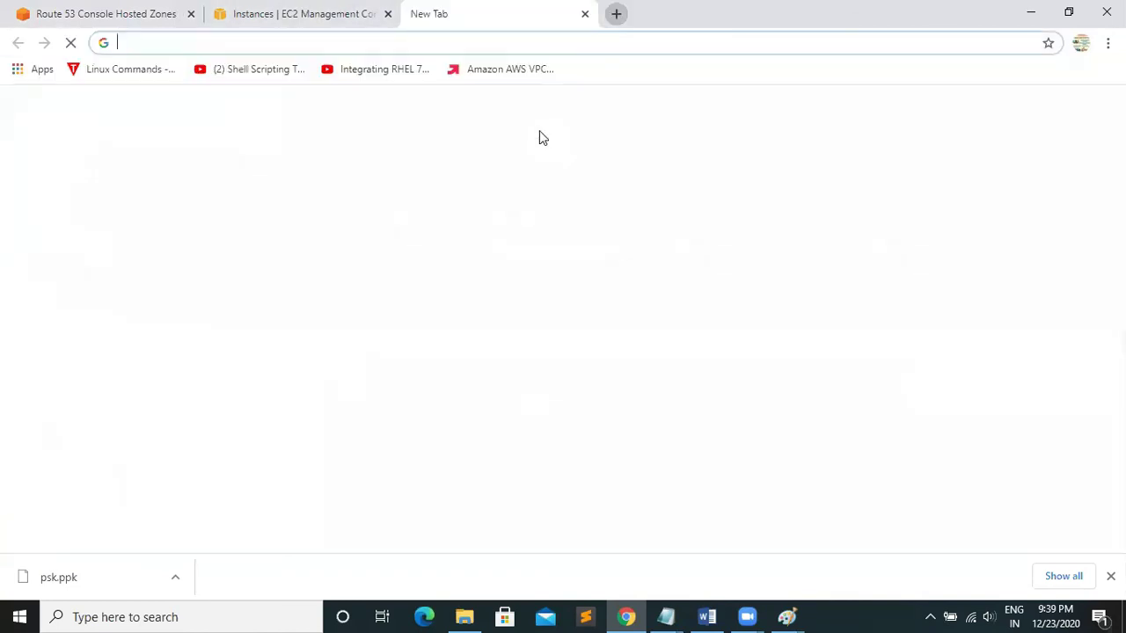
pyautogui.write('13.126.199.237')
pyautogui.press('Return')
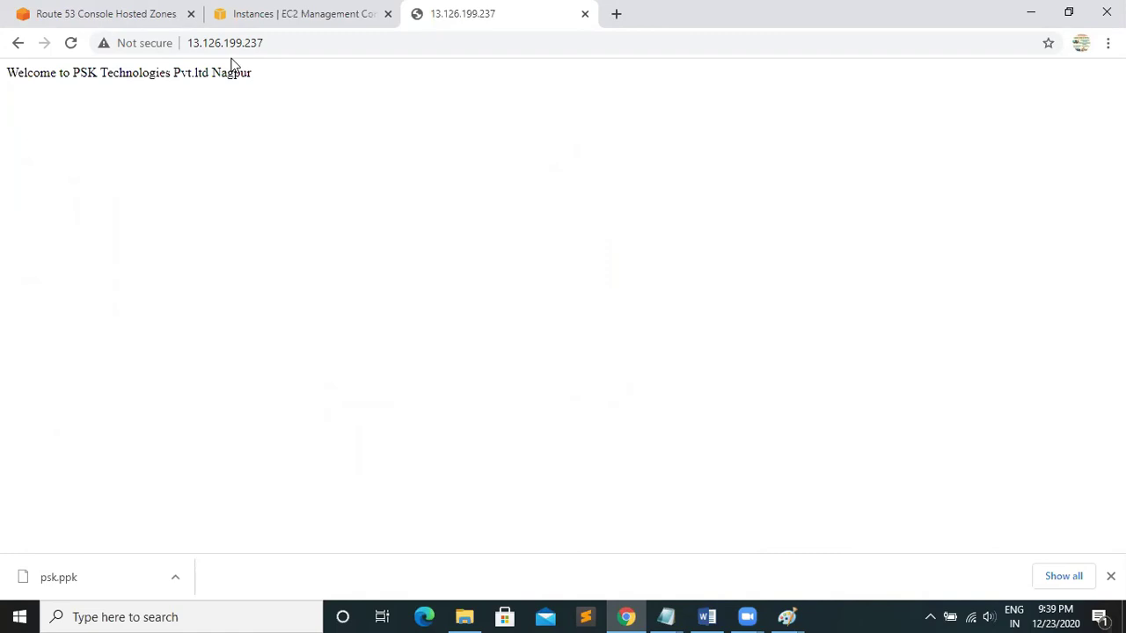
pyautogui.press('super+r')
pyautogui.write('cmd')
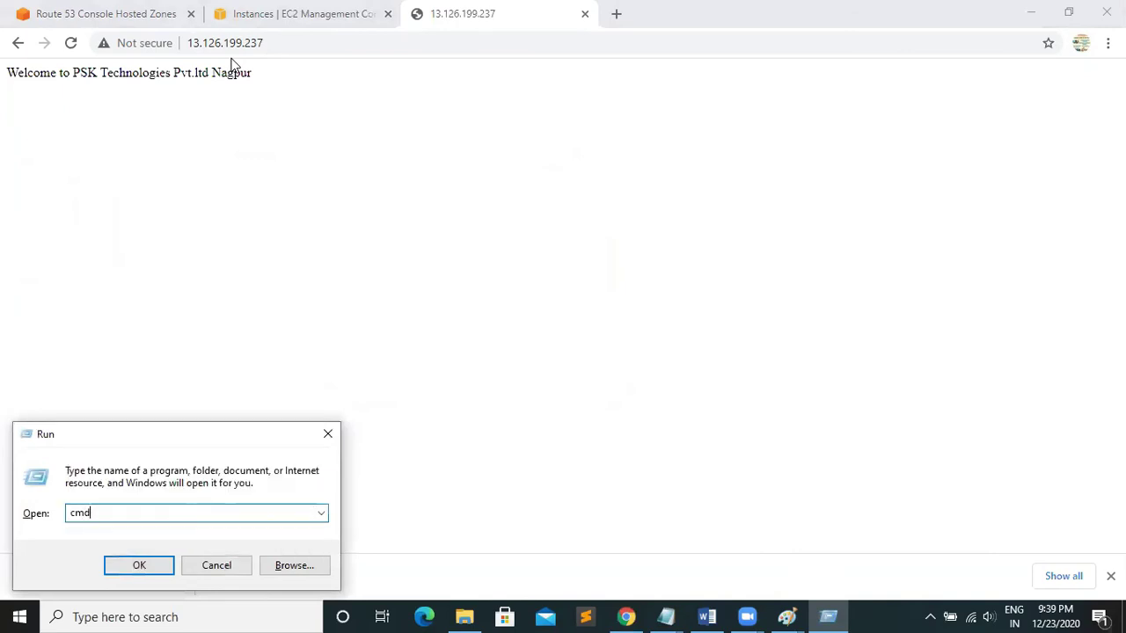
pyautogui.press('Return')
pyautogui.write('tr')
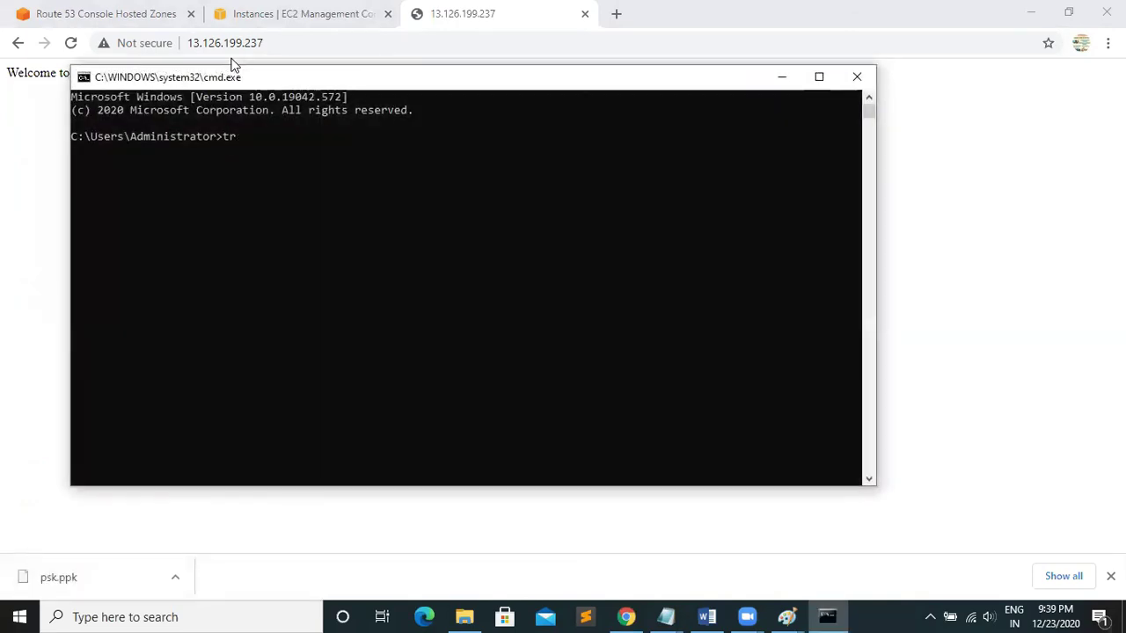
pyautogui.write('acert www.nayakia')
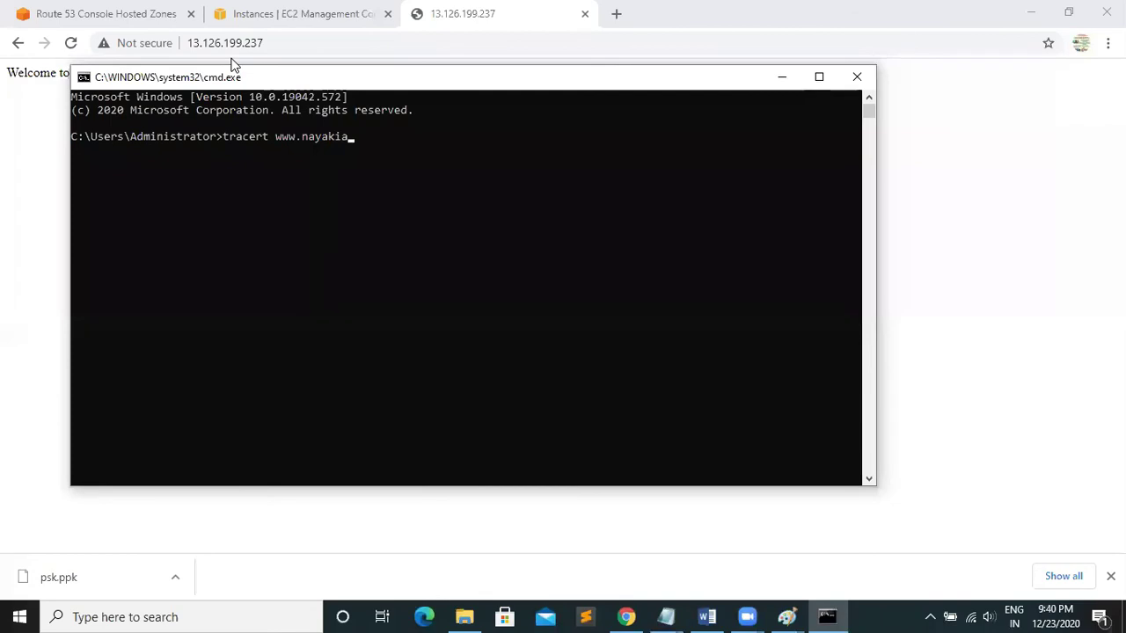
pyautogui.write('s.,co')
pyautogui.press('BackSpace')
pyautogui.press('BackSpace')
pyautogui.press('BackSpace')
pyautogui.write('com')
pyautogui.press('Return')
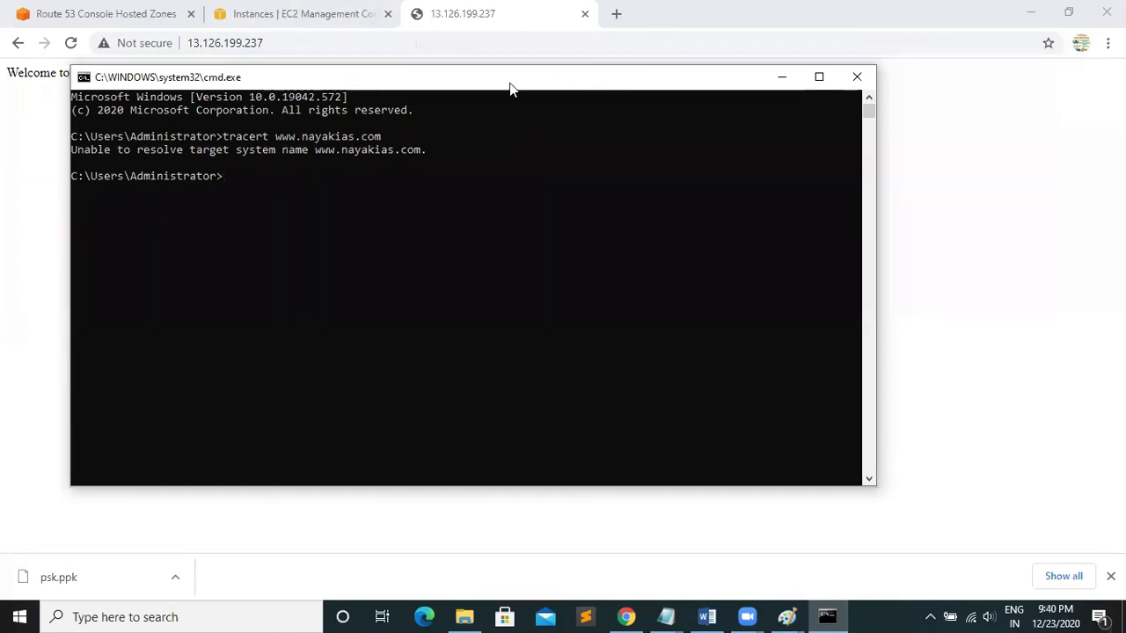
# Switch back to Chrome, close the 13.126.199.237 page, and return to the Route 53 records of nayakias.com.
pyautogui.hotkey('alt', 'Tab')
pyautogui.hotkey('ctrl', 'w')
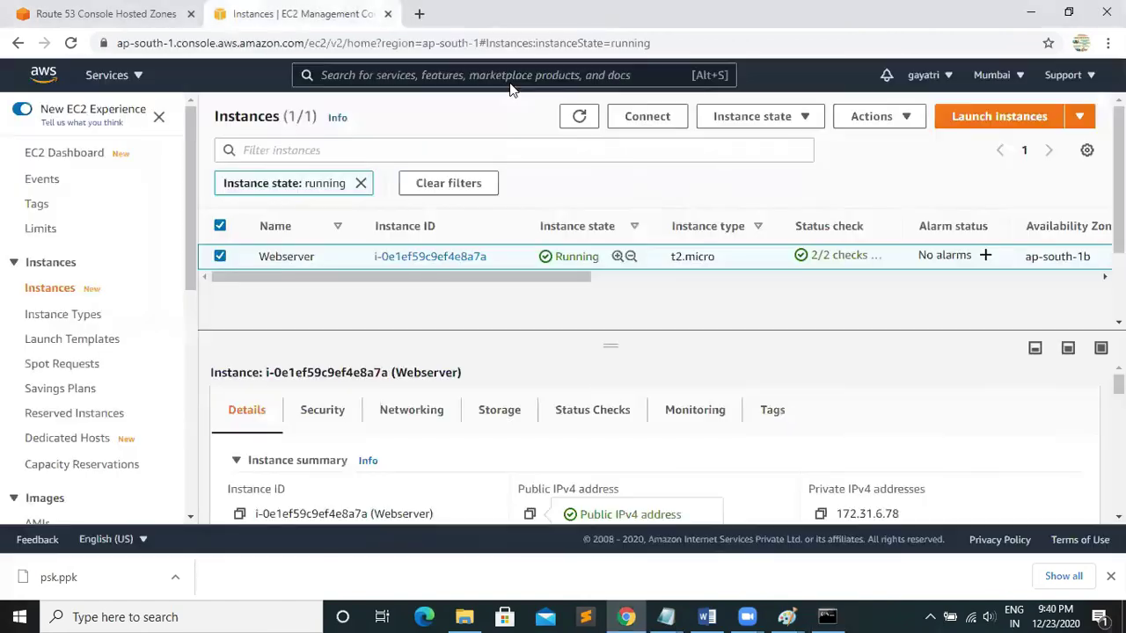
pyautogui.click(98, 13)
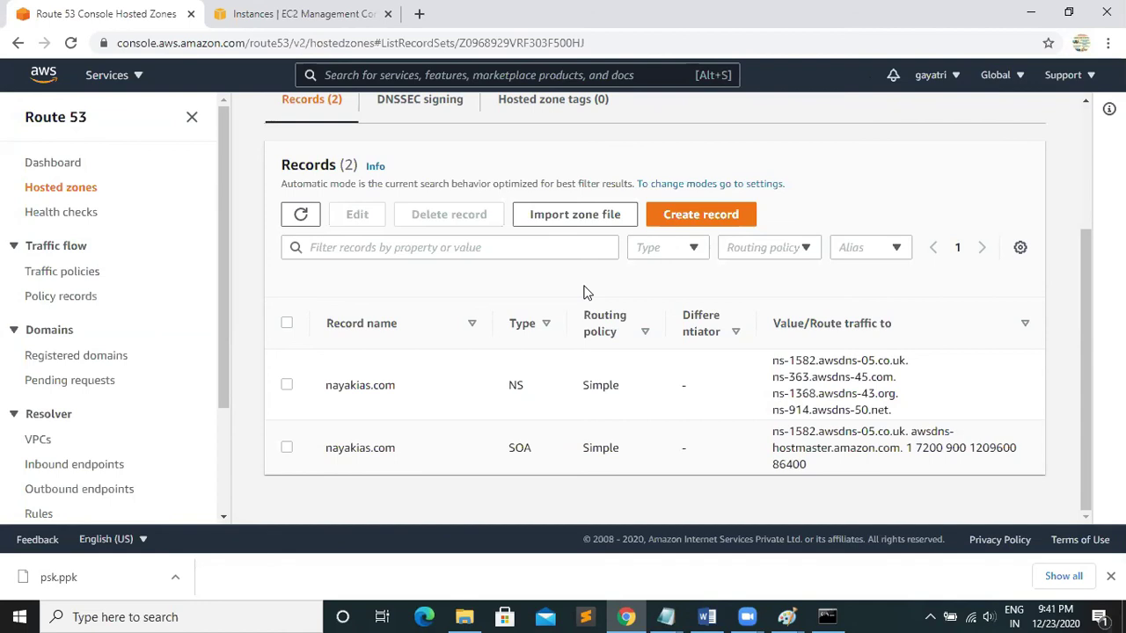
# Switch to the Paint drawing with the hosting and data sketch and undo its edits until the canvas is blank.
pyautogui.click(785, 616)
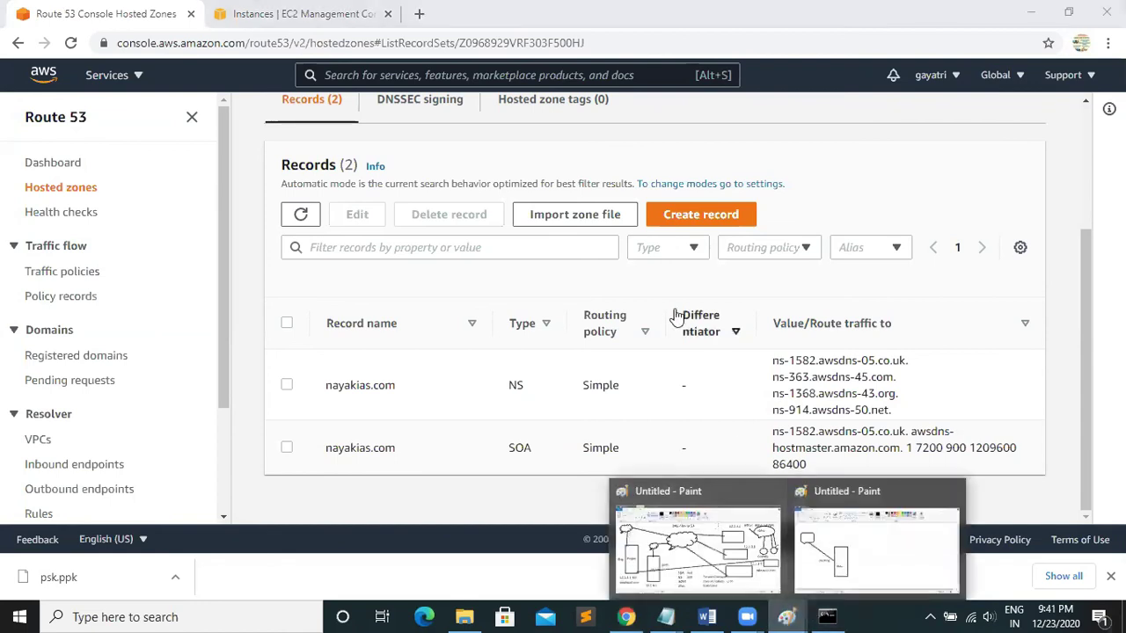
pyautogui.click(876, 549)
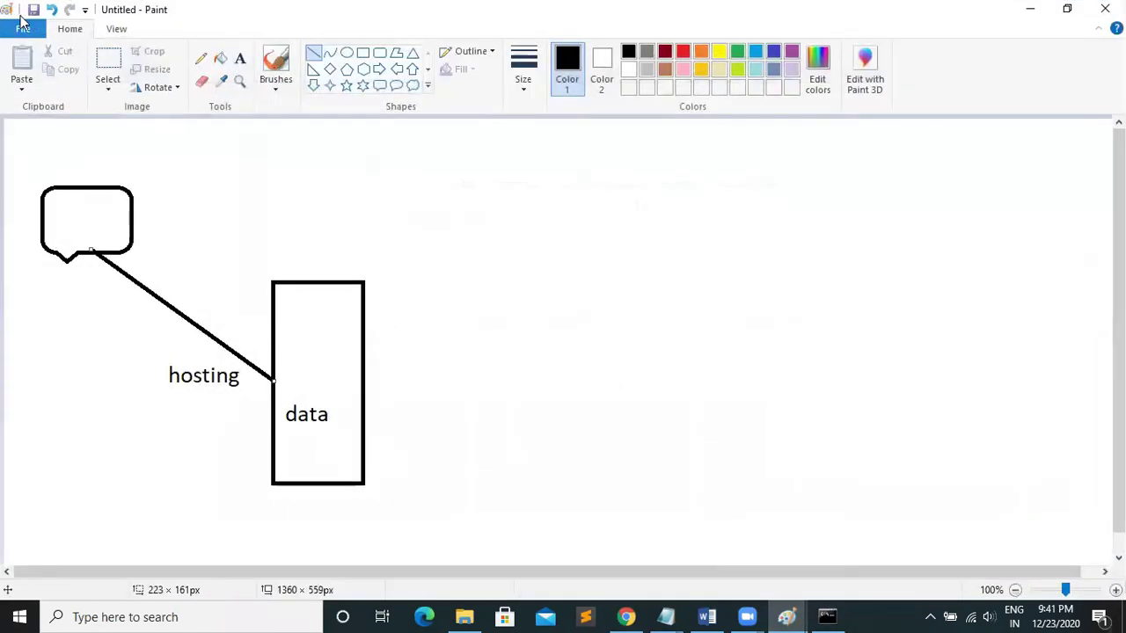
pyautogui.click(51, 10)
pyautogui.doubleClick(51, 10)
pyautogui.doubleClick(51, 10)
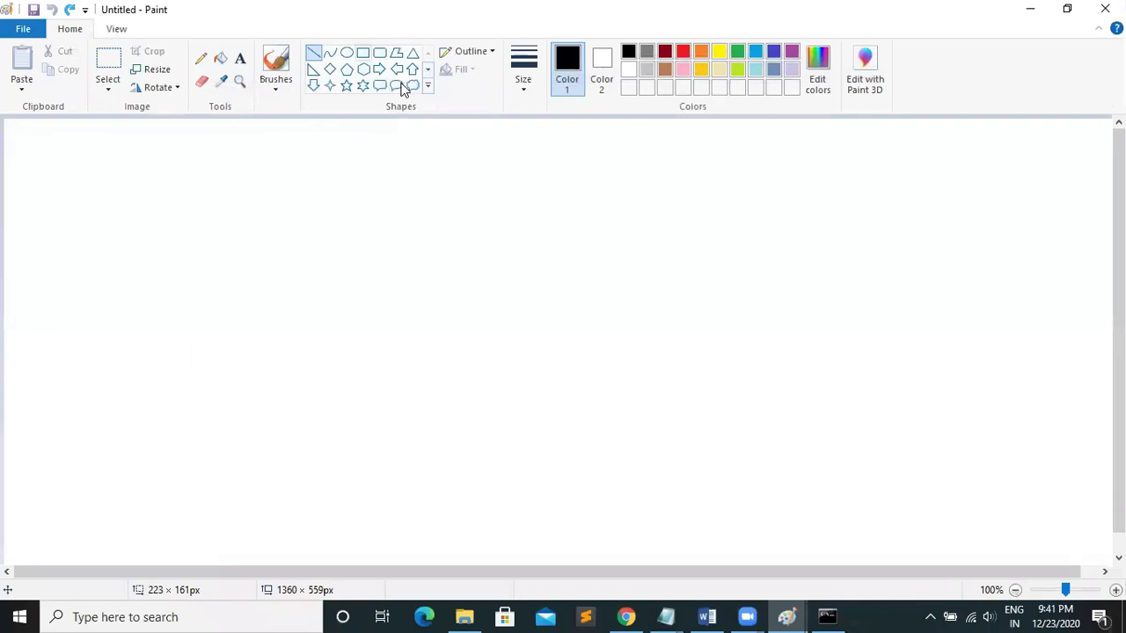
# Draw an ellipse about 233 × 161 px near the canvas's upper middle, with a small one about 17 × 13 px inside.
pyautogui.click(346, 52)
pyautogui.moveTo(403, 187); pyautogui.dragTo(595, 319)
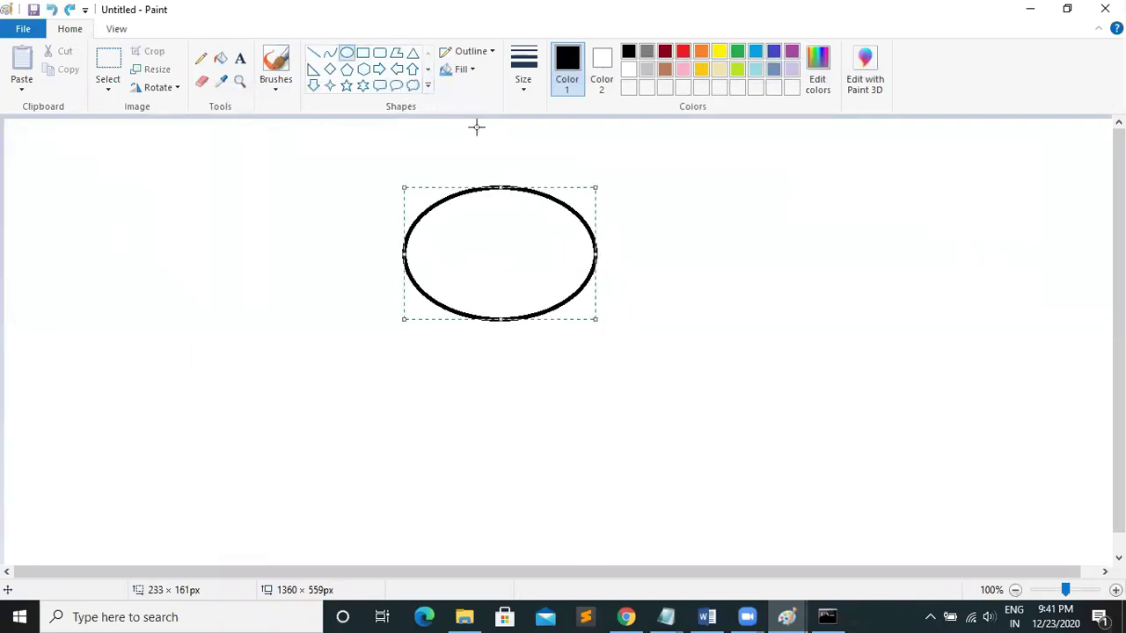
pyautogui.click(473, 205)
pyautogui.moveTo(475, 240); pyautogui.dragTo(491, 253)
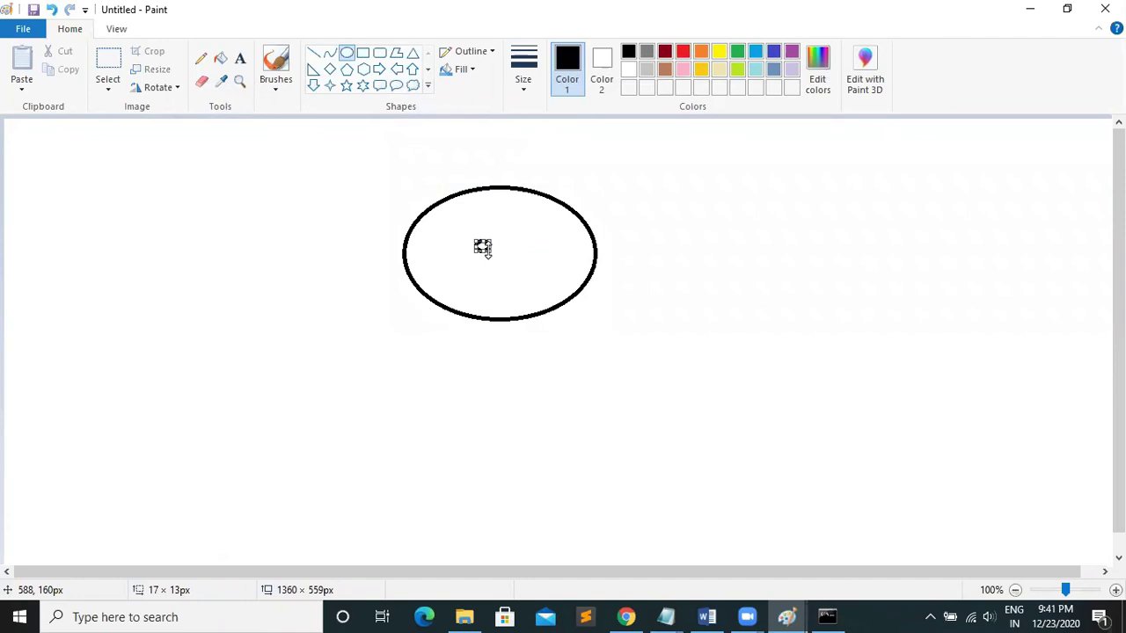
# Draw three straight lines branching from the large ellipse: one to the lower left, one to the lower right and one to the far right.
pyautogui.click(313, 52)
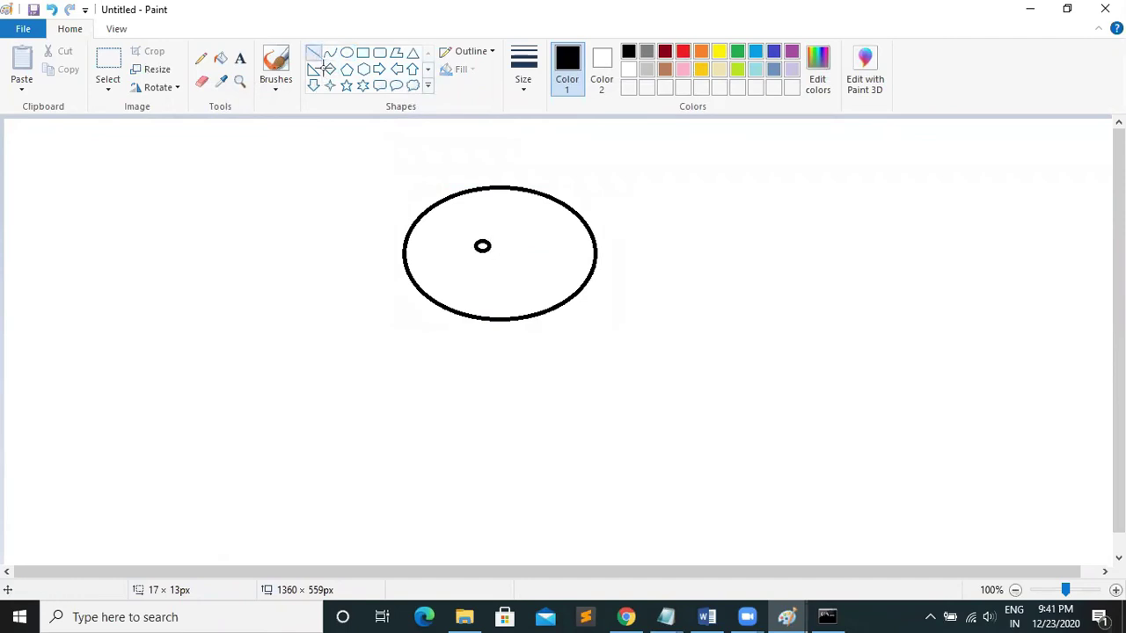
pyautogui.moveTo(411, 280)
pyautogui.mouseDown()
pyautogui.moveTo(196, 437)
pyautogui.moveTo(161, 421)
pyautogui.mouseUp()
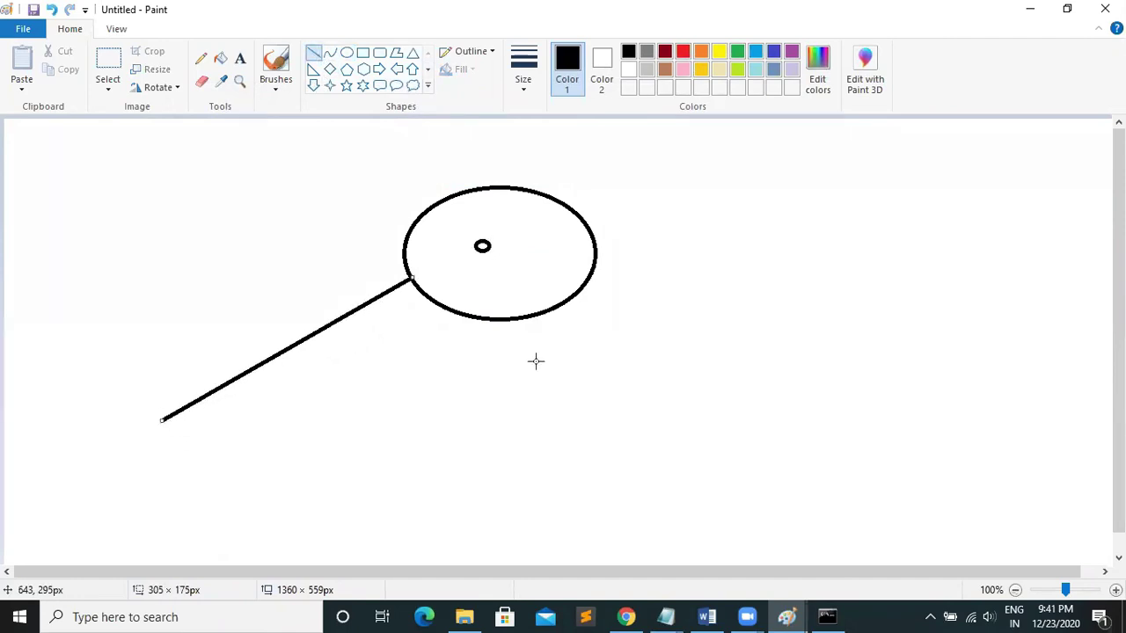
pyautogui.moveTo(561, 308); pyautogui.dragTo(754, 381)
pyautogui.moveTo(588, 234); pyautogui.dragTo(981, 259)
# Draw an ellipse about 156 × 96 px at the lower-left line's end and smaller ones at the ends of both right-hand lines.
pyautogui.click(346, 53)
pyautogui.moveTo(67, 397); pyautogui.dragTo(197, 478)
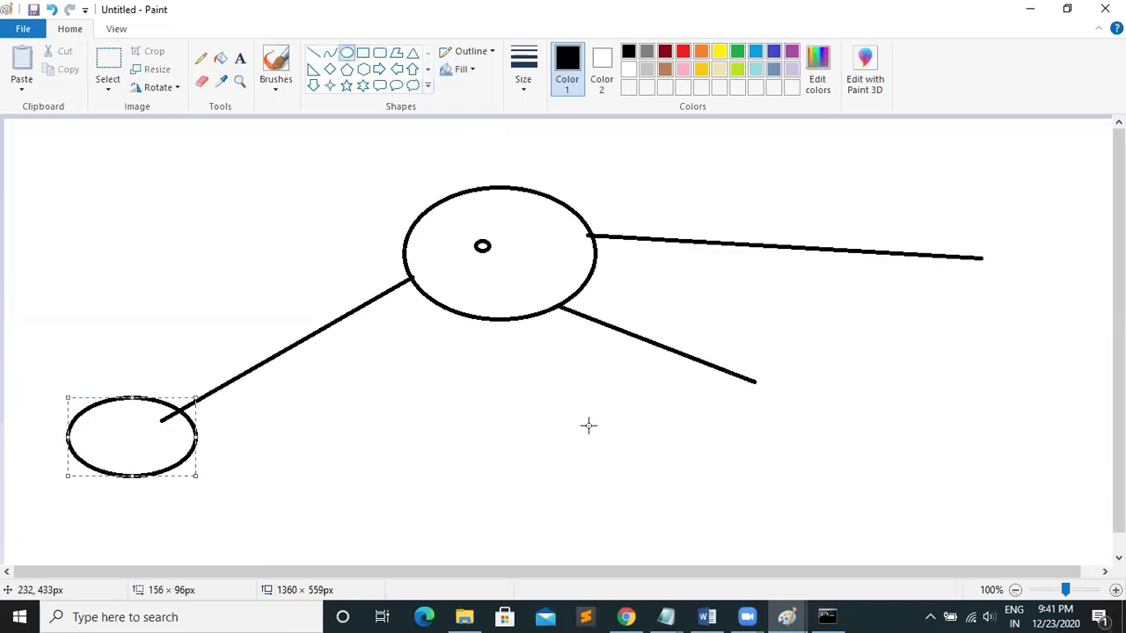
pyautogui.moveTo(760, 350); pyautogui.dragTo(840, 434)
pyautogui.moveTo(983, 233); pyautogui.dragTo(1048, 301)
# Label the lower-left ellipse com and the lower-right circle org.
pyautogui.click(240, 66)
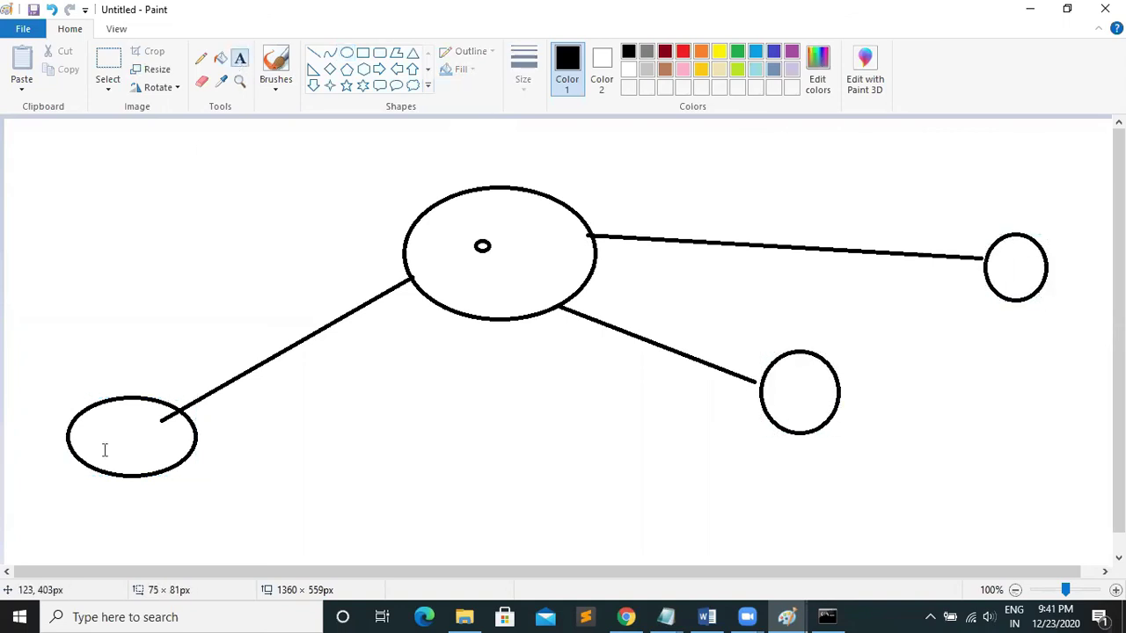
pyautogui.click(96, 420)
pyautogui.write('com')
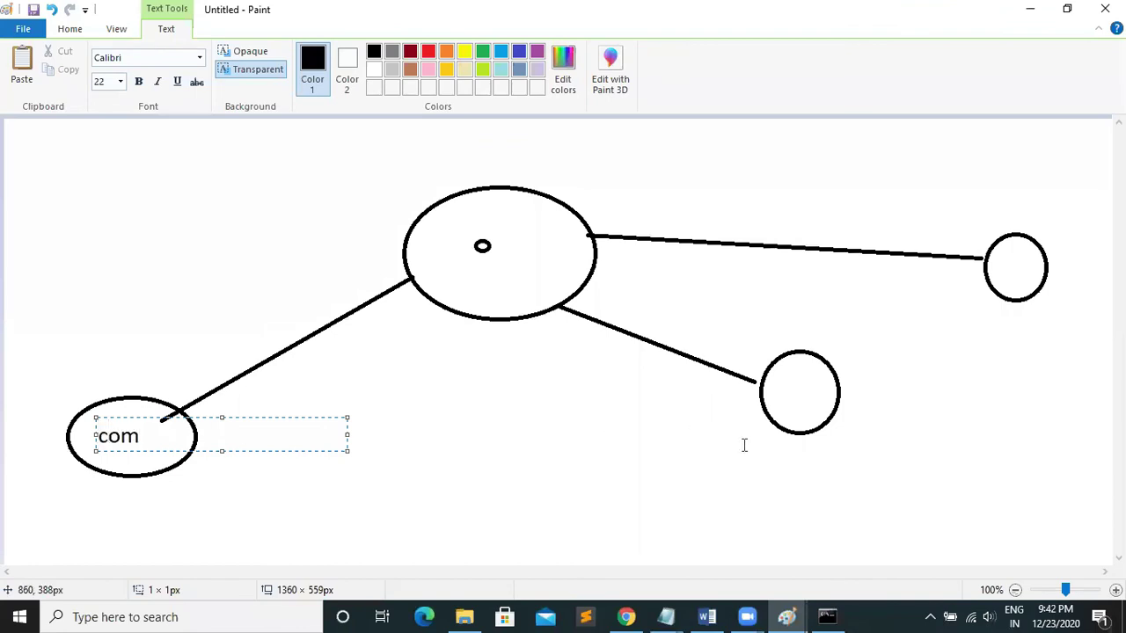
pyautogui.click(781, 402)
pyautogui.write('org')
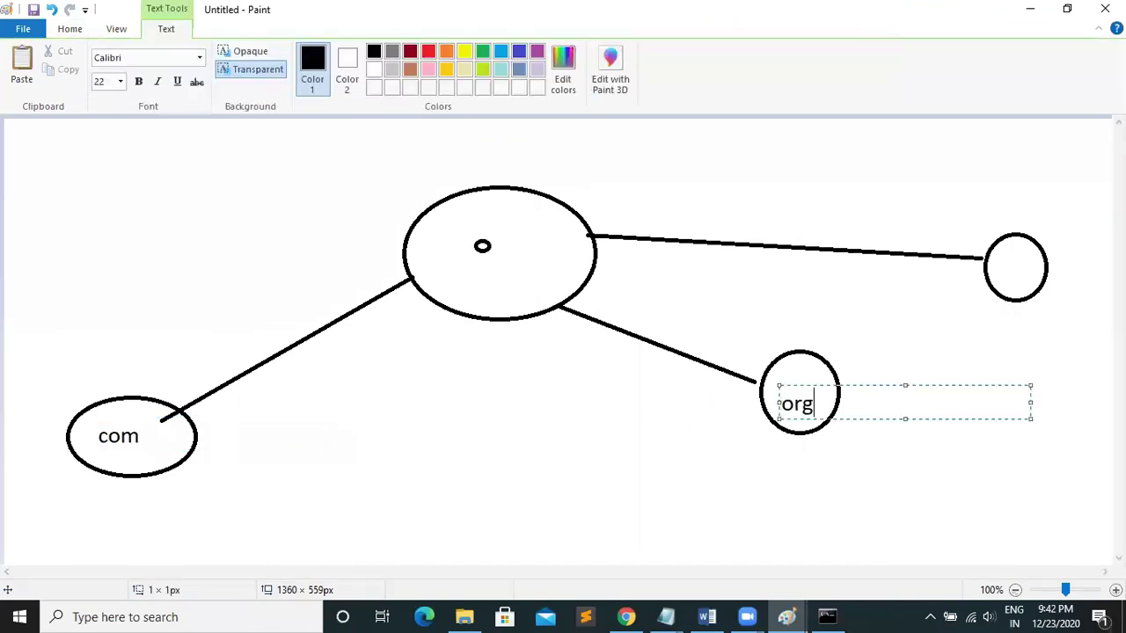
pyautogui.click(610, 440)
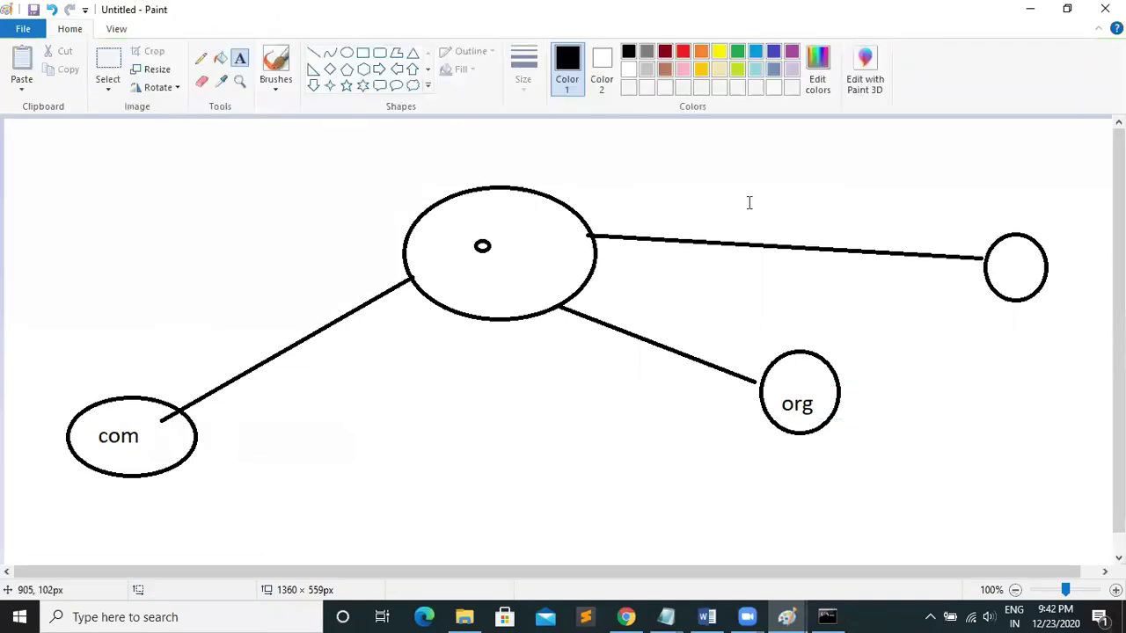
# Label the far-right circle edu.
pyautogui.click(810, 197)
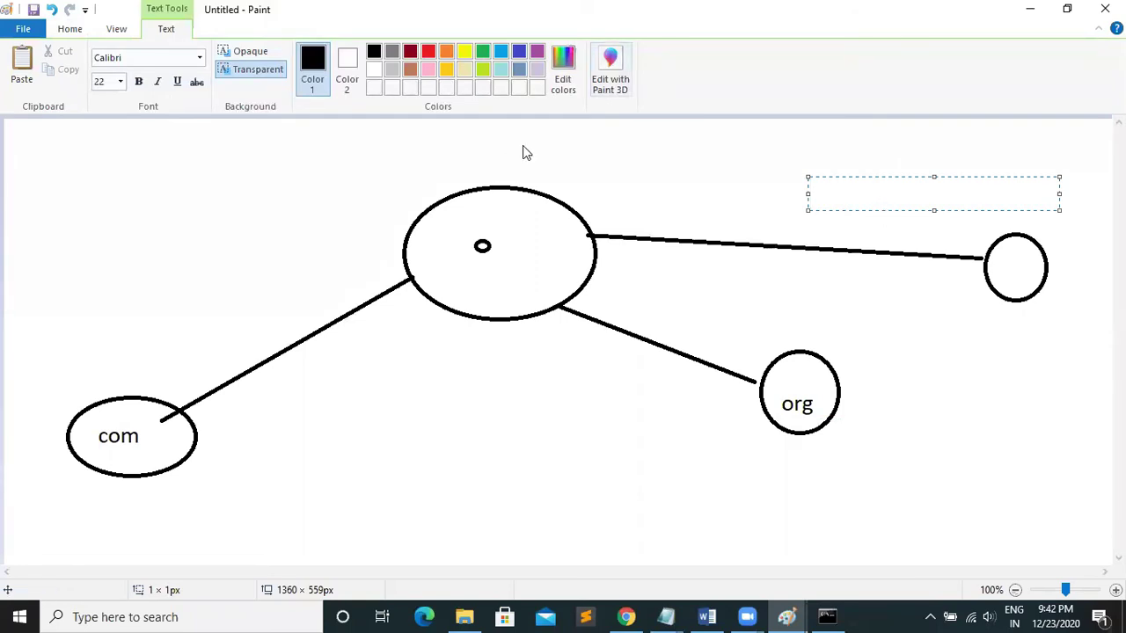
pyautogui.click(1013, 266)
pyautogui.click(1013, 267)
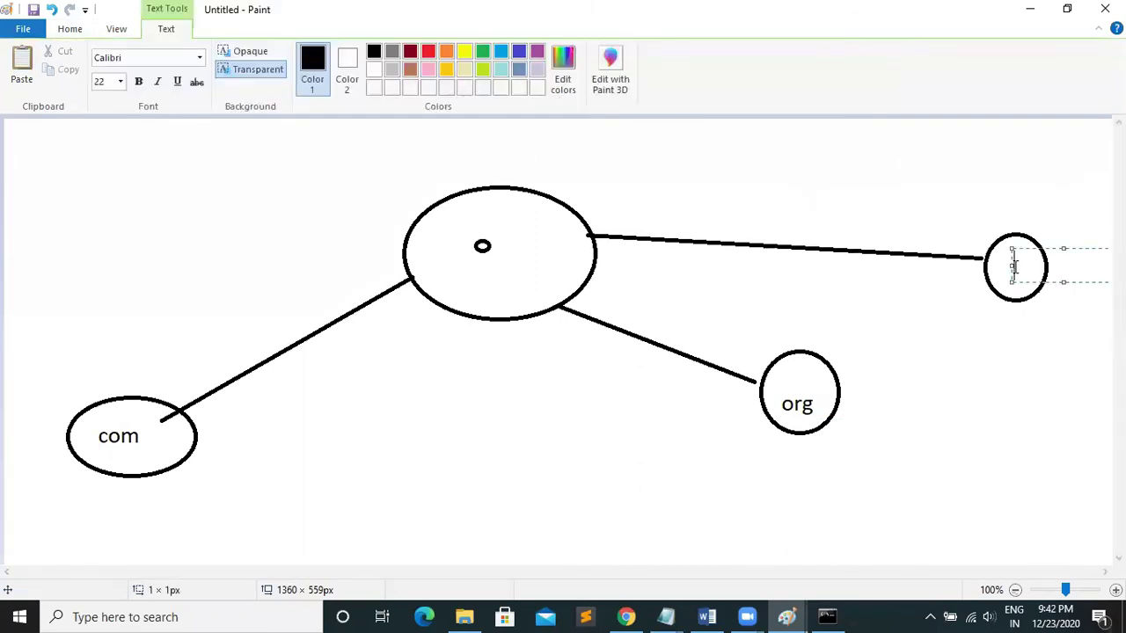
pyautogui.write('edu')
# Draw a line about 22 × 44 px down from the com ellipse, with an ellipse about 109 × 53 px at its end.
pyautogui.click(72, 31)
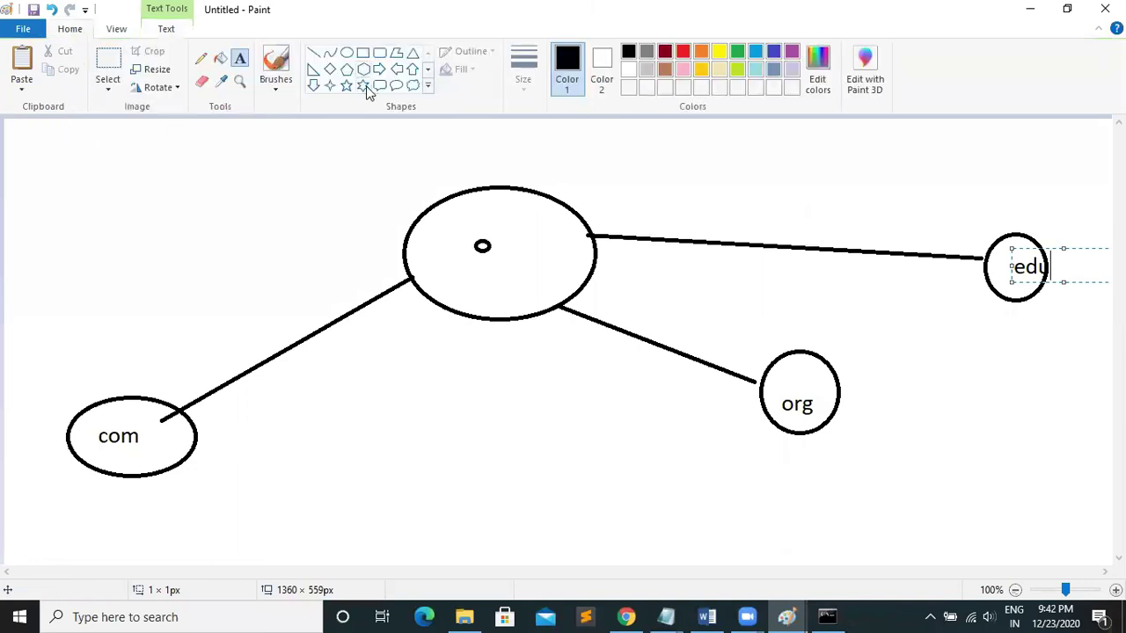
pyautogui.click(314, 54)
pyautogui.moveTo(146, 470); pyautogui.dragTo(163, 507)
pyautogui.click(347, 53)
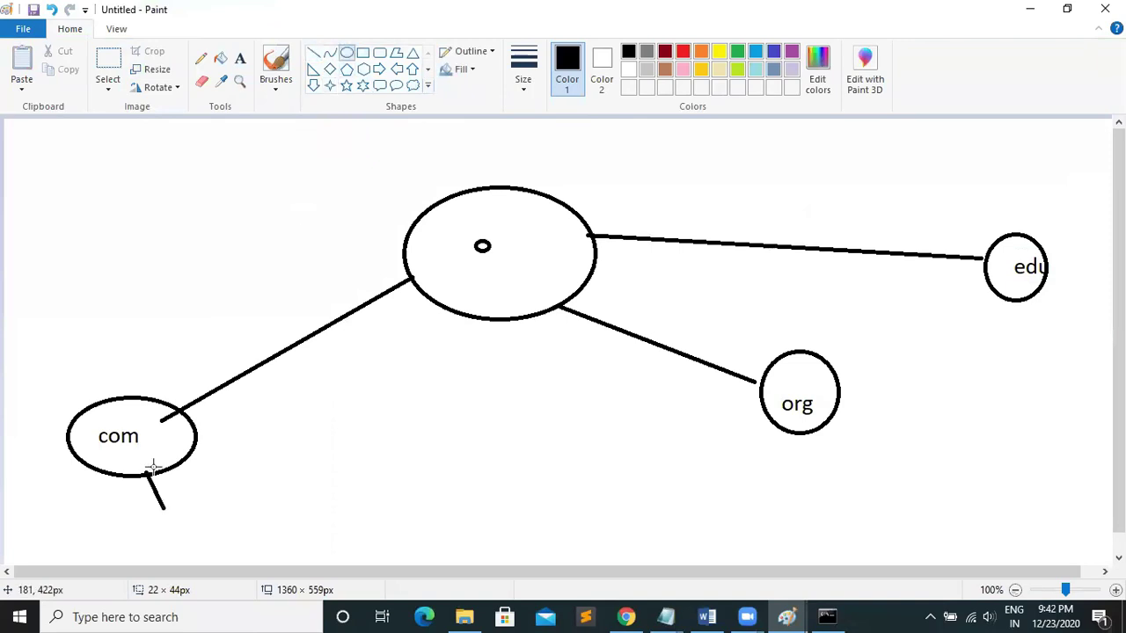
pyautogui.moveTo(135, 511); pyautogui.dragTo(229, 557)
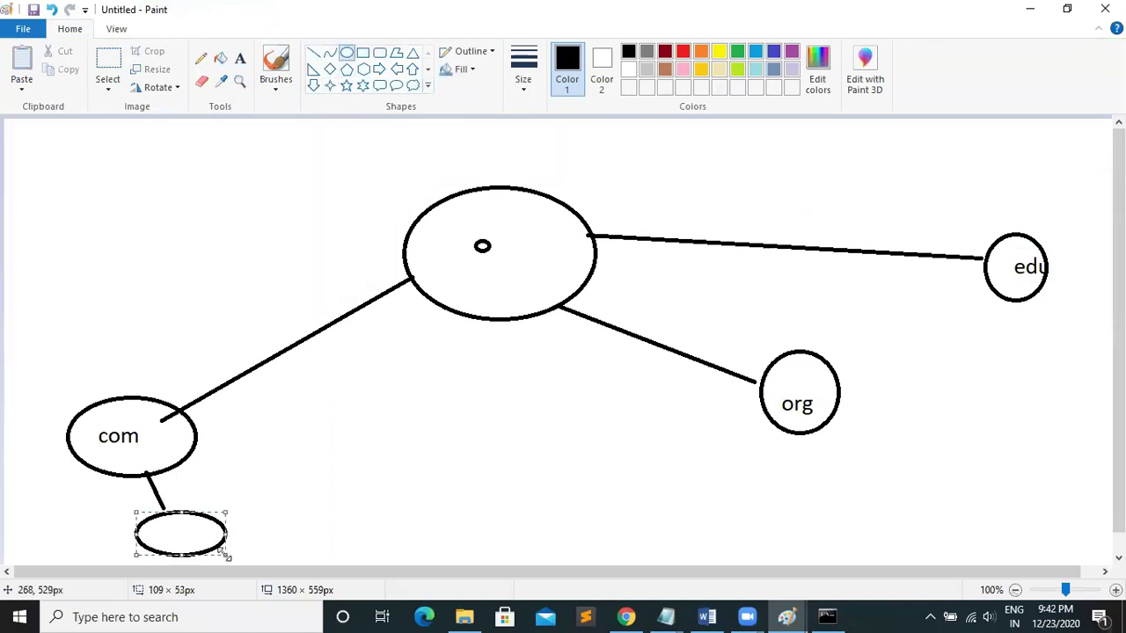
# Add the text "sales.psktech.com FQDN" on one line above the com branch, near the canvas's upper left.
pyautogui.click(240, 60)
pyautogui.click(54, 202)
pyautogui.write('sal')
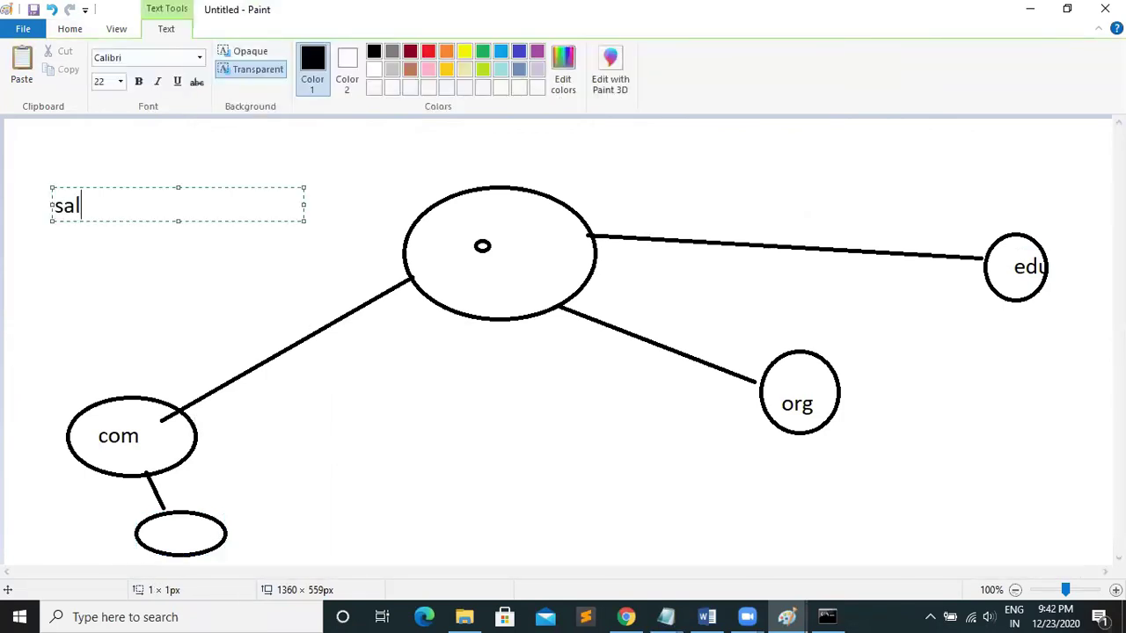
pyautogui.write('es.psktech.com')
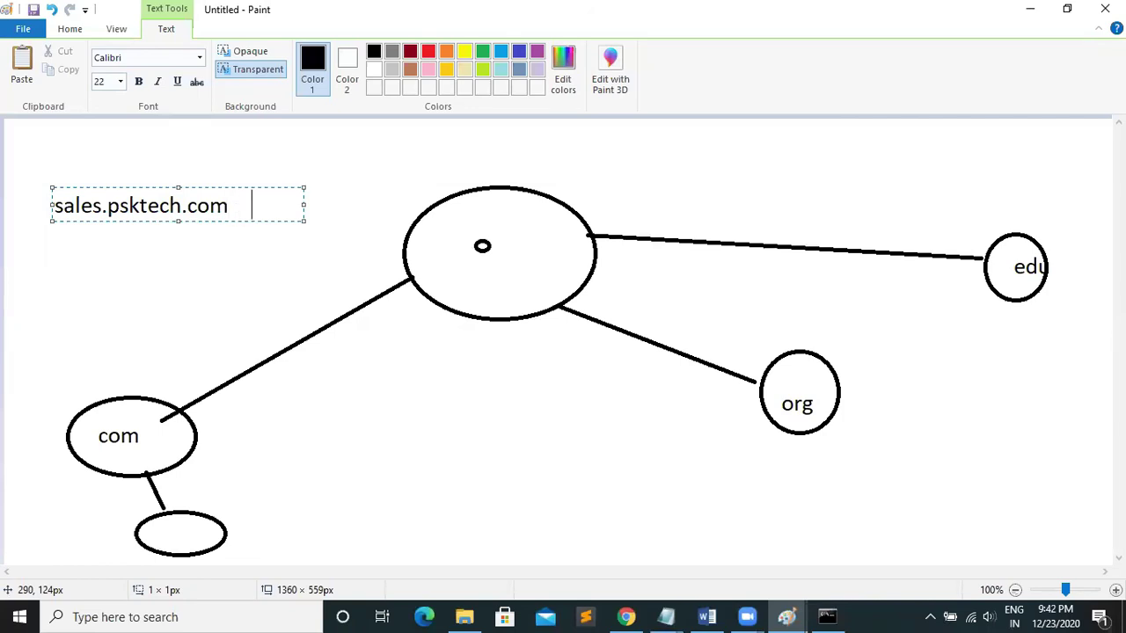
pyautogui.write('FQDN')
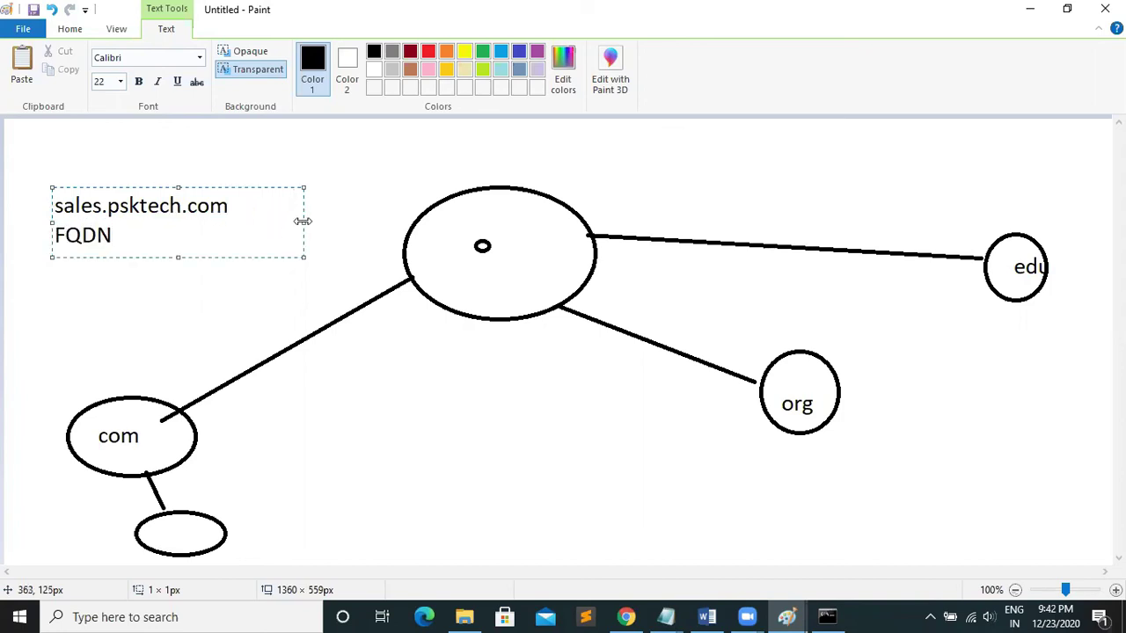
pyautogui.moveTo(302, 221); pyautogui.dragTo(389, 221)
pyautogui.click(146, 334)
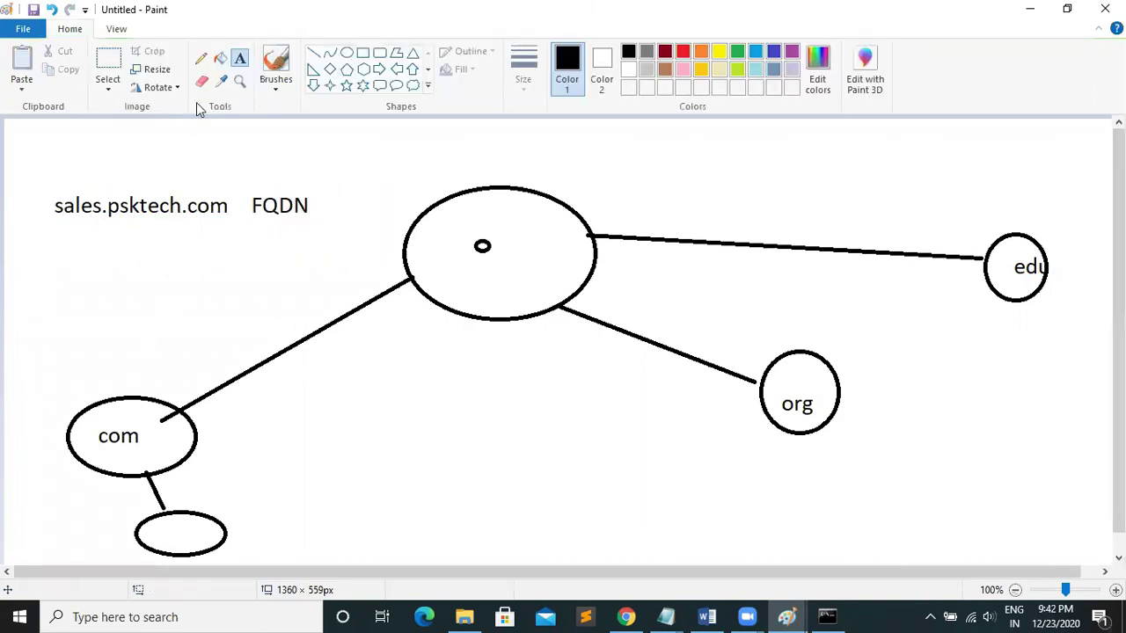
# Draw a line about 64 × 49 px down to the right from the com part of sales.psktech.com and label it TLD.
pyautogui.click(313, 54)
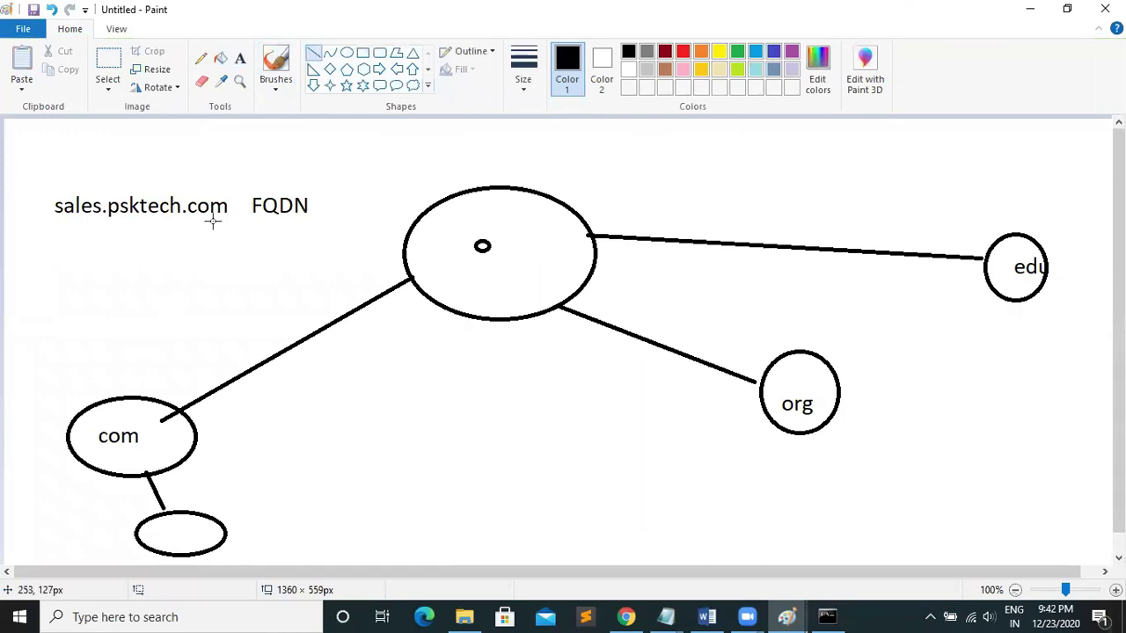
pyautogui.moveTo(209, 217); pyautogui.dragTo(263, 257)
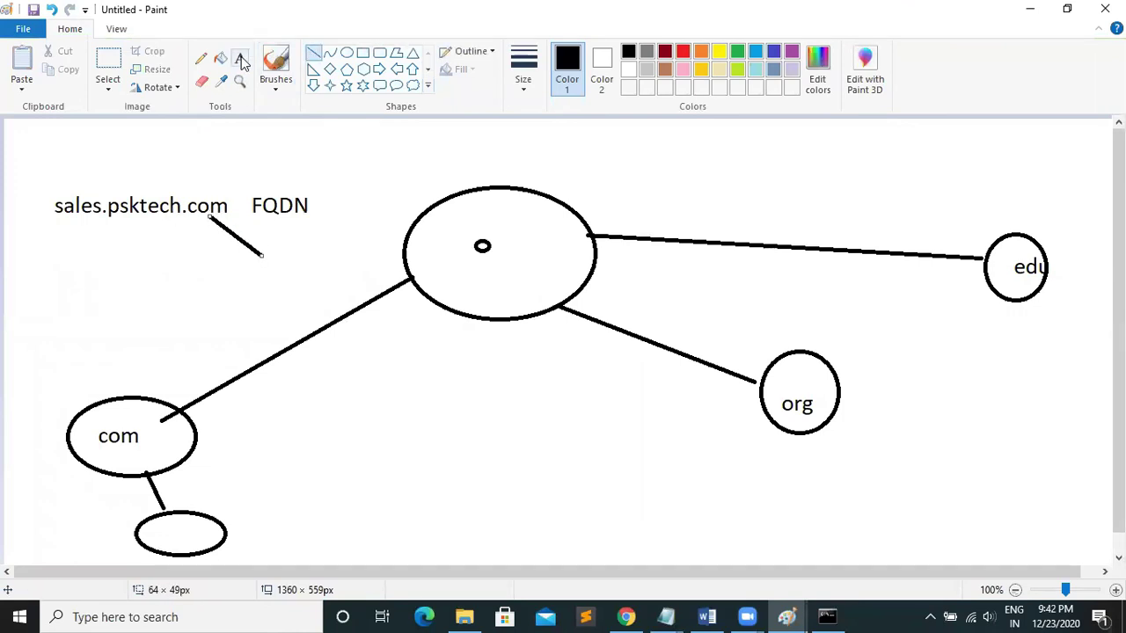
pyautogui.click(239, 58)
pyautogui.click(272, 257)
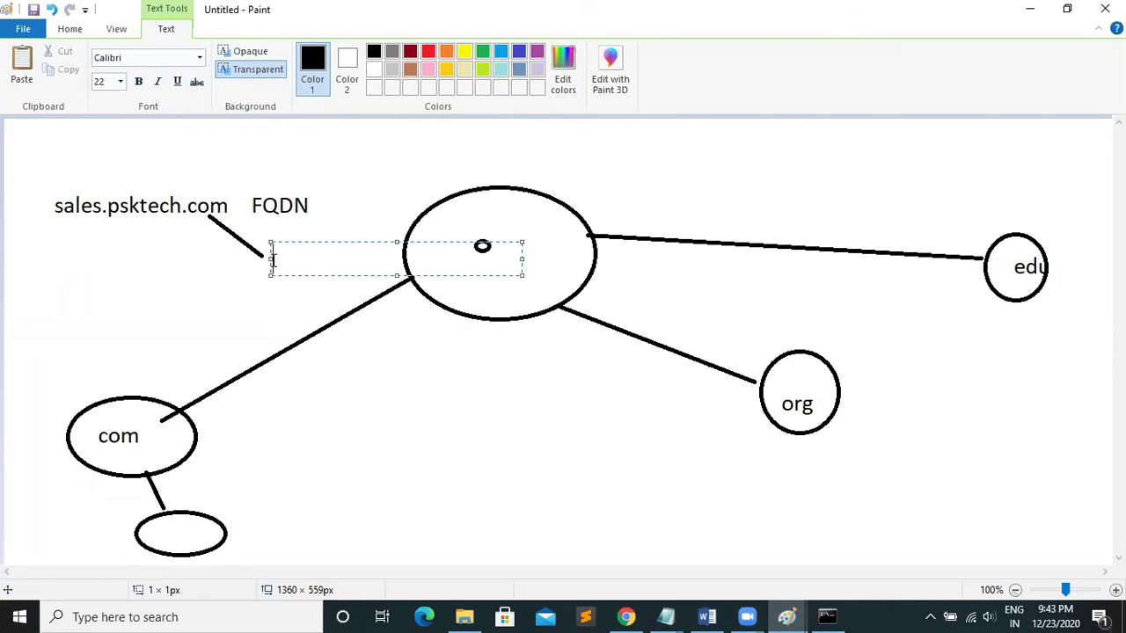
pyautogui.write('TLD')
# Add a trailing dot directly after sales.psktech.com.
pyautogui.click(227, 206)
pyautogui.click(227, 206)
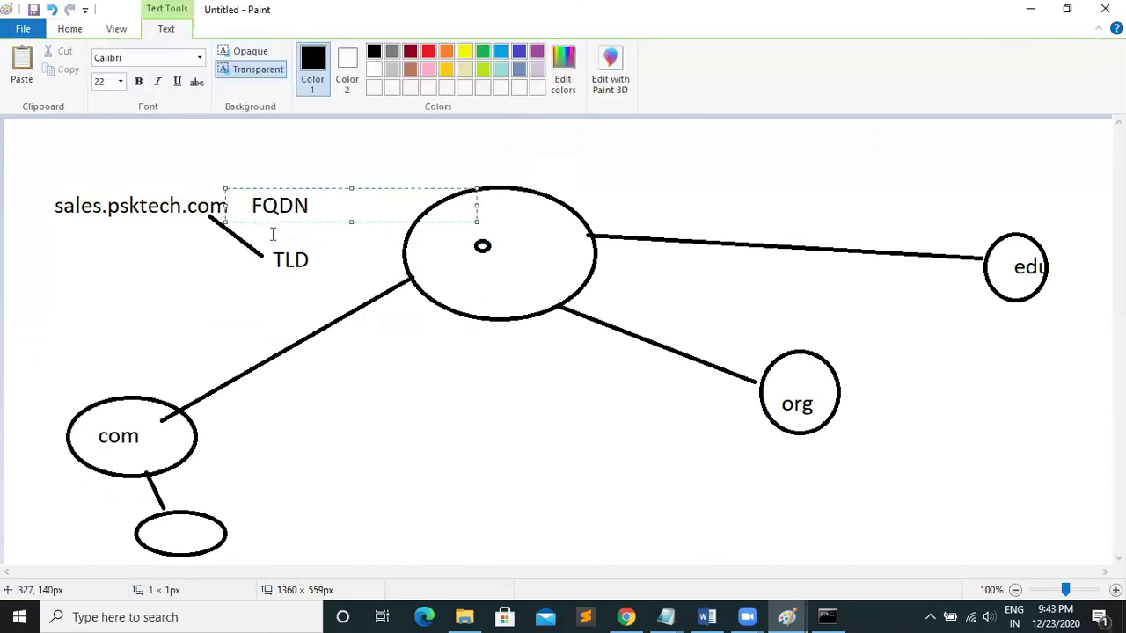
pyautogui.write('.')
pyautogui.click(275, 304)
pyautogui.click(275, 304)
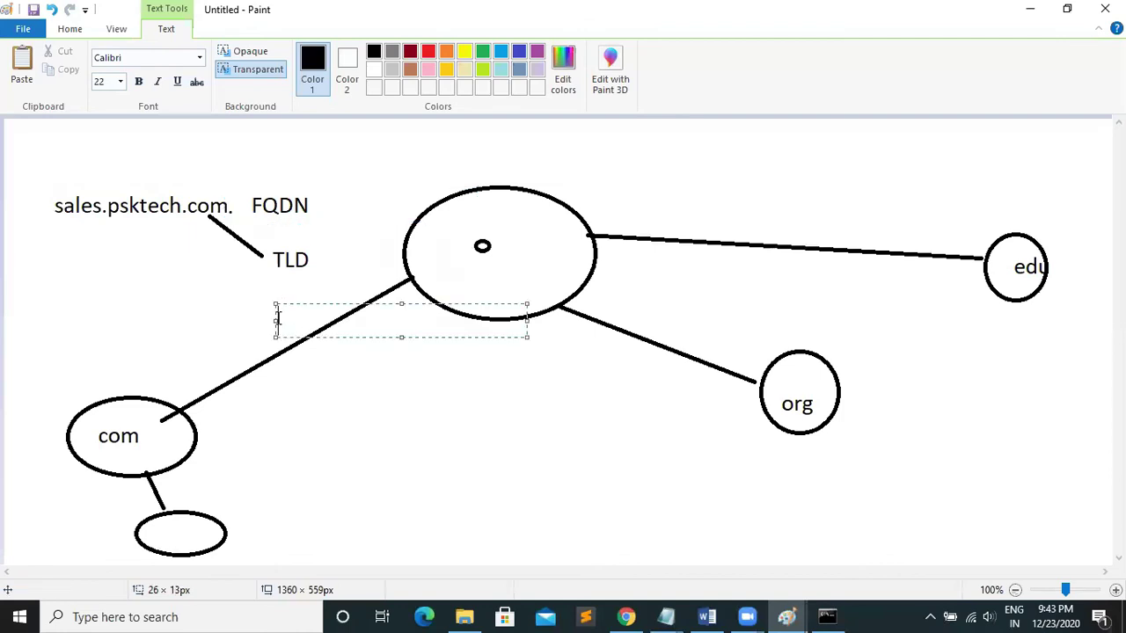
# Draw a line about 120 × 26 px to the right from the trailing dot and label its end root.
pyautogui.click(67, 28)
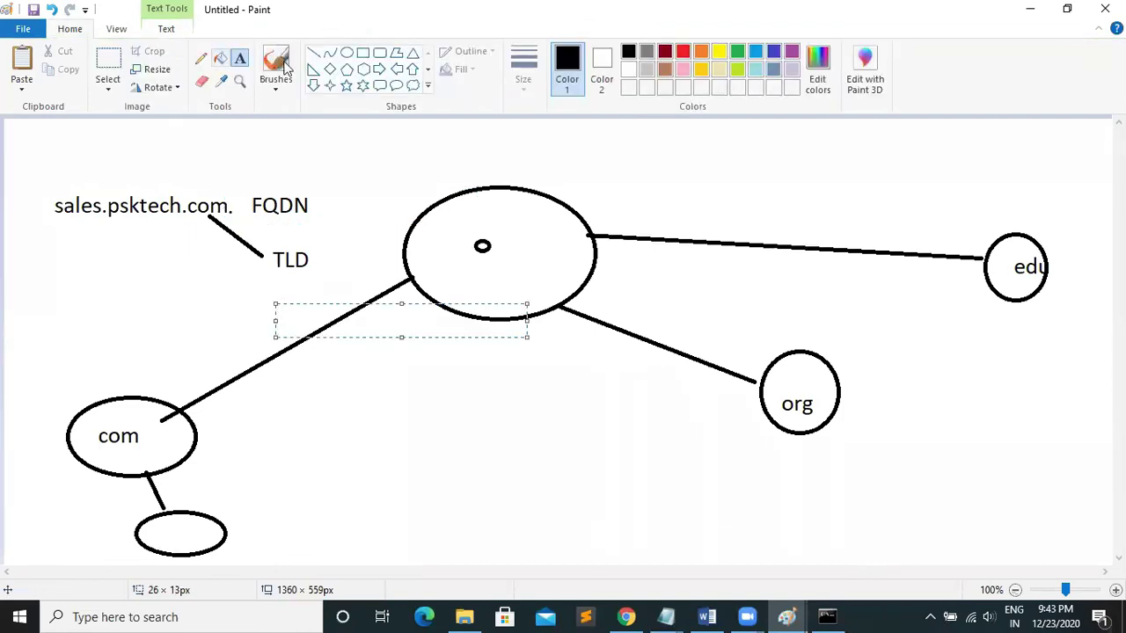
pyautogui.click(313, 52)
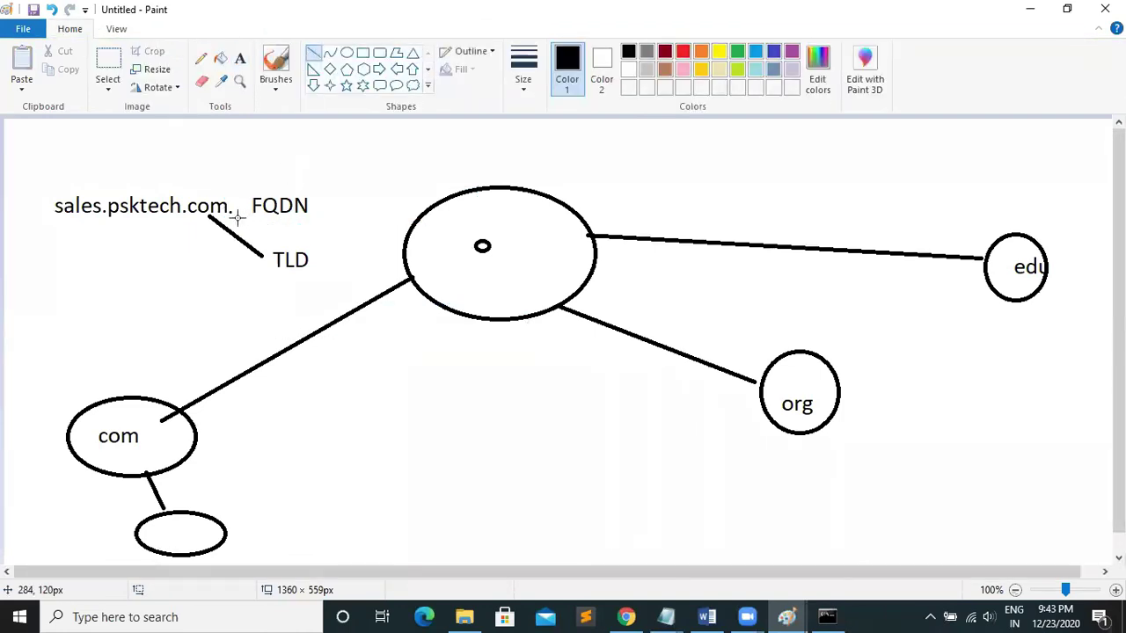
pyautogui.moveTo(231, 213); pyautogui.dragTo(331, 236)
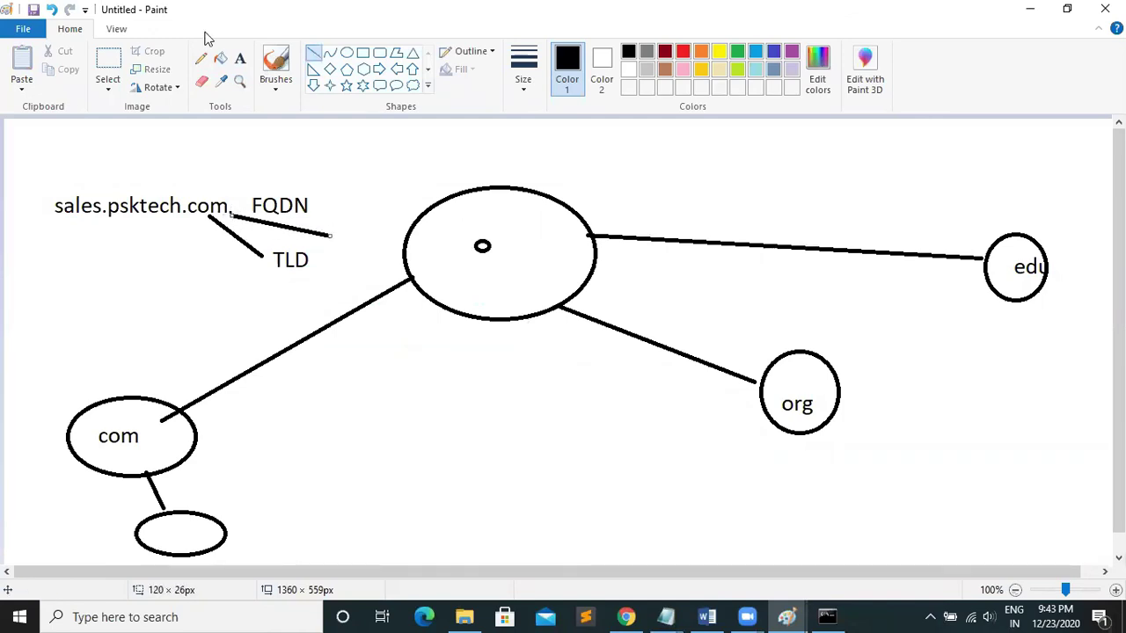
pyautogui.click(238, 65)
pyautogui.click(334, 238)
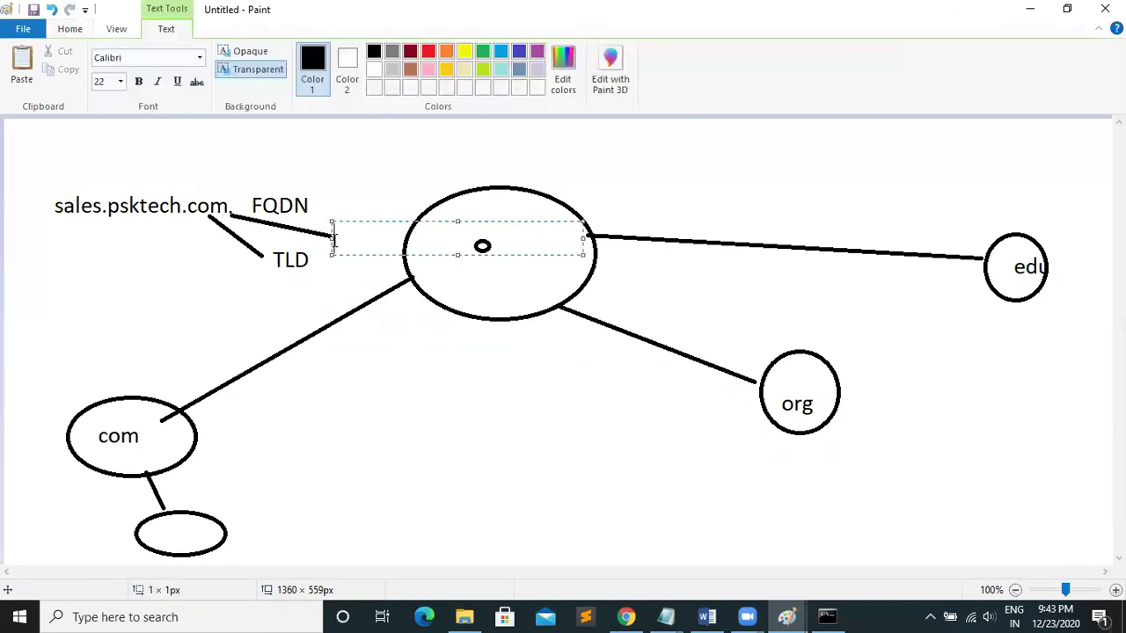
pyautogui.write('root')
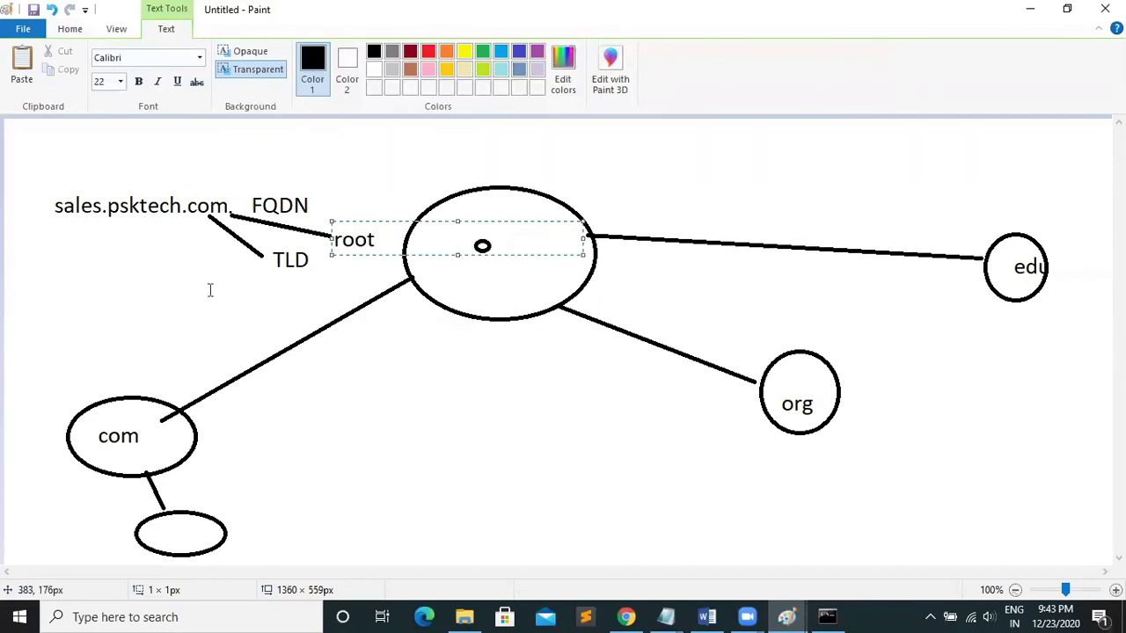
# Draw a line about 41 × 71 px down from the psktech part of the domain name and label its end sld.
pyautogui.click(70, 28)
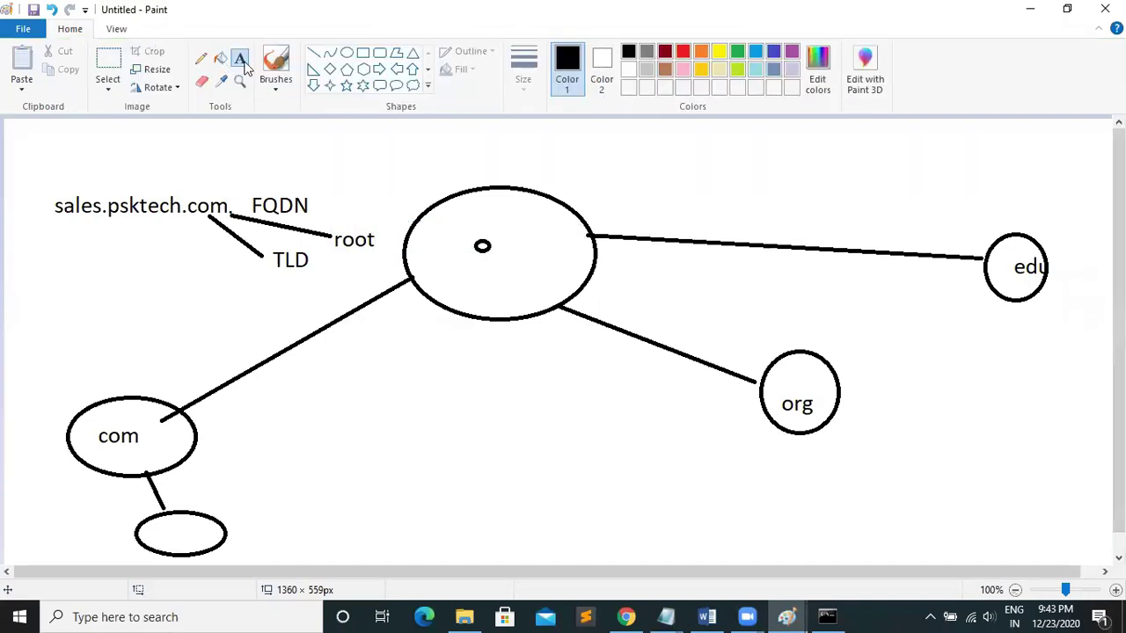
pyautogui.click(314, 53)
pyautogui.moveTo(145, 219); pyautogui.dragTo(180, 278)
pyautogui.click(239, 58)
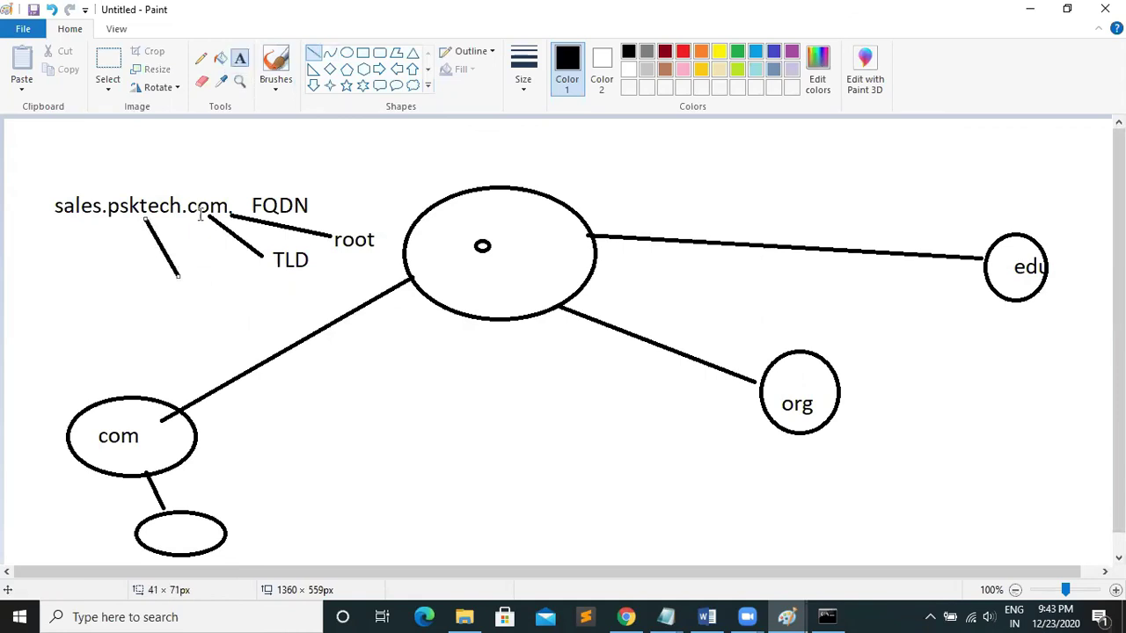
pyautogui.click(186, 286)
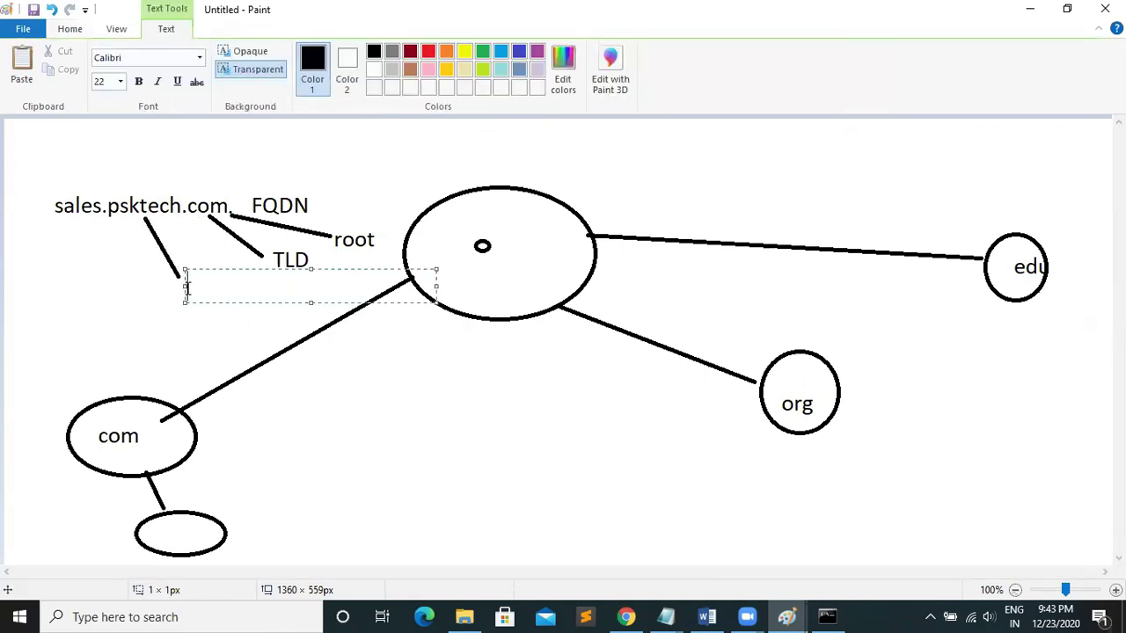
pyautogui.write('second')
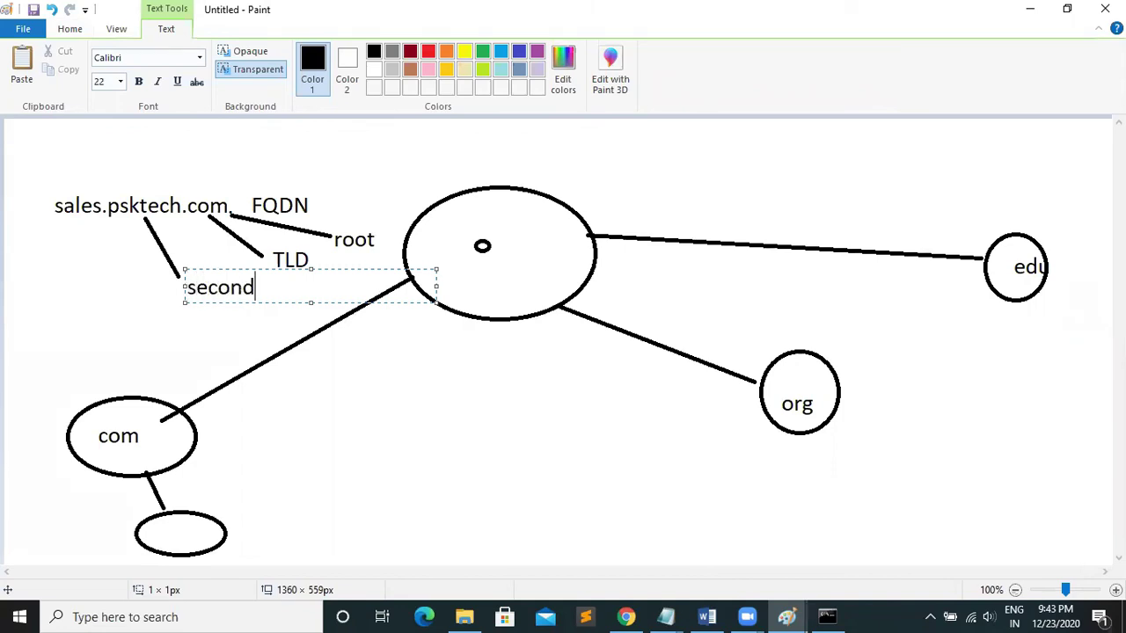
pyautogui.press('BackSpace')
pyautogui.press('BackSpace')
pyautogui.press('BackSpace')
pyautogui.press('BackSpace')
pyautogui.press('BackSpace')
pyautogui.press('BackSpace')
pyautogui.write('ld')
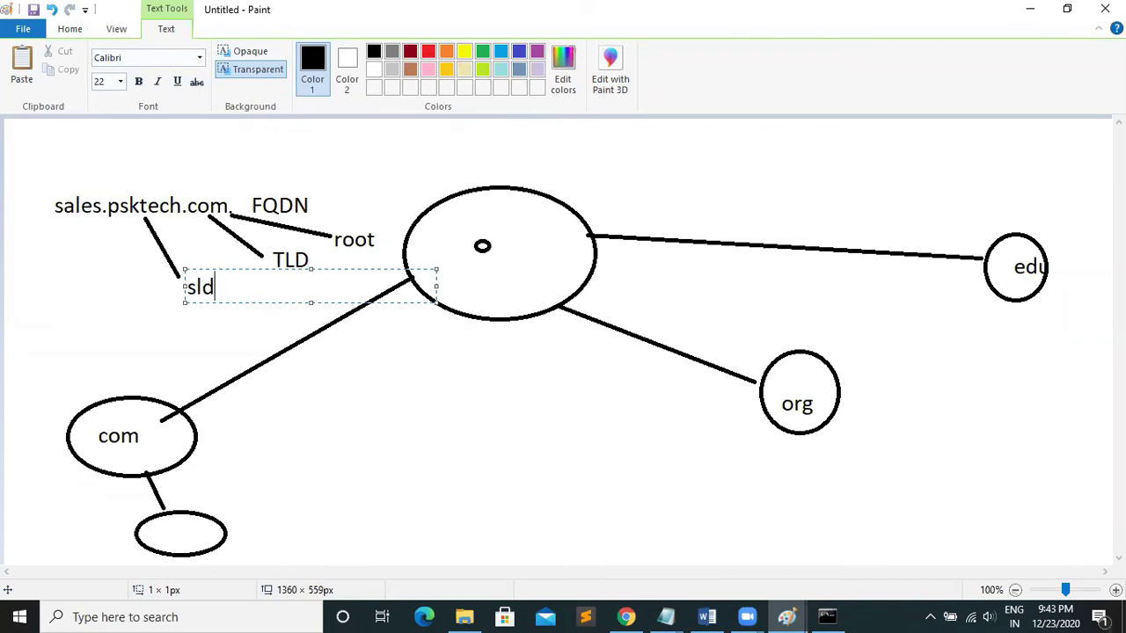
# Draw a line about 49 × 93 px down to the left from the sales part of the name and label it "sub lD".
pyautogui.click(58, 30)
pyautogui.click(313, 52)
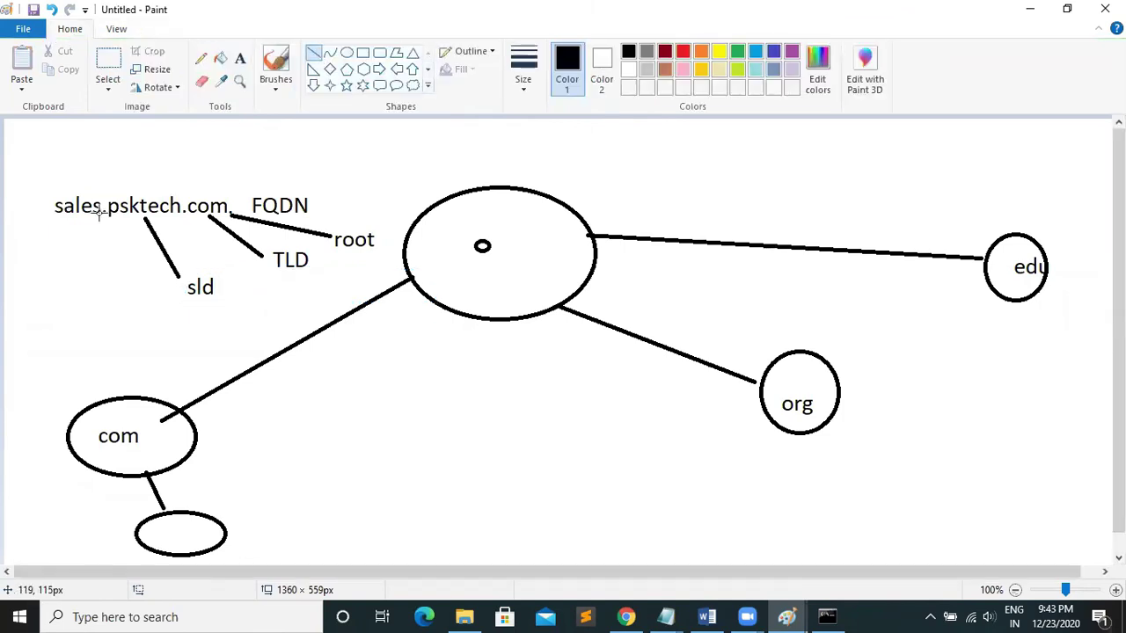
pyautogui.moveTo(84, 221); pyautogui.dragTo(44, 297)
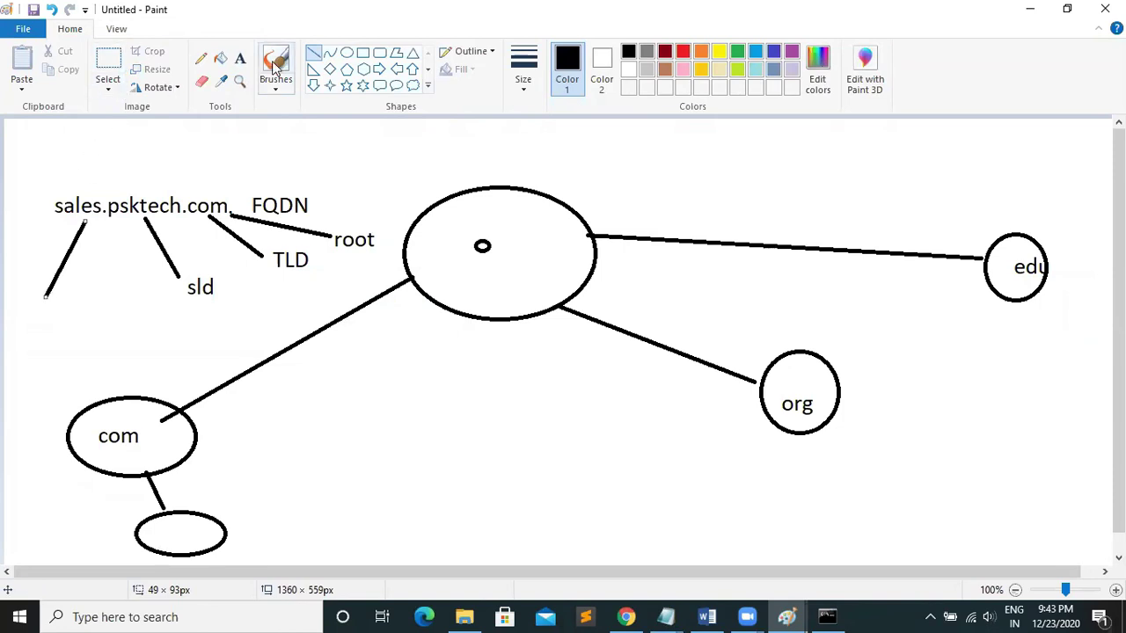
pyautogui.click(239, 58)
pyautogui.click(21, 311)
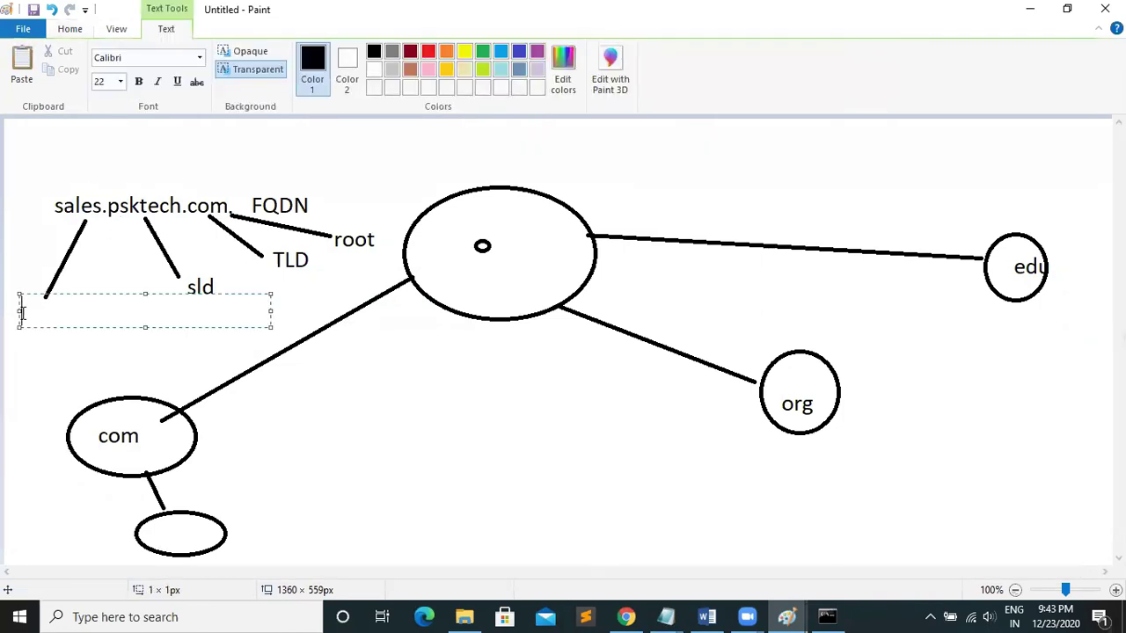
pyautogui.write('sb')
pyautogui.press('BackSpace')
pyautogui.write('ub I')
pyautogui.write('D')
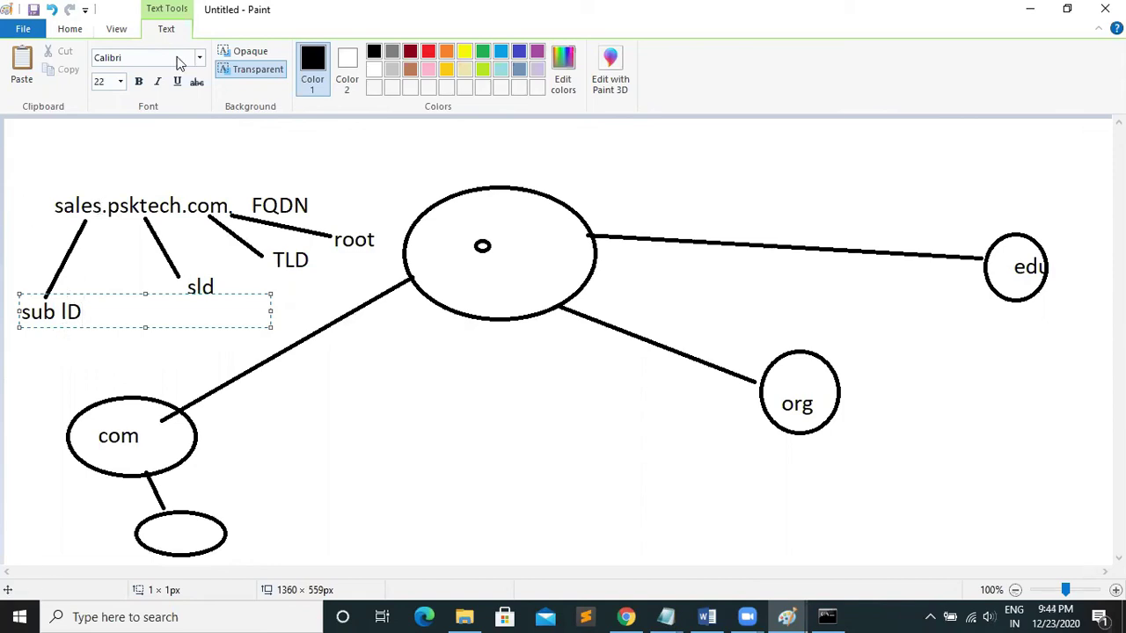
# Add the text www above sales and draw a line about 150 × 25 px up to the right from it.
pyautogui.click(69, 29)
pyautogui.click(181, 123)
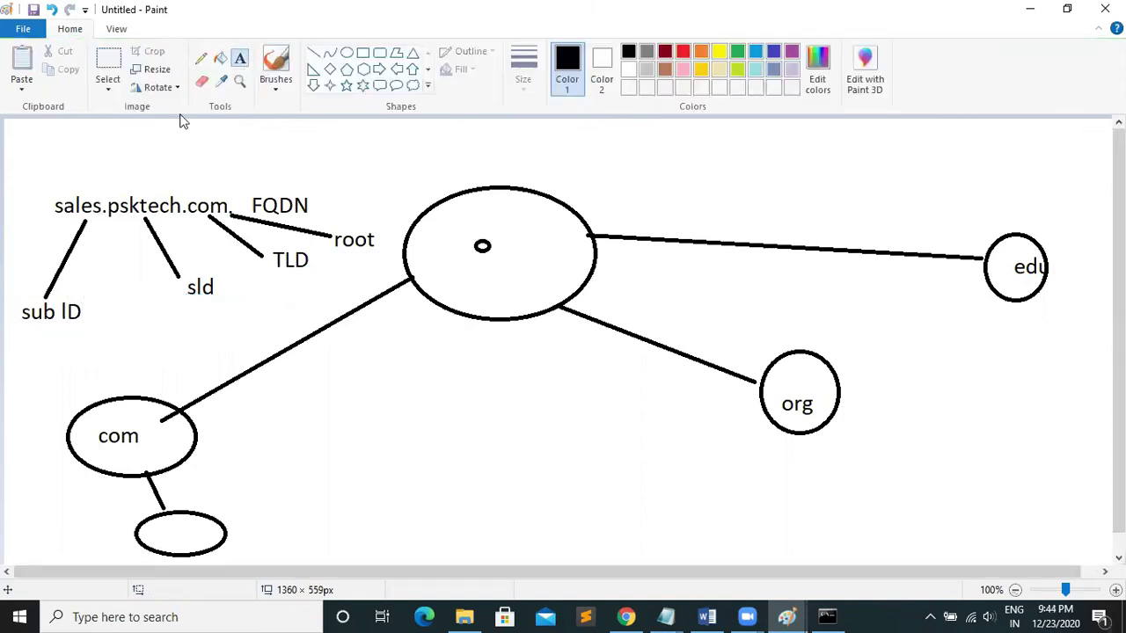
pyautogui.click(58, 178)
pyautogui.write('www')
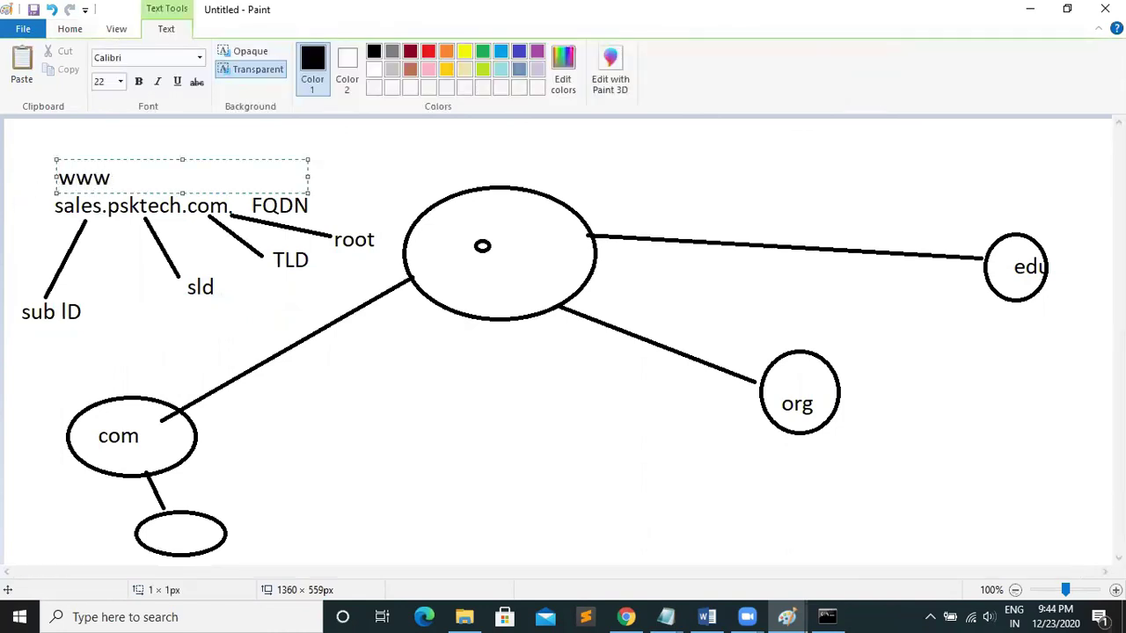
pyautogui.click(76, 151)
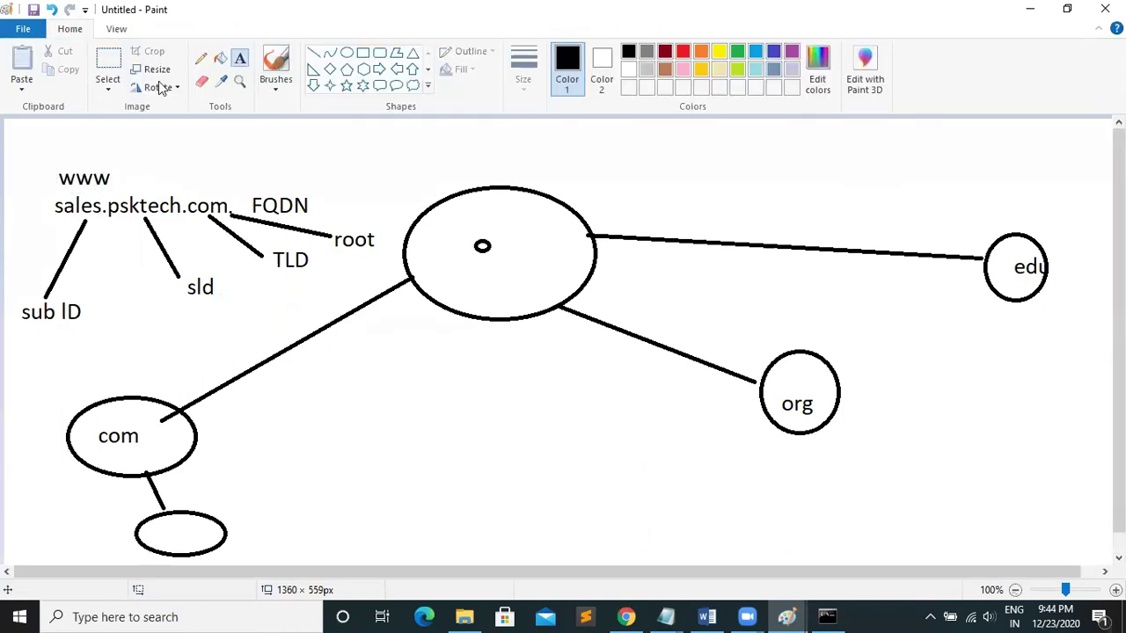
pyautogui.click(314, 53)
pyautogui.moveTo(83, 165); pyautogui.dragTo(205, 148)
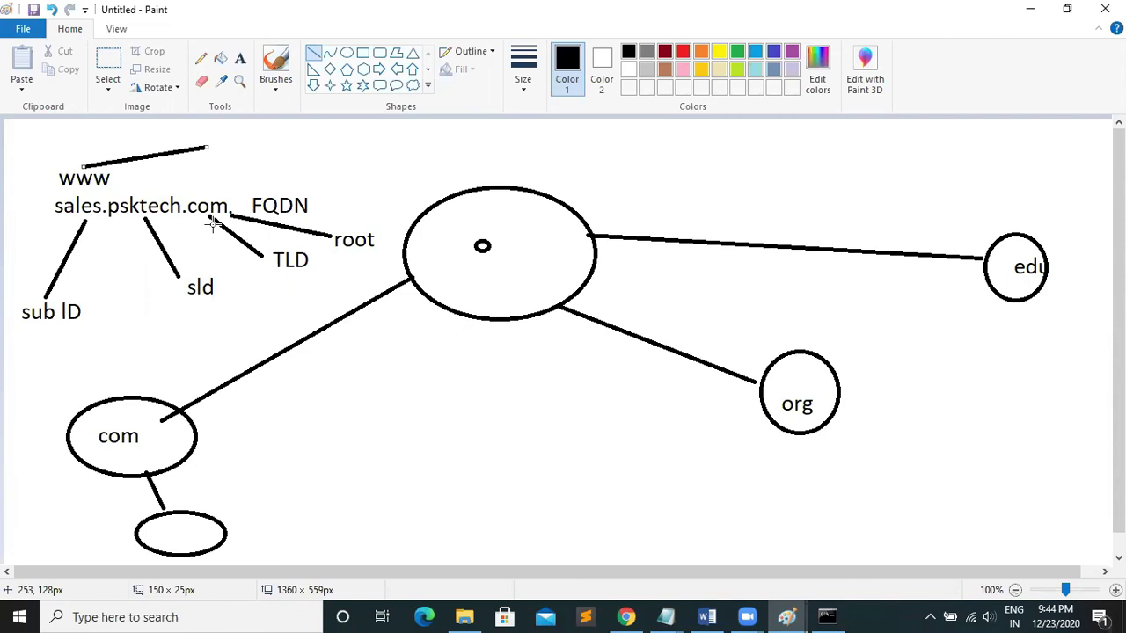
# Switch to Chrome and review the NS and SOA records of the nayakias.com hosted zone in Route 53.
pyautogui.click(629, 616)
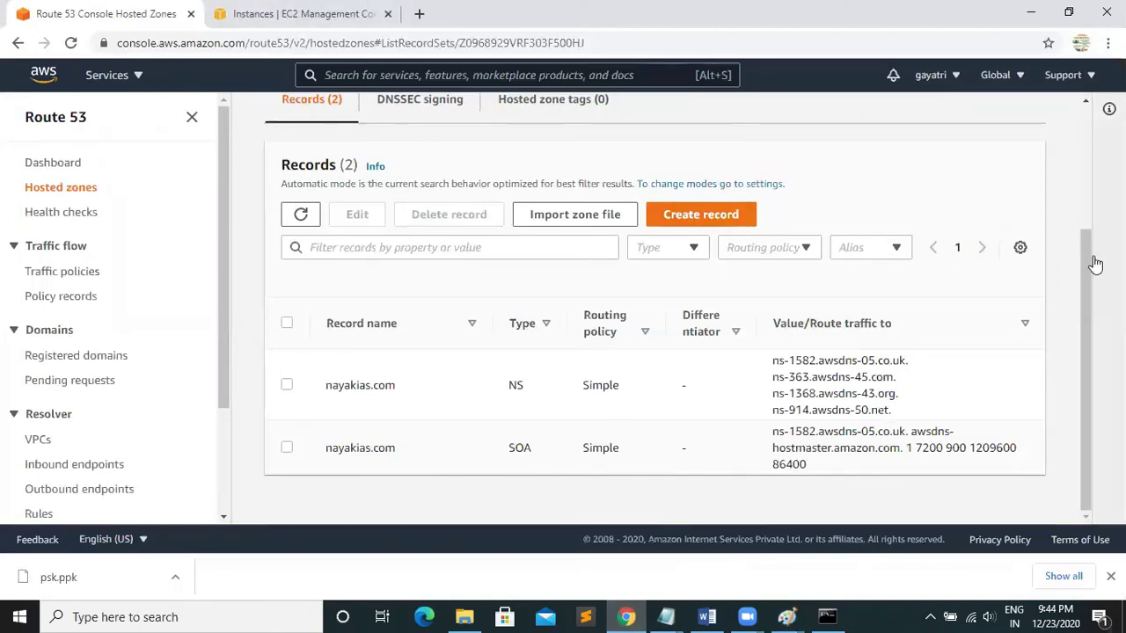
pyautogui.scroll(3, 1089, 261)
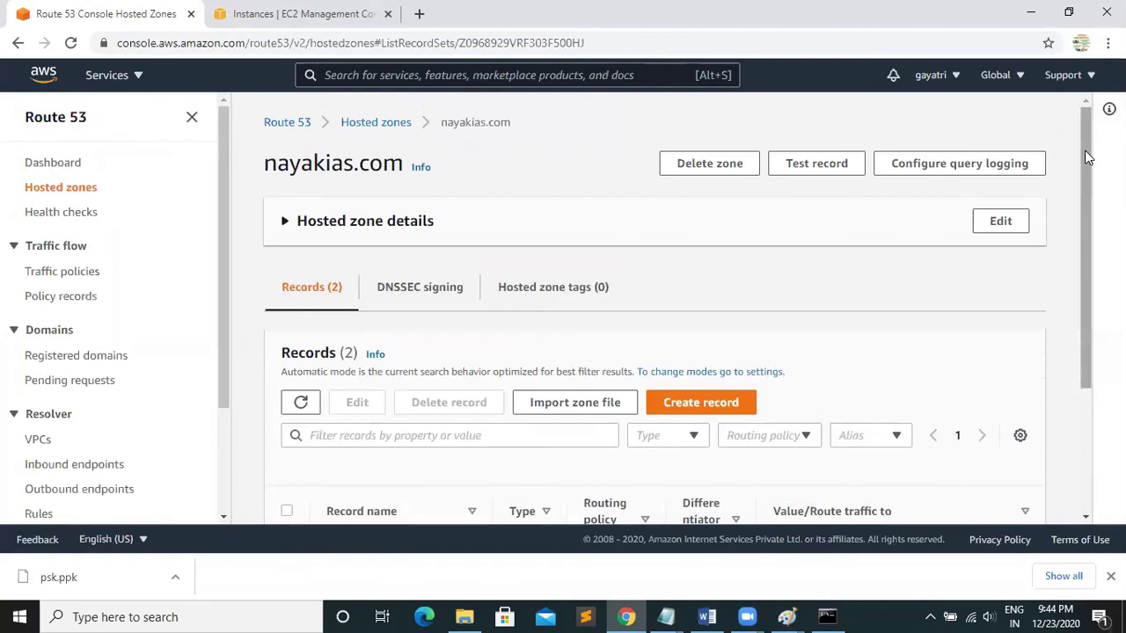
pyautogui.moveTo(1084, 150); pyautogui.dragTo(1058, 378)
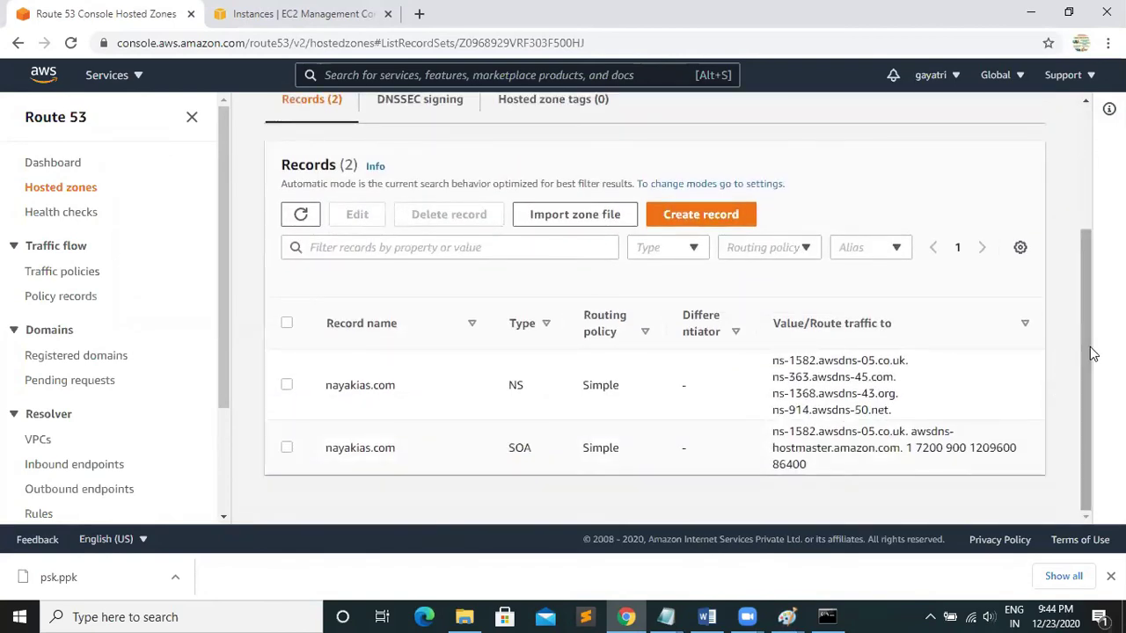
# Select the NS record of nayakias.com to view its details and return to the Route 53 home page.
pyautogui.moveTo(1087, 348); pyautogui.dragTo(1087, 343)
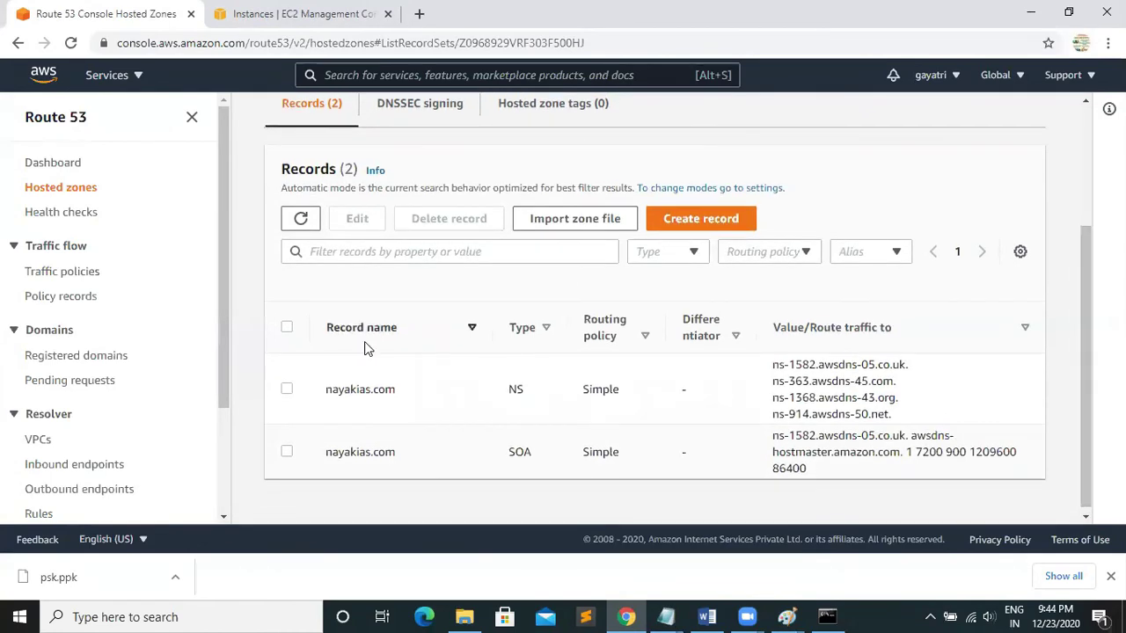
pyautogui.click(287, 392)
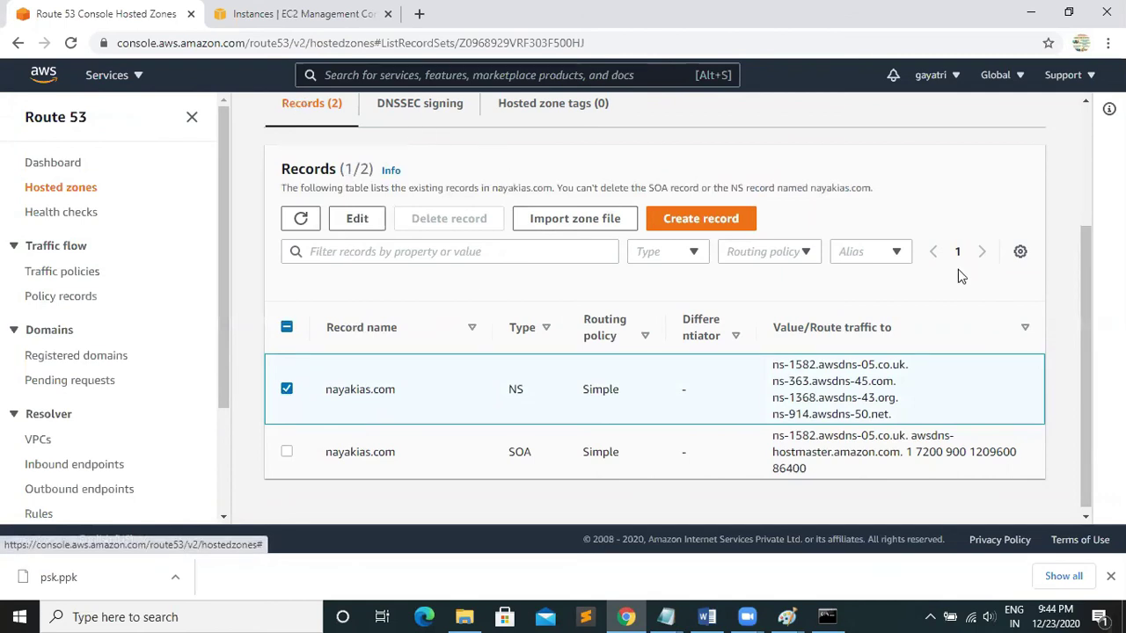
pyautogui.moveTo(1084, 279); pyautogui.dragTo(1082, 159)
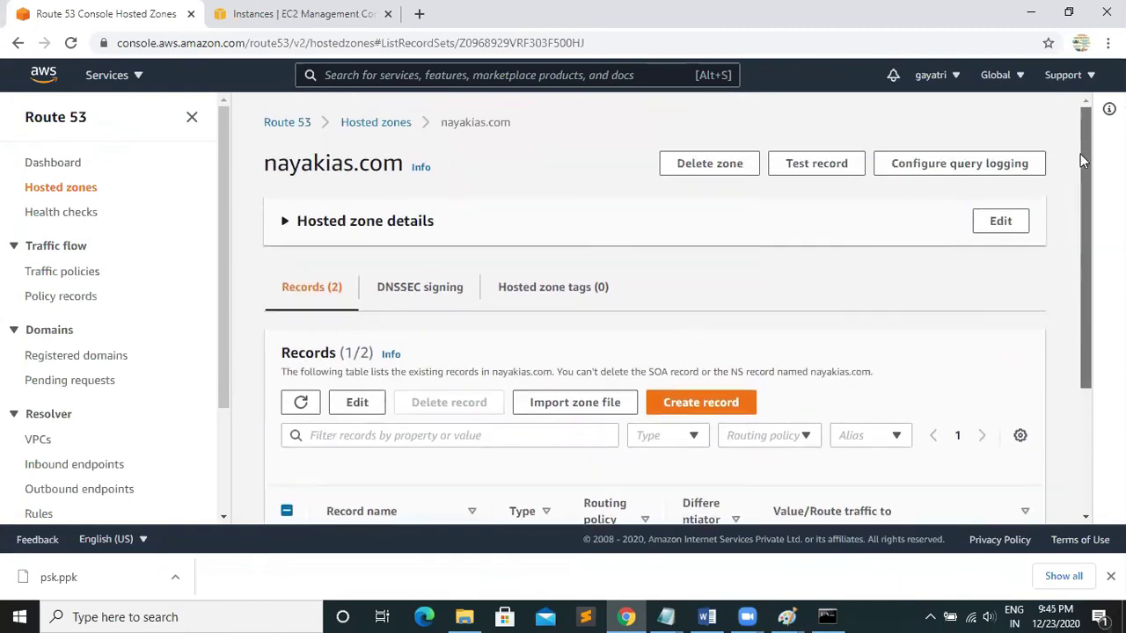
pyautogui.click(283, 126)
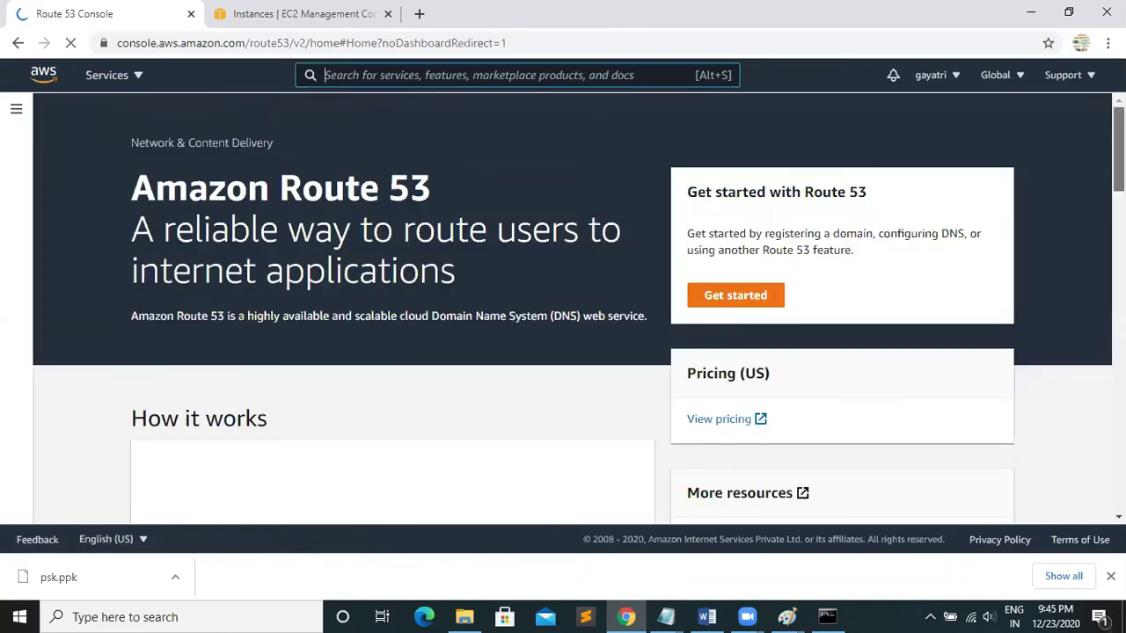
pyautogui.scroll(-5, 572, 307)
pyautogui.scroll(5, 571, 308)
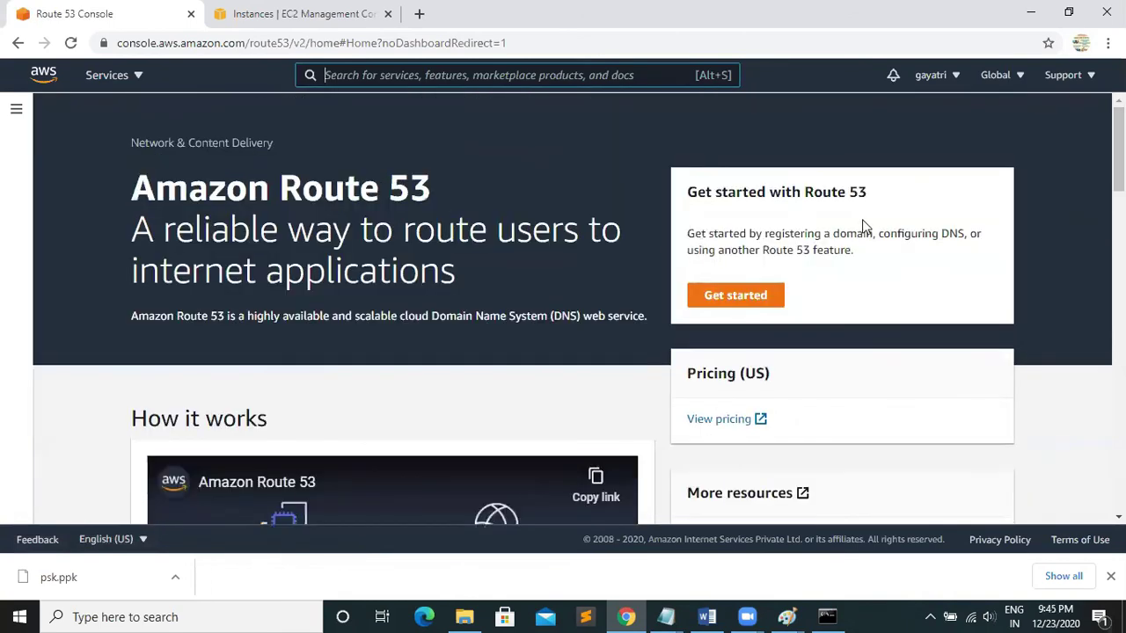
# Open the EC2 service and list its instances with the running-state filter removed.
pyautogui.click(136, 76)
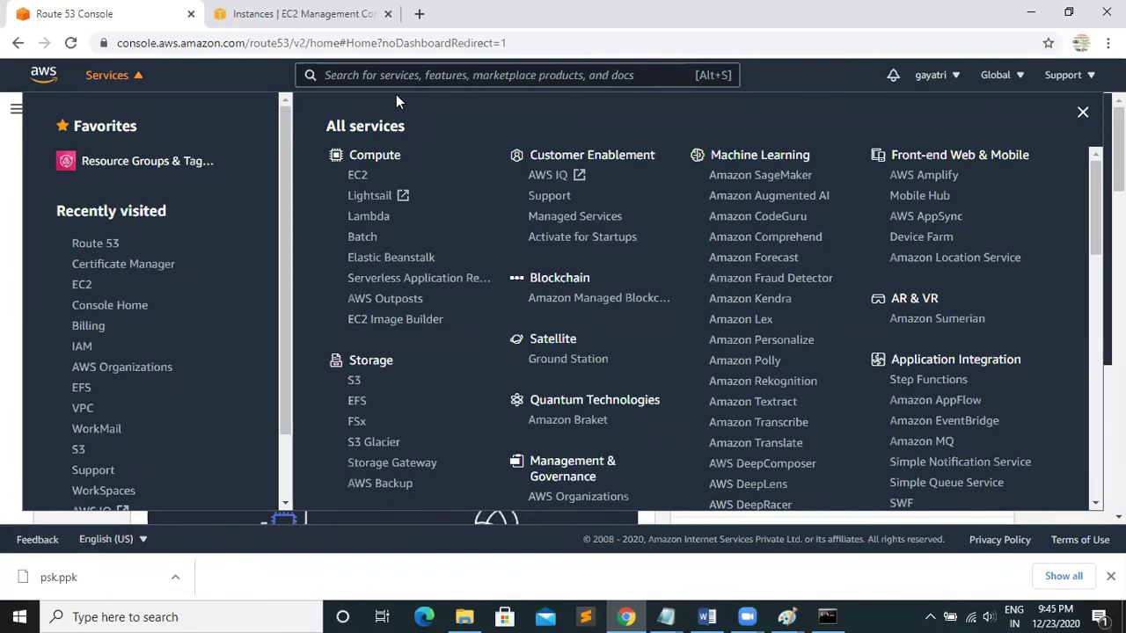
pyautogui.click(356, 177)
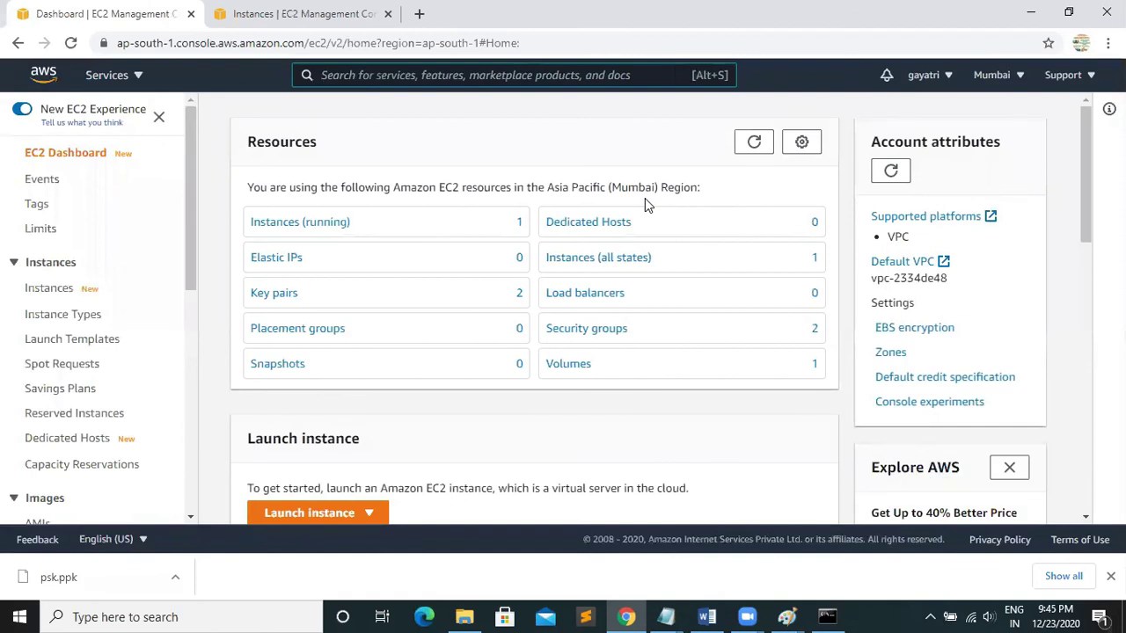
pyautogui.click(302, 222)
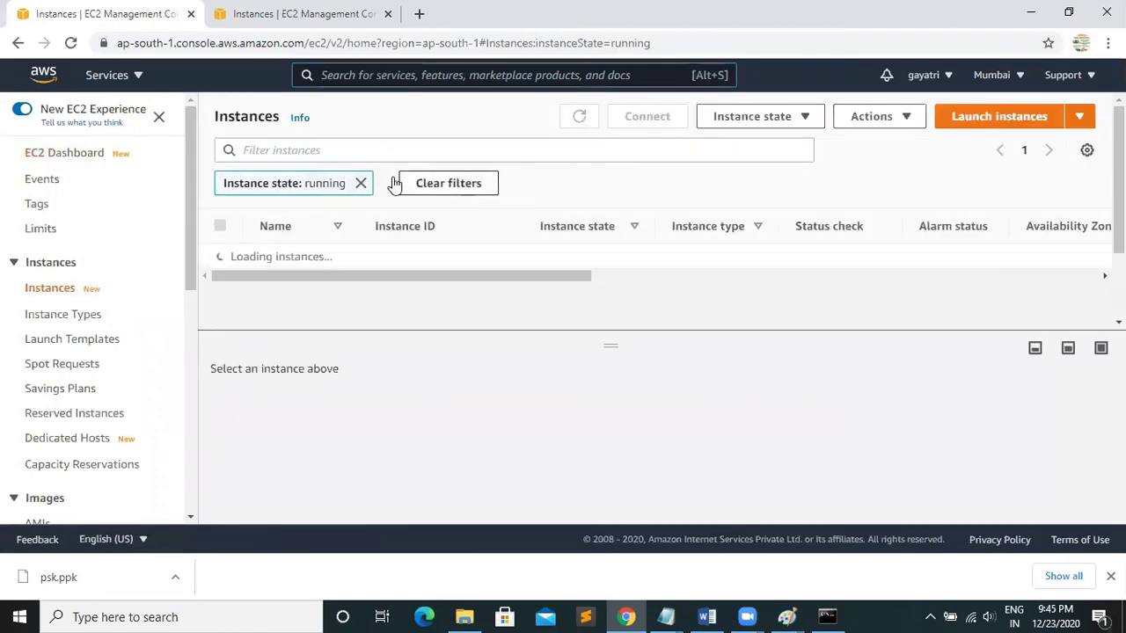
pyautogui.click(360, 183)
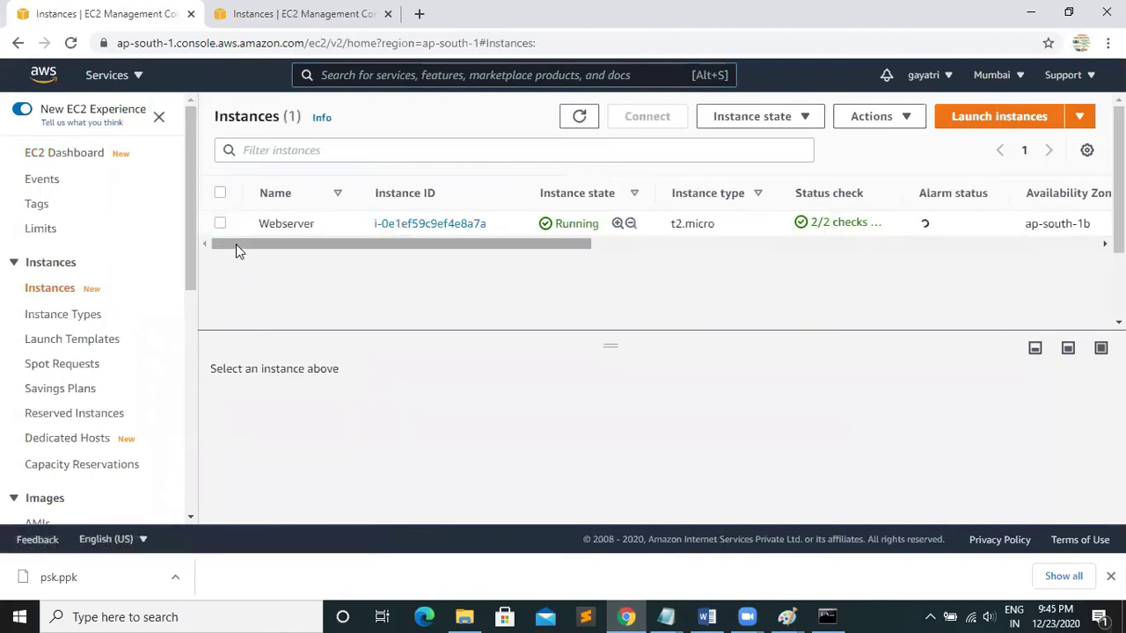
# Terminate the Webserver instance, dismiss the notification and refresh the instance list.
pyautogui.click(219, 224)
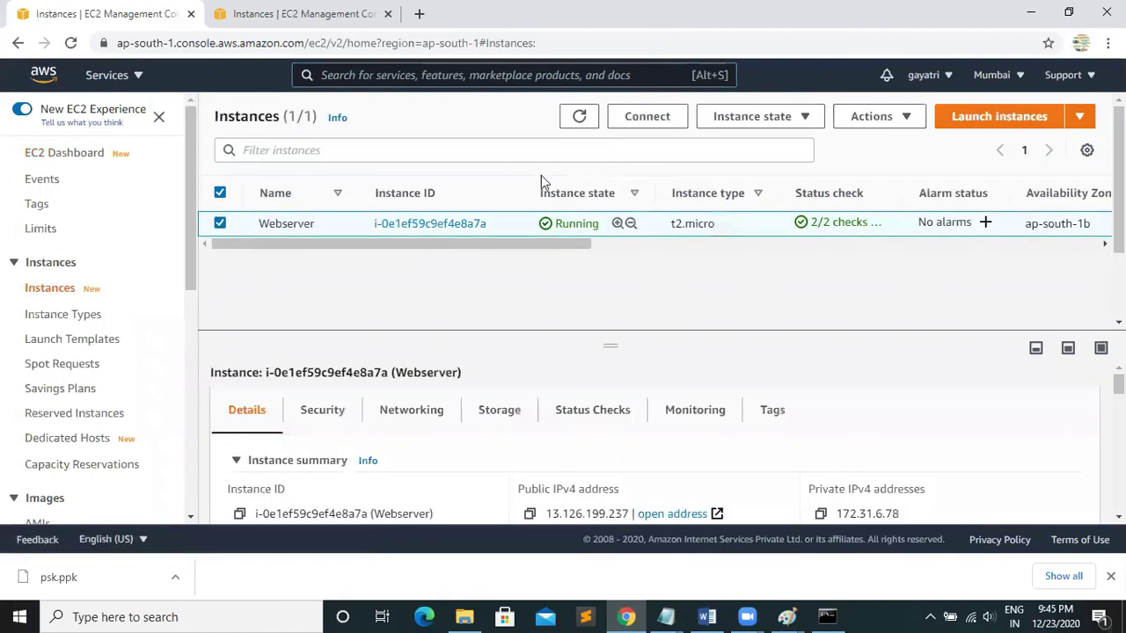
pyautogui.click(809, 116)
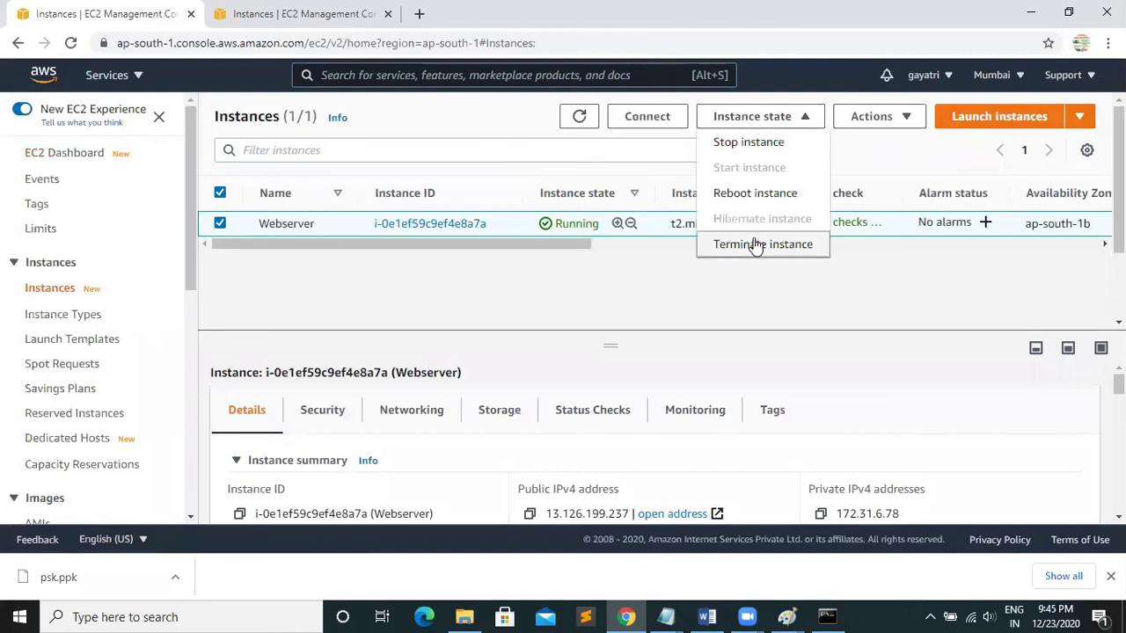
pyautogui.click(755, 246)
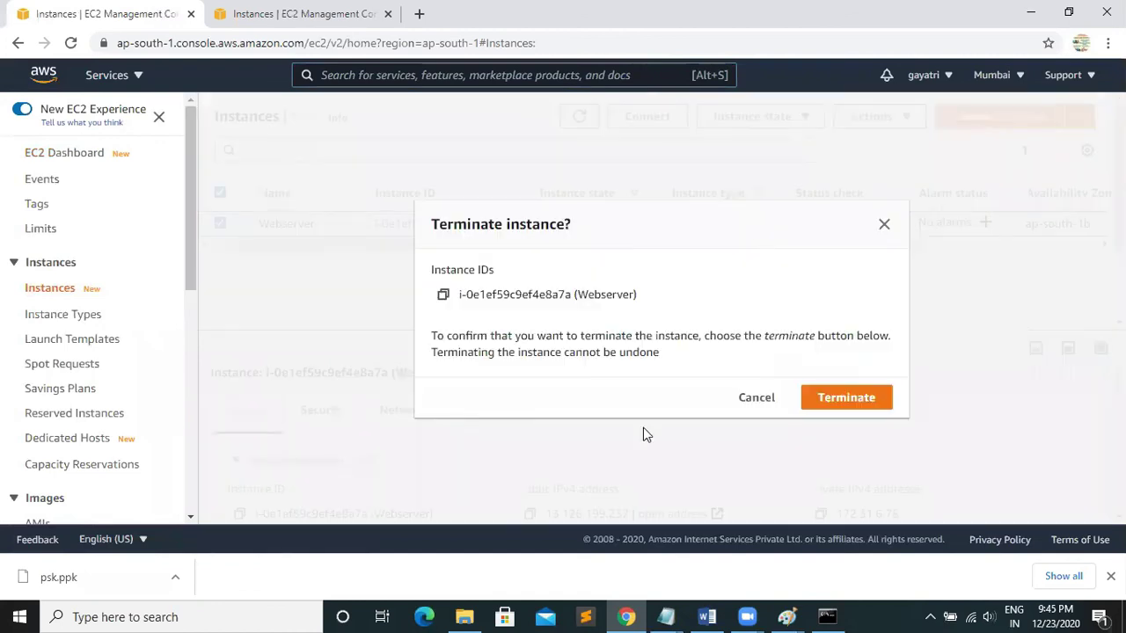
pyautogui.click(827, 401)
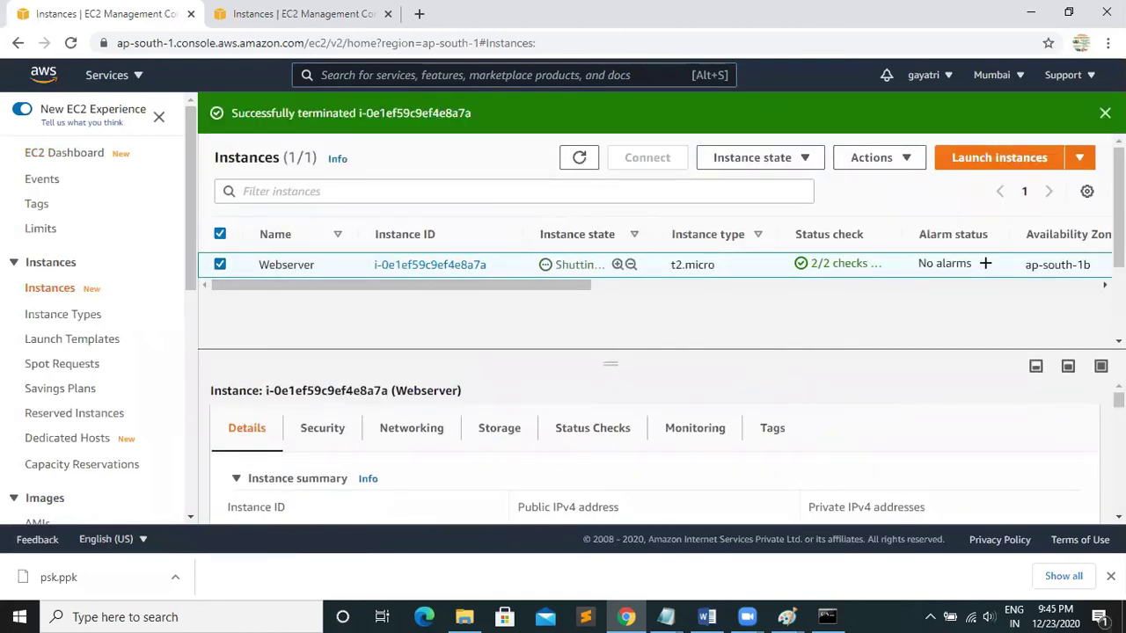
pyautogui.click(1105, 112)
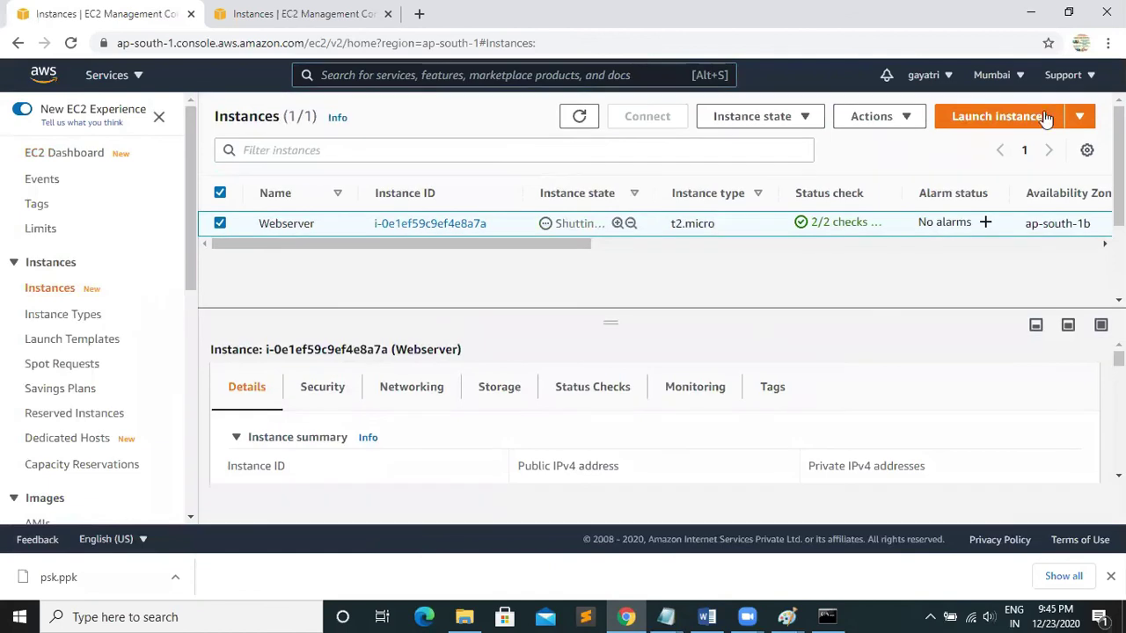
pyautogui.click(579, 123)
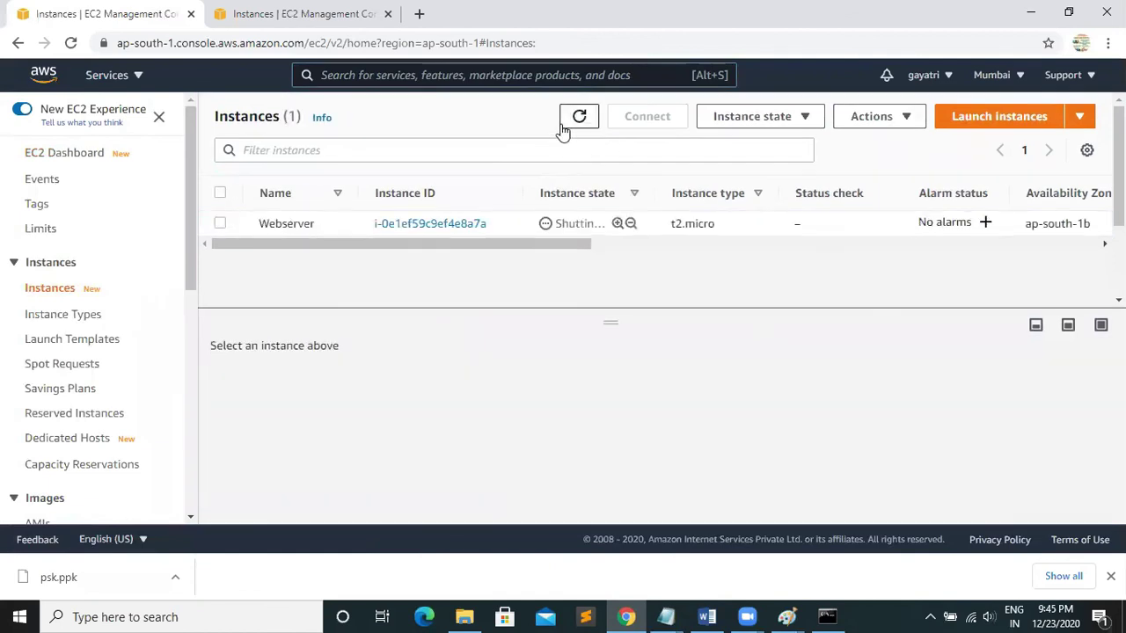
pyautogui.click(574, 125)
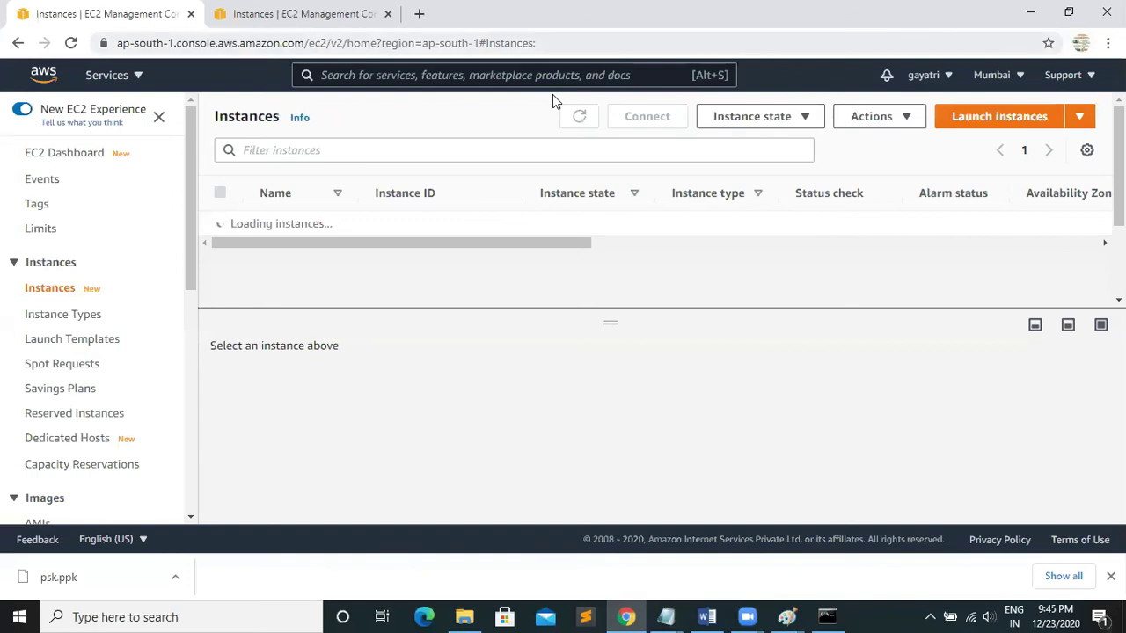
# Search Google for freenom in a new browser tab and open the Freenom website.
pyautogui.hotkey('ctrl', 't')
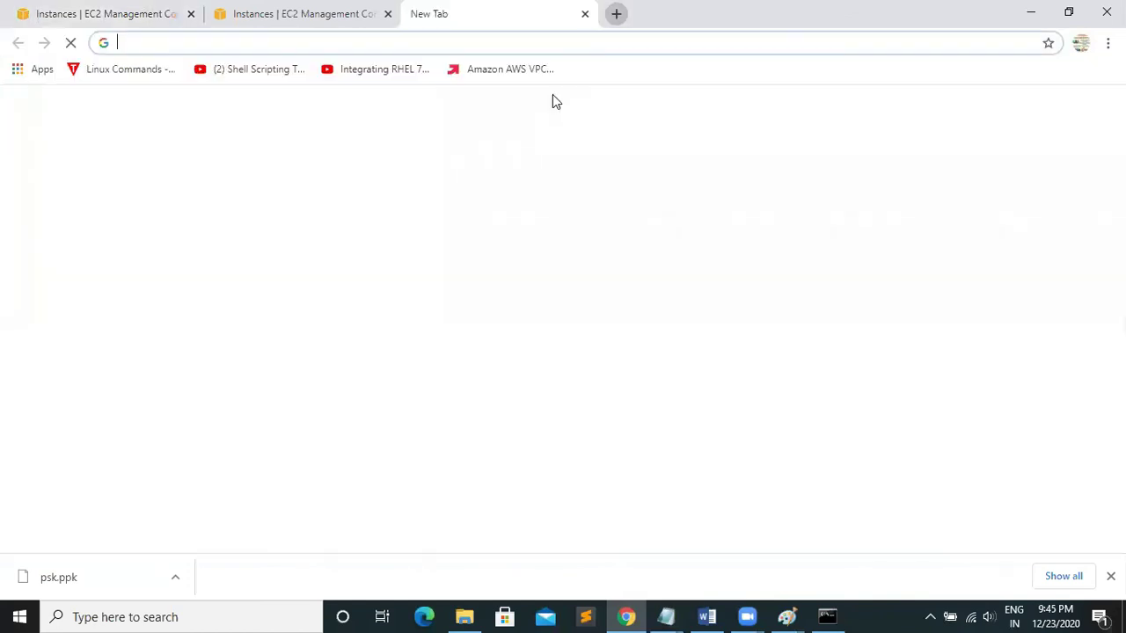
pyautogui.write('fre')
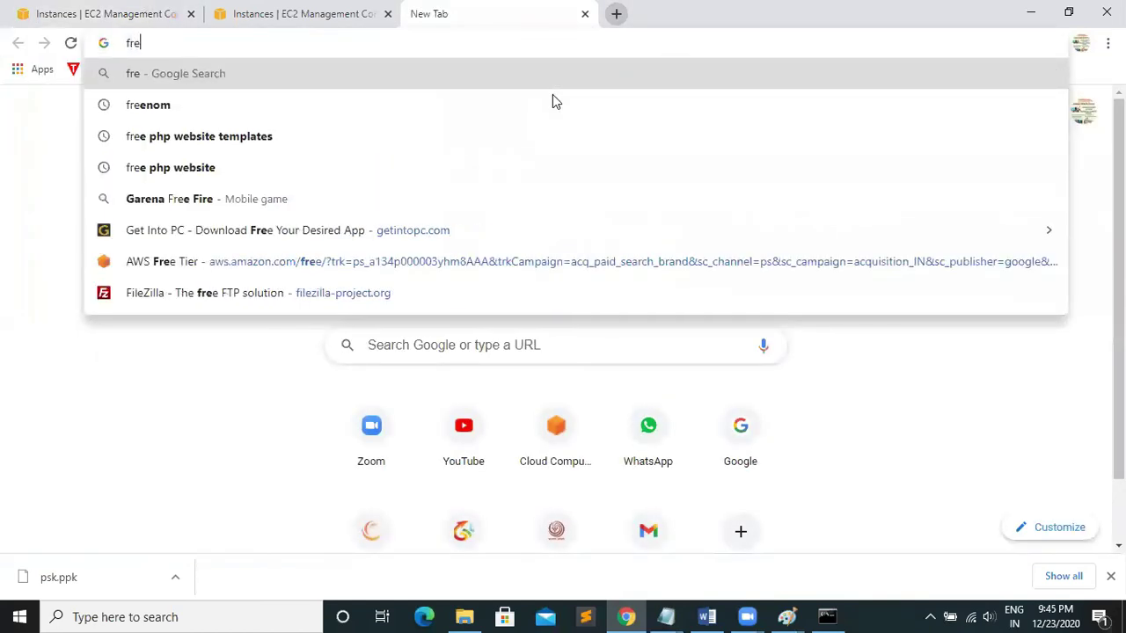
pyautogui.write('enom')
pyautogui.press('Return')
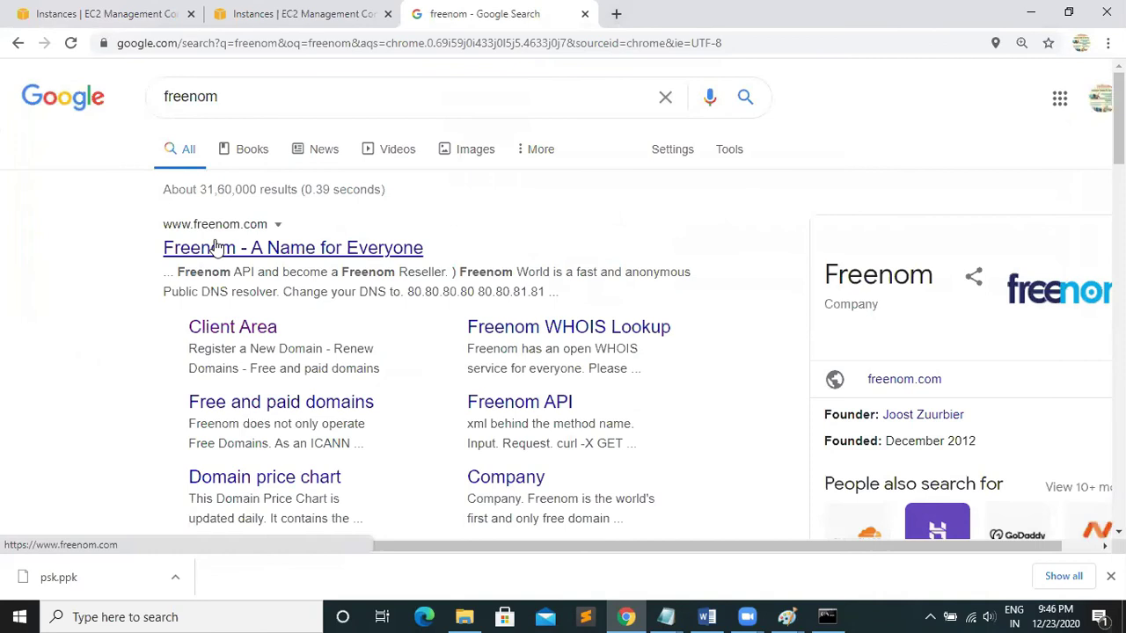
pyautogui.click(217, 248)
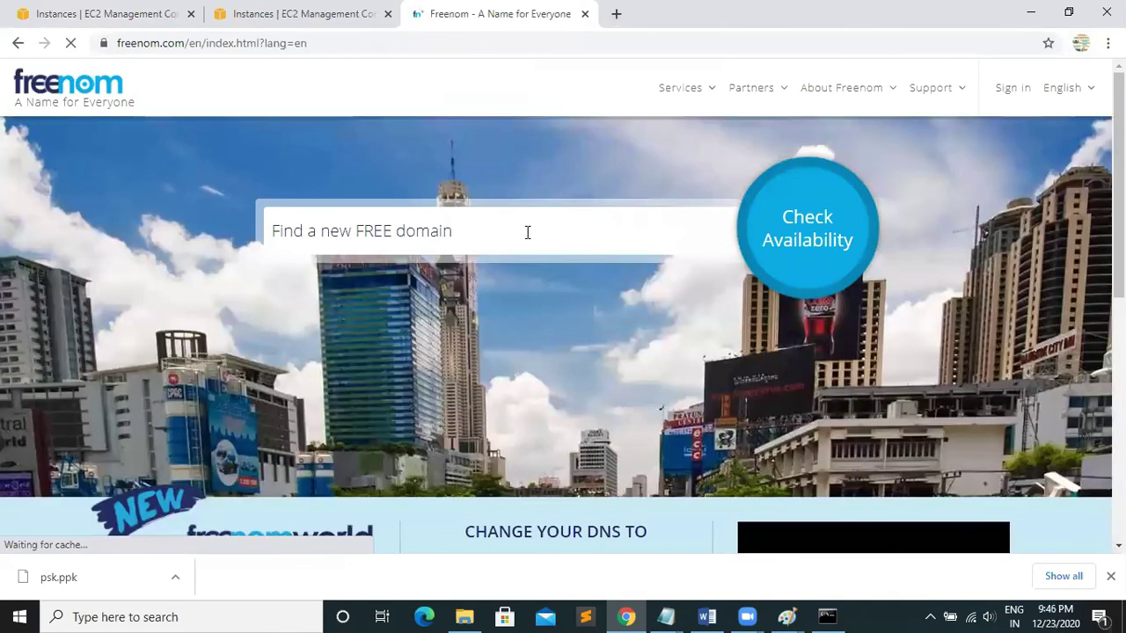
# Check the availability of the domain name psktechnoaws and review the free and cost-price extensions offered.
pyautogui.click(419, 236)
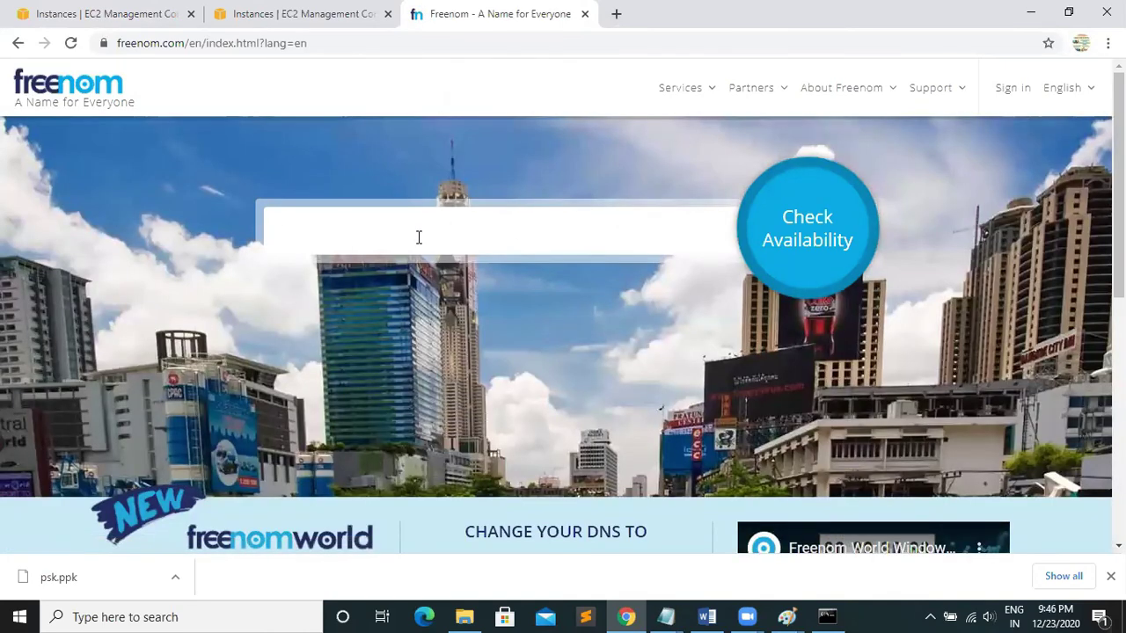
pyautogui.write('psktechno')
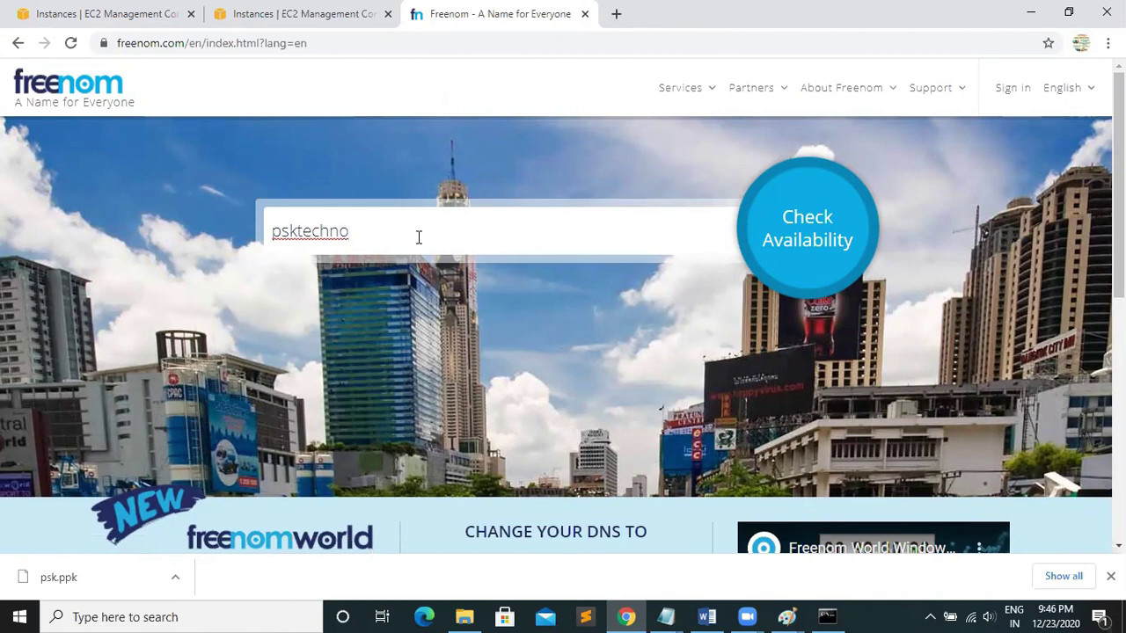
pyautogui.write('aws')
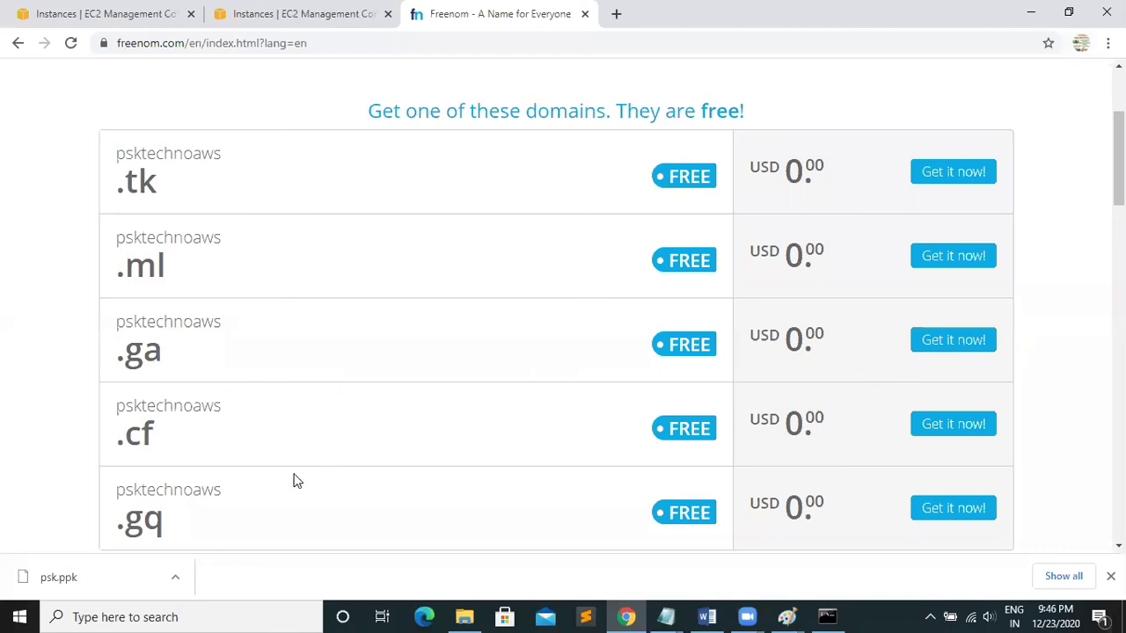
pyautogui.moveTo(1118, 158); pyautogui.dragTo(1119, 235)
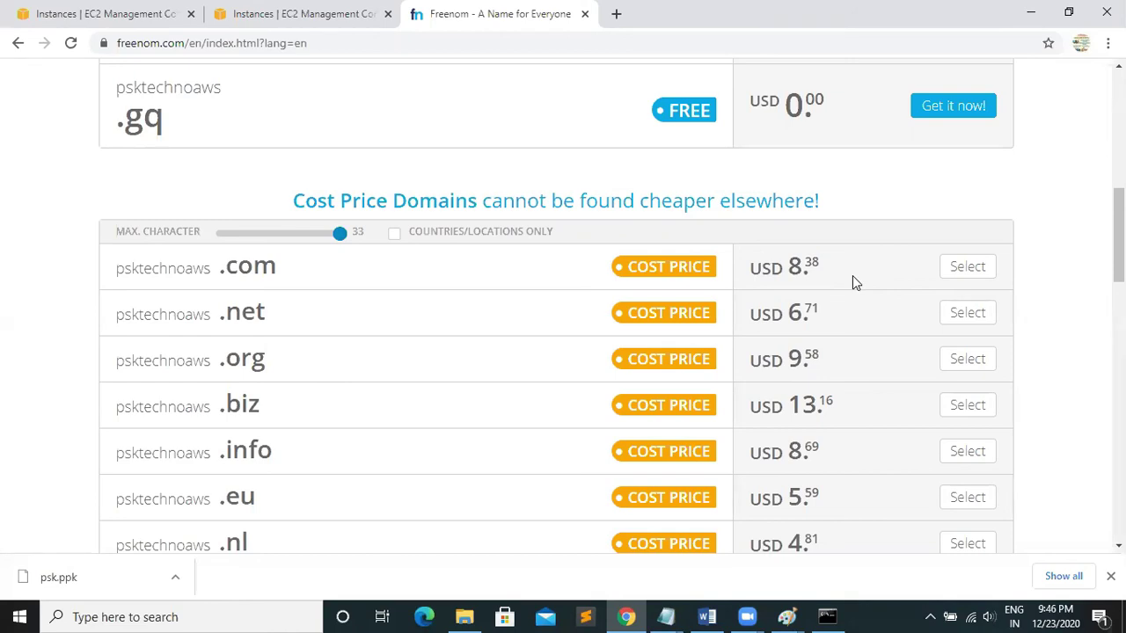
pyautogui.moveTo(1119, 235); pyautogui.dragTo(1119, 161)
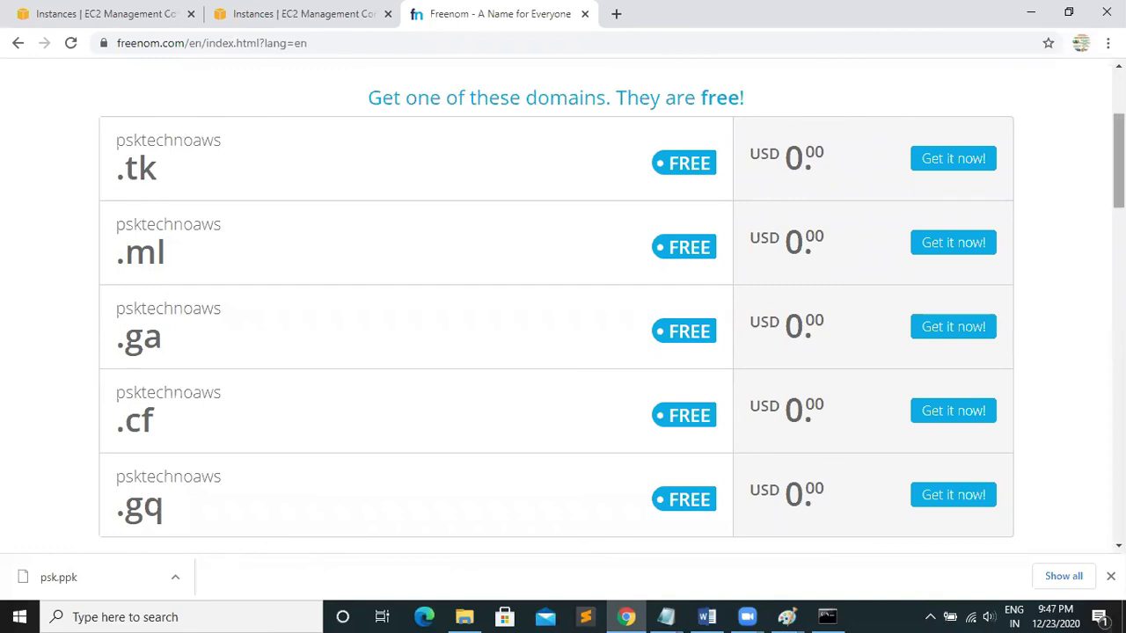
pyautogui.scroll(3, 628, 145)
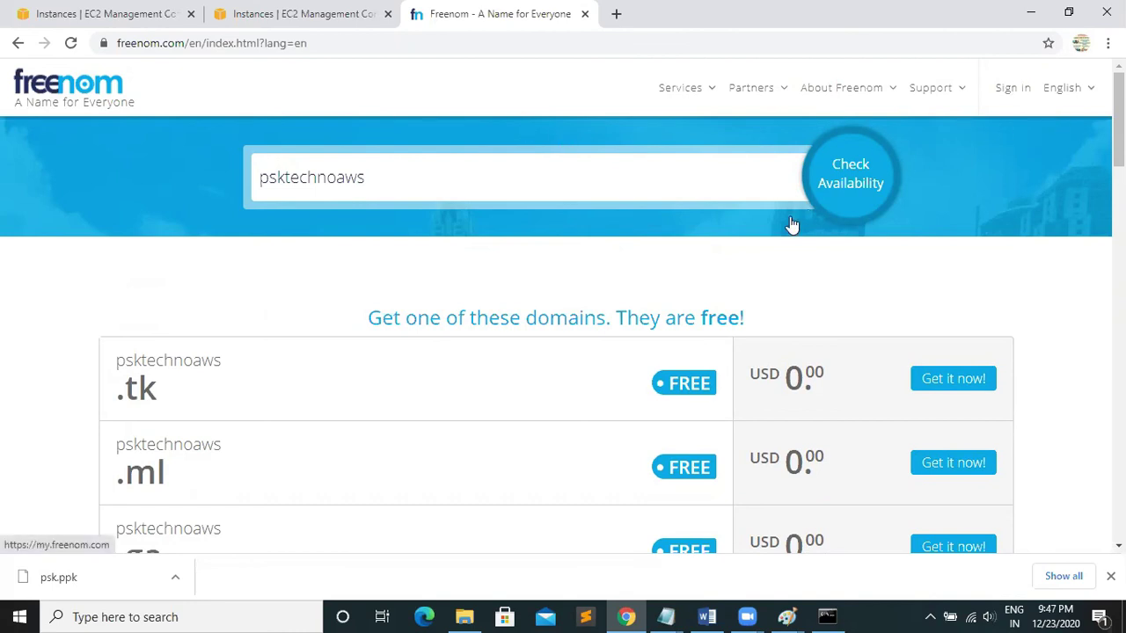
# Add the free psktechnoaws.tk domain to the cart and proceed to checkout.
pyautogui.click(957, 379)
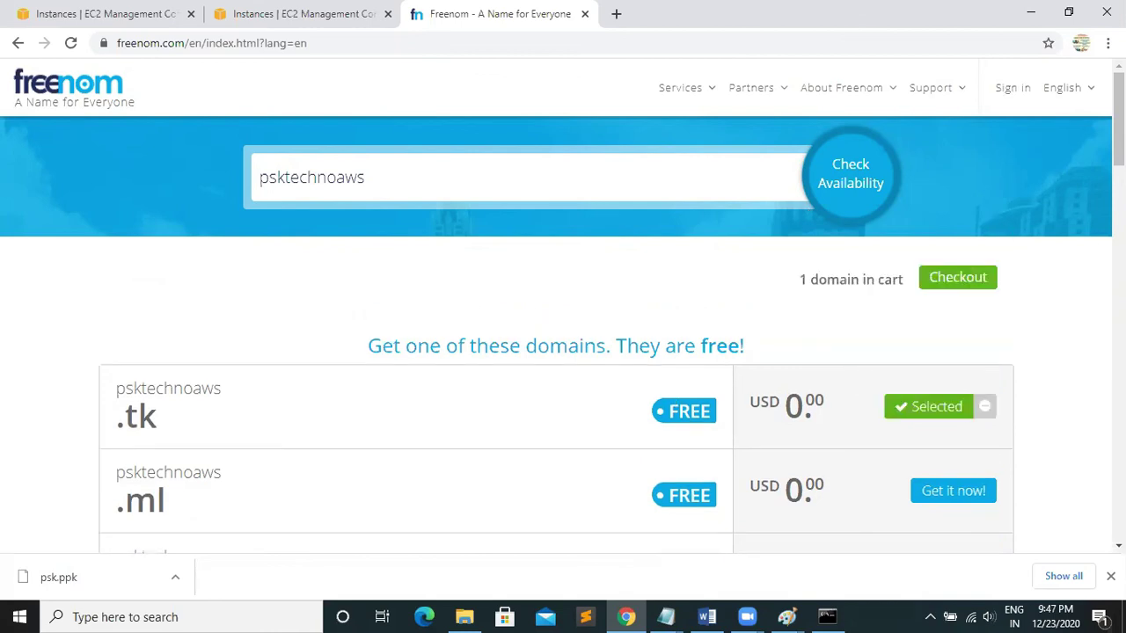
pyautogui.scroll(-10, 563, 308)
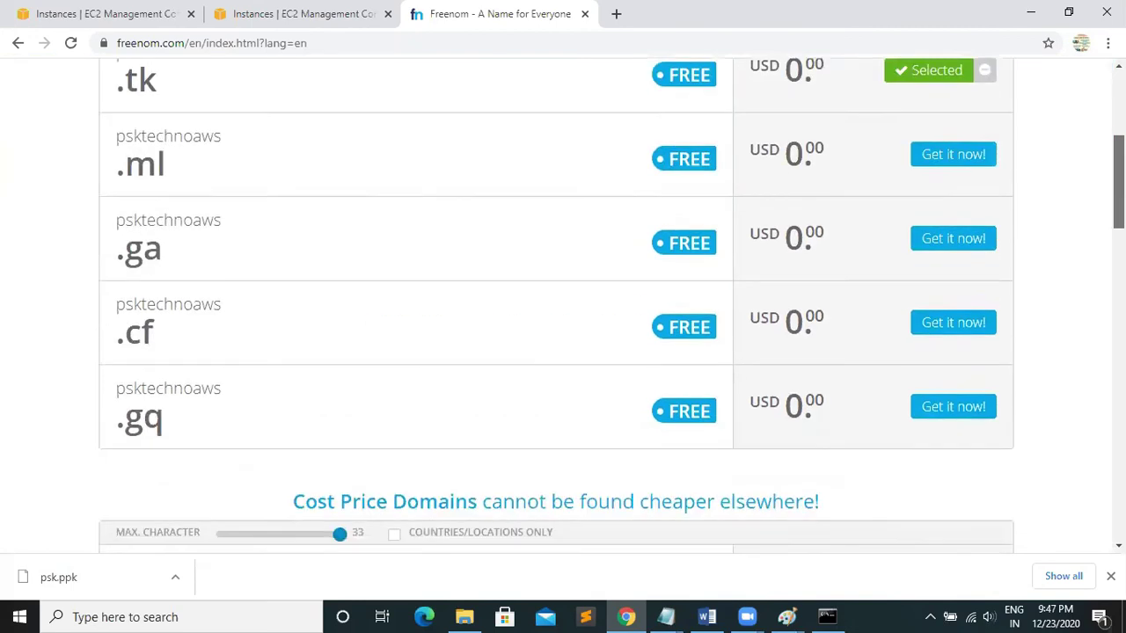
pyautogui.scroll(-8, 563, 308)
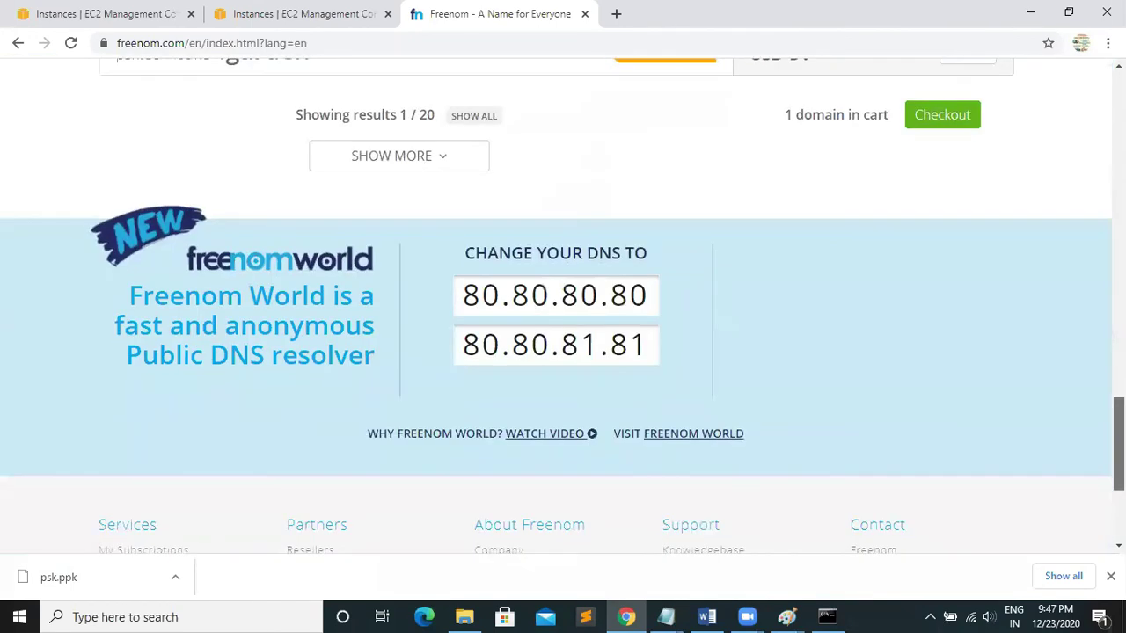
pyautogui.scroll(1, 563, 308)
pyautogui.scroll(18, 563, 307)
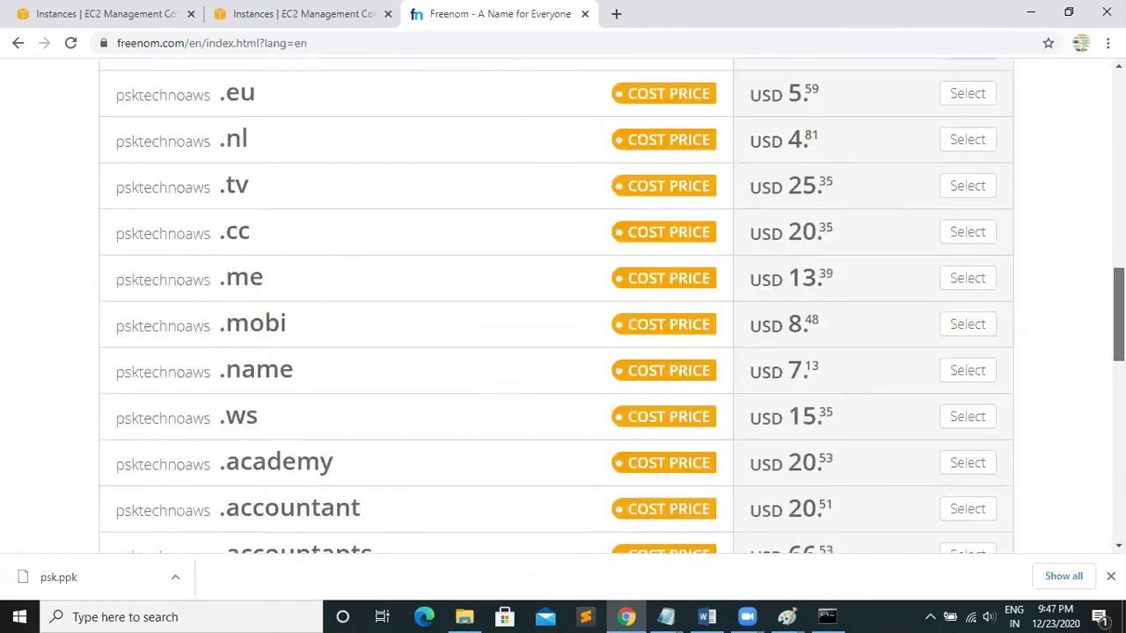
pyautogui.scroll(-4, 563, 308)
pyautogui.scroll(2, 563, 308)
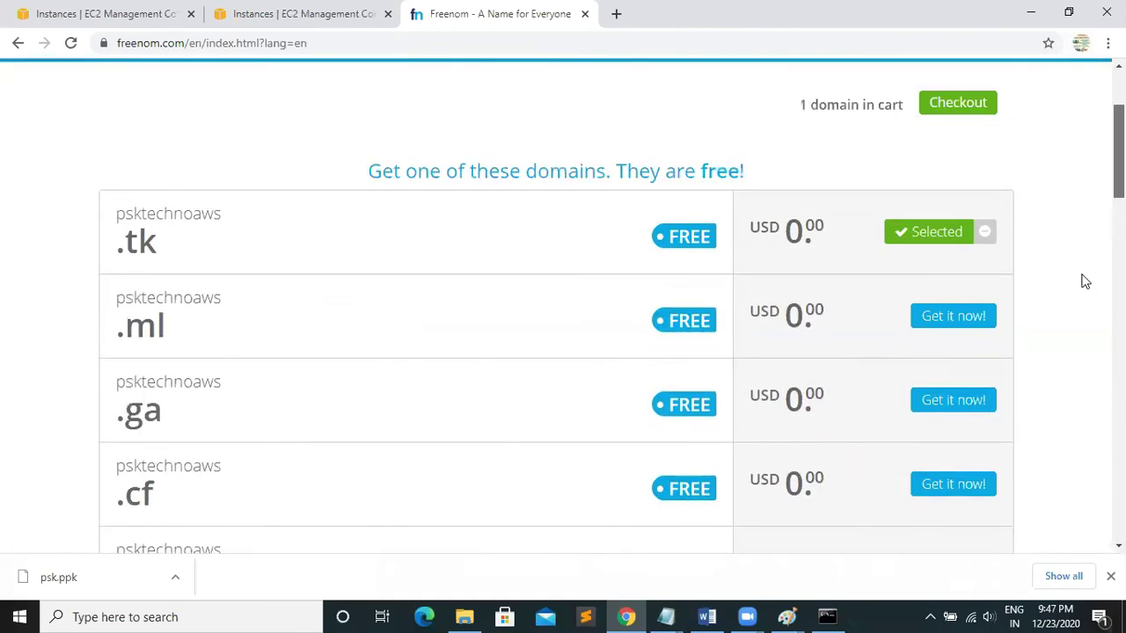
pyautogui.scroll(-10, 563, 308)
pyautogui.scroll(11, 563, 308)
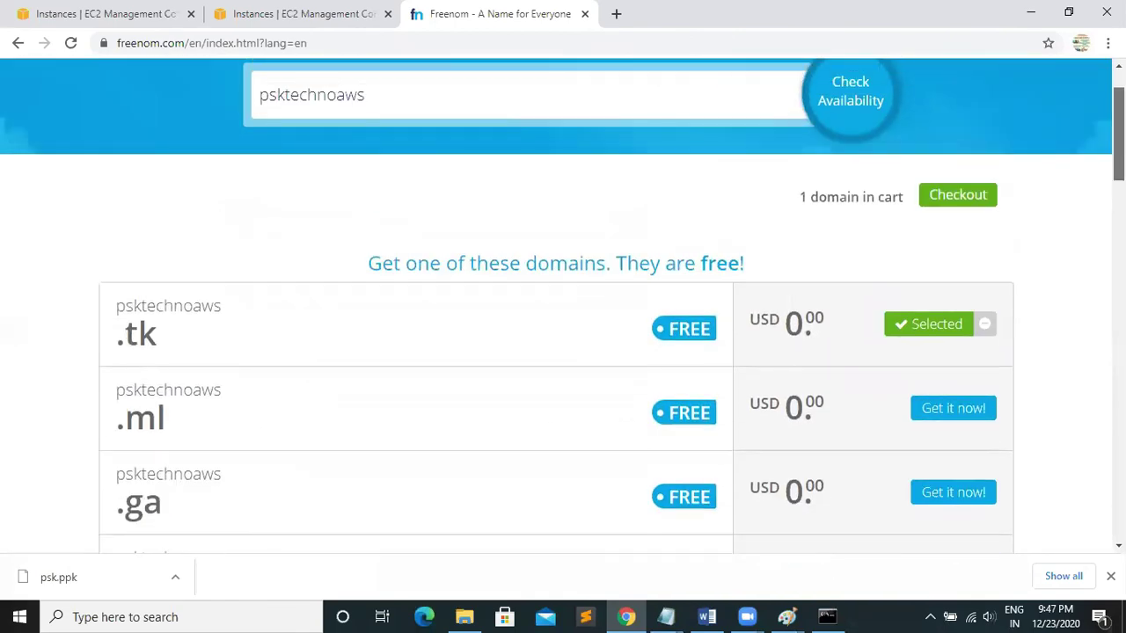
pyautogui.click(946, 206)
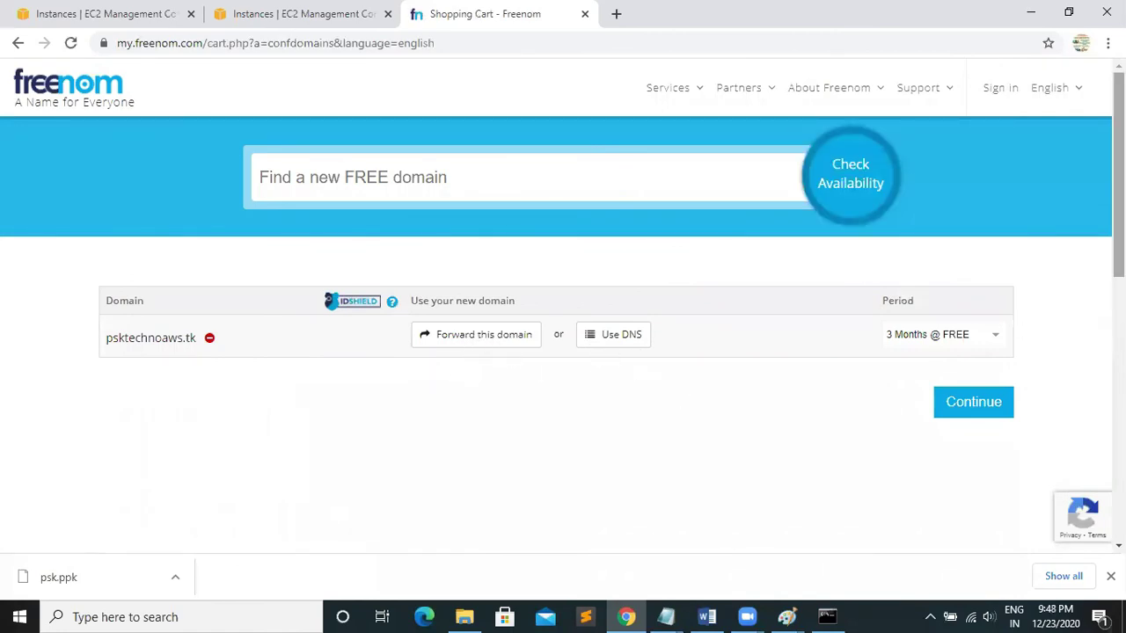
# Set the registration period of psktechnoaws.tk to 12 Months @ FREE and continue to the order review.
pyautogui.scroll(-1, 940, 290)
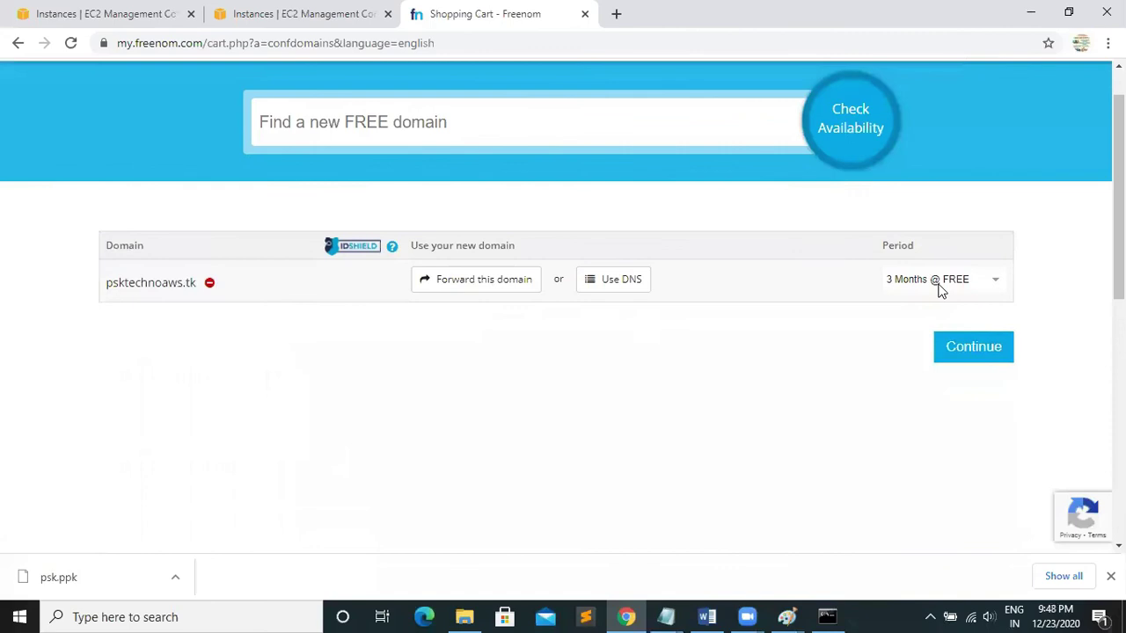
pyautogui.click(983, 285)
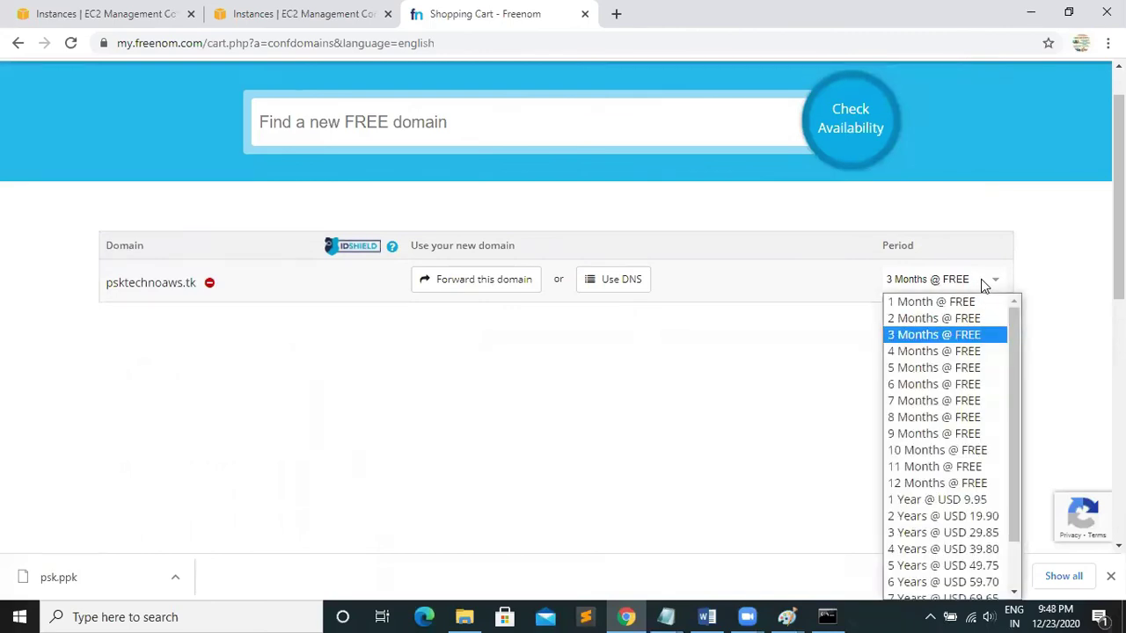
pyautogui.click(930, 486)
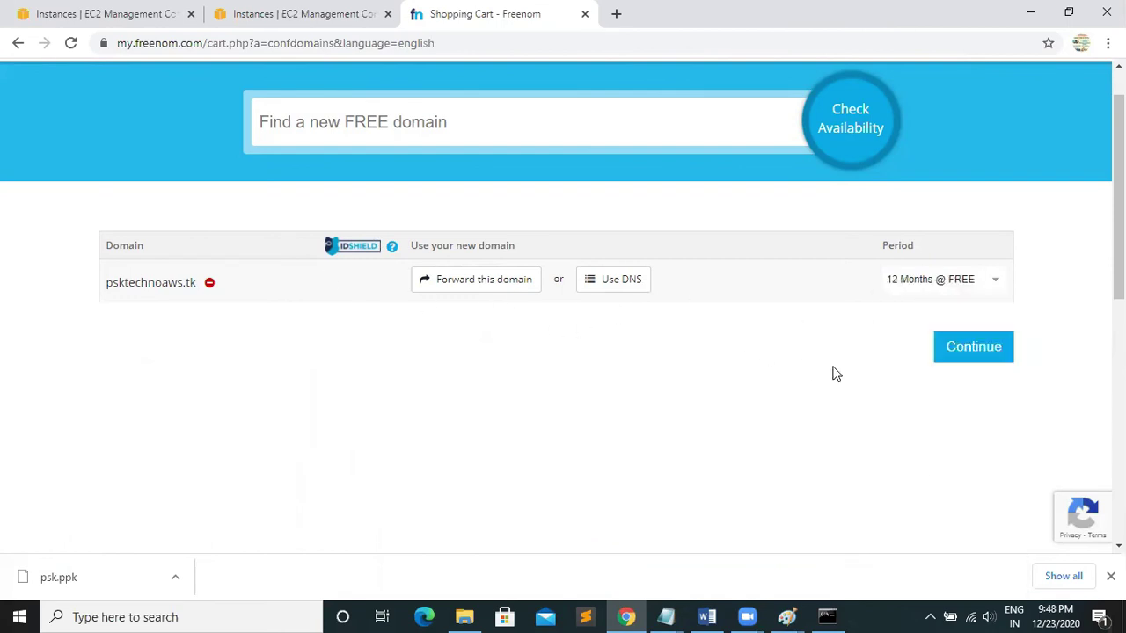
pyautogui.click(974, 348)
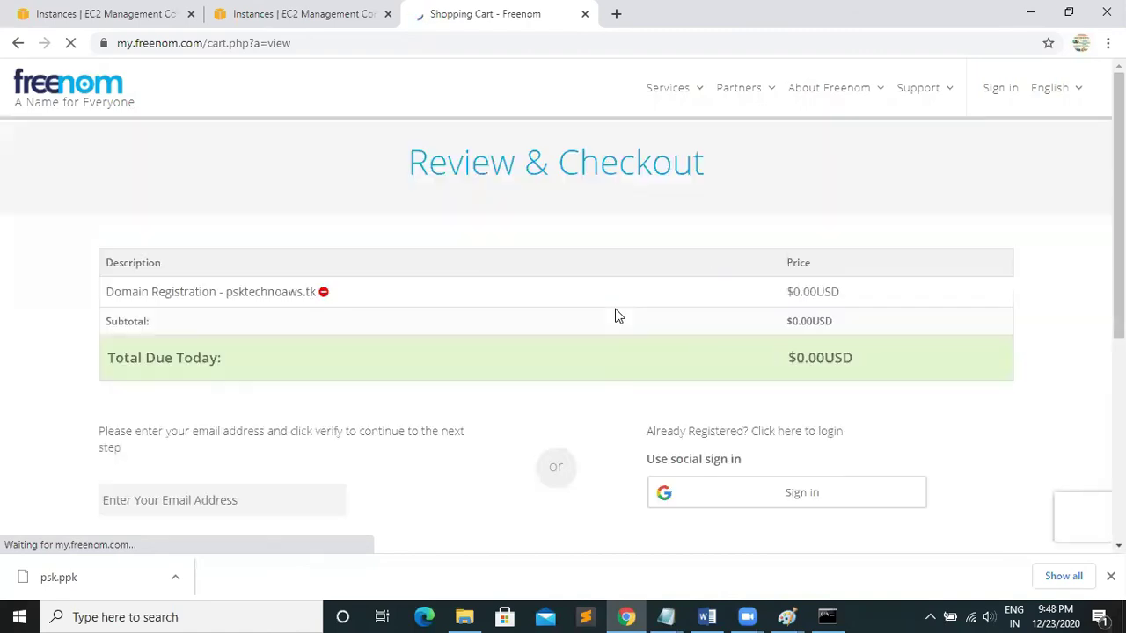
# Review the checkout page's order summary, email verification and social sign-in options, and close the Freenom page.
pyautogui.scroll(-2, 615, 315)
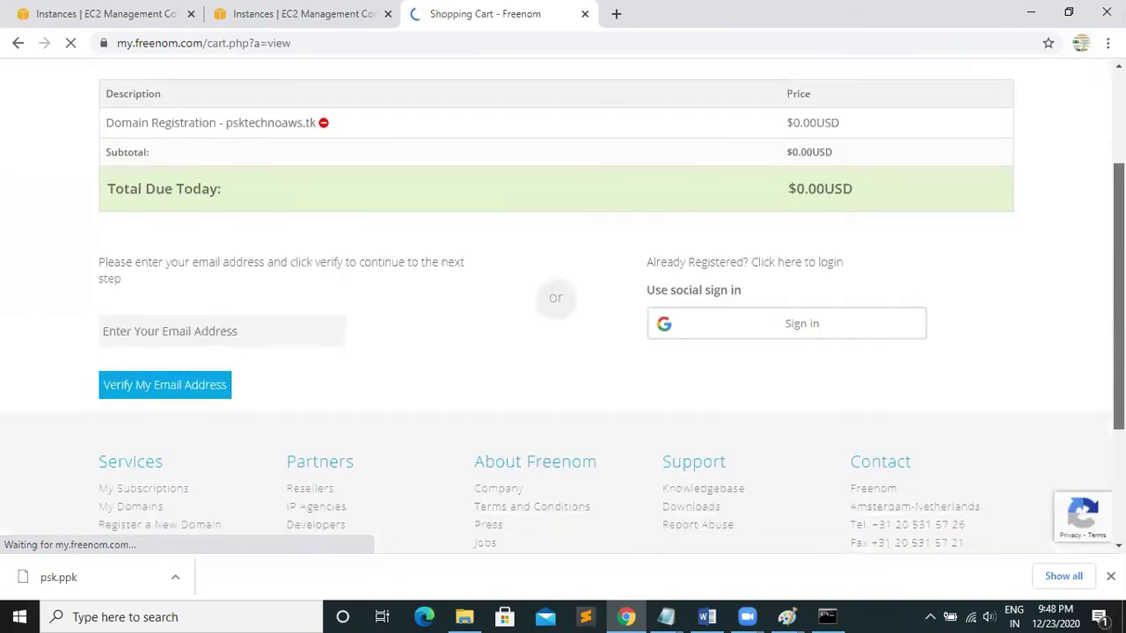
pyautogui.scroll(-1, 794, 314)
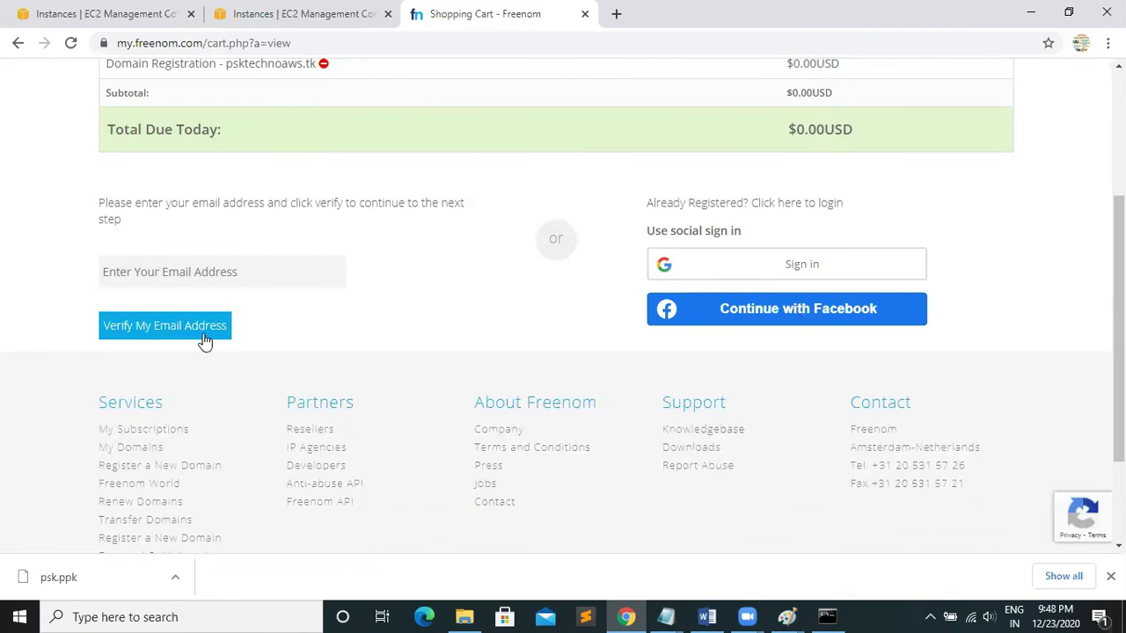
pyautogui.moveTo(1119, 264); pyautogui.dragTo(1119, 188)
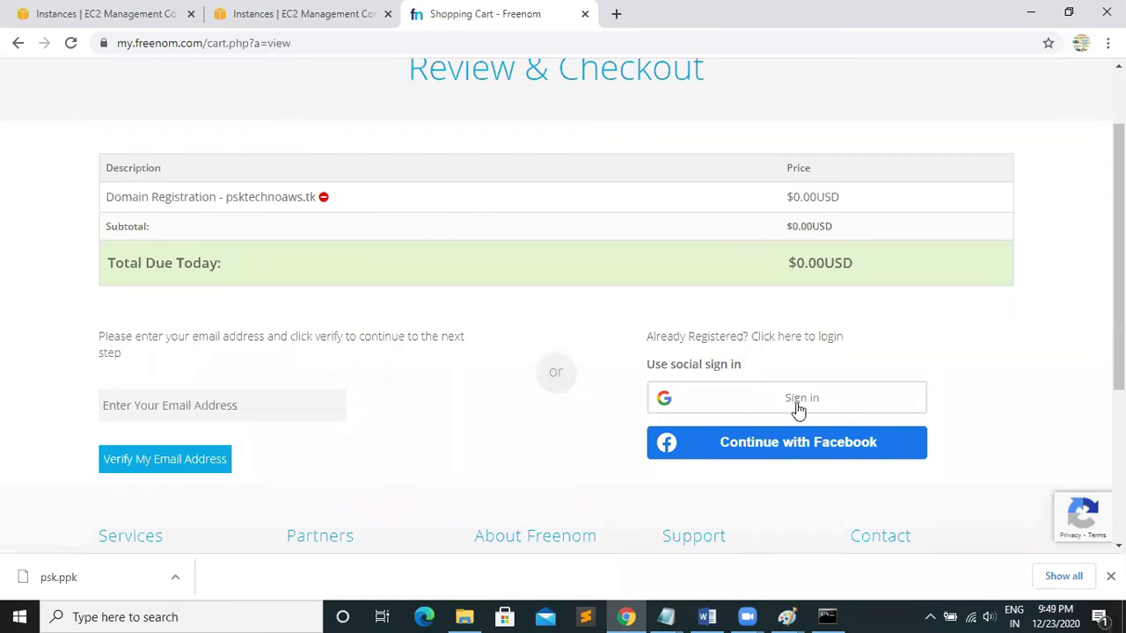
pyautogui.moveTo(1118, 295)
pyautogui.mouseDown()
pyautogui.moveTo(1118, 419)
pyautogui.moveTo(1118, 309)
pyautogui.mouseUp()
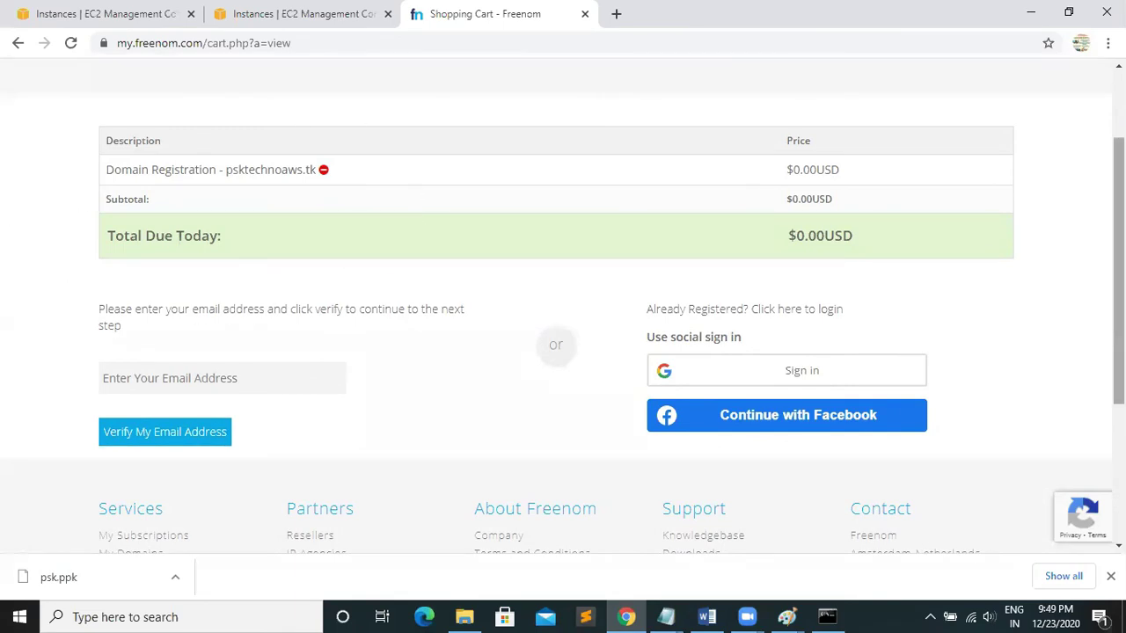
pyautogui.scroll(-1, 563, 316)
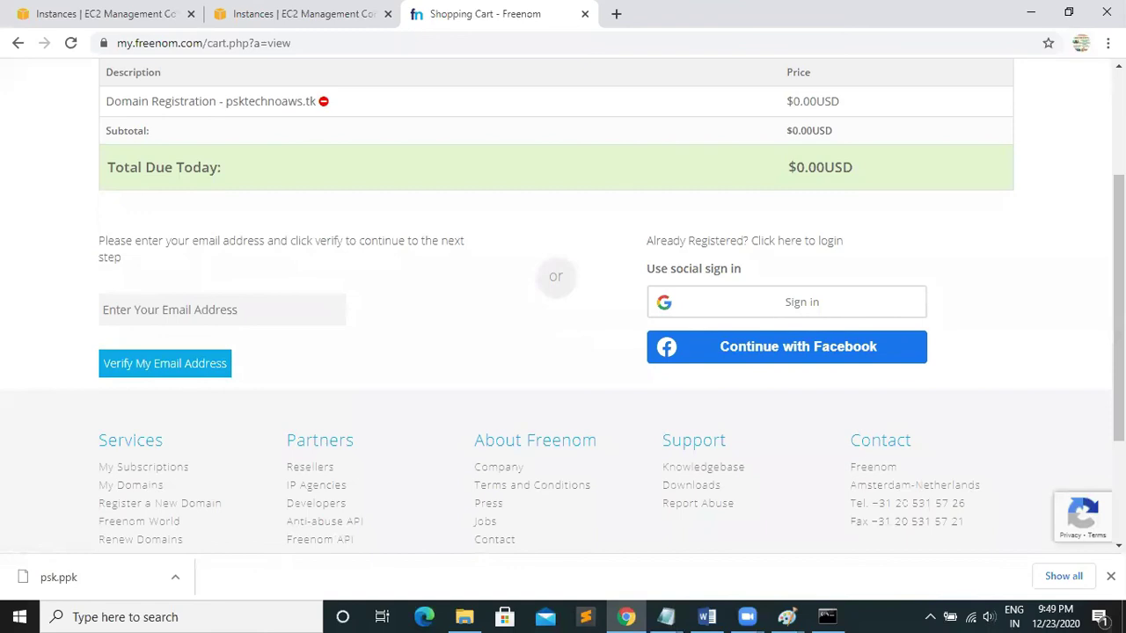
pyautogui.scroll(-1, 1119, 335)
pyautogui.scroll(4, 563, 316)
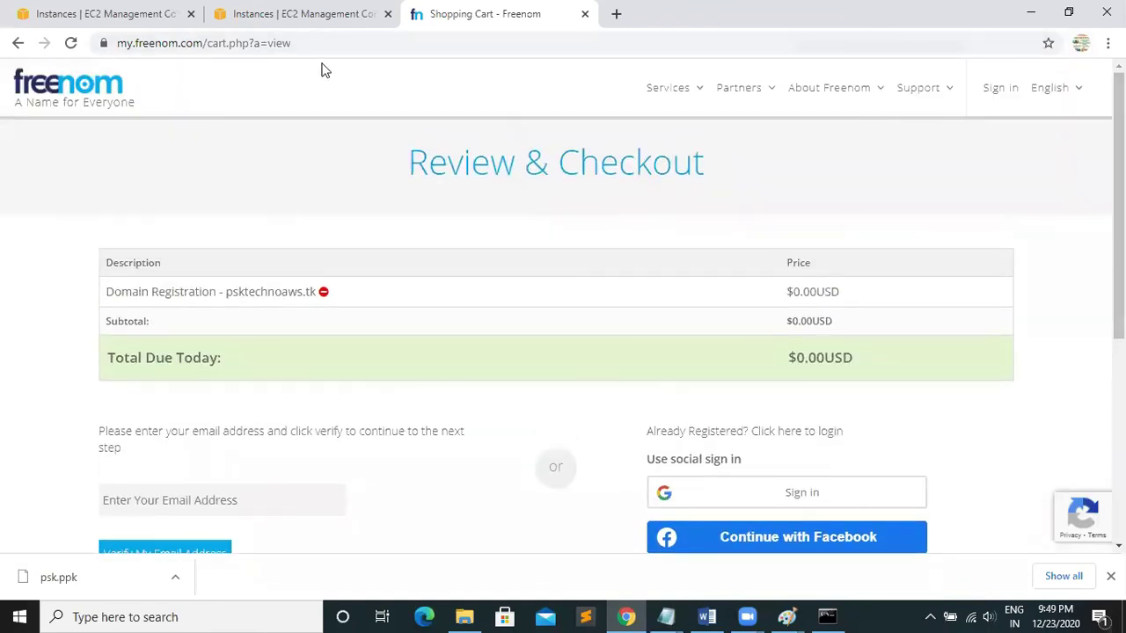
pyautogui.hotkey('ctrl', 'w')
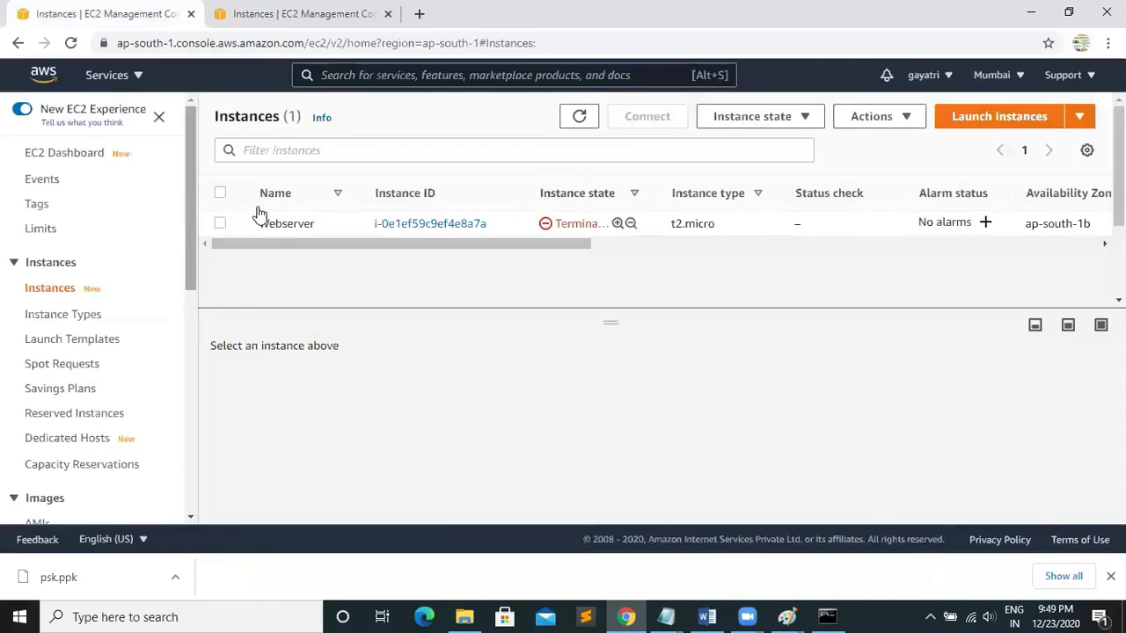
# Refresh the EC2 instance list, remove the running-state filter from the second Instances page and refresh that list too.
pyautogui.click(578, 118)
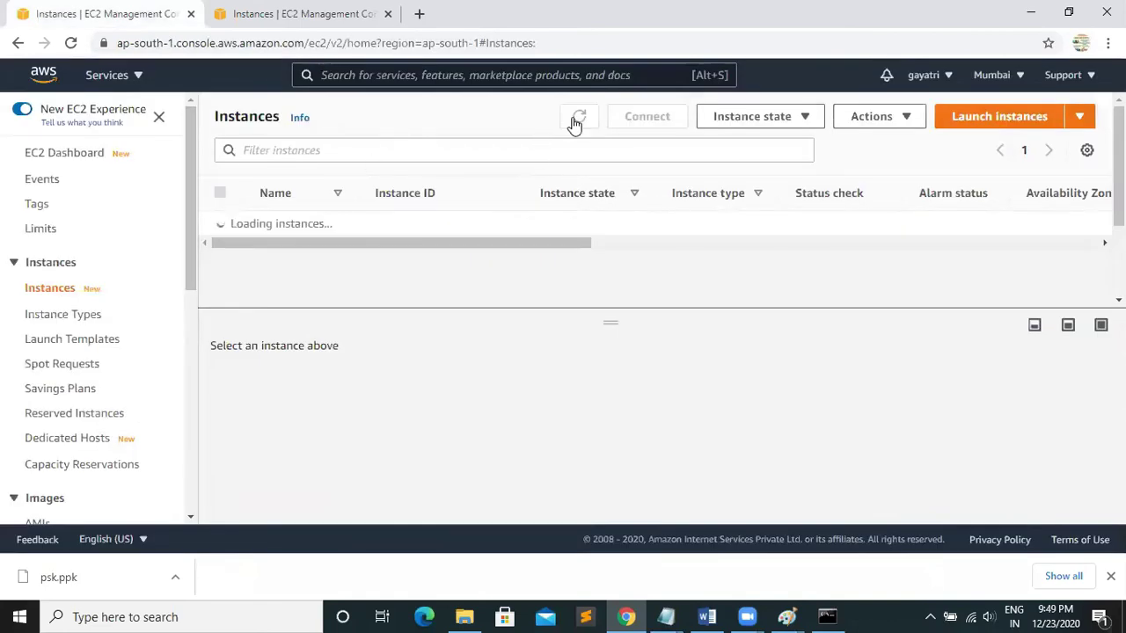
pyautogui.click(281, 12)
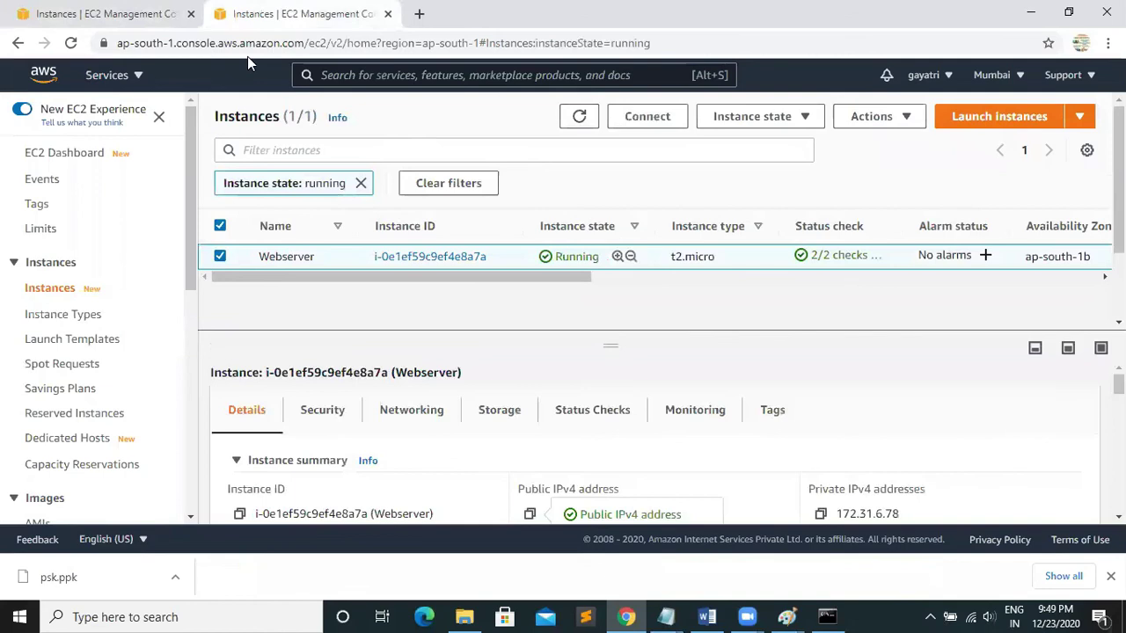
pyautogui.click(362, 185)
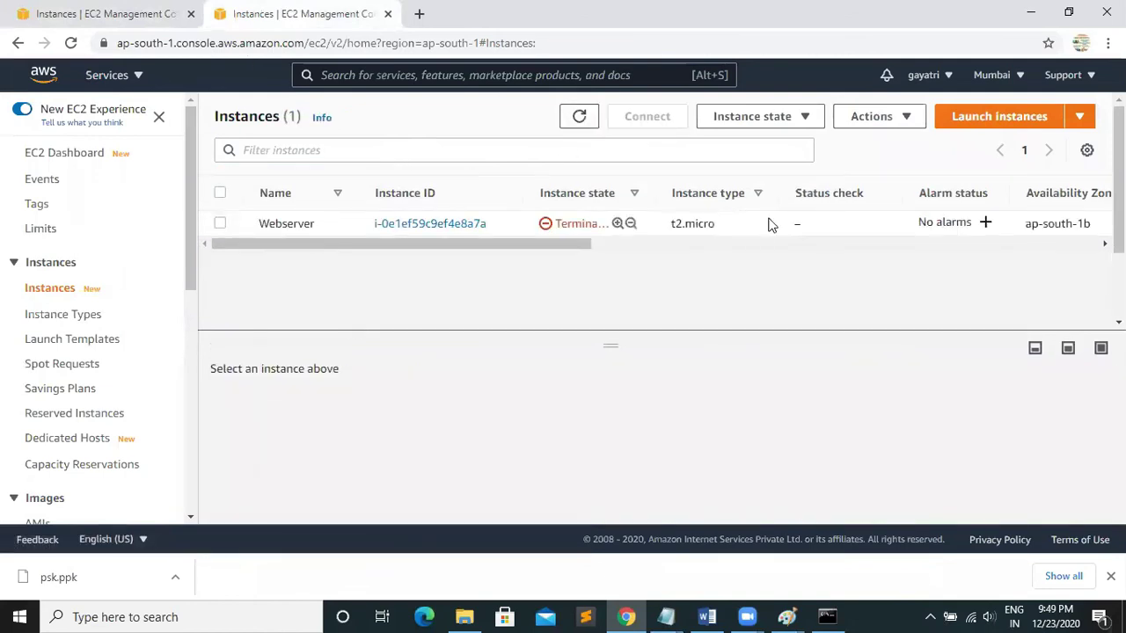
pyautogui.moveTo(1120, 211)
pyautogui.mouseDown()
pyautogui.moveTo(1119, 274)
pyautogui.moveTo(1120, 209)
pyautogui.mouseUp()
pyautogui.click(578, 116)
pyautogui.click(97, 12)
pyautogui.click(293, 14)
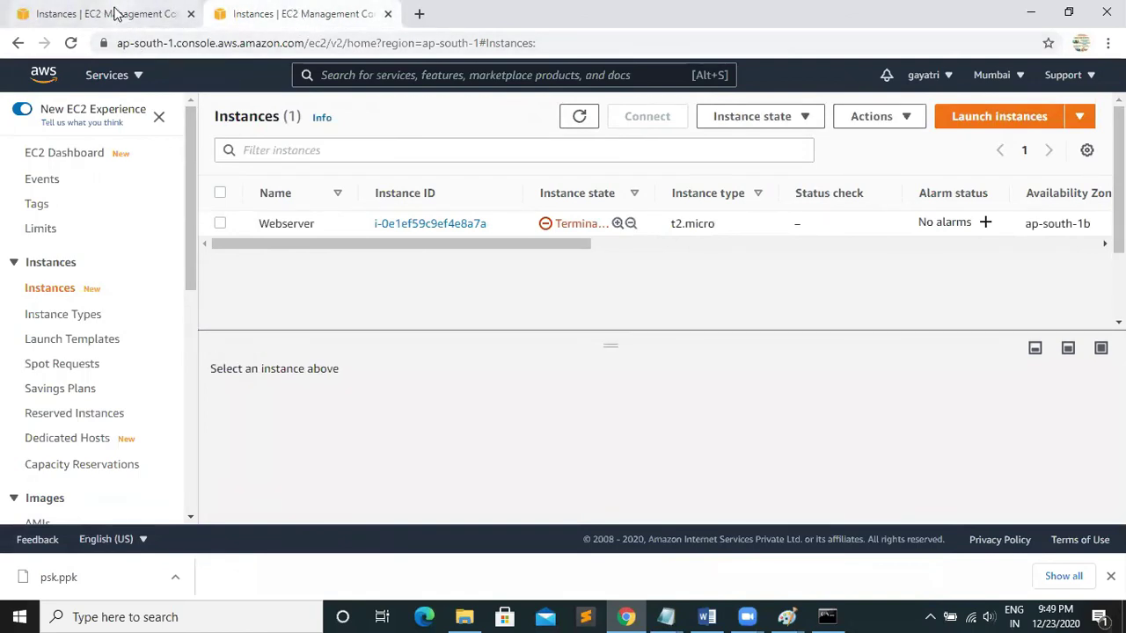
pyautogui.click(116, 13)
pyautogui.click(275, 16)
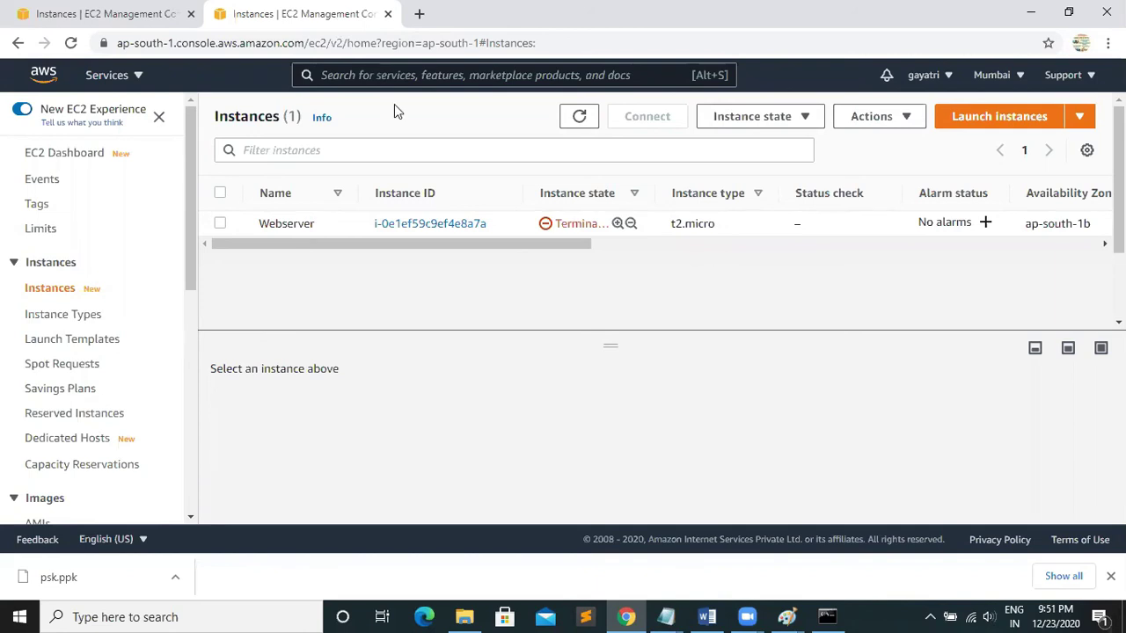
pyautogui.click(109, 16)
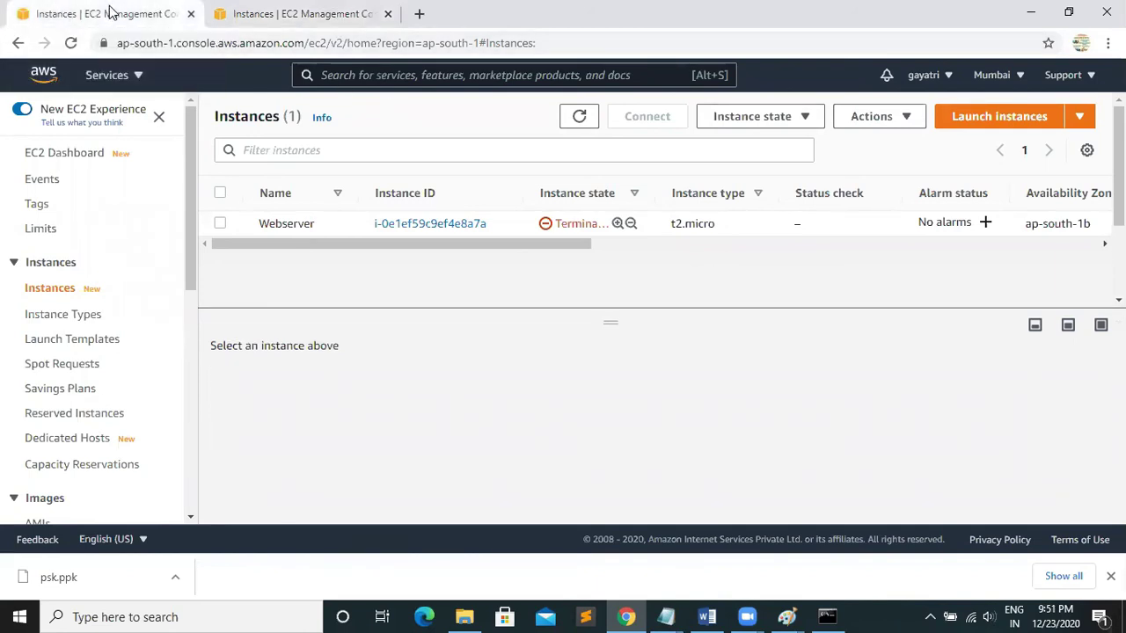
pyautogui.click(303, 18)
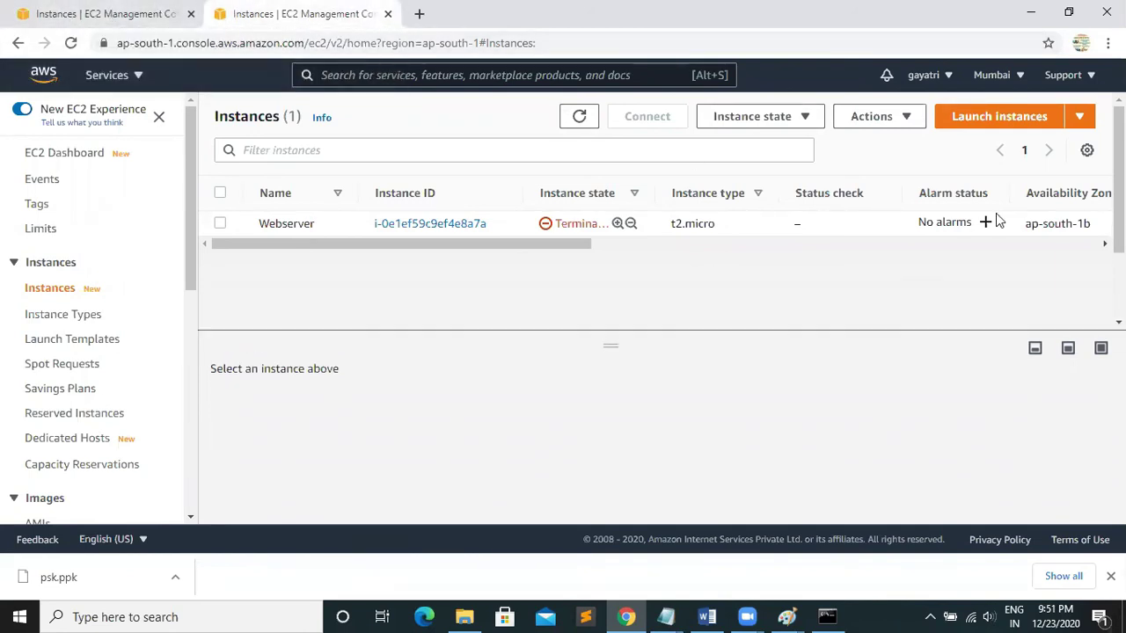
pyautogui.click(579, 116)
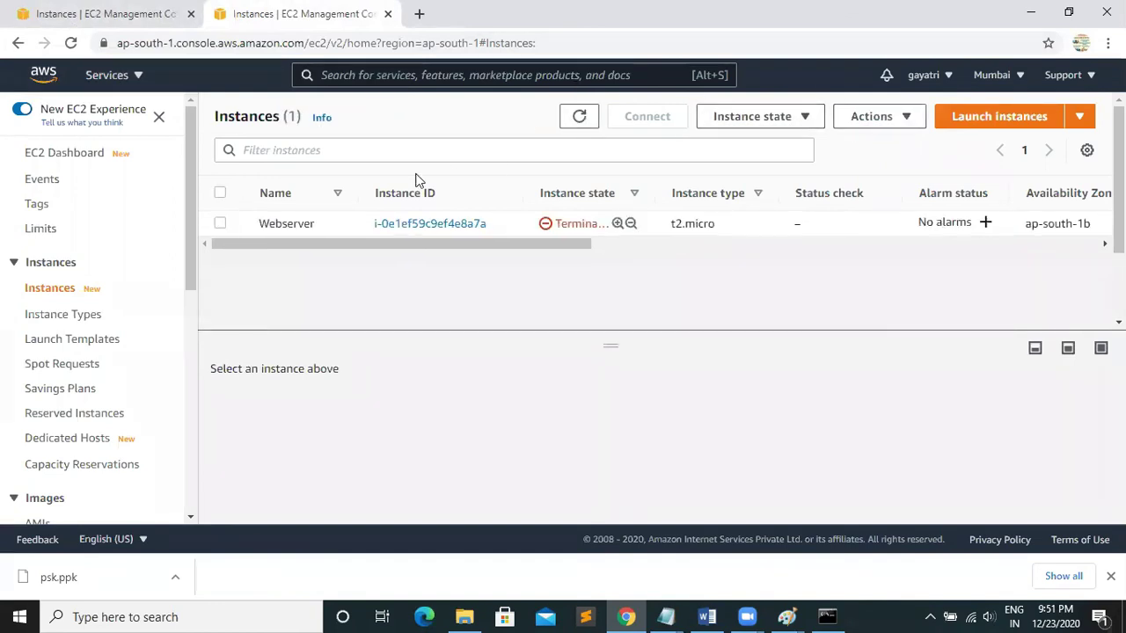